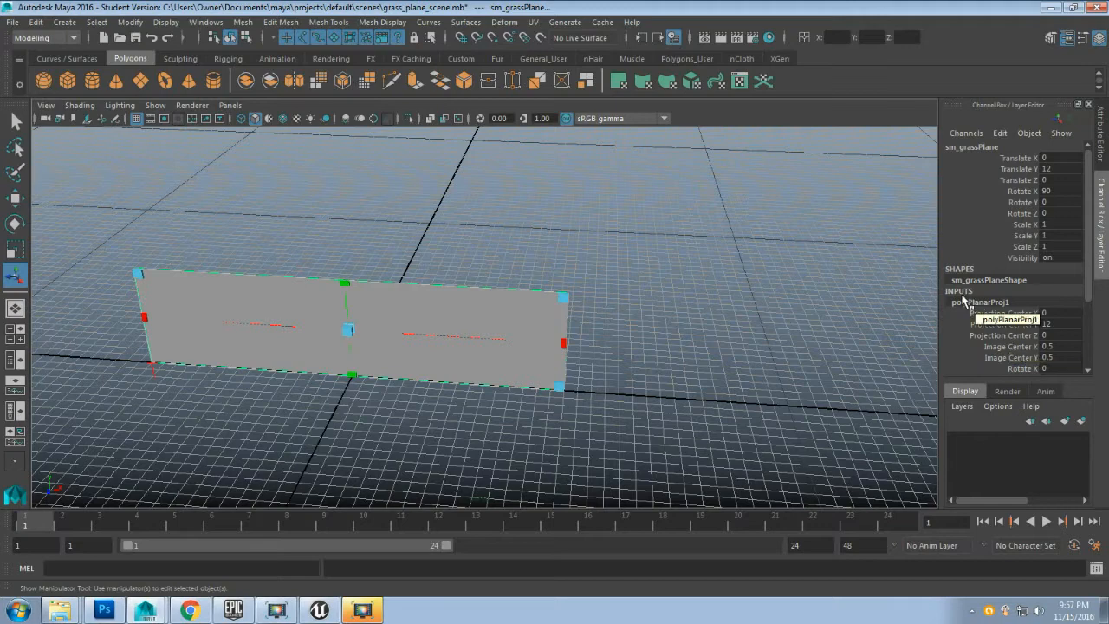
# - Set the grass plane's width to 2 in its polyPlane1 construction settings
pyautogui.scroll(-3, 1013, 320)
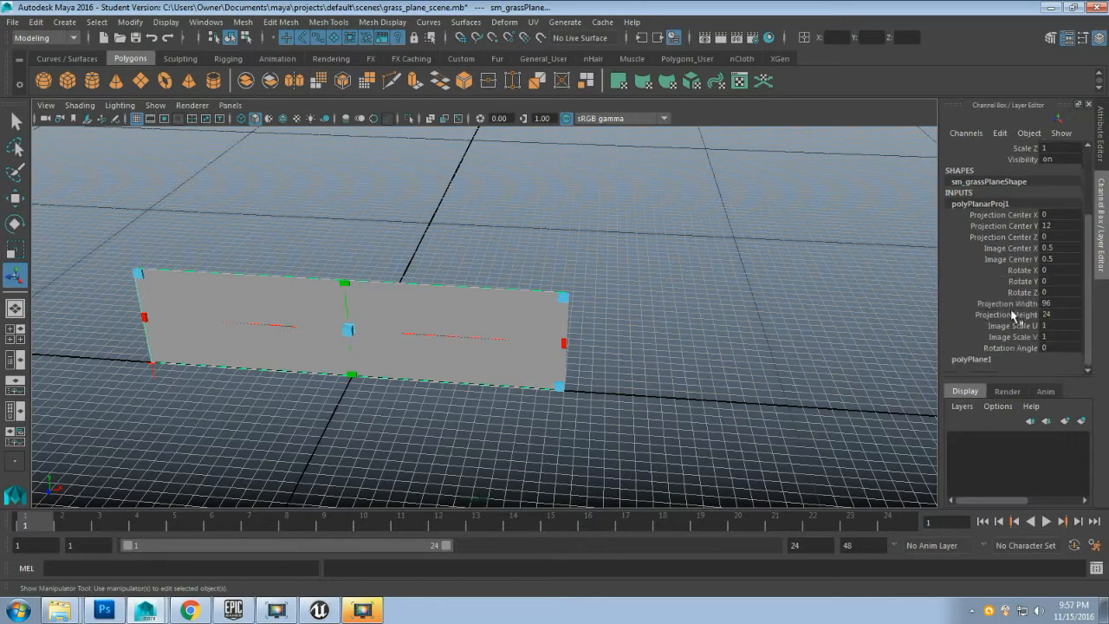
pyautogui.click(986, 358)
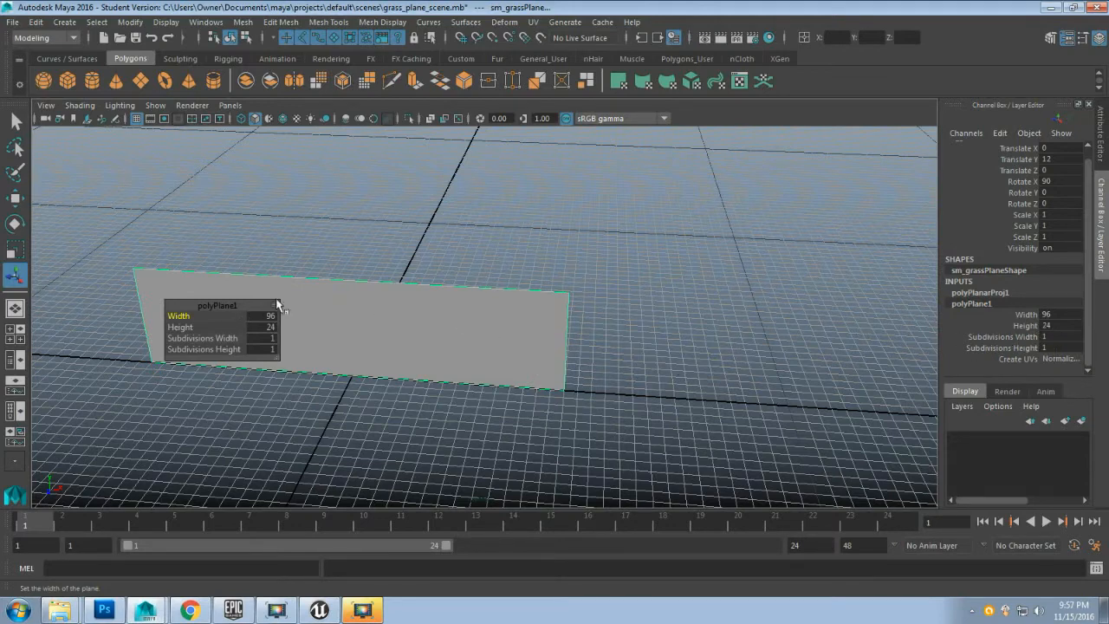
pyautogui.doubleClick(1058, 315)
pyautogui.press('Return')
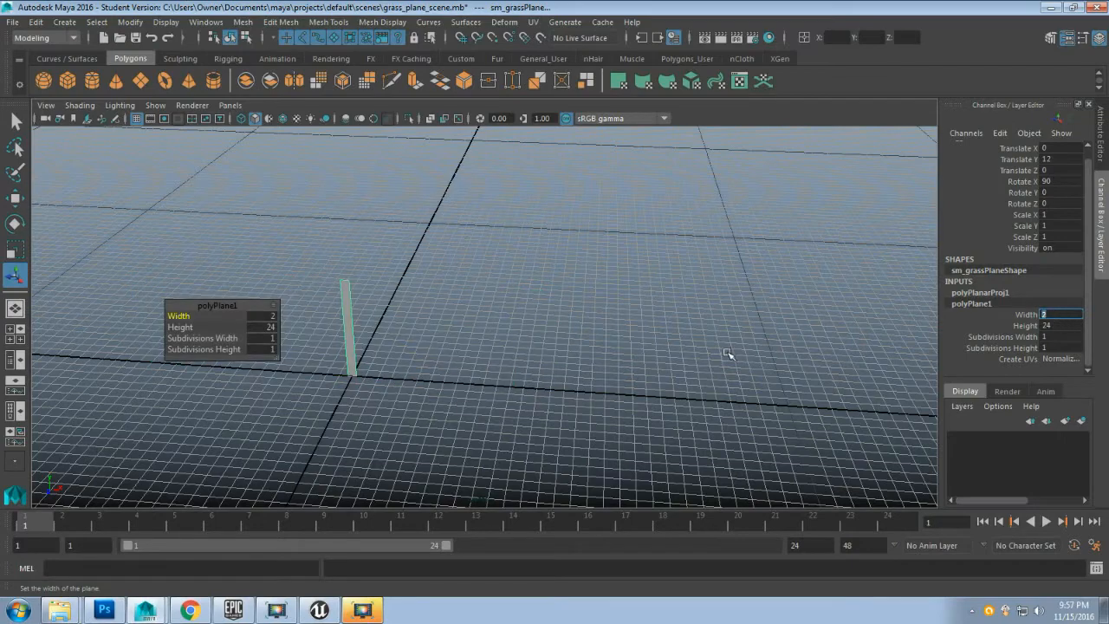
# - Divide the narrow plane into 4 height subdivisions and 2 width subdivisions
pyautogui.scroll(3, 384, 377)
pyautogui.keyDown('alt'); pyautogui.moveTo(374, 402); pyautogui.dragTo(559, 366, button='middle'); pyautogui.keyUp('alt')
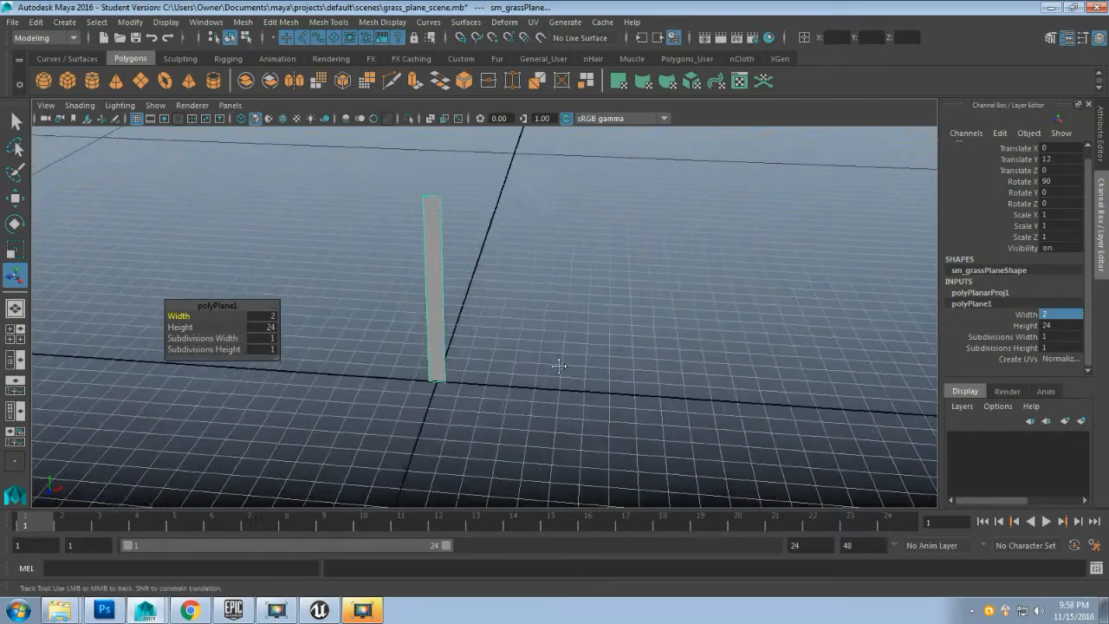
pyautogui.keyDown('alt'); pyautogui.moveTo(559, 366); pyautogui.dragTo(416, 392); pyautogui.keyUp('alt')
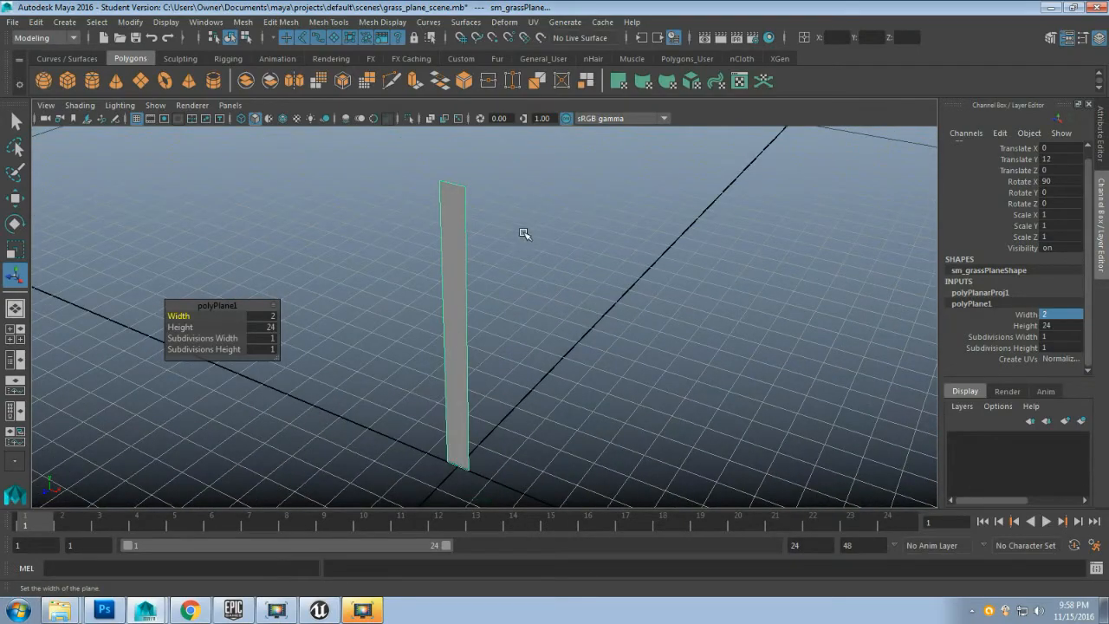
pyautogui.click(1025, 347)
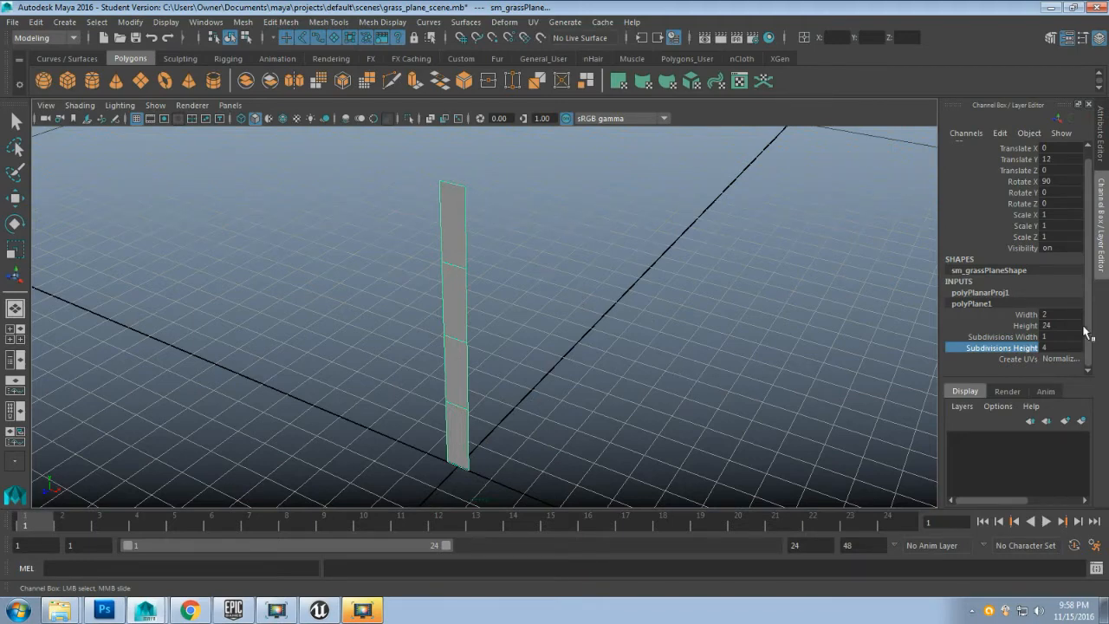
pyautogui.click(1012, 338)
pyautogui.doubleClick(1059, 337)
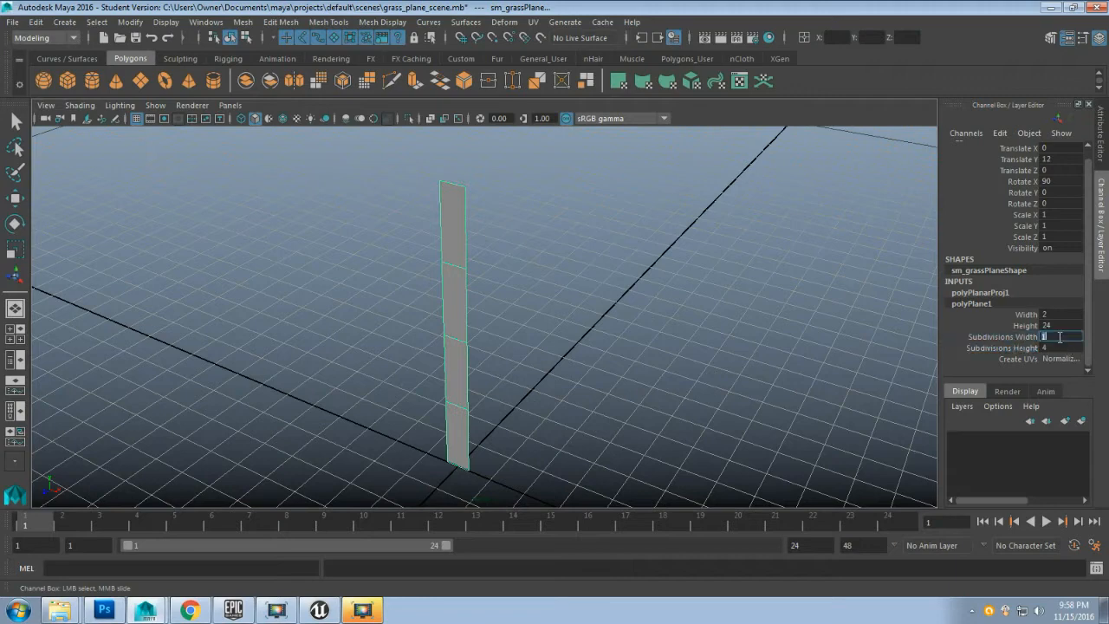
pyautogui.write('2')
pyautogui.press('Return')
# - Open the UV Editor to inspect the blade's UV layout and return the plane to object mode
pyautogui.moveTo(508, 359)
pyautogui.keyDown('alt'); pyautogui.mouseDown()
pyautogui.moveTo(534, 338)
pyautogui.moveTo(508, 352)
pyautogui.mouseUp(); pyautogui.keyUp('alt')
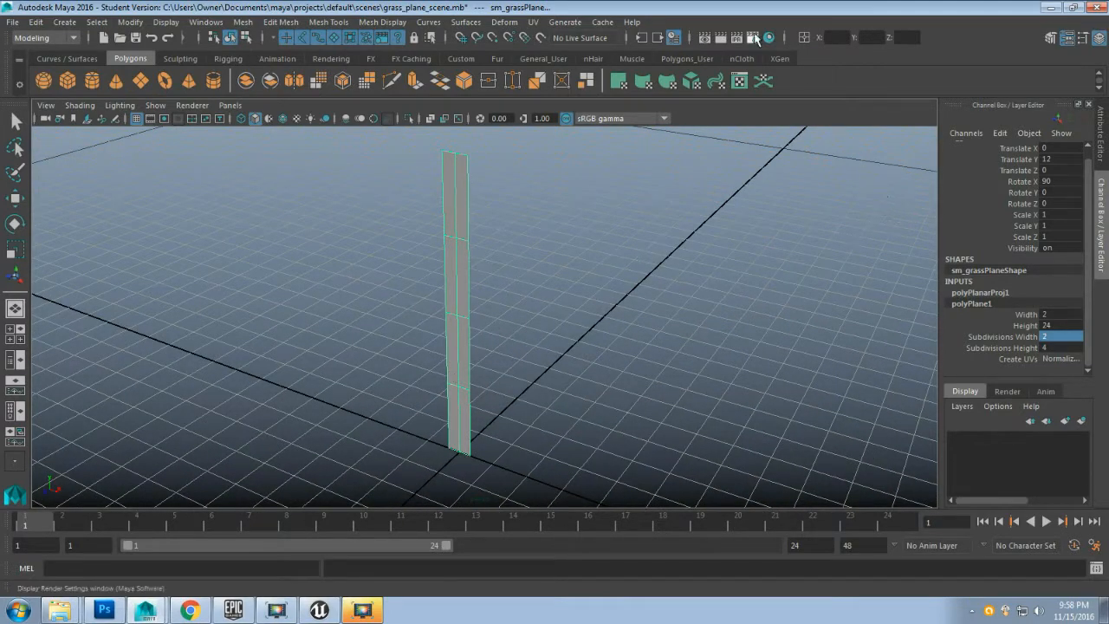
pyautogui.click(534, 22)
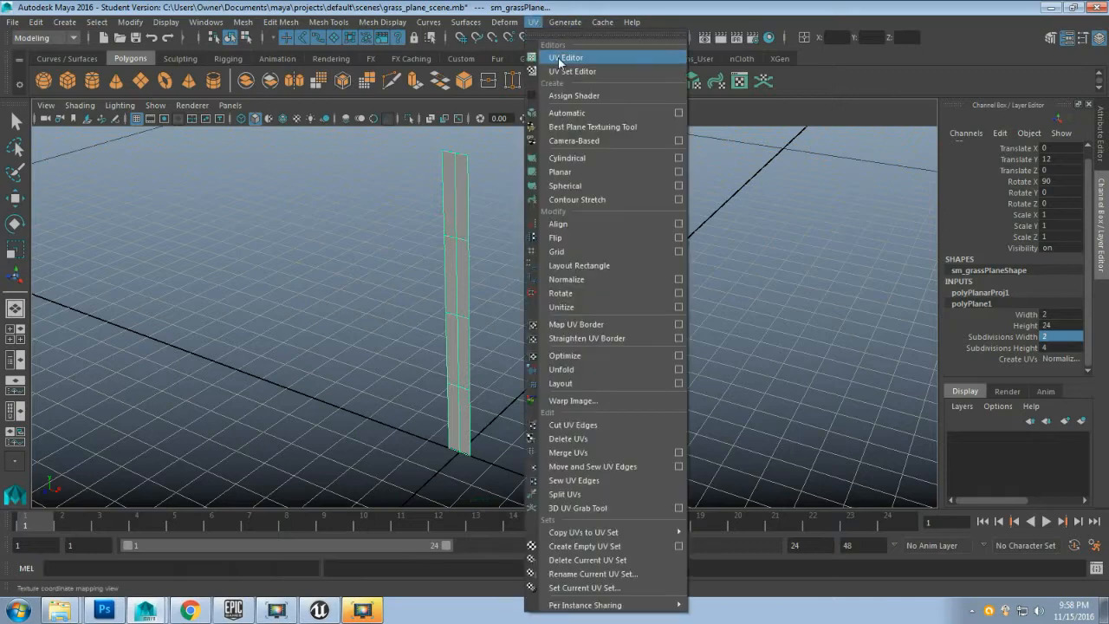
pyautogui.click(561, 58)
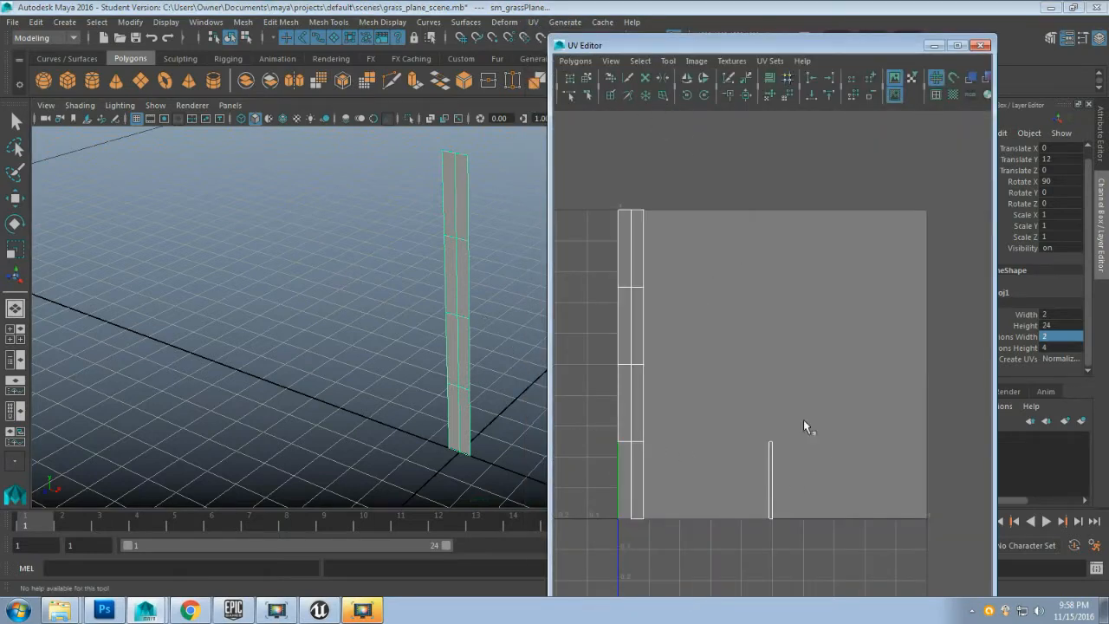
pyautogui.moveTo(450, 223); pyautogui.dragTo(512, 208, button='right')
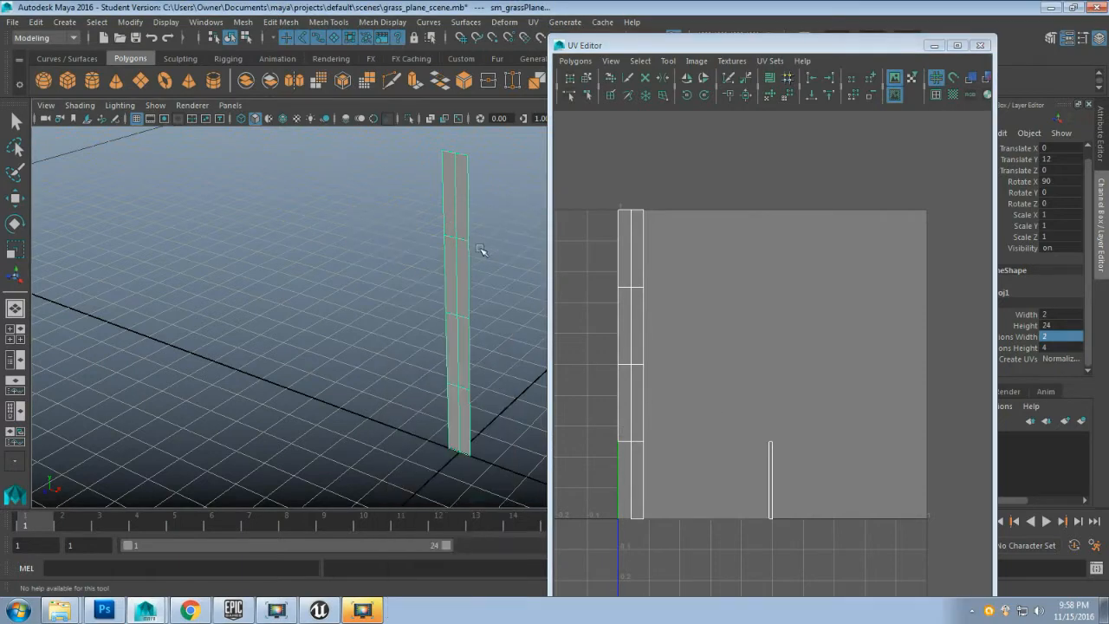
# - Apply a planar UV projection to the blade from the Z axis, fitted to its bounding box, and close the UV Editor
pyautogui.click(534, 22)
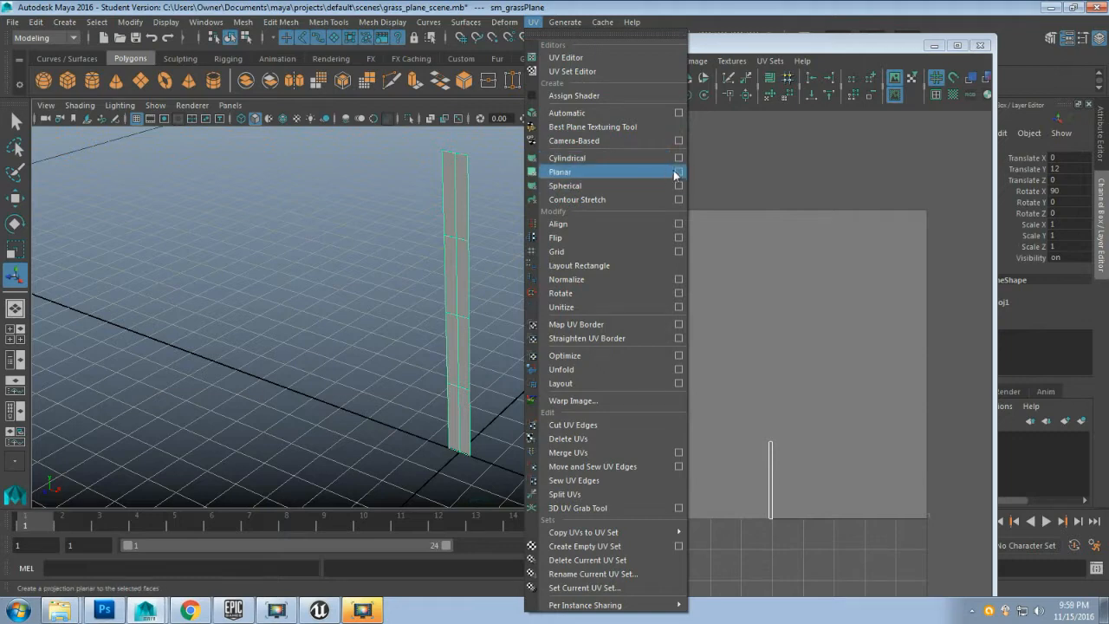
pyautogui.click(679, 172)
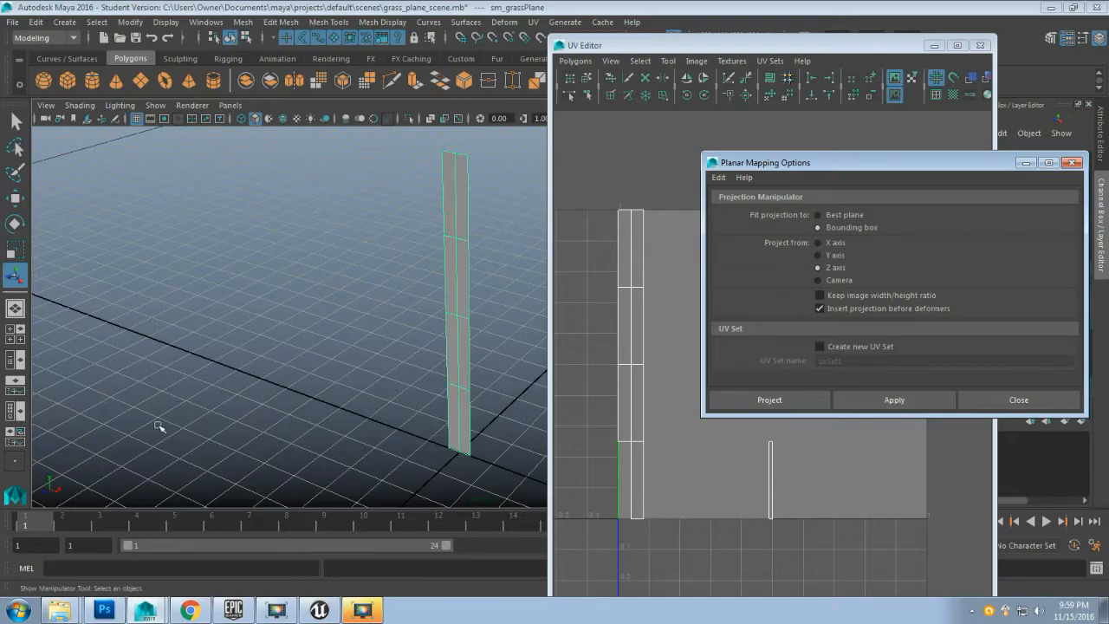
pyautogui.moveTo(158, 424)
pyautogui.keyDown('alt'); pyautogui.mouseDown()
pyautogui.moveTo(169, 434)
pyautogui.moveTo(148, 441)
pyautogui.mouseUp(); pyautogui.keyUp('alt')
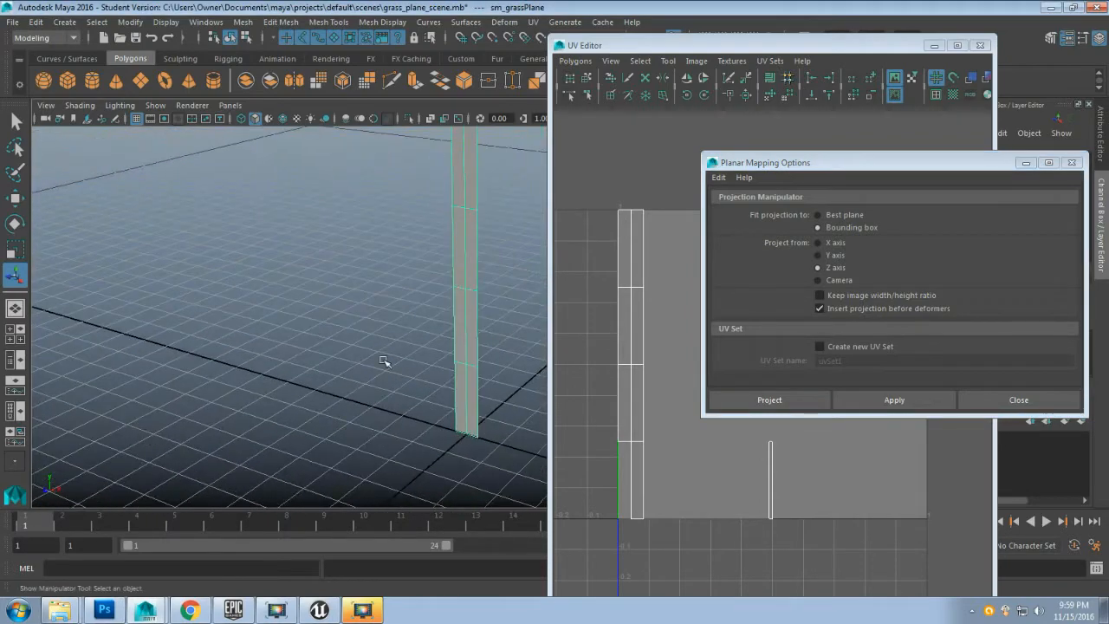
pyautogui.press('w')
pyautogui.keyDown('alt'); pyautogui.moveTo(412, 393); pyautogui.dragTo(401, 399); pyautogui.keyUp('alt')
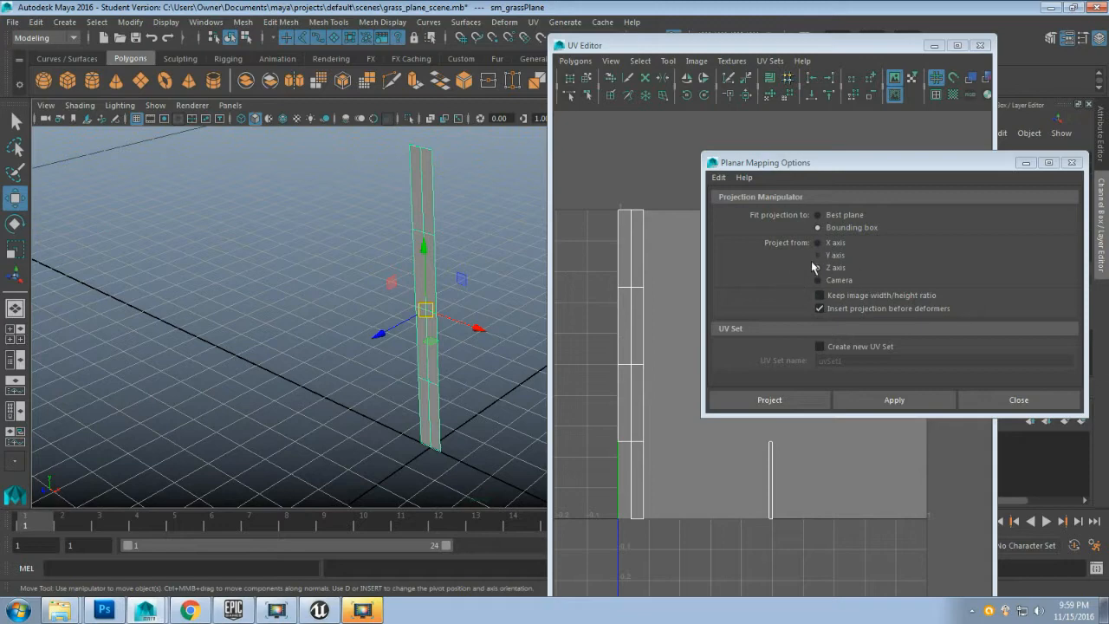
pyautogui.click(906, 396)
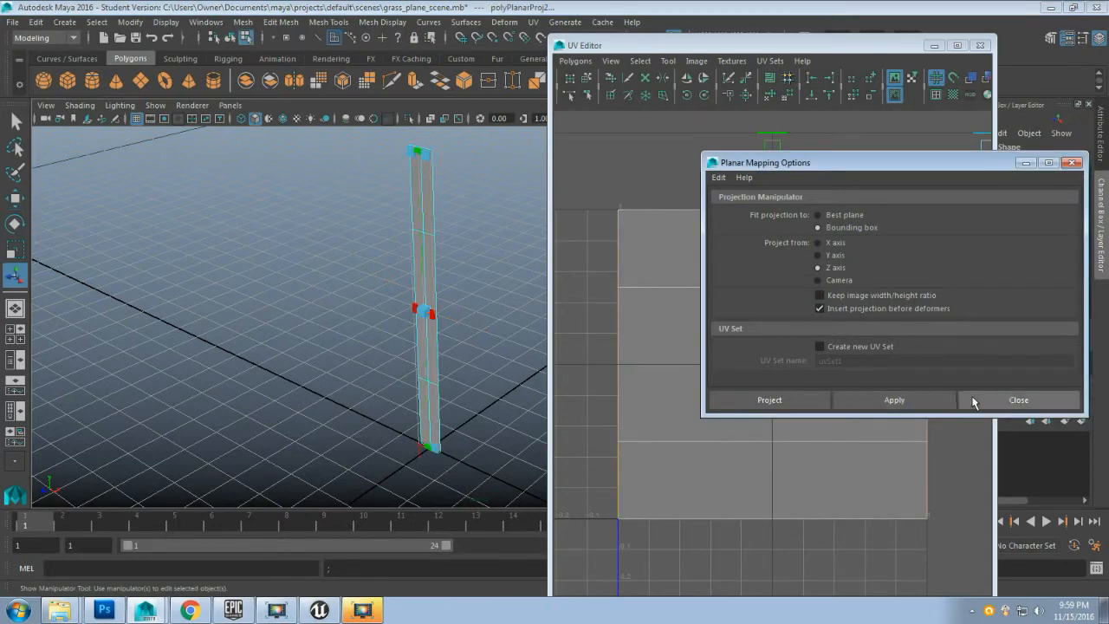
pyautogui.click(993, 399)
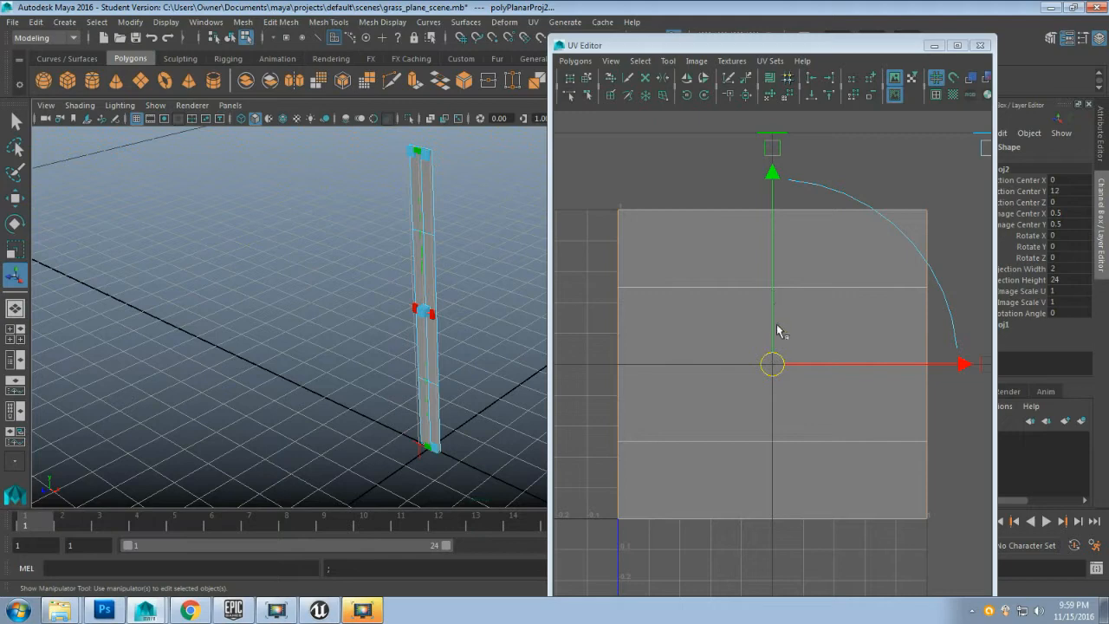
pyautogui.click(979, 45)
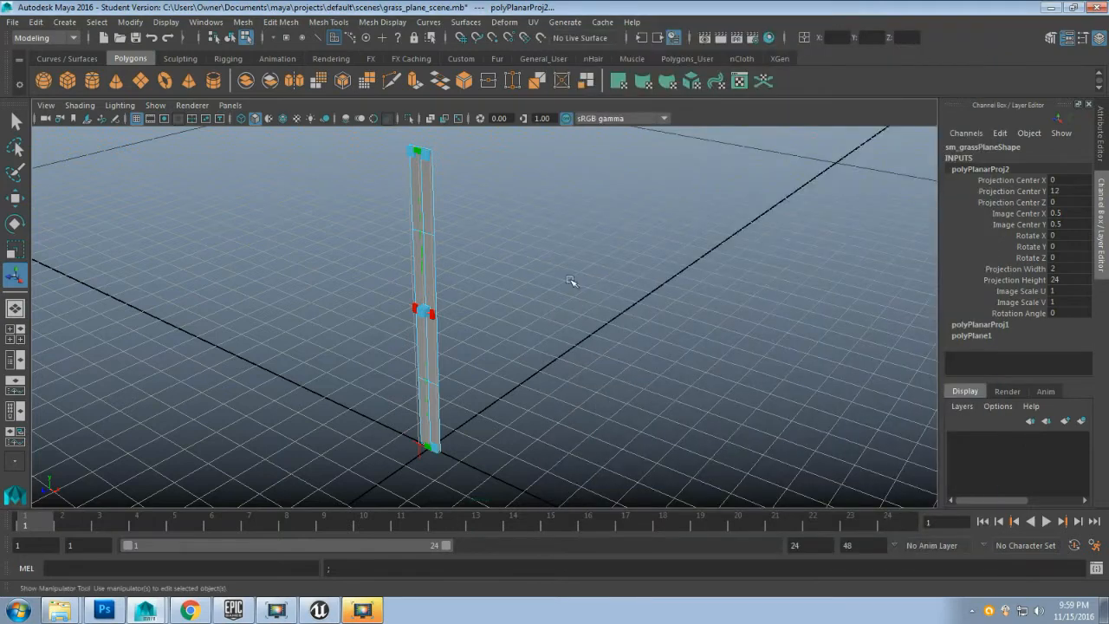
# - Return the blade to object mode and save the scene as grass_plane_scene2.mb
pyautogui.moveTo(430, 211); pyautogui.dragTo(473, 191, button='right')
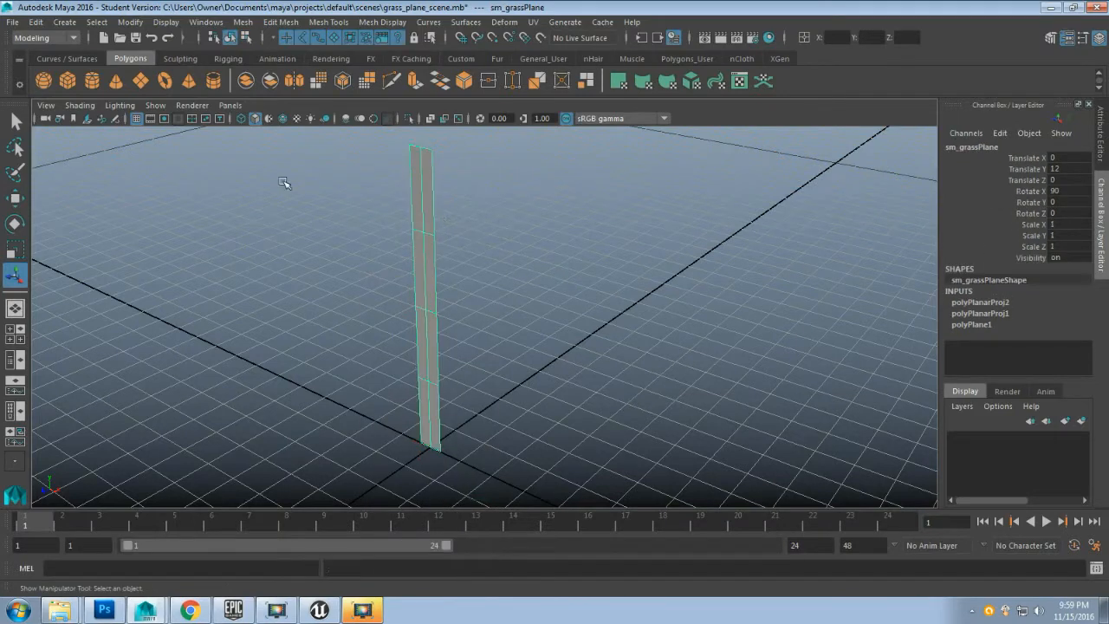
pyautogui.click(12, 22)
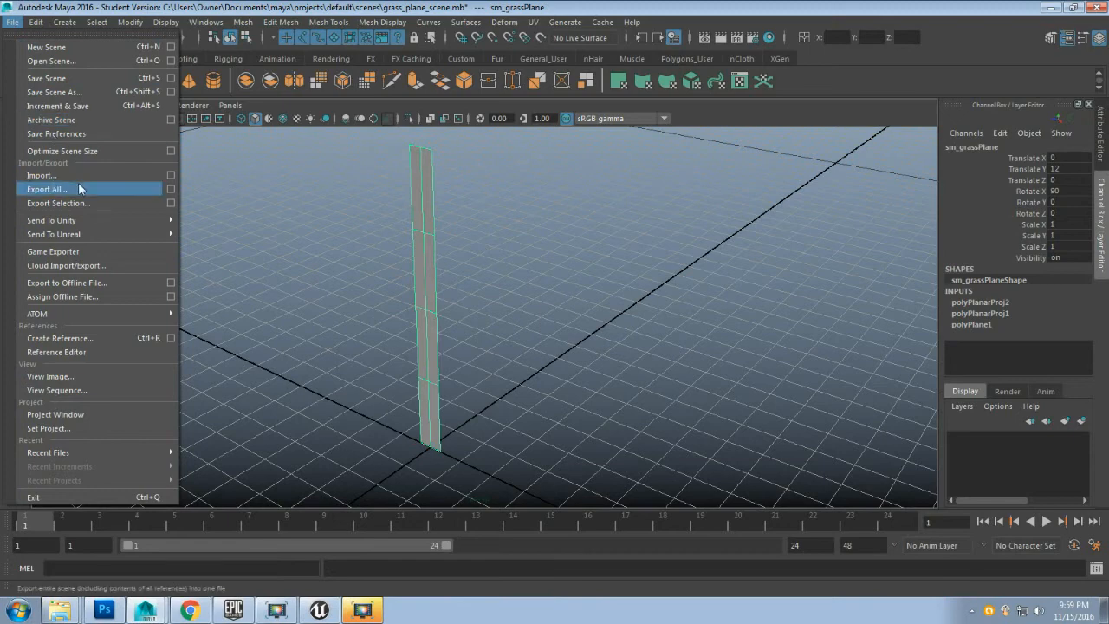
pyautogui.moveTo(92, 222)
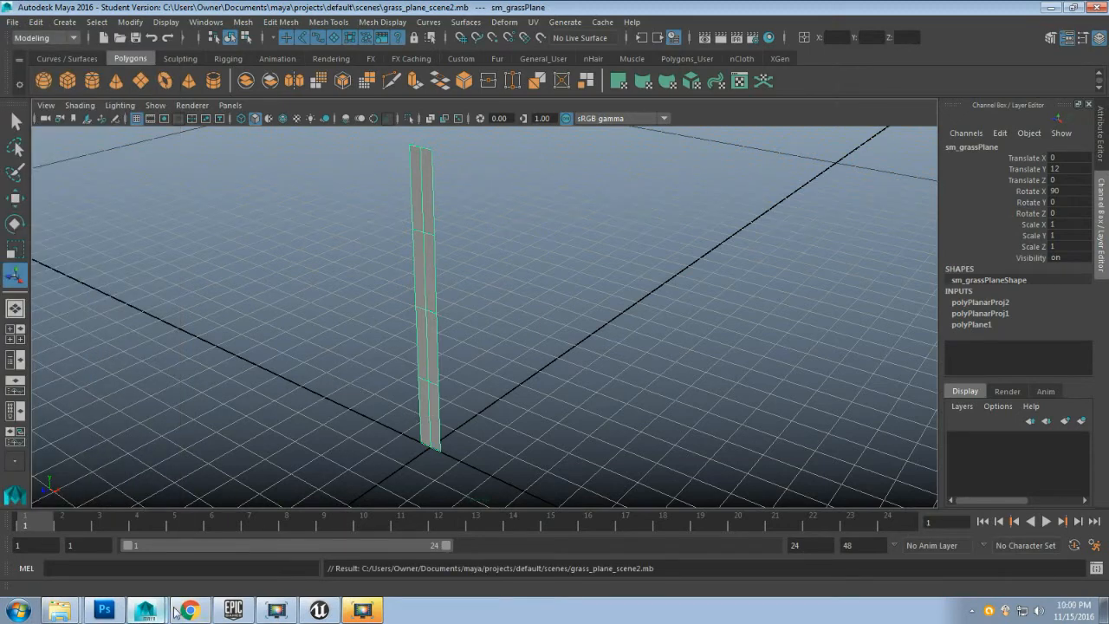
# - Switch to Photoshop and create a 2048 x 2048 pixel document named T_grassBlade_textureMap with transparent background contents
pyautogui.click(108, 609)
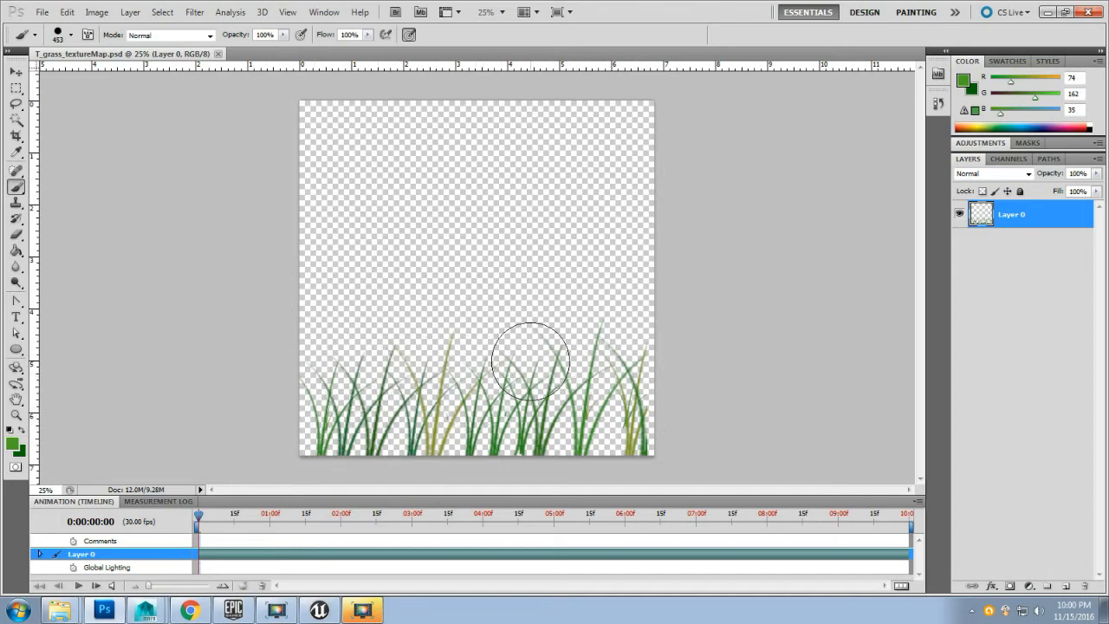
pyautogui.click(1008, 160)
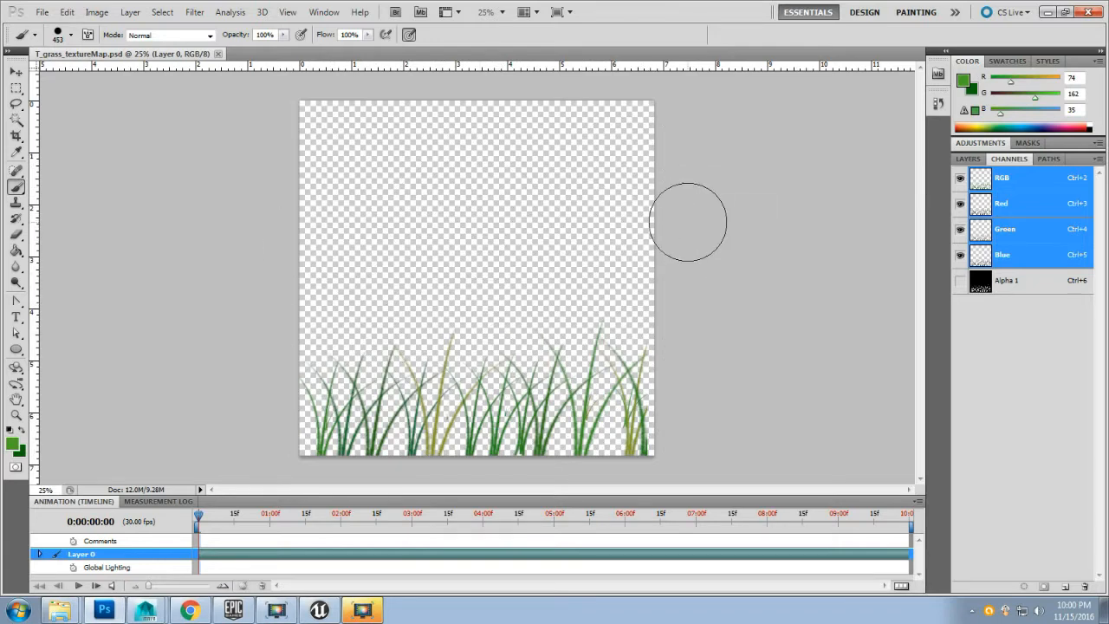
pyautogui.rightClick(256, 60)
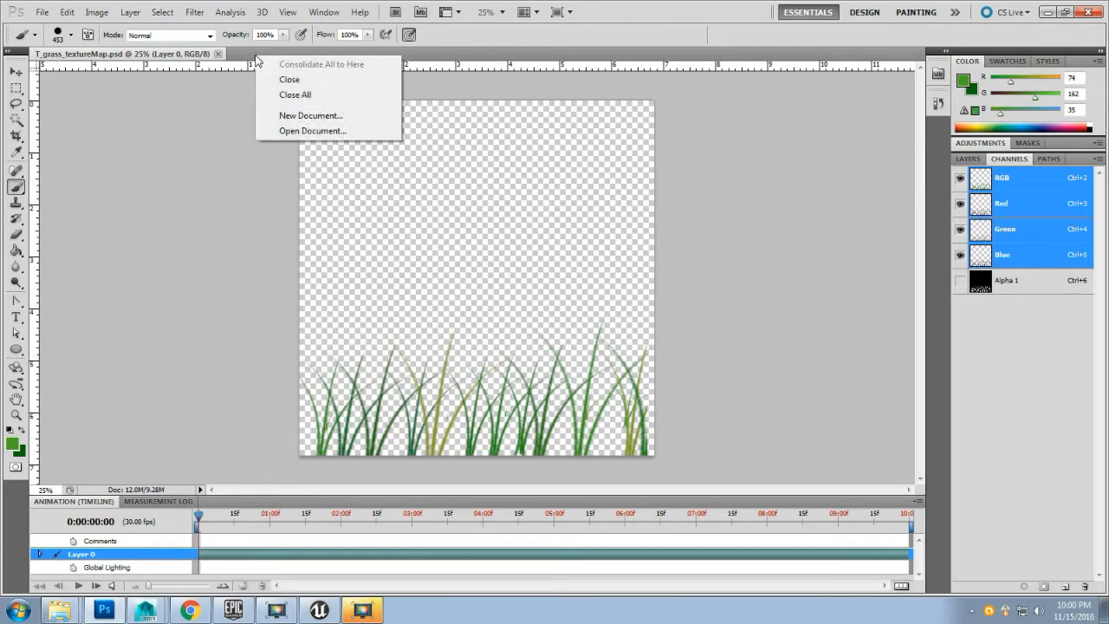
pyautogui.click(295, 116)
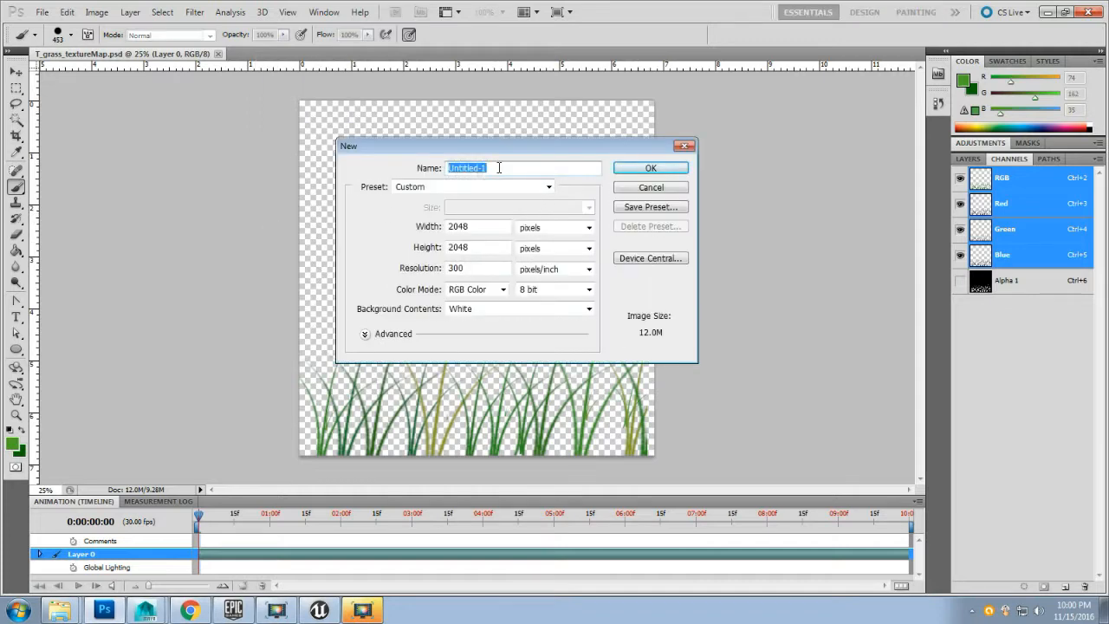
pyautogui.write('T_grassBlade_textureMap')
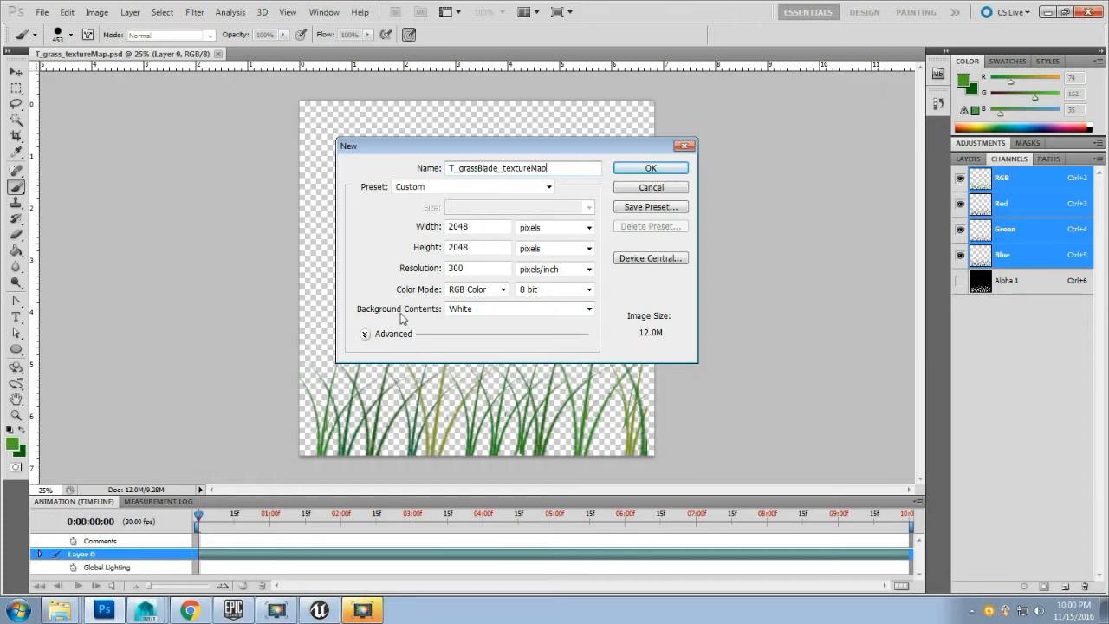
pyautogui.click(590, 309)
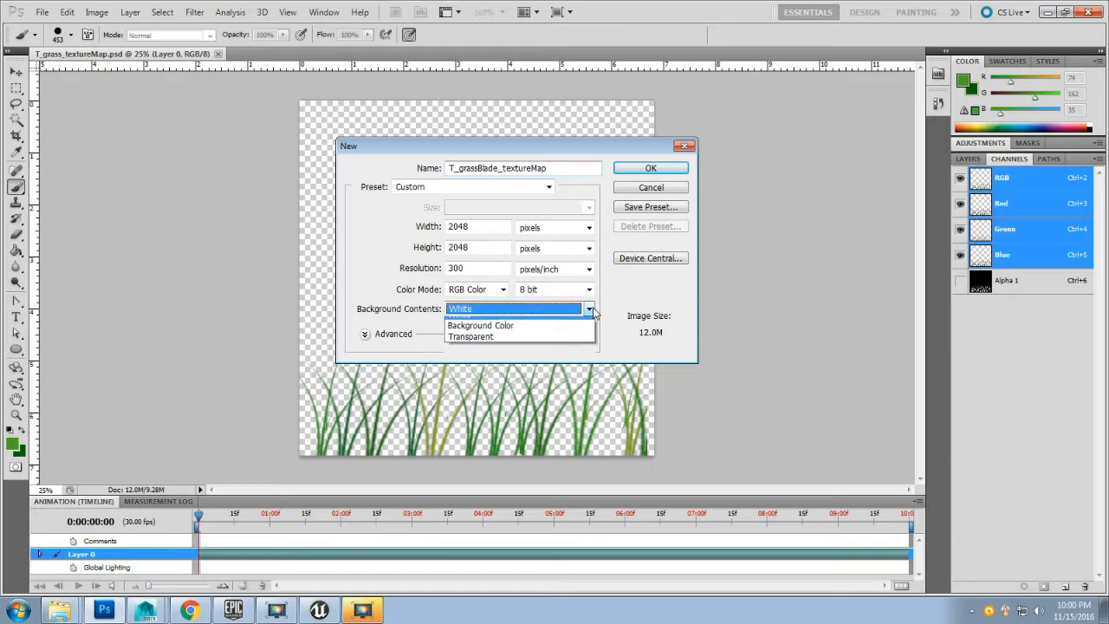
pyautogui.click(493, 345)
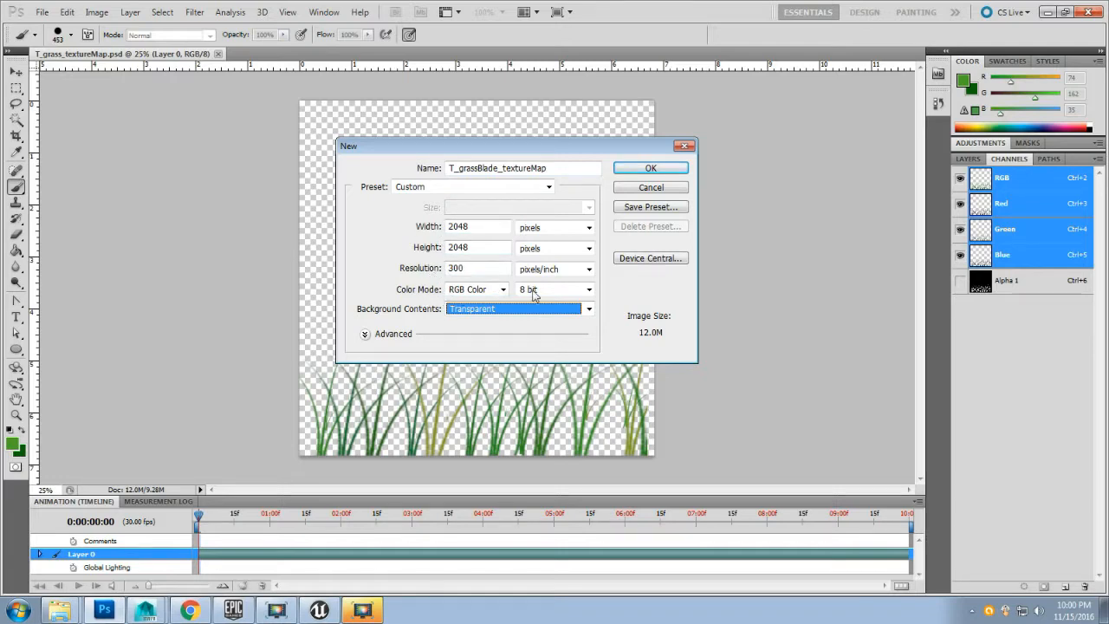
pyautogui.click(479, 250)
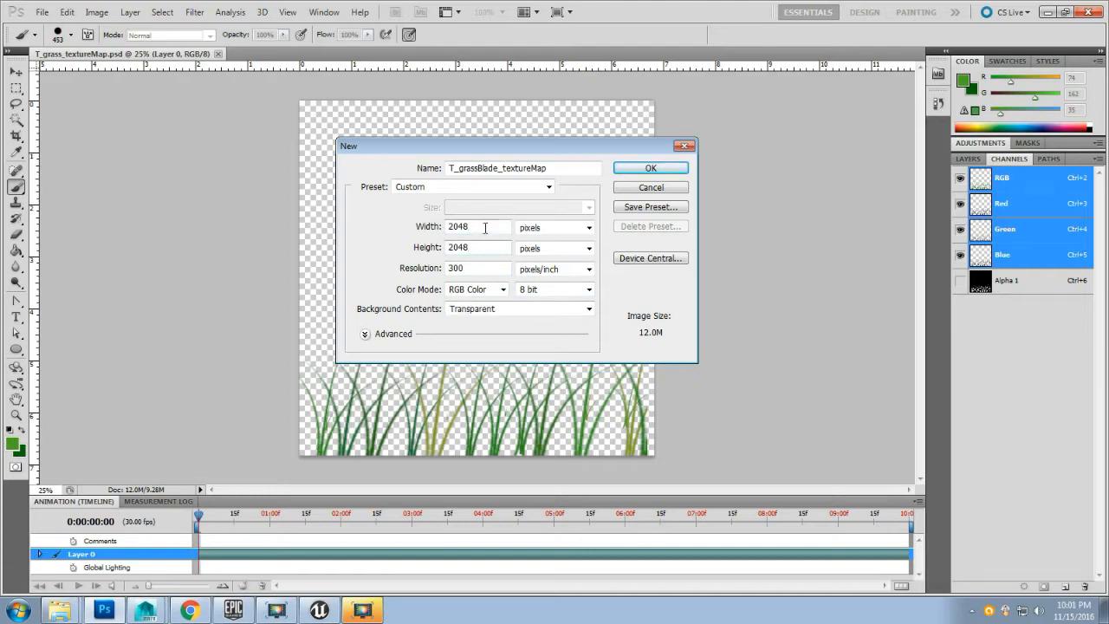
pyautogui.doubleClick(485, 228)
pyautogui.click(485, 250)
pyautogui.click(643, 170)
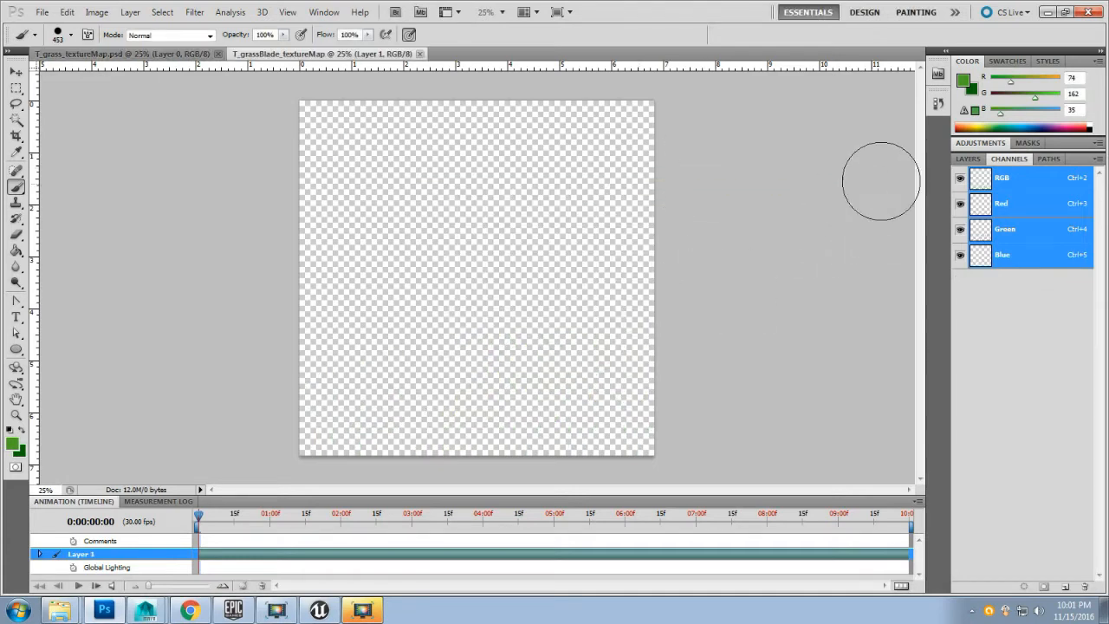
# - Show the new document's layers and set the brush size to 125 px
pyautogui.click(968, 159)
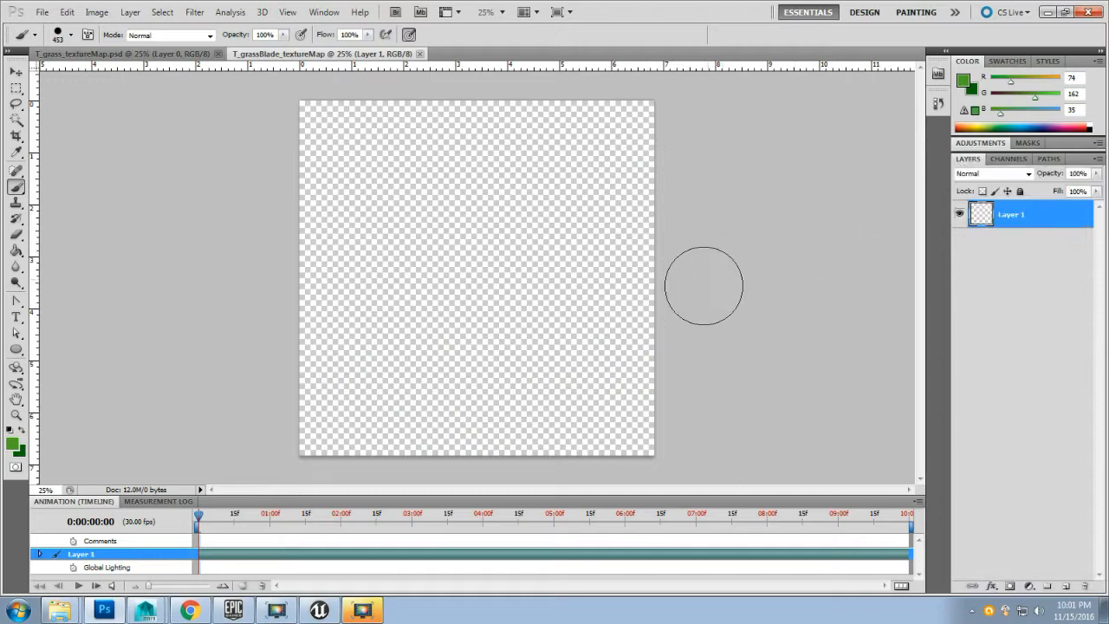
pyautogui.rightClick(365, 237)
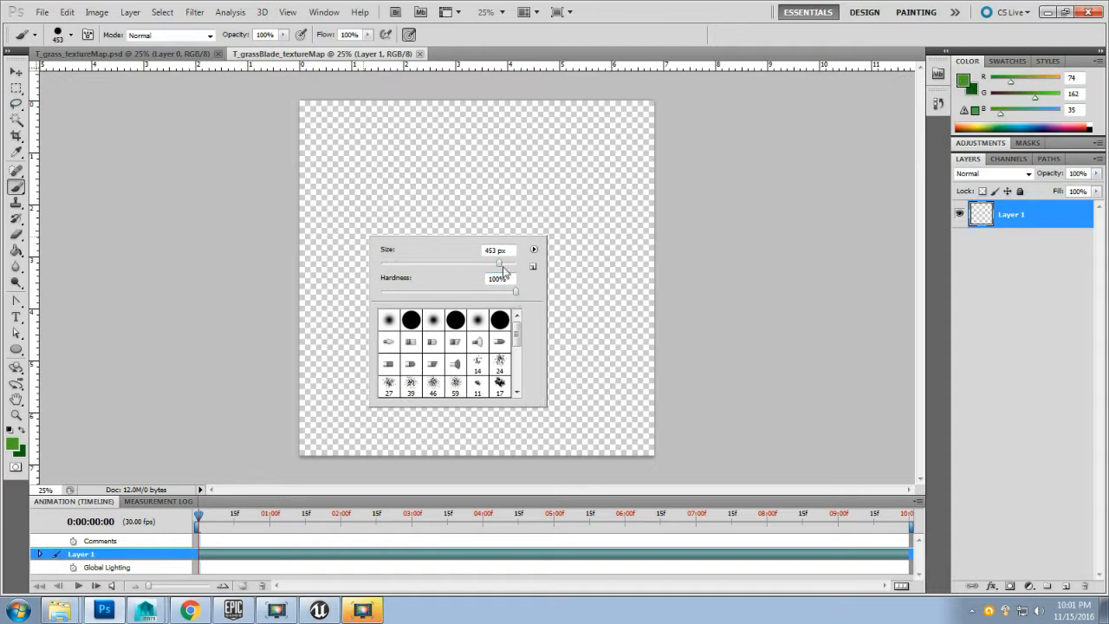
pyautogui.moveTo(499, 268); pyautogui.dragTo(457, 263)
pyautogui.click(195, 209)
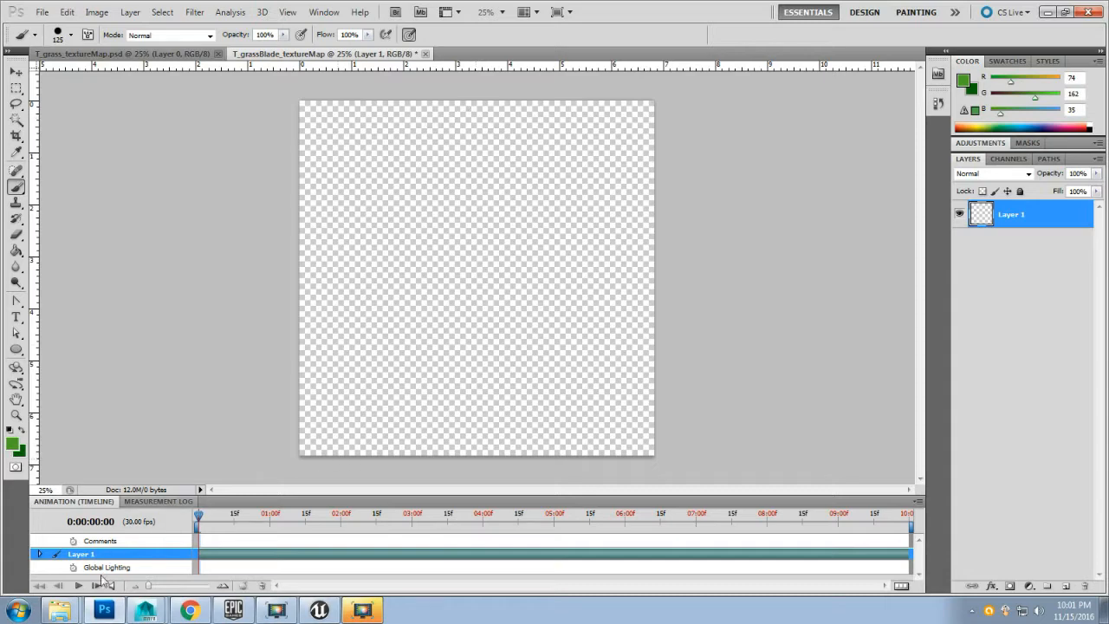
# - Switch to Maya and open the UV Editor to examine the blade's UV layout
pyautogui.moveTo(152, 598)
pyautogui.click(147, 577)
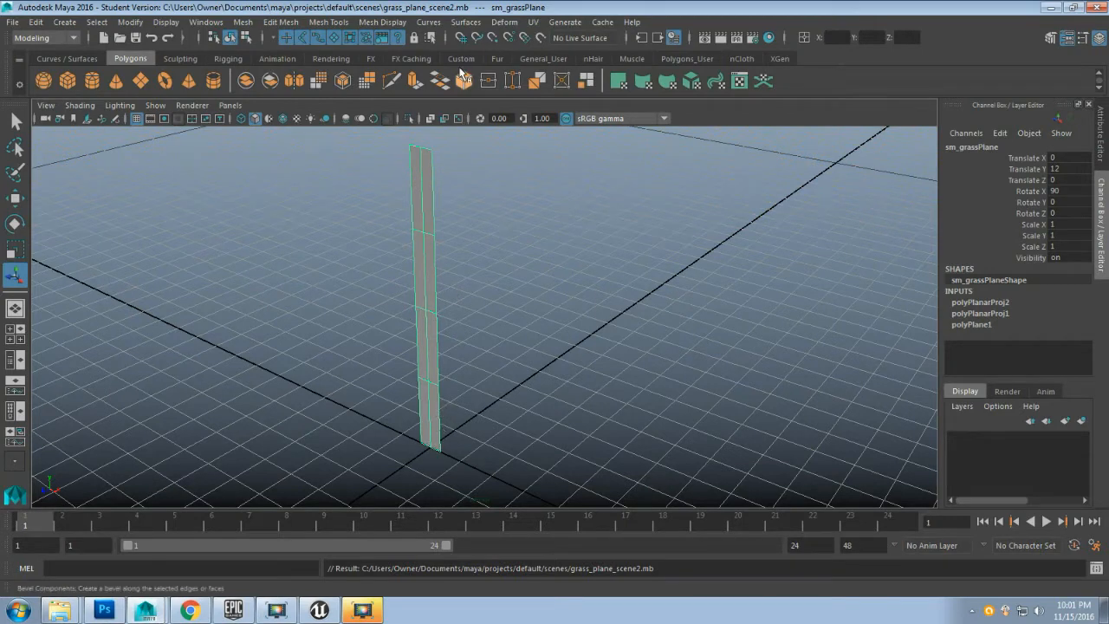
pyautogui.click(532, 22)
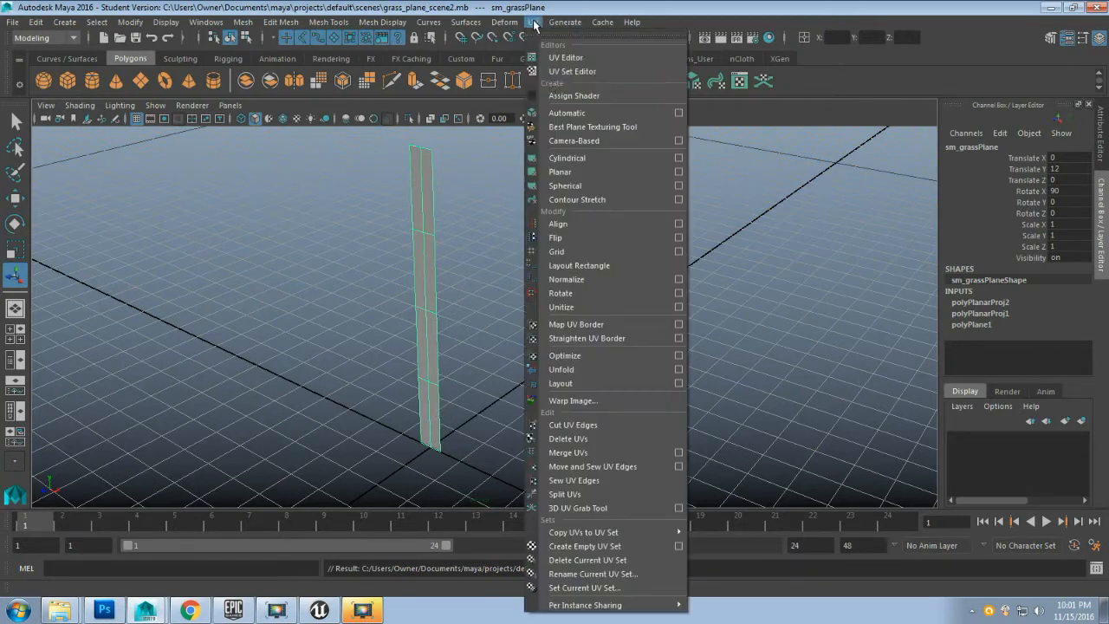
pyautogui.click(566, 57)
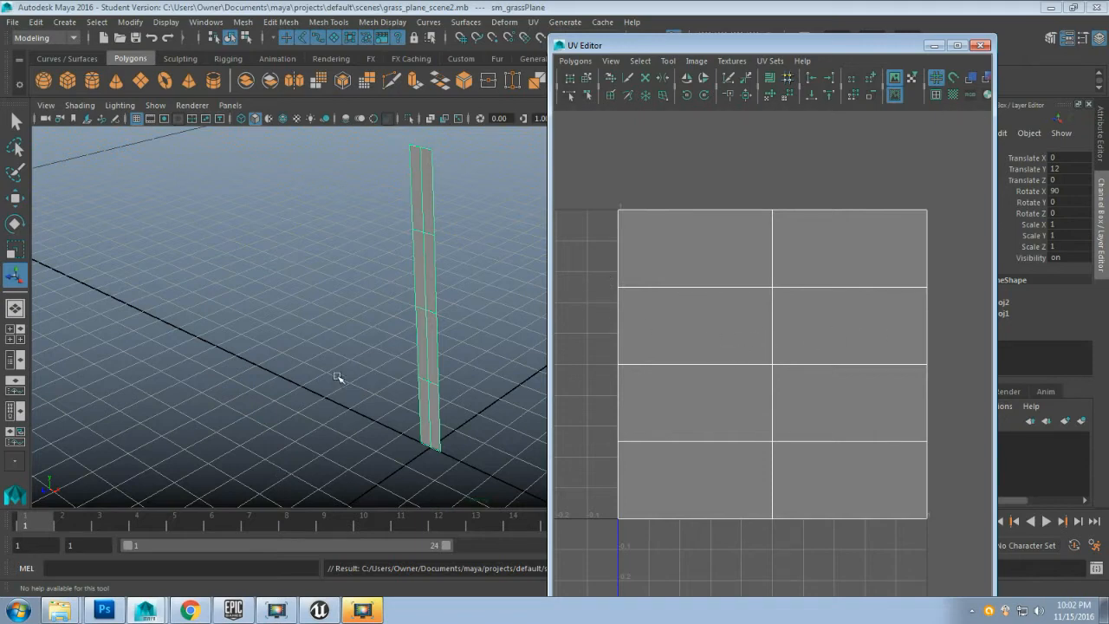
# - Switch to Photoshop, paint a pointed green blade outline open at the canvas's lower edge, and fill its interior with the same green
pyautogui.click(103, 610)
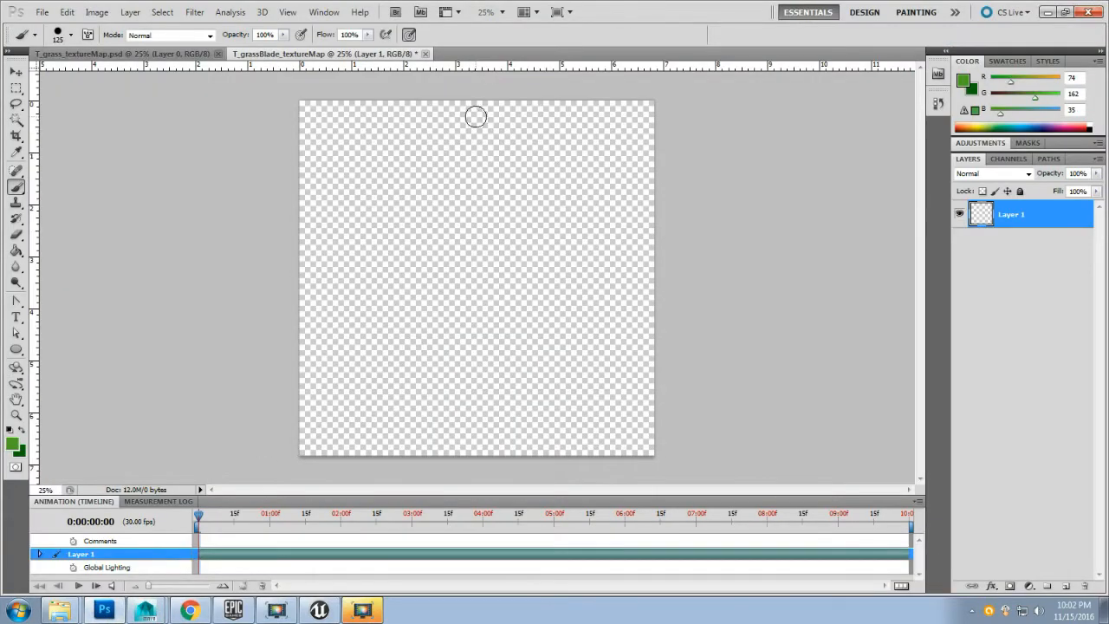
pyautogui.moveTo(476, 117)
pyautogui.mouseDown()
pyautogui.moveTo(361, 239)
pyautogui.moveTo(334, 314)
pyautogui.moveTo(328, 451)
pyautogui.mouseUp()
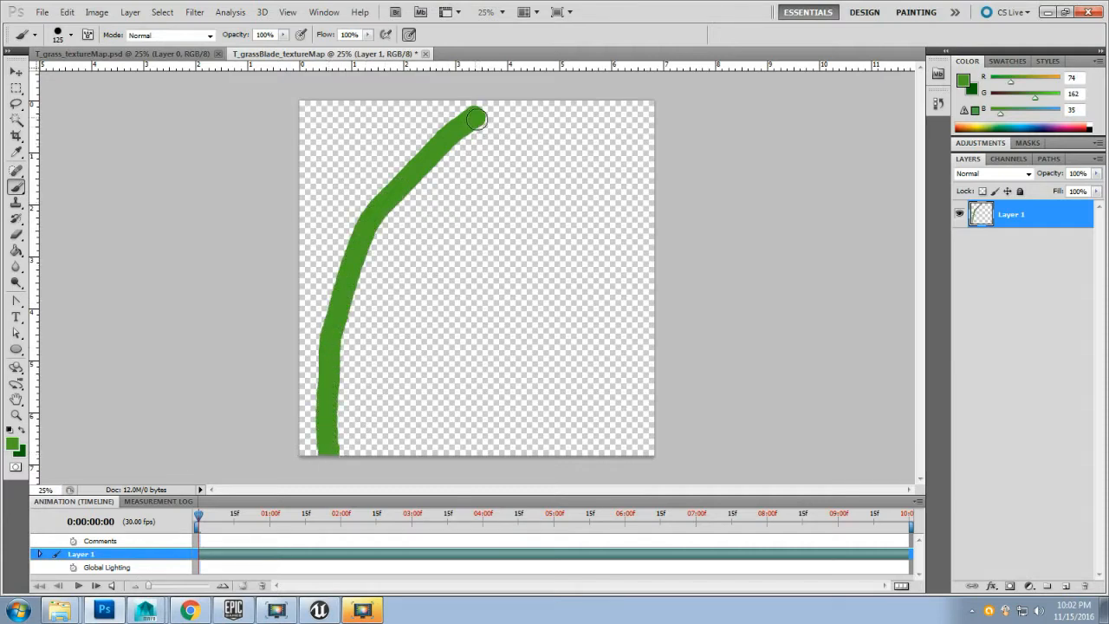
pyautogui.moveTo(476, 116)
pyautogui.mouseDown()
pyautogui.moveTo(538, 166)
pyautogui.moveTo(589, 246)
pyautogui.moveTo(617, 379)
pyautogui.moveTo(617, 464)
pyautogui.mouseUp()
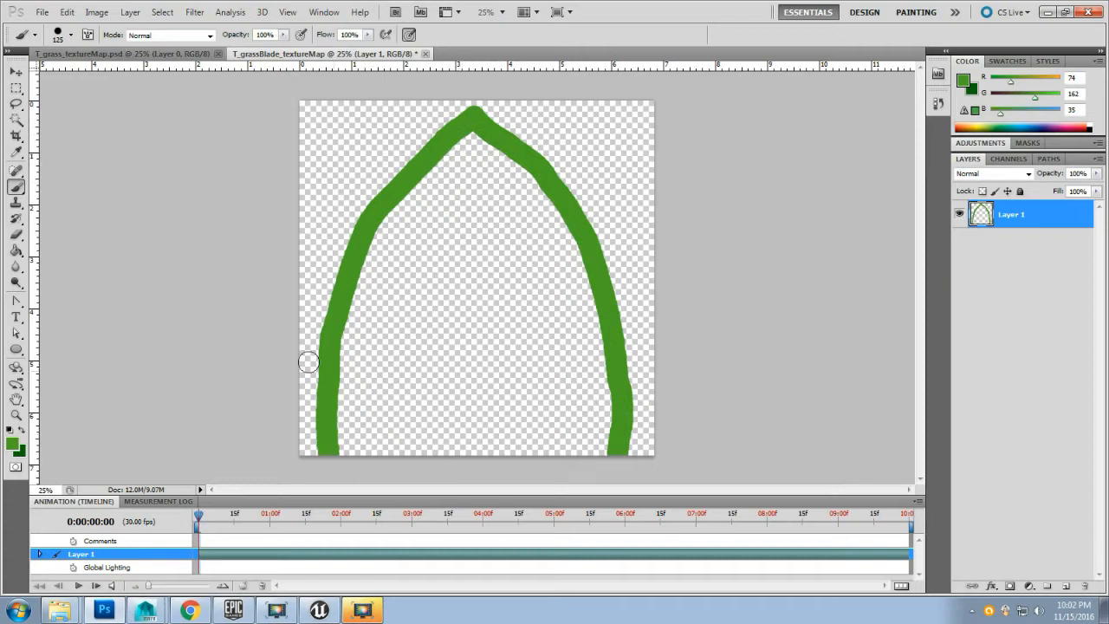
pyautogui.click(15, 250)
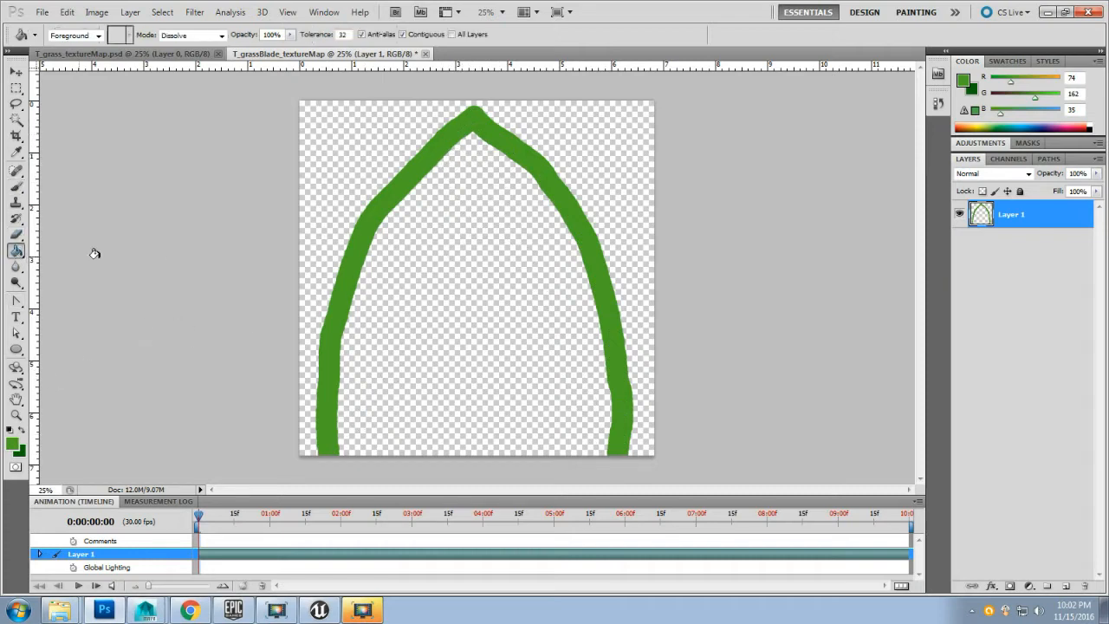
pyautogui.click(452, 308)
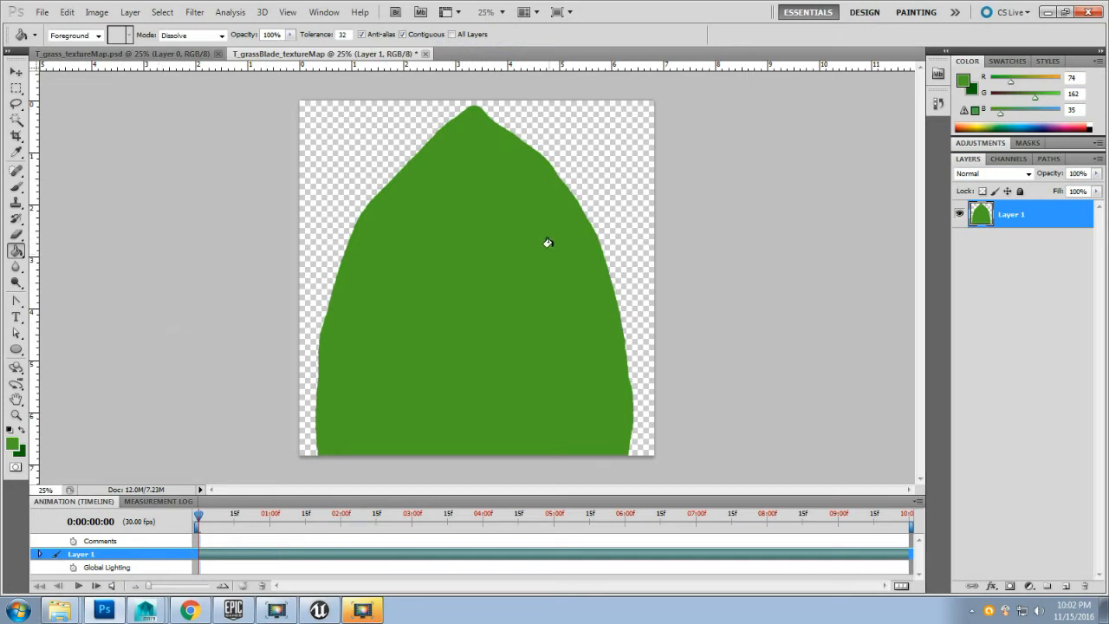
# - Try painting four dark green vertical streaks down the blade with the Brush tool
pyautogui.click(17, 185)
pyautogui.rightClick(17, 185)
pyautogui.click(87, 227)
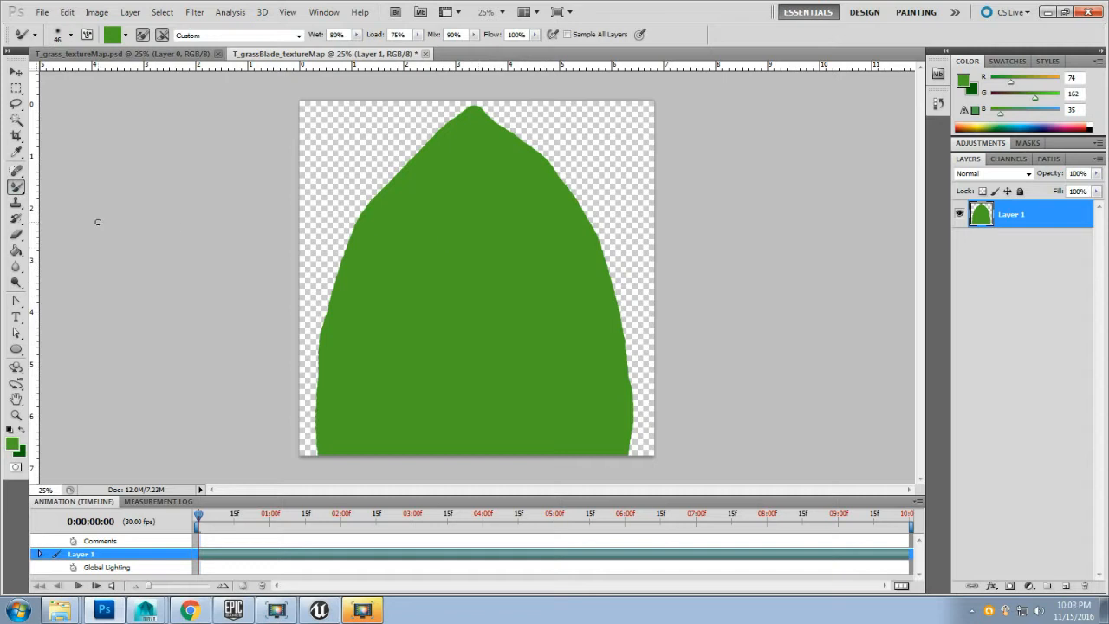
pyautogui.rightClick(17, 185)
pyautogui.click(53, 185)
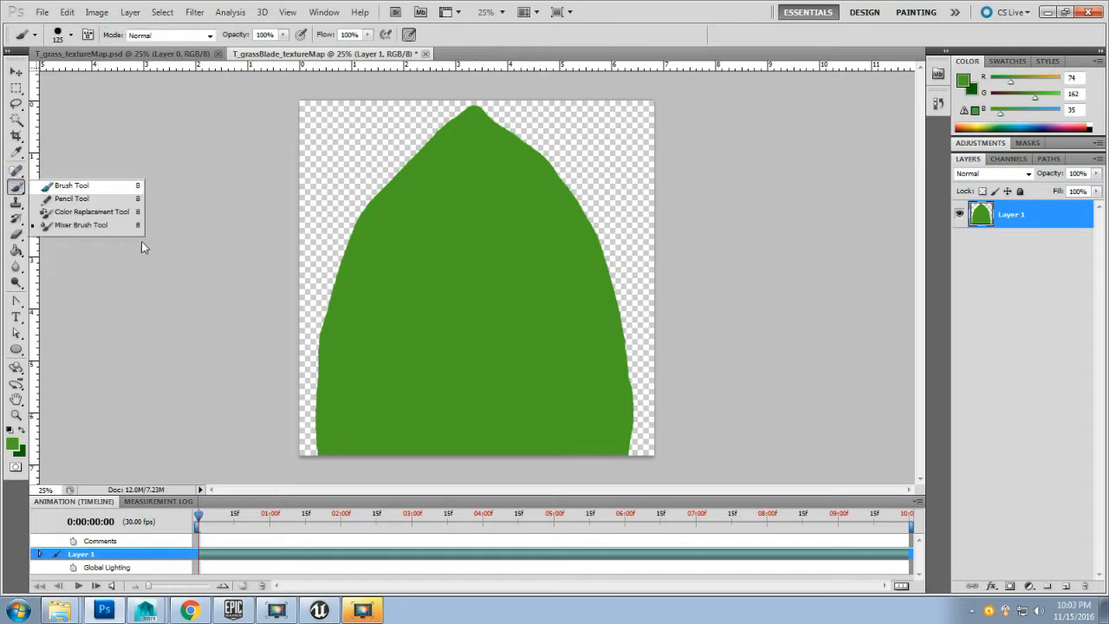
pyautogui.click(24, 433)
pyautogui.moveTo(418, 180); pyautogui.dragTo(377, 455)
pyautogui.moveTo(460, 227); pyautogui.dragTo(431, 500)
pyautogui.moveTo(526, 190); pyautogui.dragTo(525, 460)
pyautogui.moveTo(579, 250); pyautogui.dragTo(556, 453)
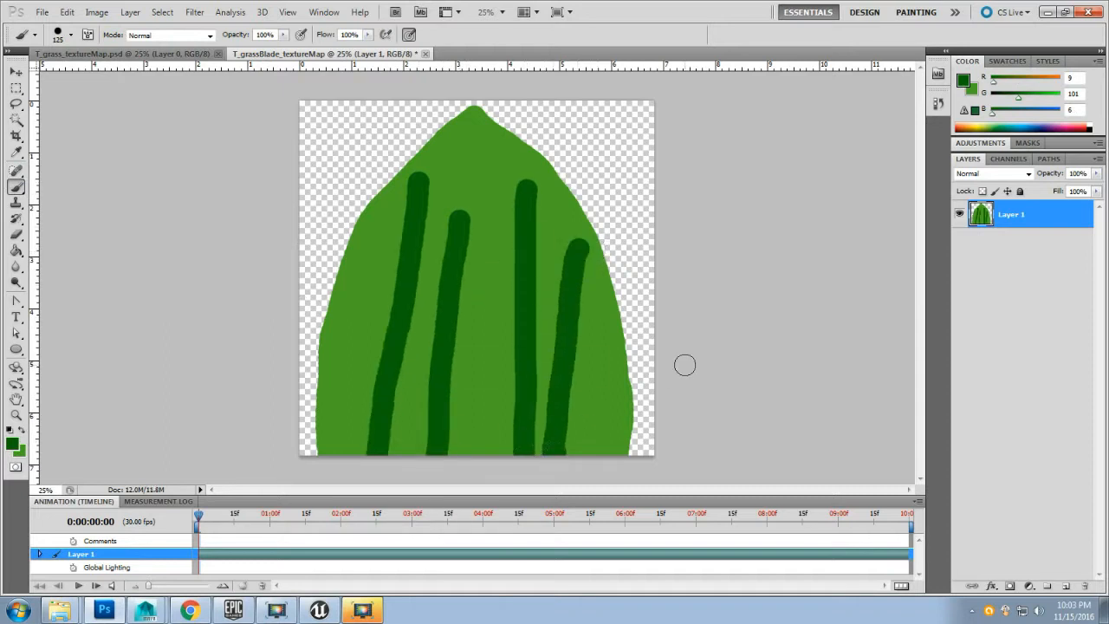
# - Undo the four dark green streaks and make the lighter green the foreground colour again
pyautogui.hotkey('ctrl', 'alt', 'z')
pyautogui.hotkey('ctrl', 'alt', 'z')
pyautogui.hotkey('ctrl', 'alt', 'z')
pyautogui.hotkey('ctrl', 'alt', 'z')
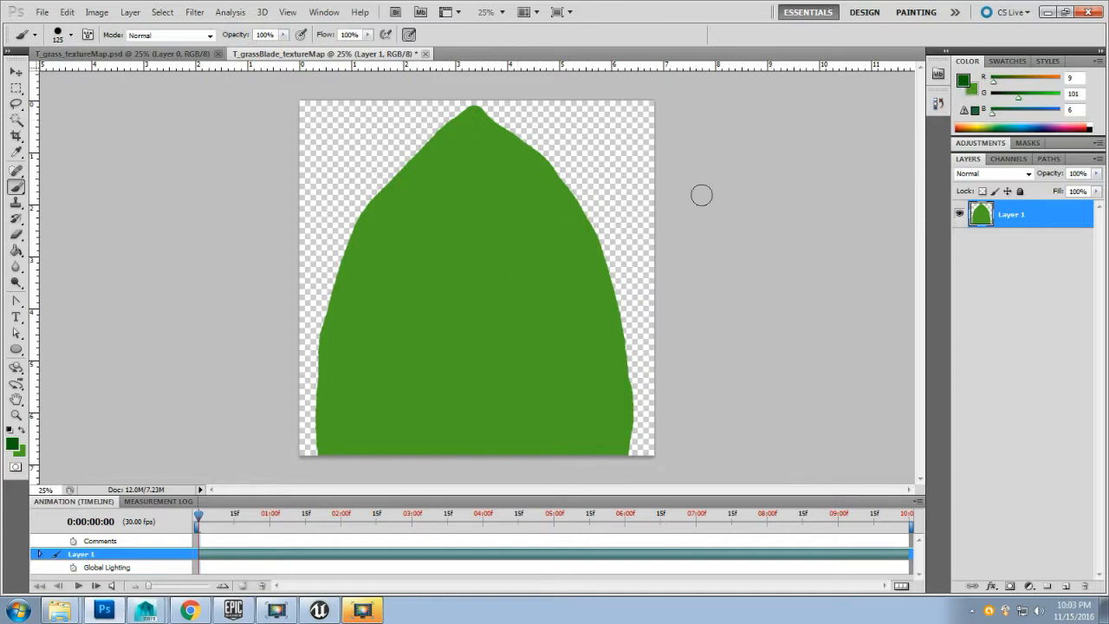
pyautogui.click(24, 431)
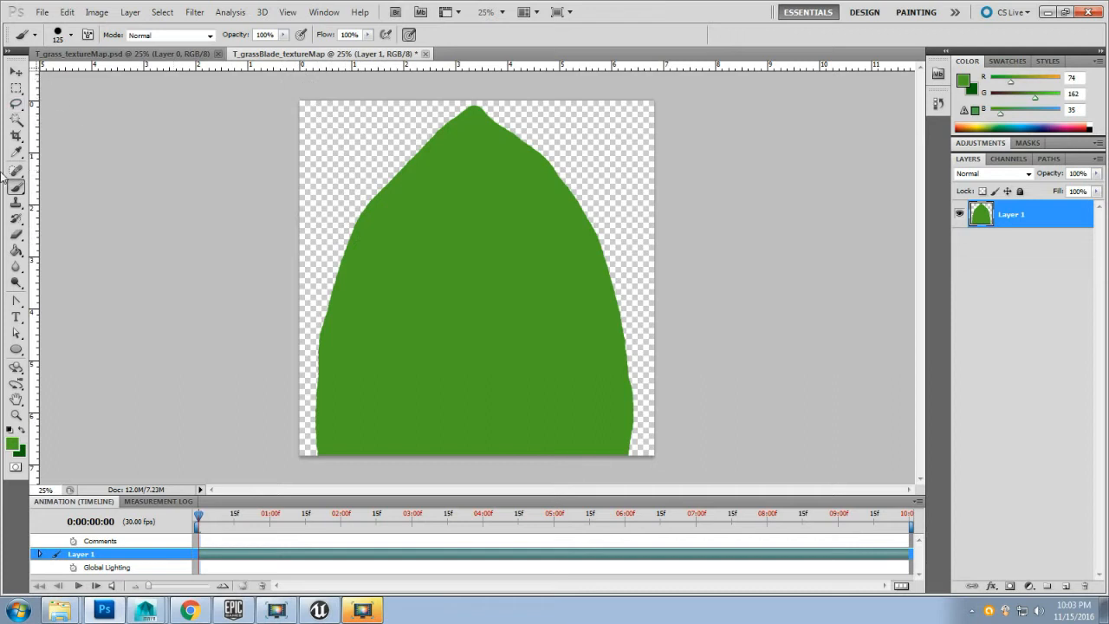
# - Load the blade shape as a selection, render the Fibers filter inside it at strength 4, and deselect
pyautogui.keyDown('ctrl'); pyautogui.click(981, 216); pyautogui.keyUp('ctrl')
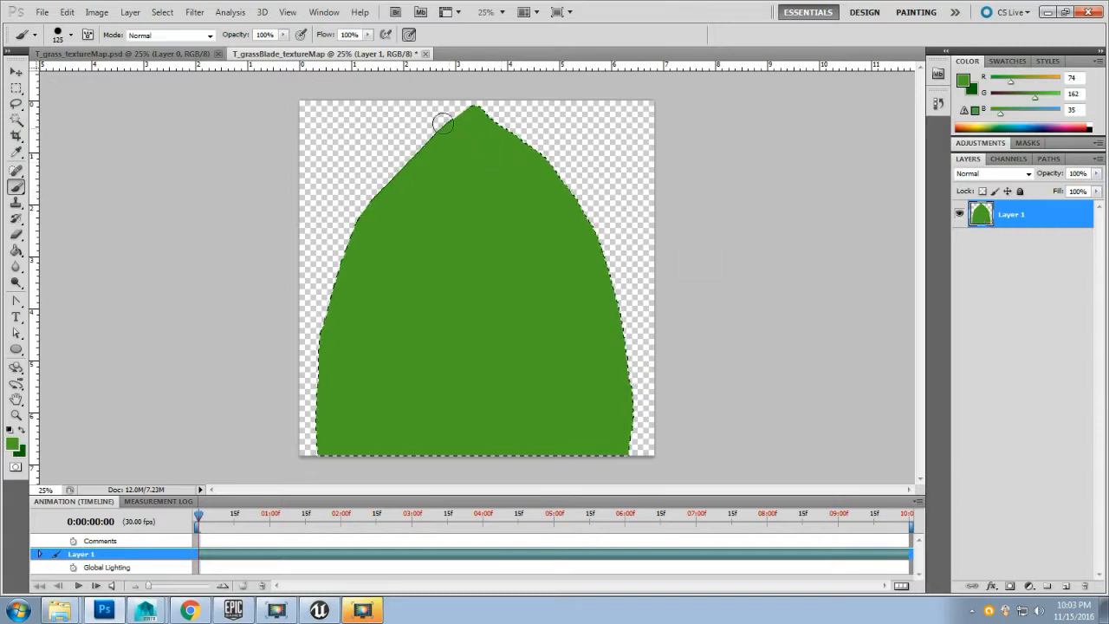
pyautogui.click(195, 12)
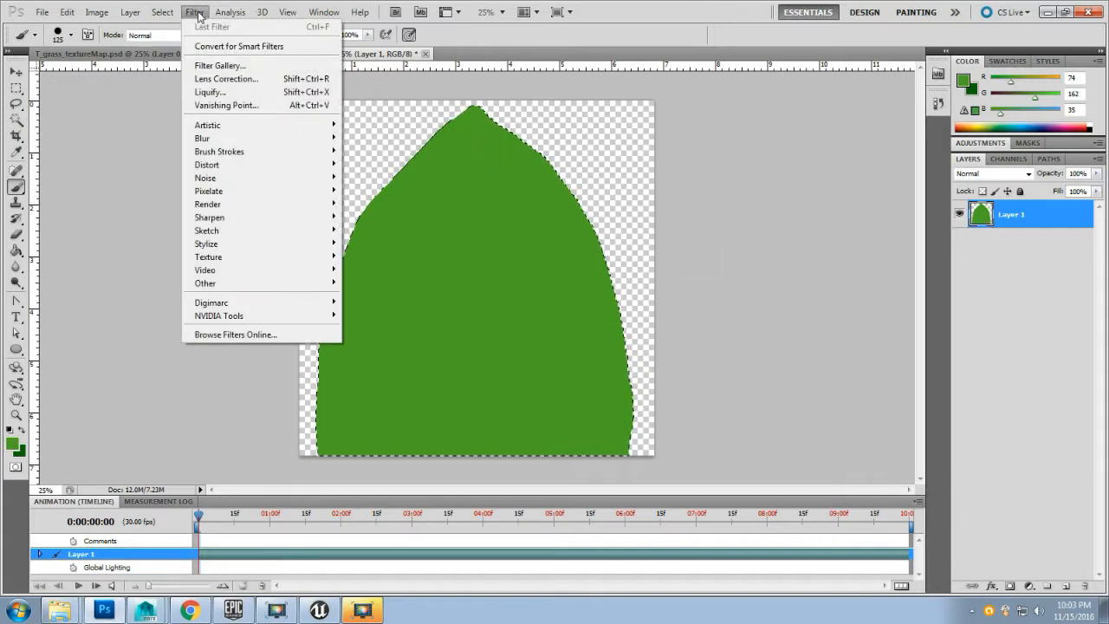
pyautogui.moveTo(253, 206)
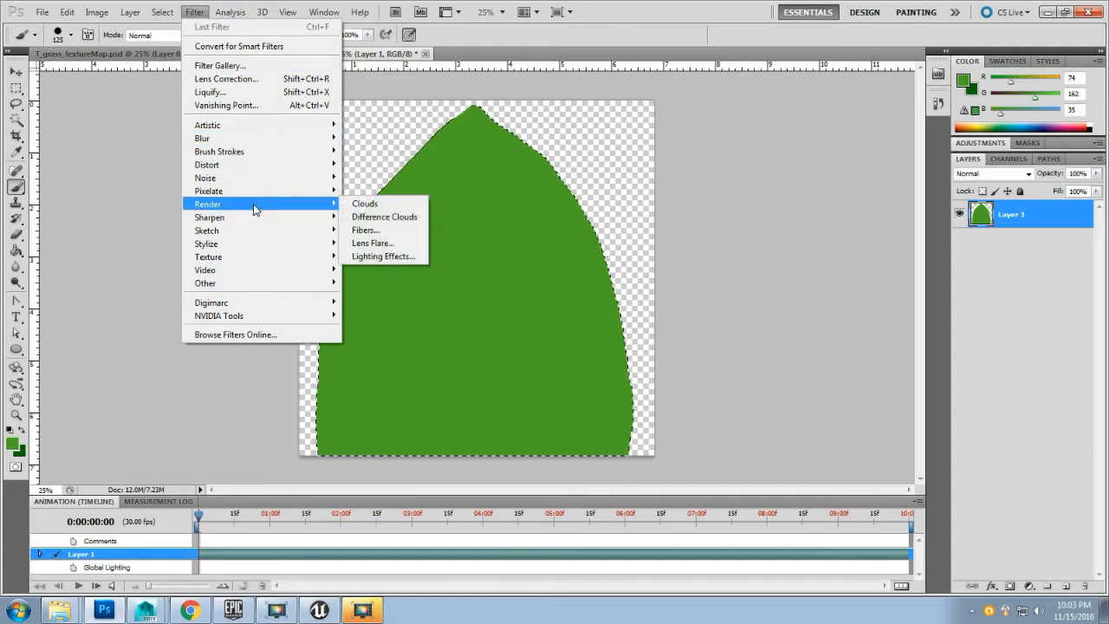
pyautogui.click(365, 230)
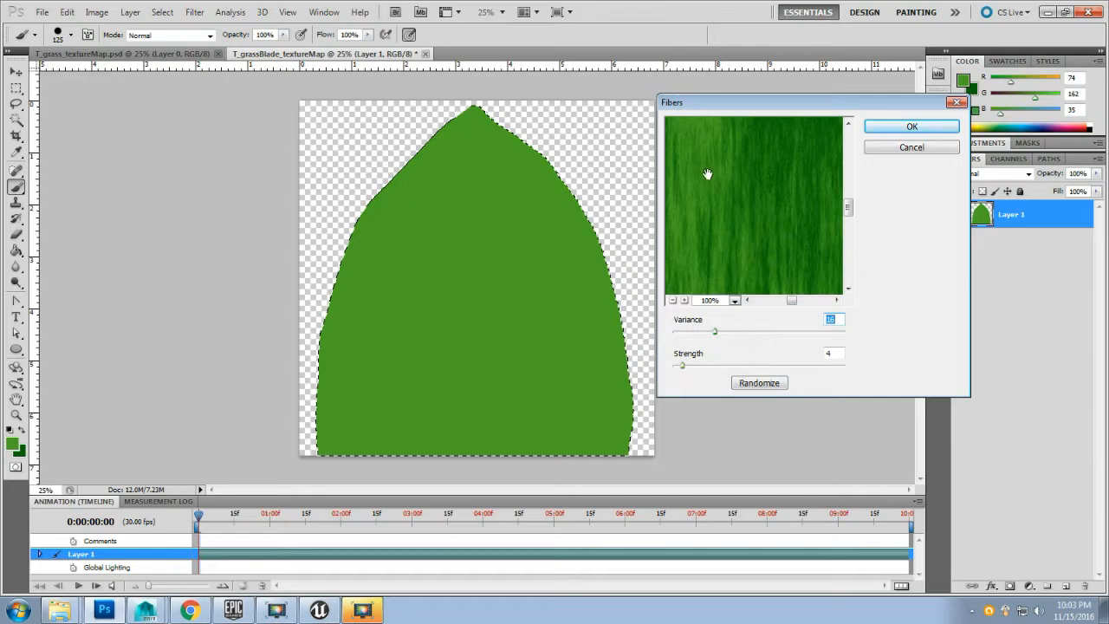
pyautogui.click(880, 128)
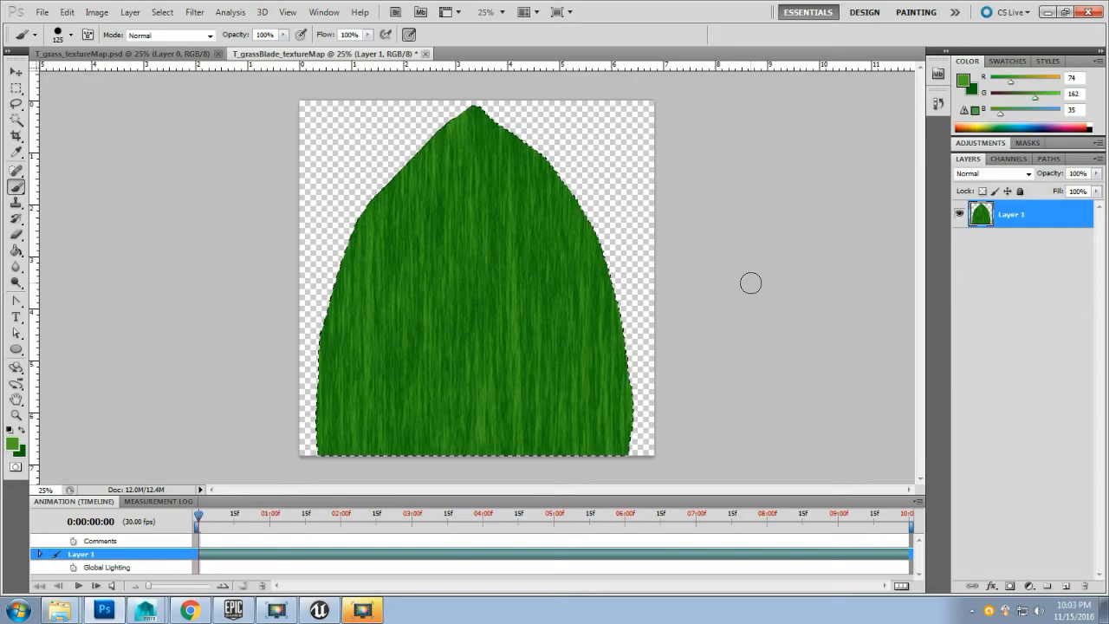
pyautogui.hotkey('ctrl', 'd')
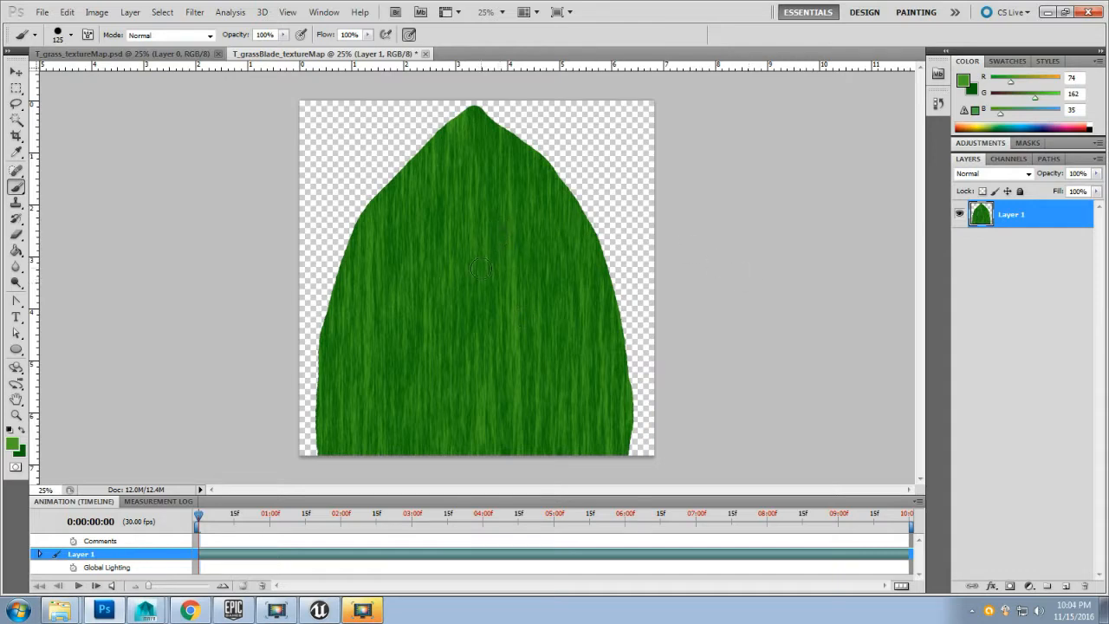
# - Rename the blade layer diffuse and place a duplicate beneath it named bump
pyautogui.doubleClick(1010, 216)
pyautogui.write('giffuse')
pyautogui.press('Return')
pyautogui.keyDown('alt'); pyautogui.moveTo(1038, 223); pyautogui.dragTo(1033, 252); pyautogui.keyUp('alt')
pyautogui.doubleClick(1017, 244)
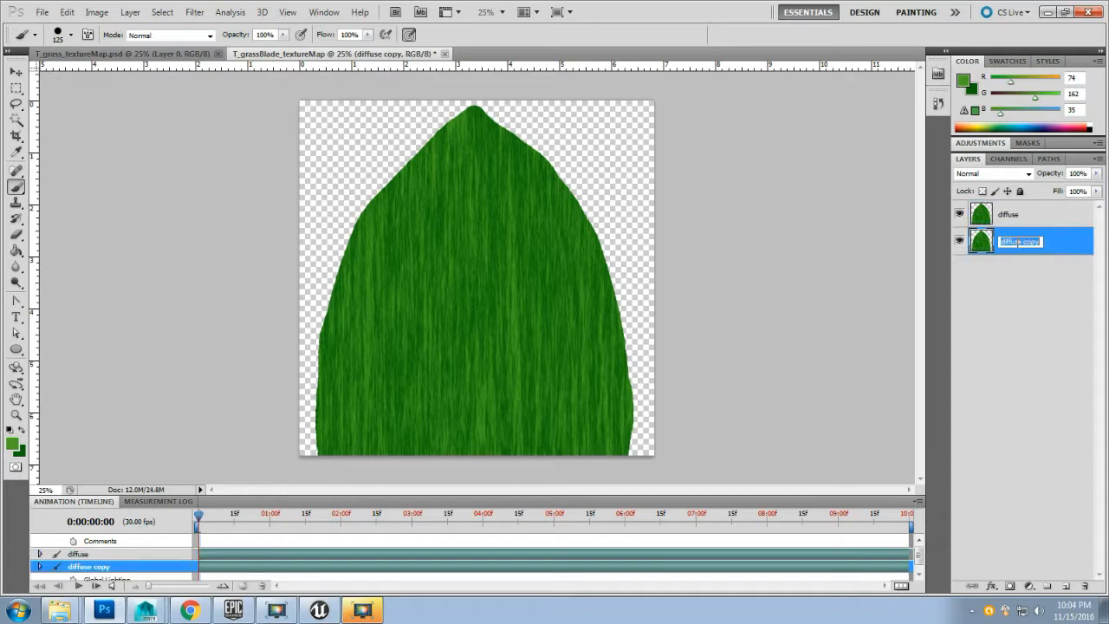
pyautogui.write('bump')
pyautogui.press('Return')
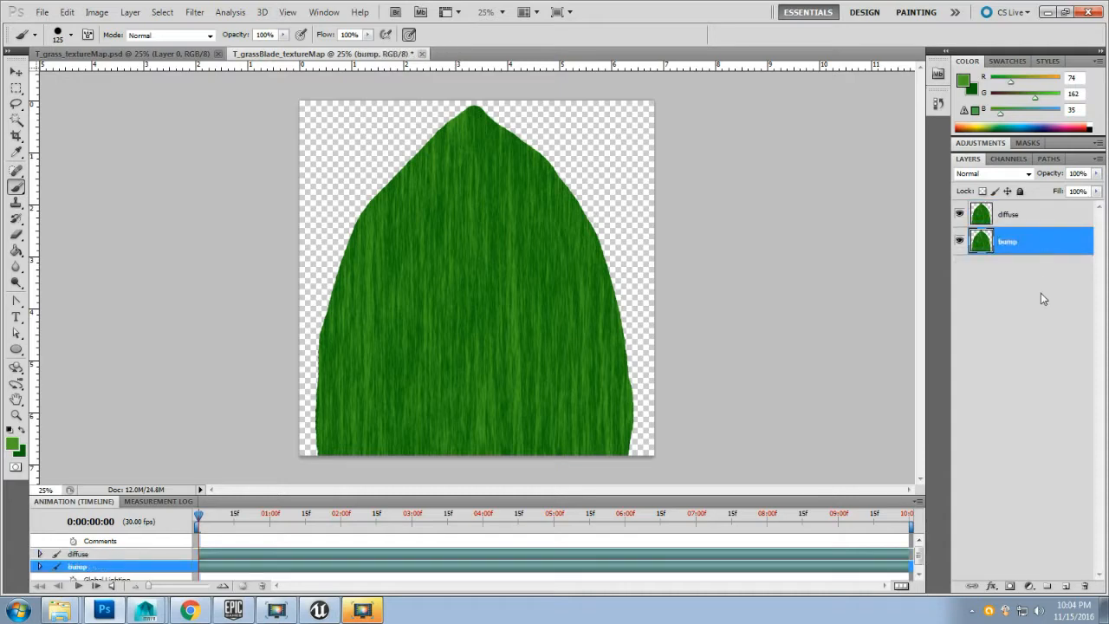
# - Hide the diffuse layer and convert the bump layer to black and white with the Default preset
pyautogui.click(960, 214)
pyautogui.click(96, 12)
pyautogui.moveTo(161, 47)
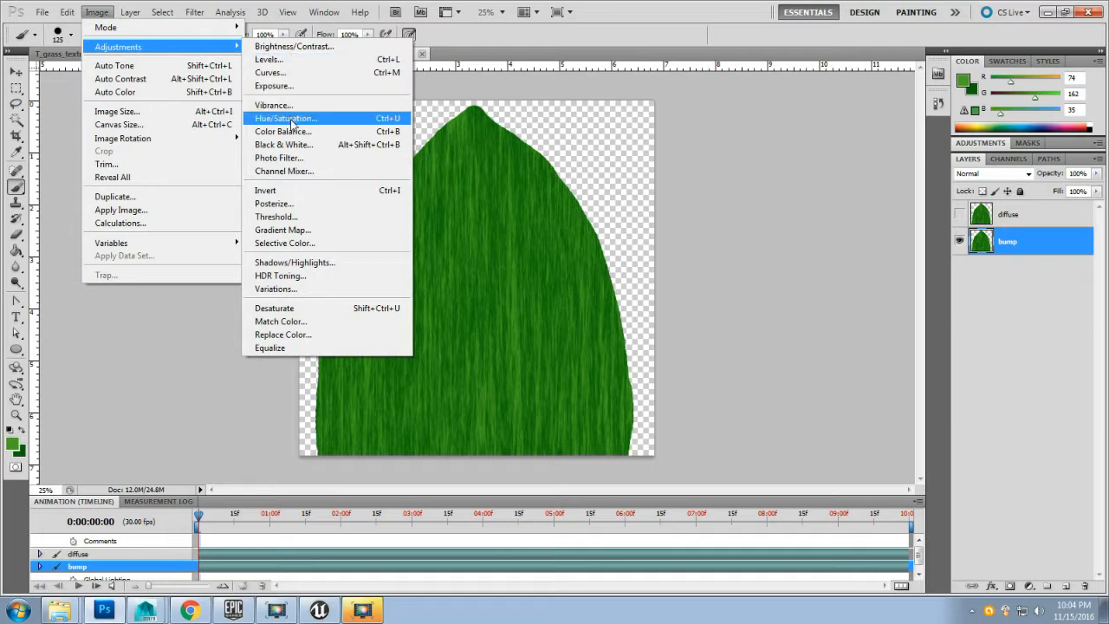
pyautogui.click(302, 145)
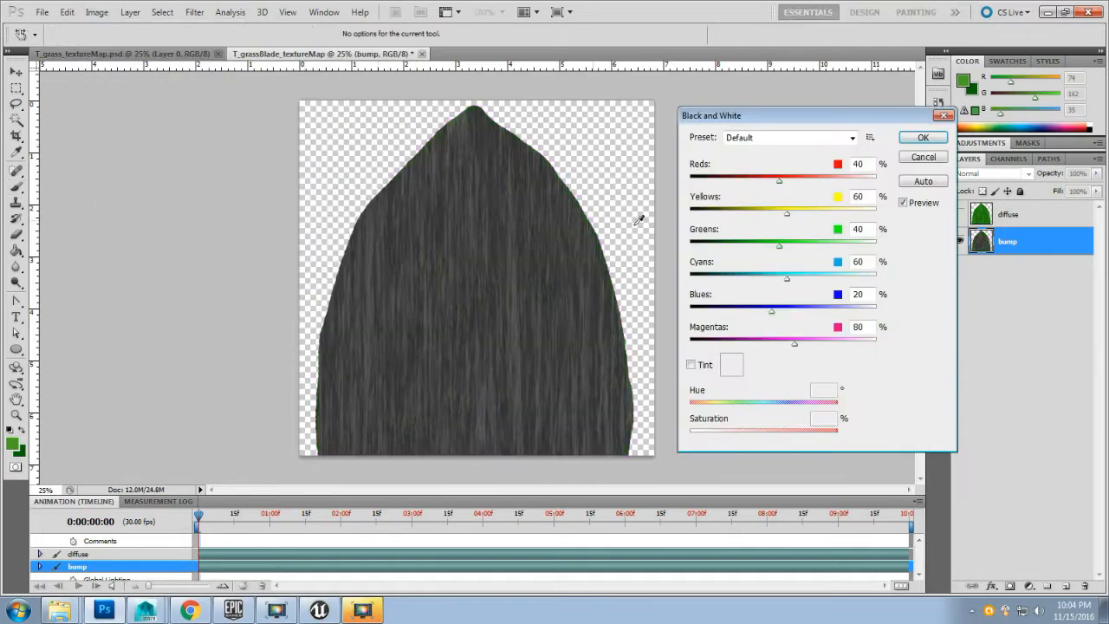
pyautogui.click(923, 138)
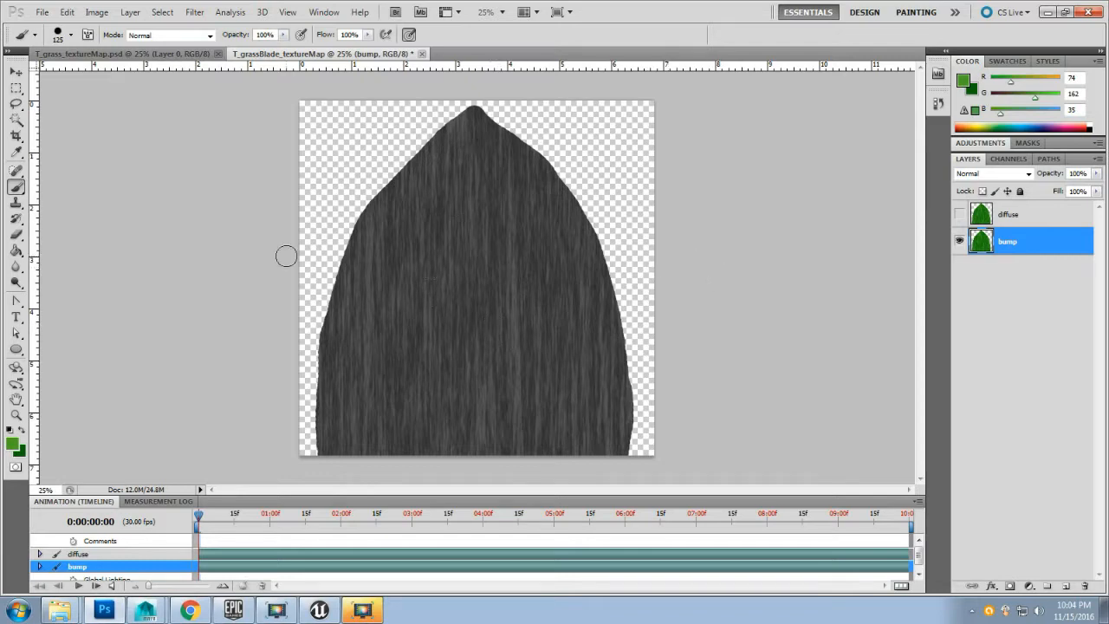
# - Increase the bump layer's contrast with Levels, setting the black input to 37 and the white input to 131
pyautogui.click(95, 12)
pyautogui.moveTo(130, 48)
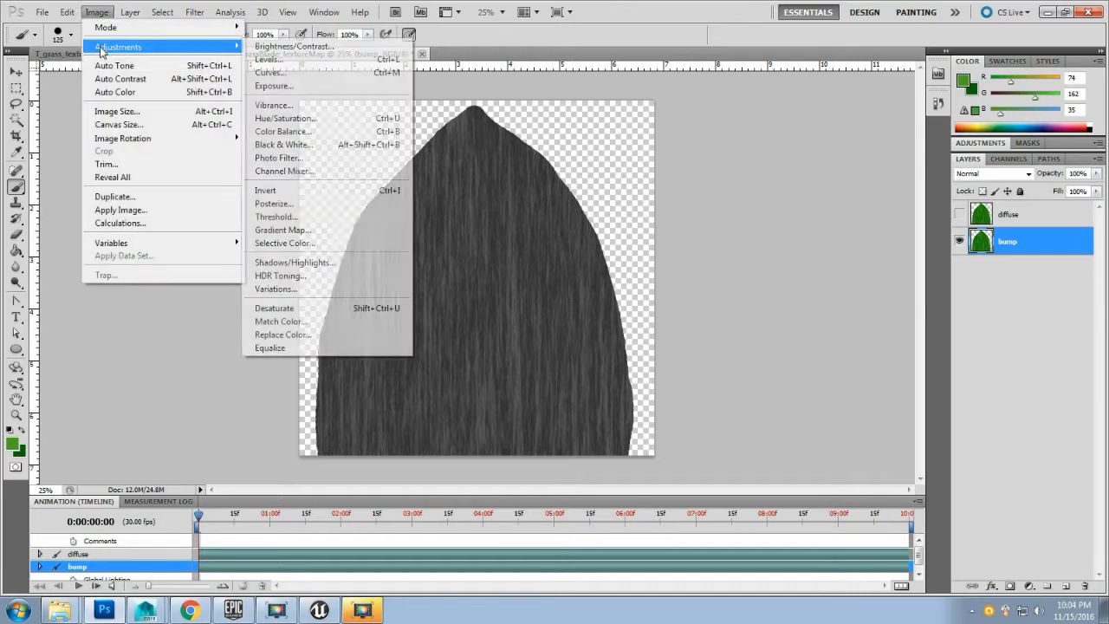
pyautogui.click(295, 61)
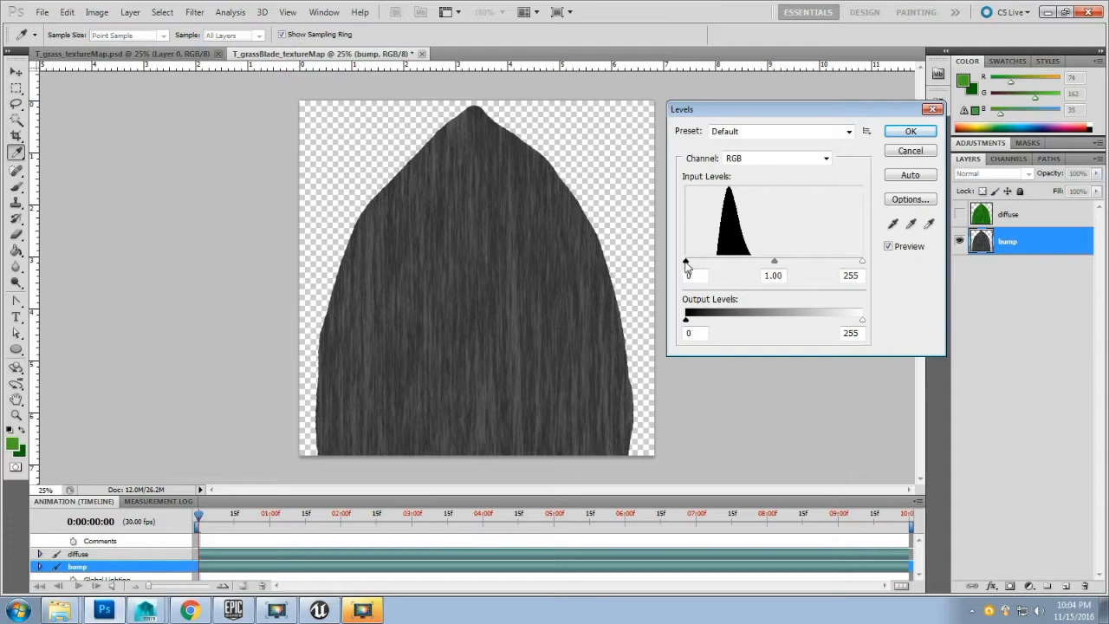
pyautogui.moveTo(686, 265); pyautogui.dragTo(712, 262)
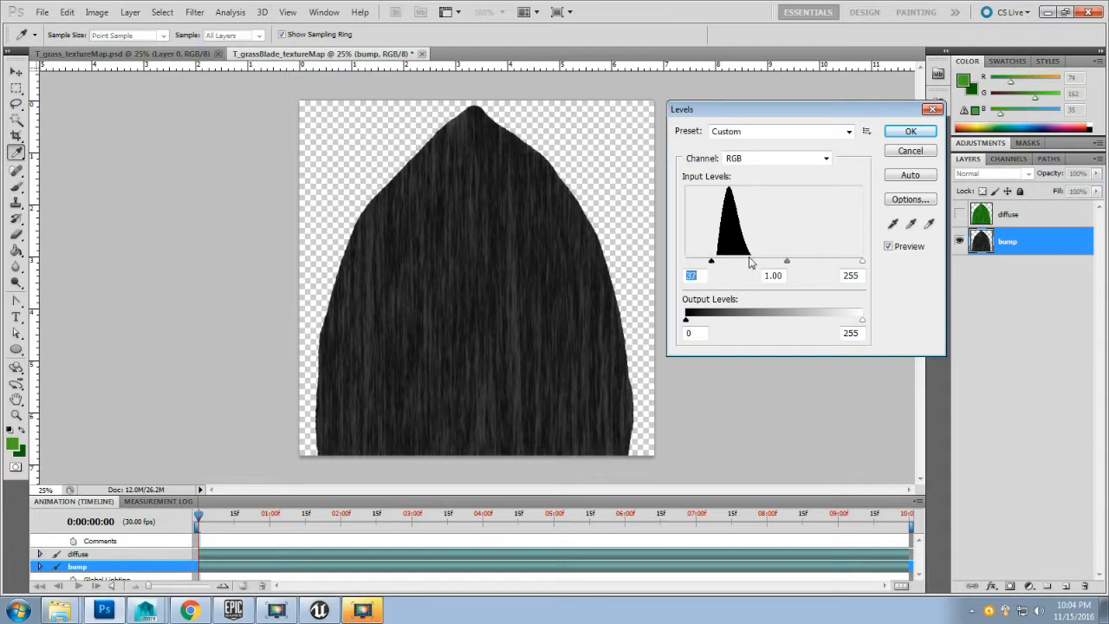
pyautogui.moveTo(860, 263)
pyautogui.mouseDown()
pyautogui.moveTo(730, 262)
pyautogui.moveTo(778, 264)
pyautogui.moveTo(744, 260)
pyautogui.mouseUp()
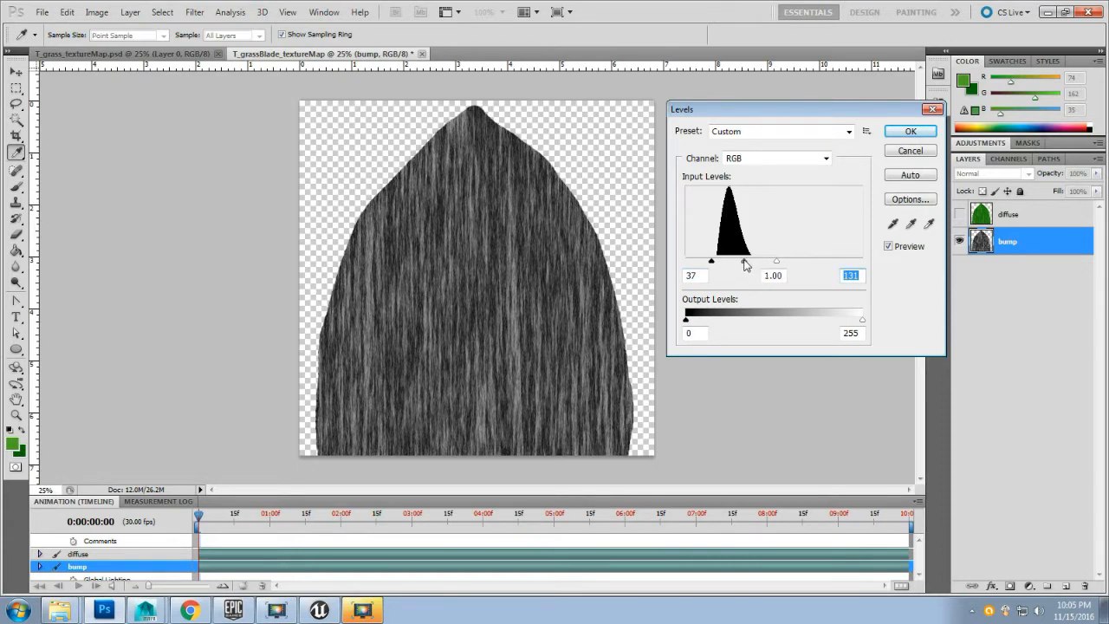
pyautogui.click(911, 131)
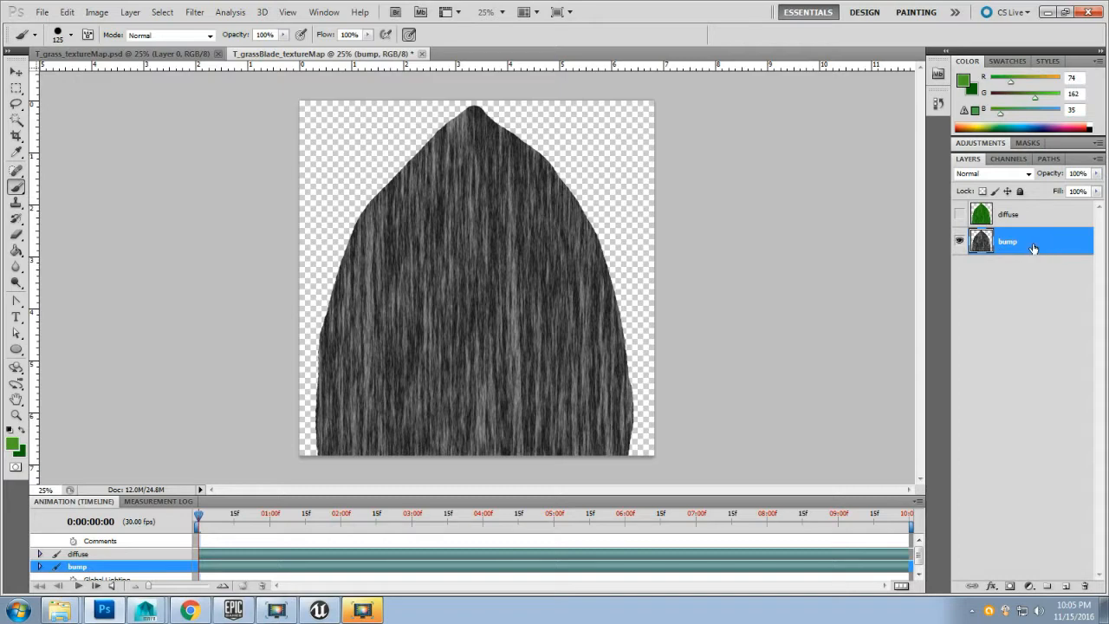
# - Duplicate the bump layer beneath itself and name the copy normal
pyautogui.hotkey('ctrl', 'j')
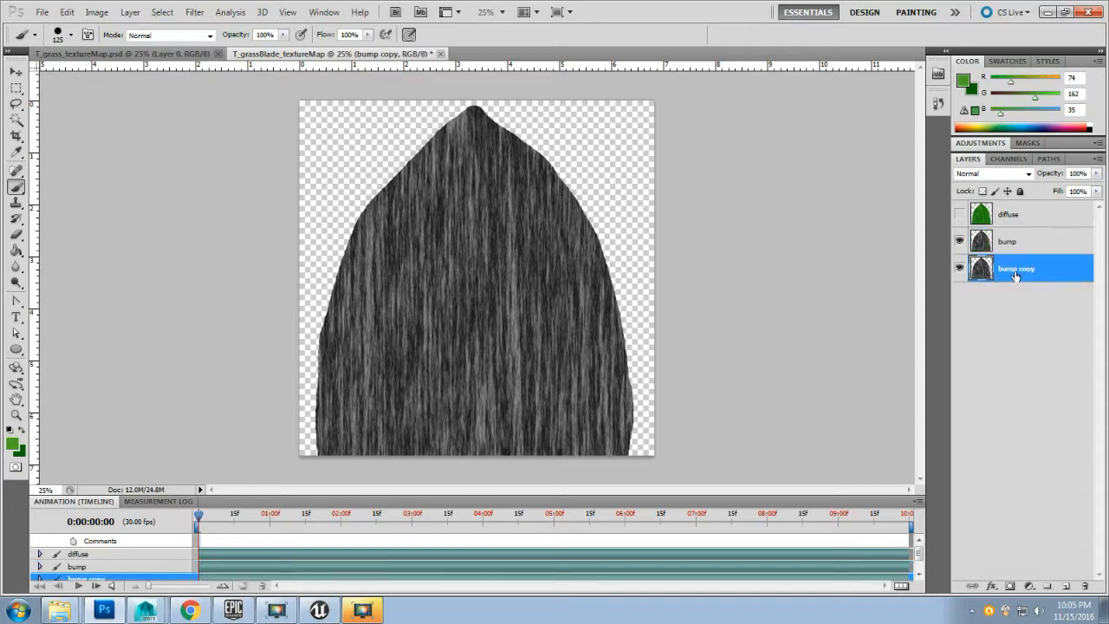
pyautogui.doubleClick(1022, 273)
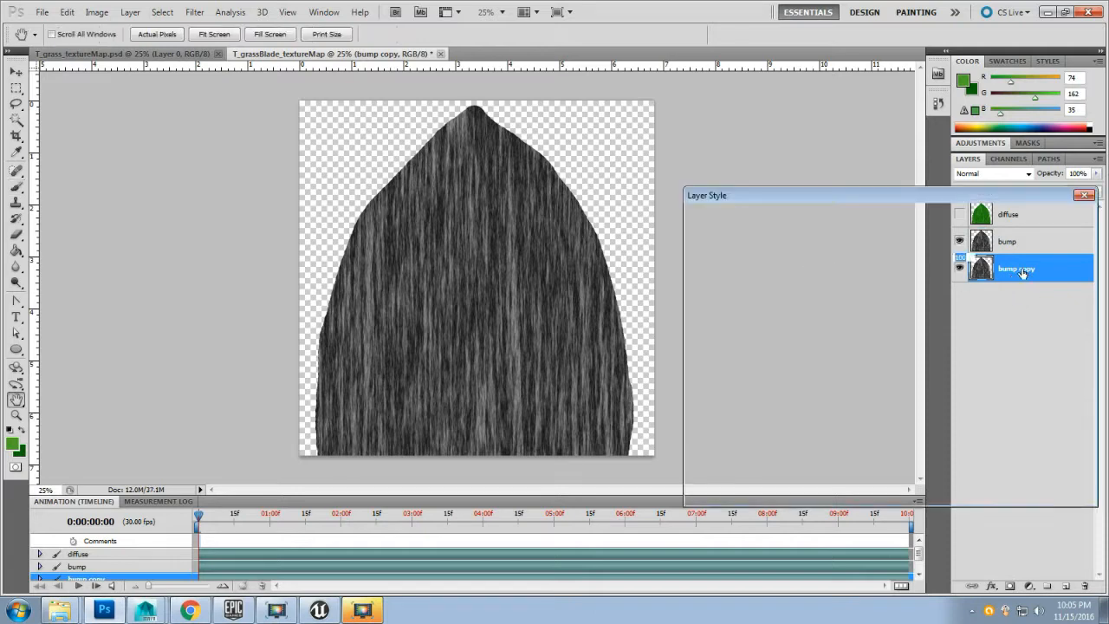
pyautogui.press('Escape')
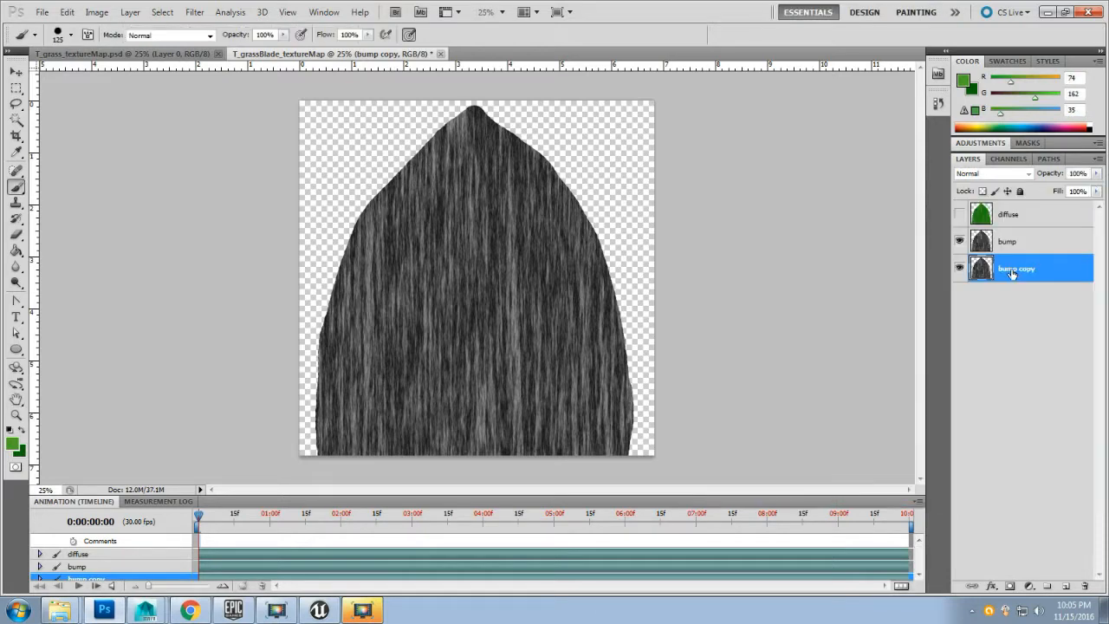
pyautogui.doubleClick(1018, 268)
pyautogui.write('normal')
pyautogui.press('Return')
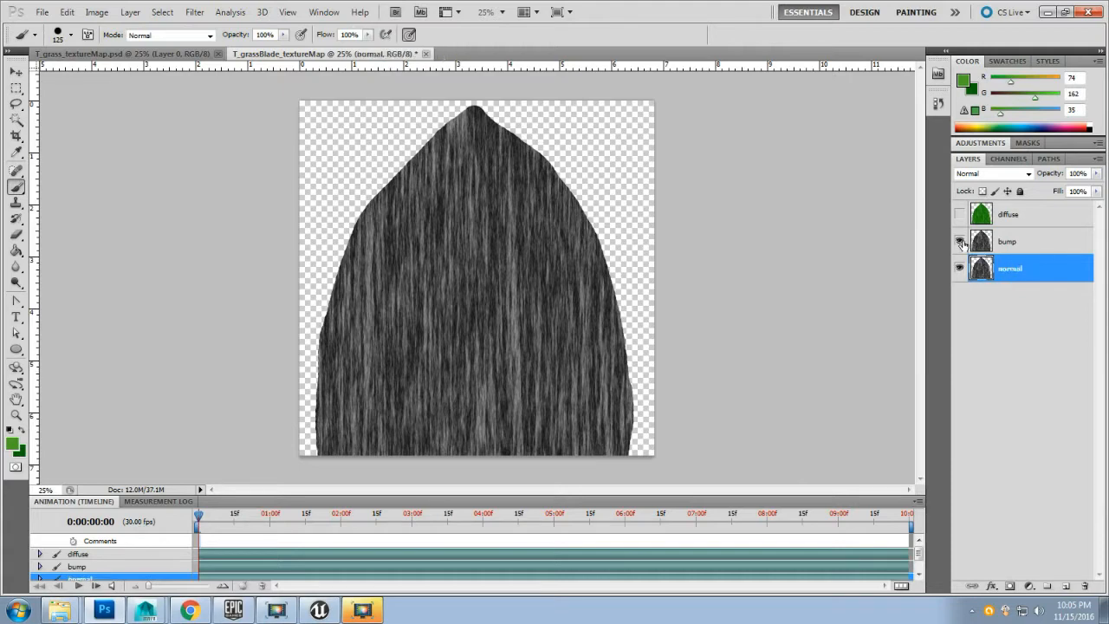
# - Hide the bump layer and apply the NVIDIA NormalMapFilter to the normal layer with Invert Y turned off
pyautogui.click(959, 241)
pyautogui.click(194, 12)
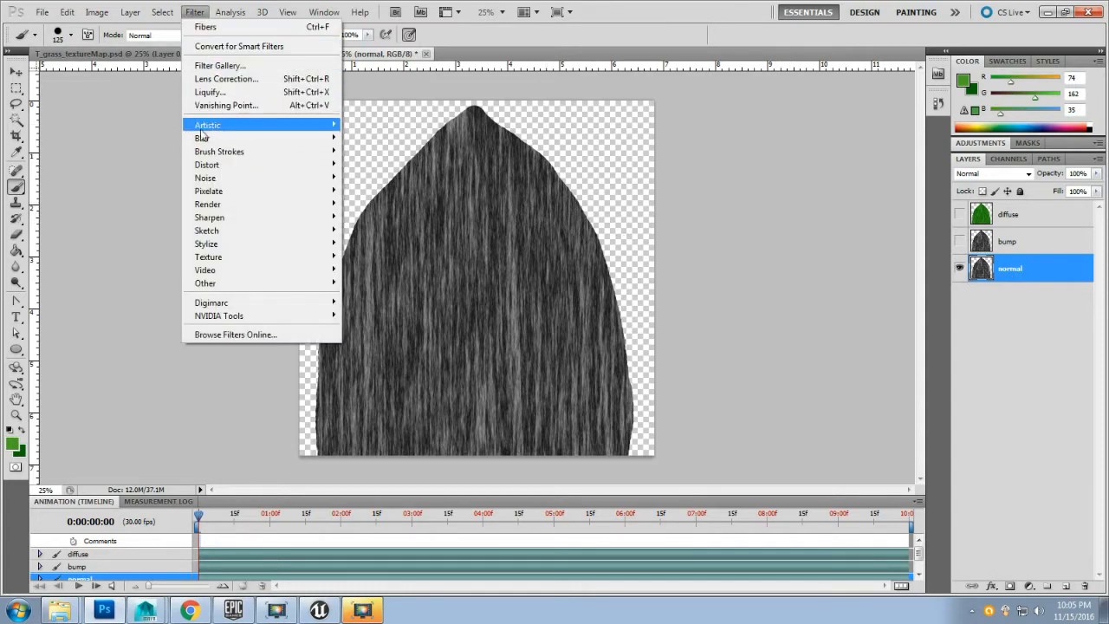
pyautogui.moveTo(210, 126)
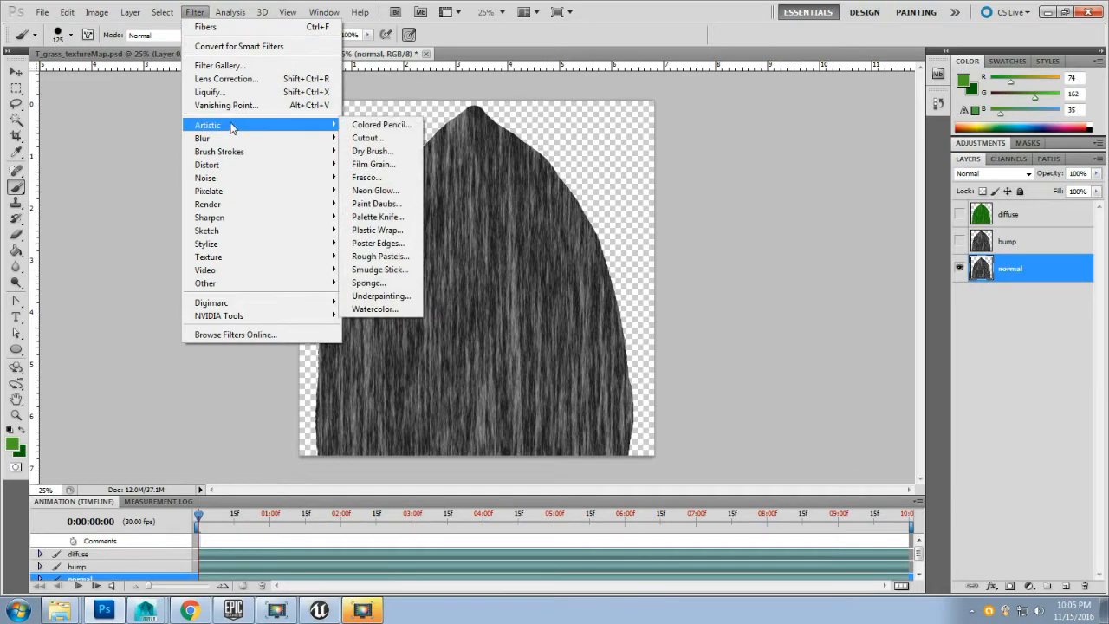
pyautogui.moveTo(306, 318)
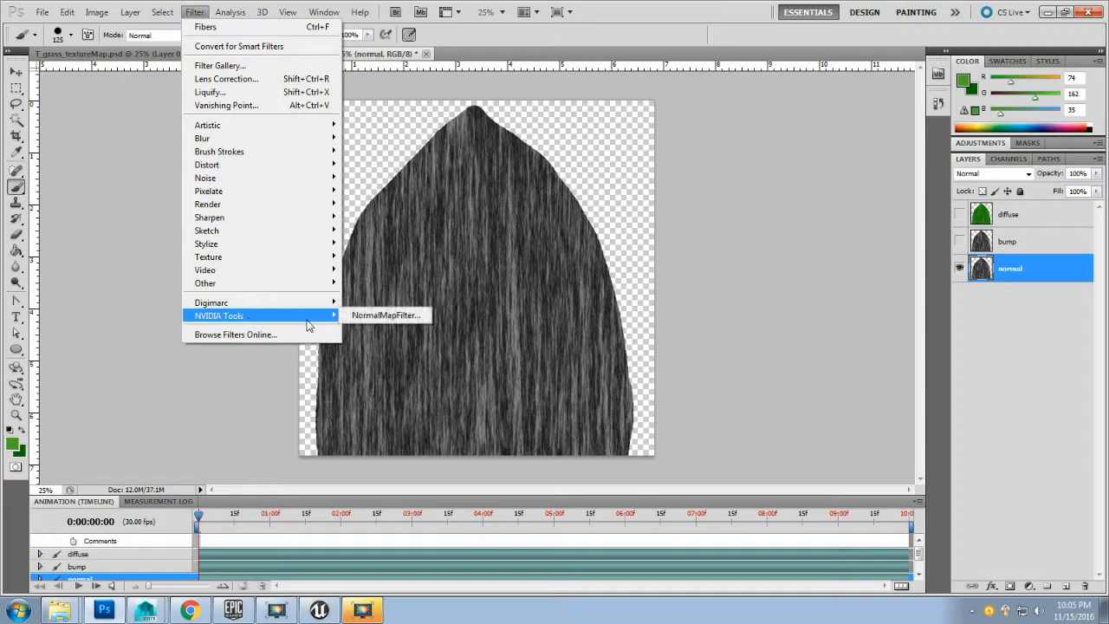
pyautogui.click(384, 317)
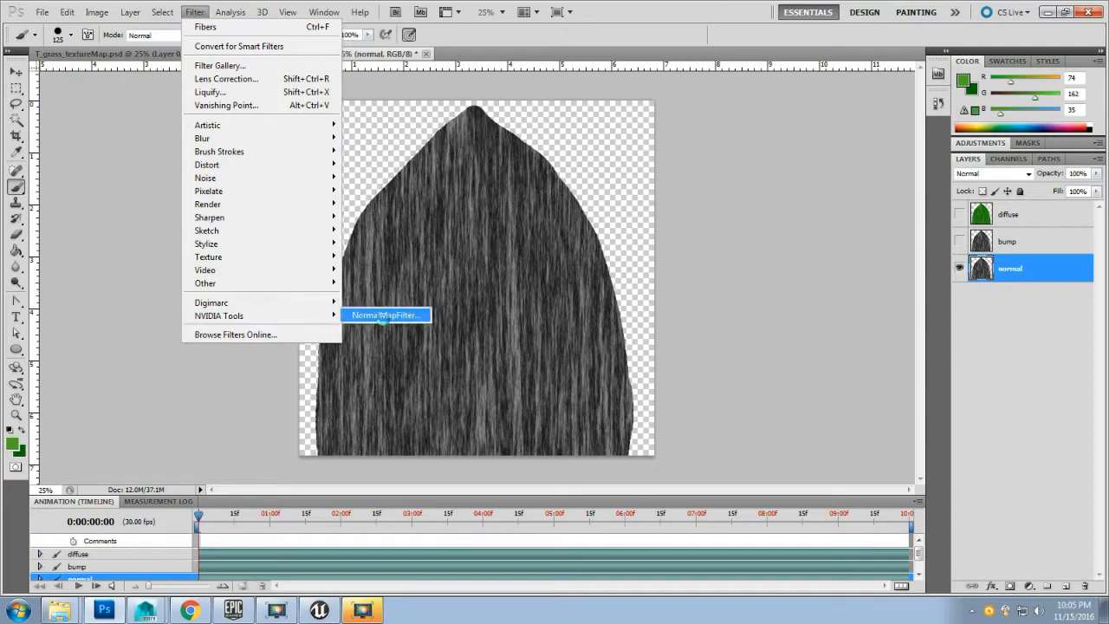
pyautogui.moveTo(189, 55); pyautogui.dragTo(206, 85)
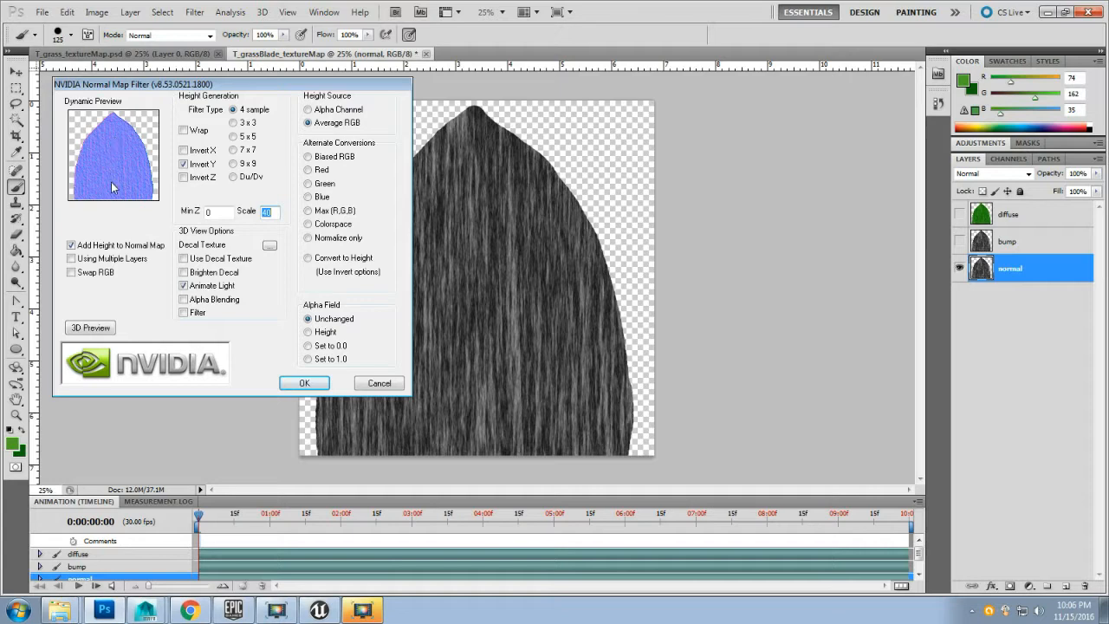
pyautogui.click(183, 165)
pyautogui.click(183, 165)
pyautogui.click(183, 164)
pyautogui.click(182, 165)
pyautogui.click(183, 164)
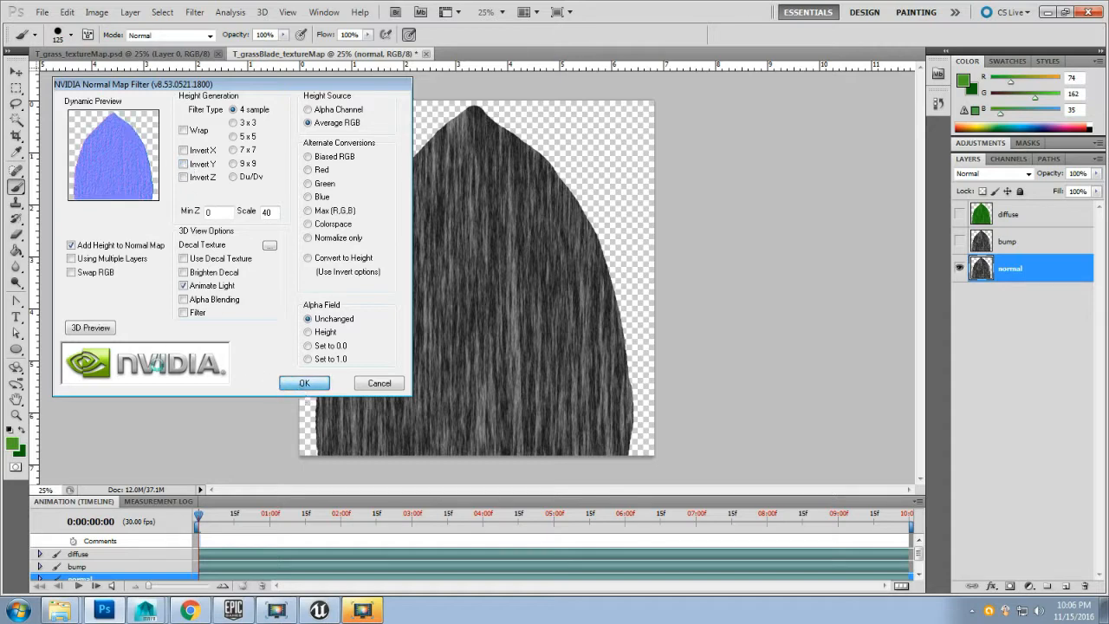
pyautogui.press('Return')
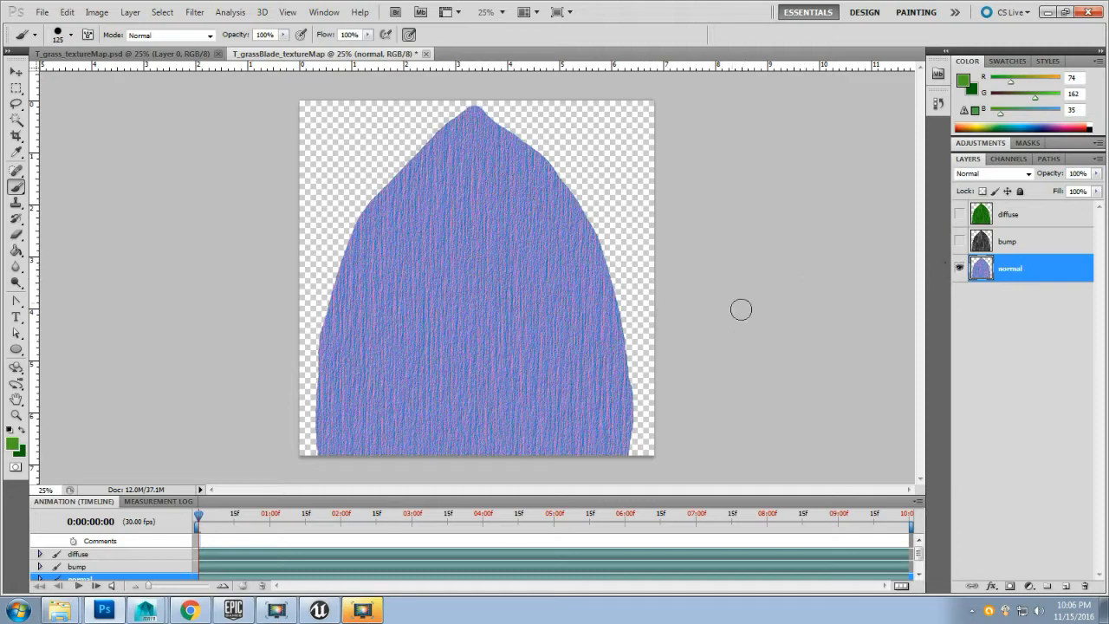
# - Hide the normal layer, then show and select the diffuse layer
pyautogui.click(959, 269)
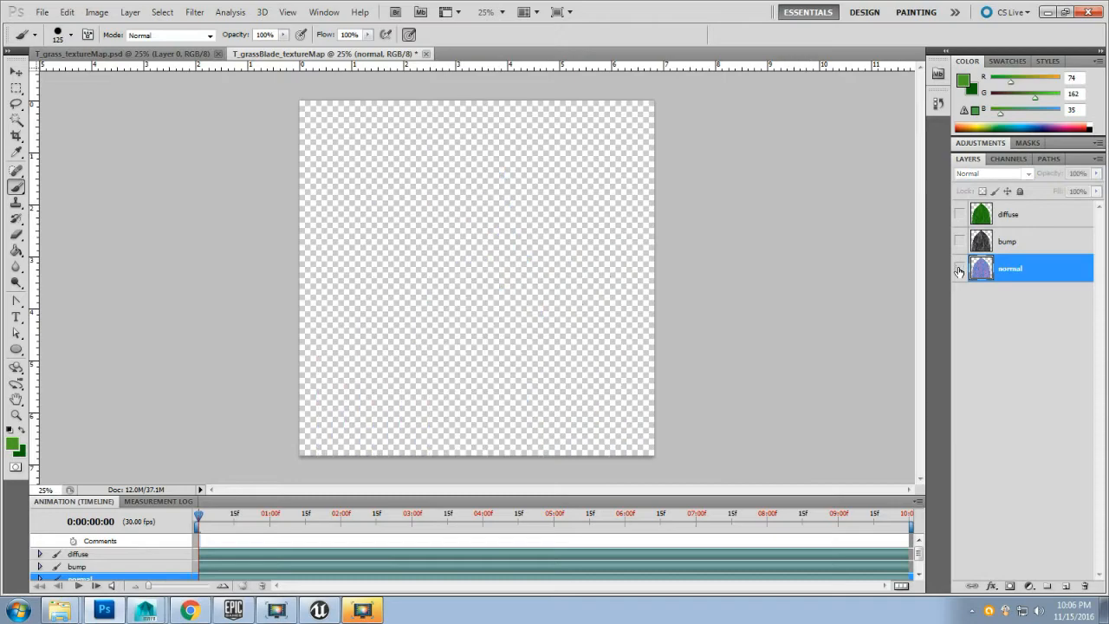
pyautogui.click(959, 270)
pyautogui.click(959, 270)
pyautogui.click(959, 214)
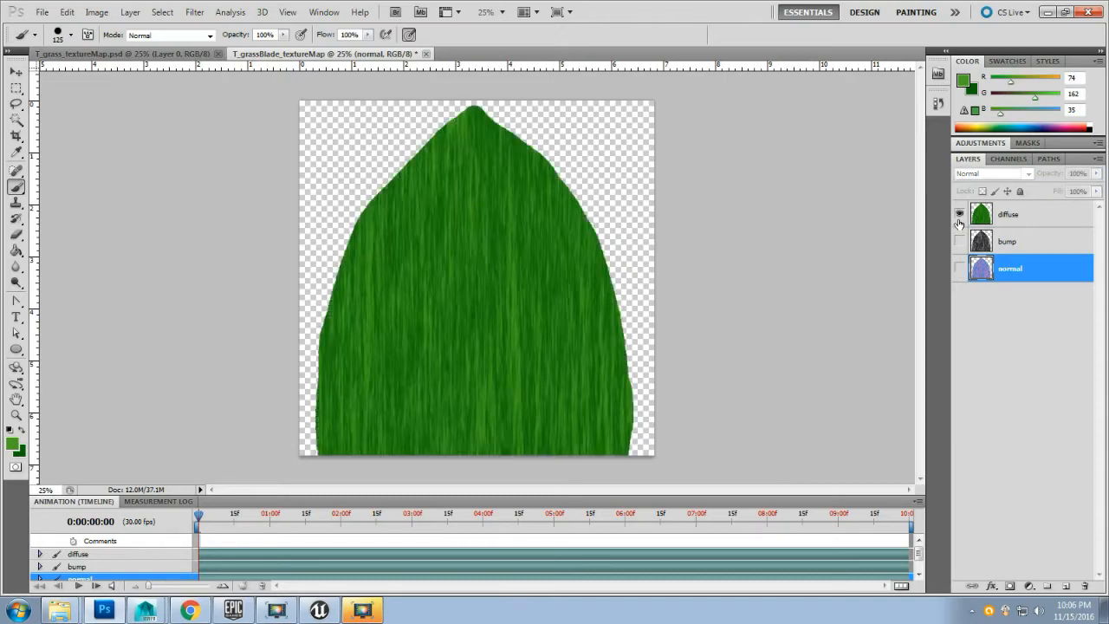
pyautogui.click(1034, 221)
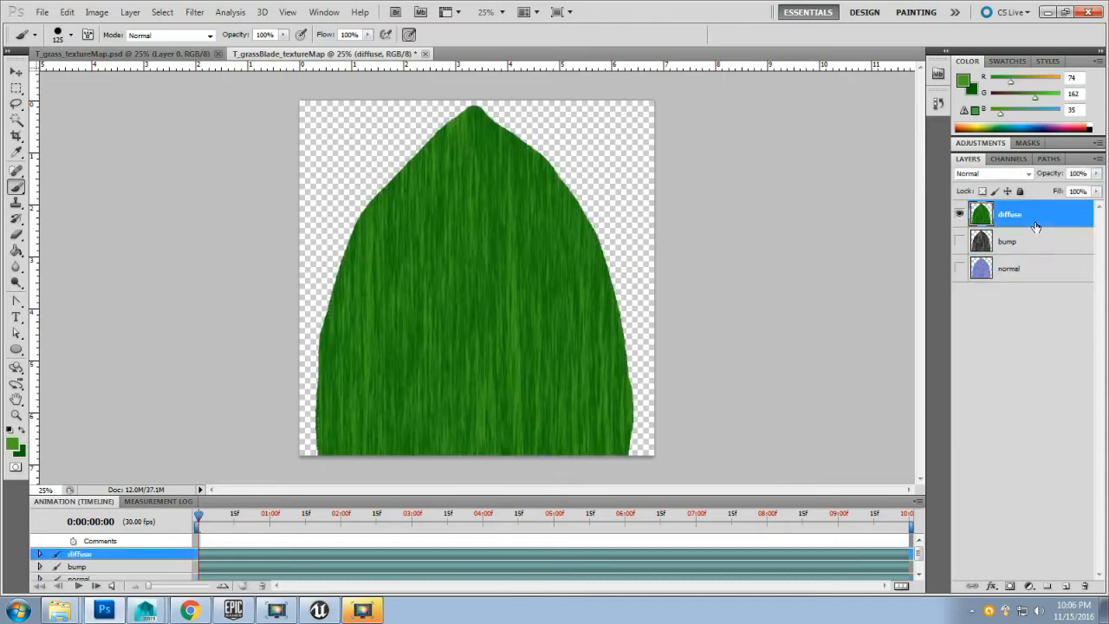
# - Add a new alpha channel and load the diffuse layer's blade outline as a selection
pyautogui.click(1002, 161)
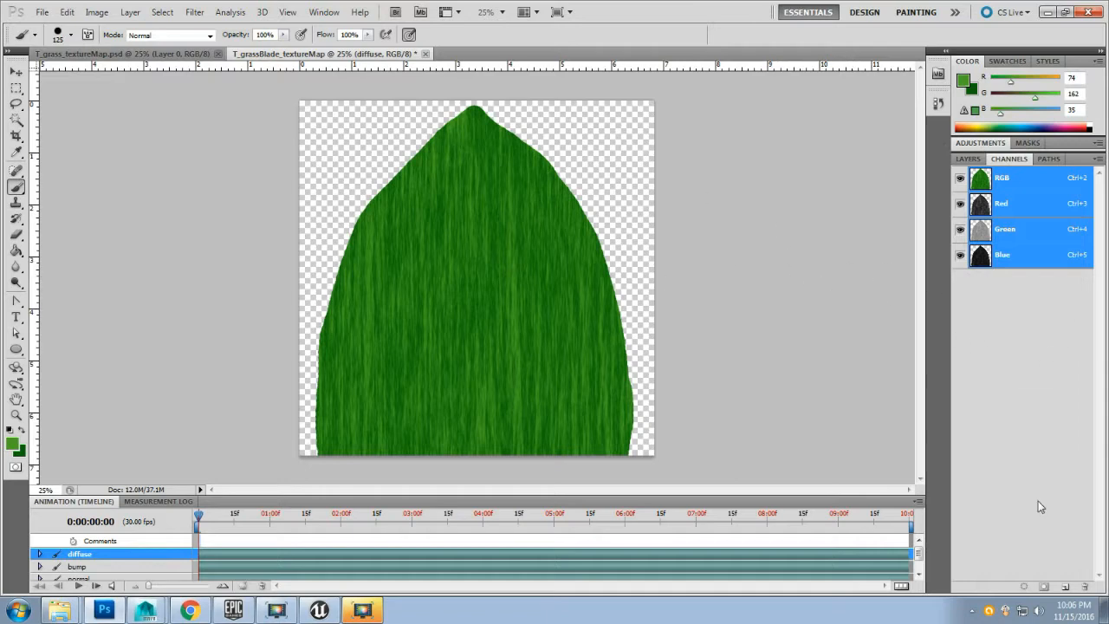
pyautogui.click(1067, 587)
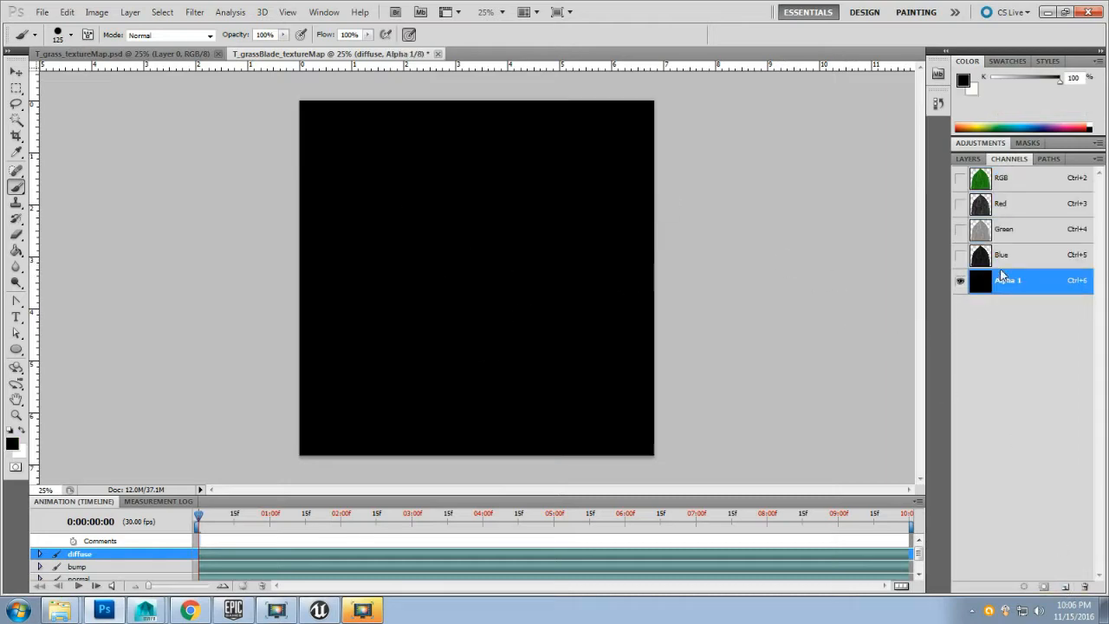
pyautogui.click(972, 161)
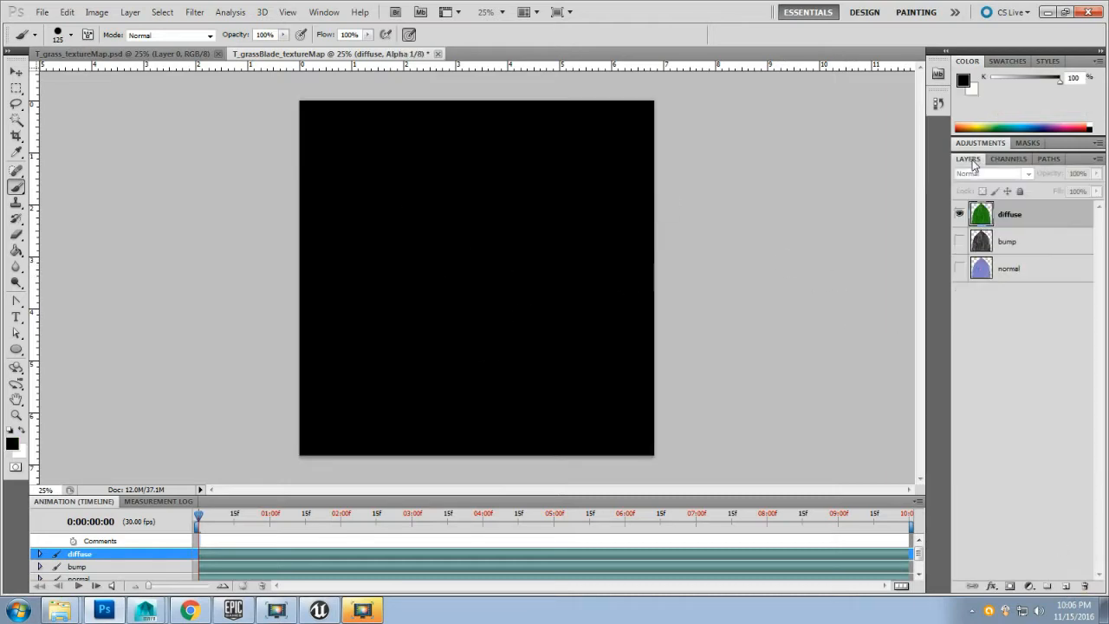
pyautogui.click(1043, 216)
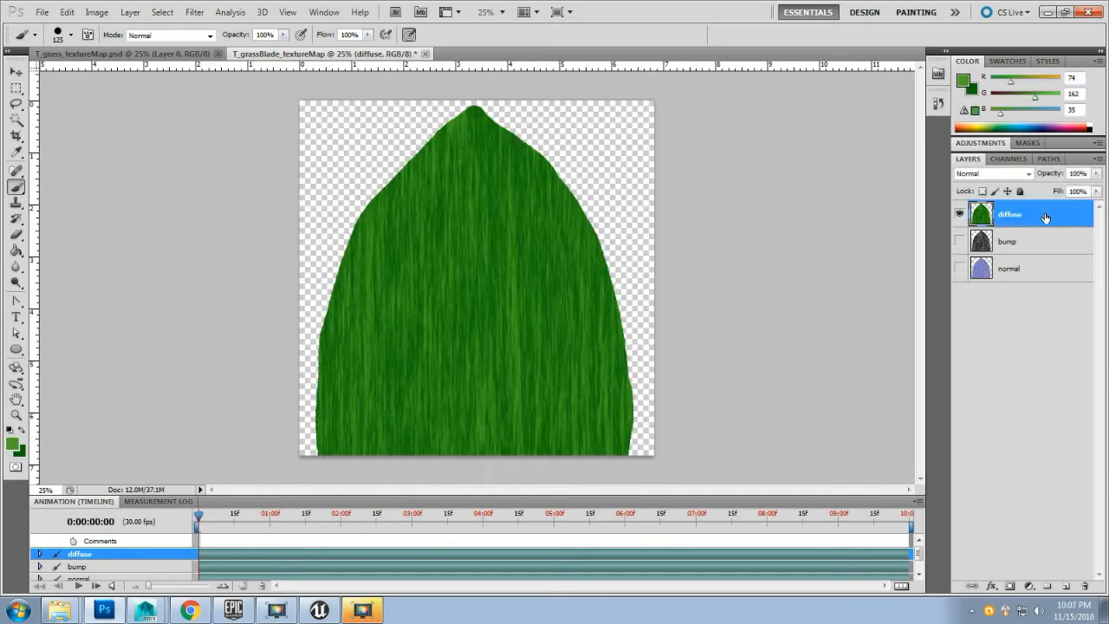
pyautogui.keyDown('ctrl'); pyautogui.click(984, 218); pyautogui.keyUp('ctrl')
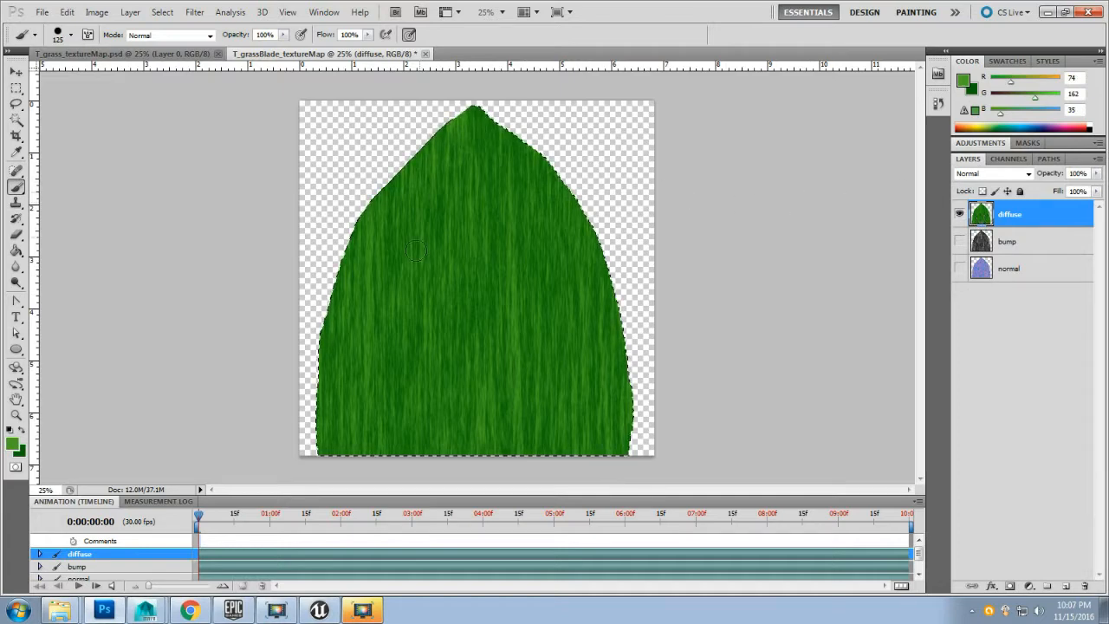
# - Fill the blade selection with white in the Alpha 1 channel using the Paint Bucket, with the RGB channels shown
pyautogui.click(1008, 159)
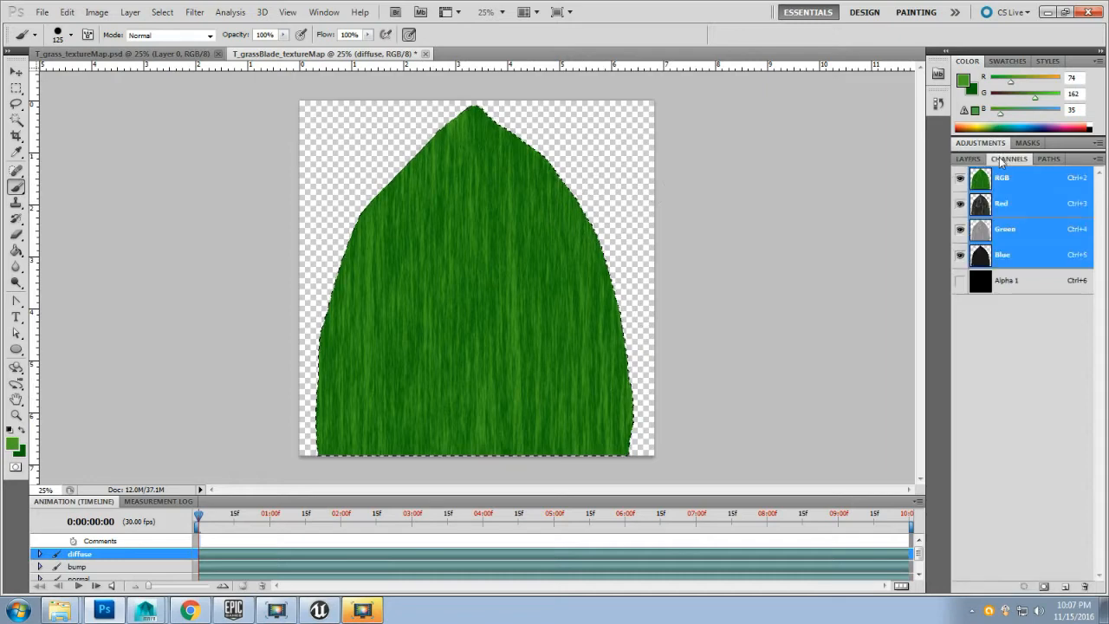
pyautogui.click(1022, 286)
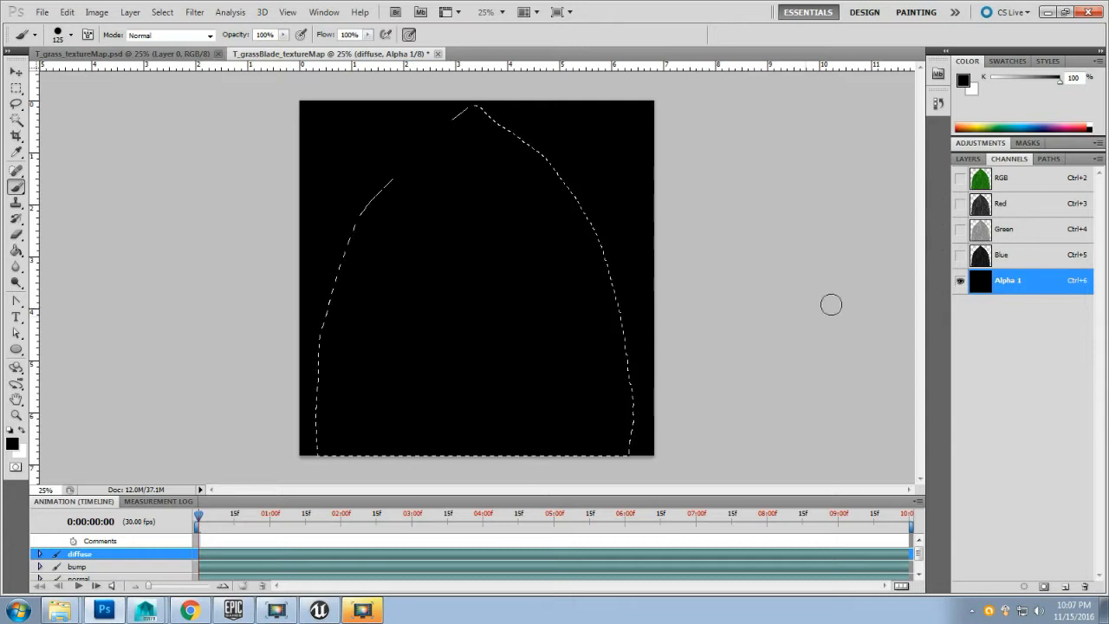
pyautogui.click(960, 178)
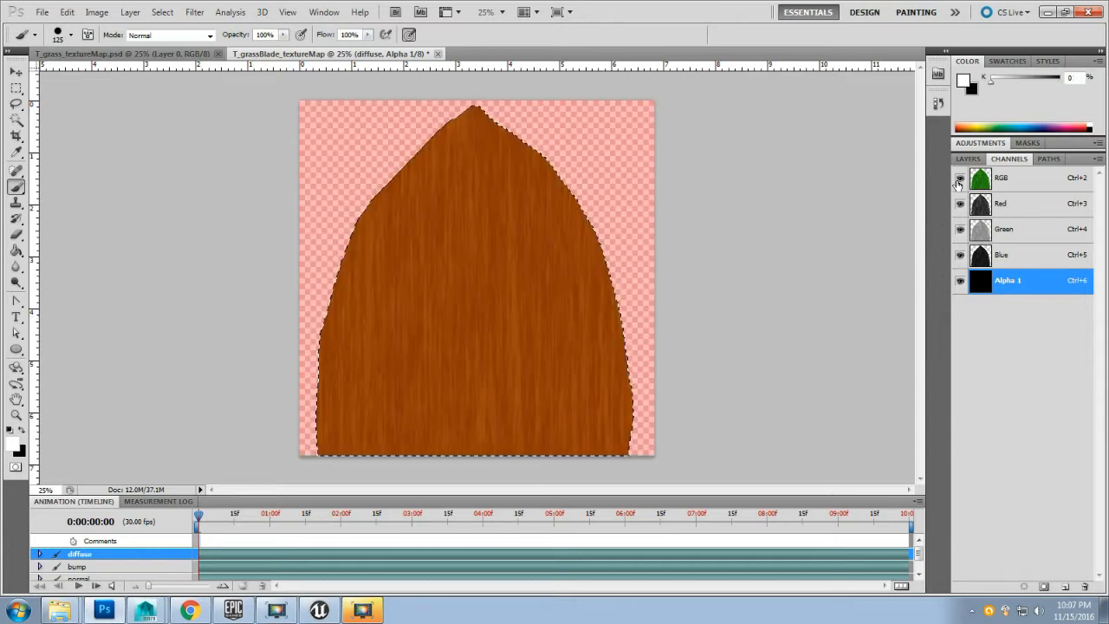
pyautogui.click(960, 179)
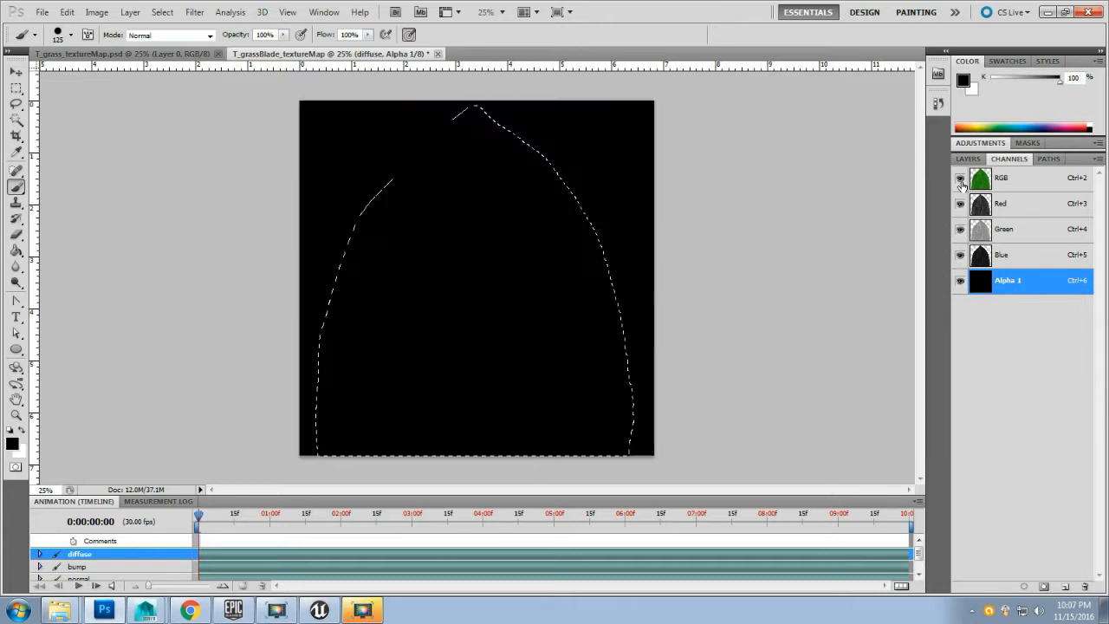
pyautogui.click(960, 179)
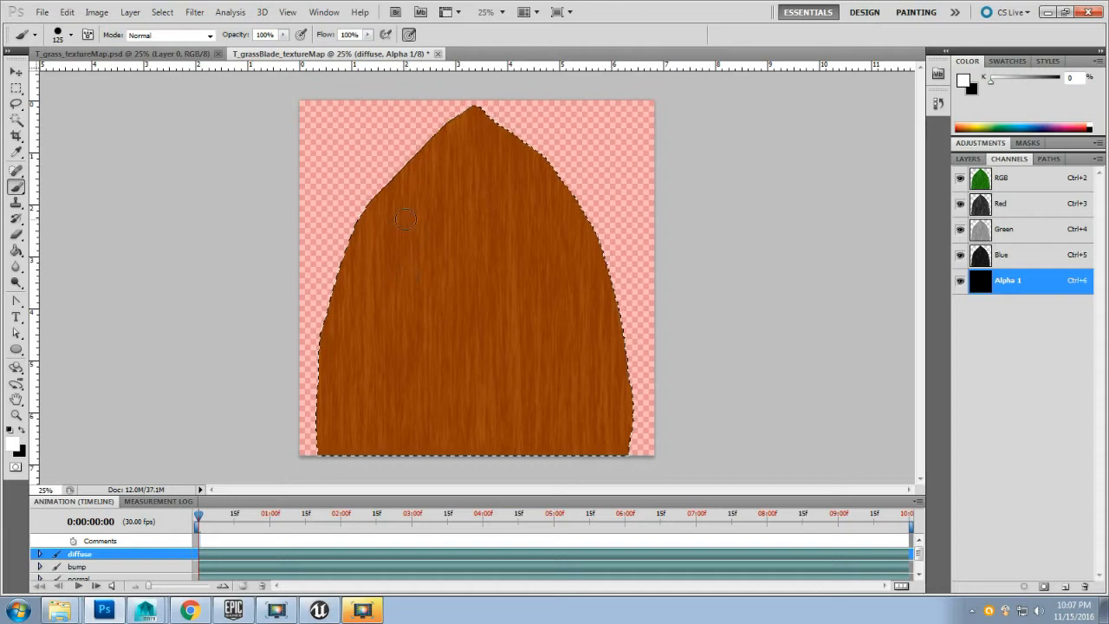
pyautogui.click(17, 251)
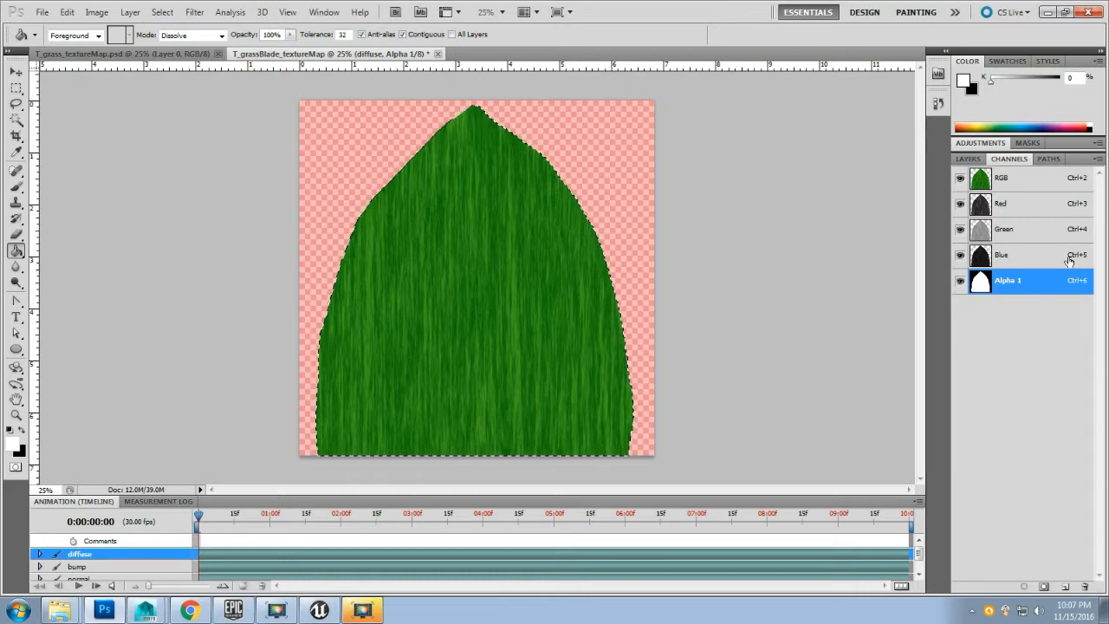
# - Check the Alpha 1 mask on its own, return to the diffuse layer and clear the selection
pyautogui.click(969, 159)
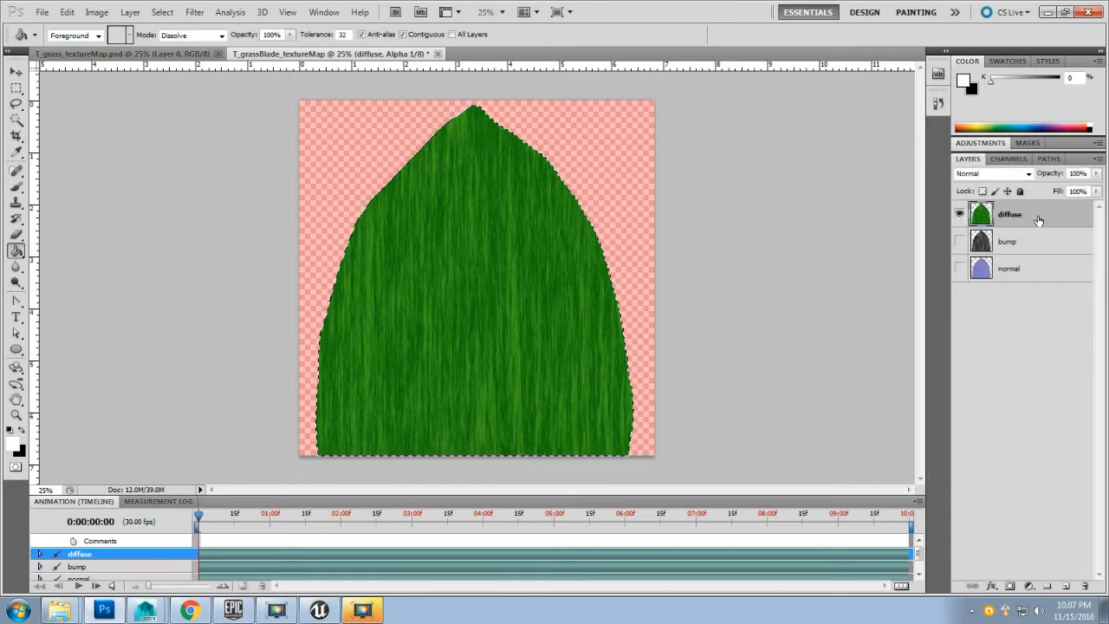
pyautogui.click(995, 165)
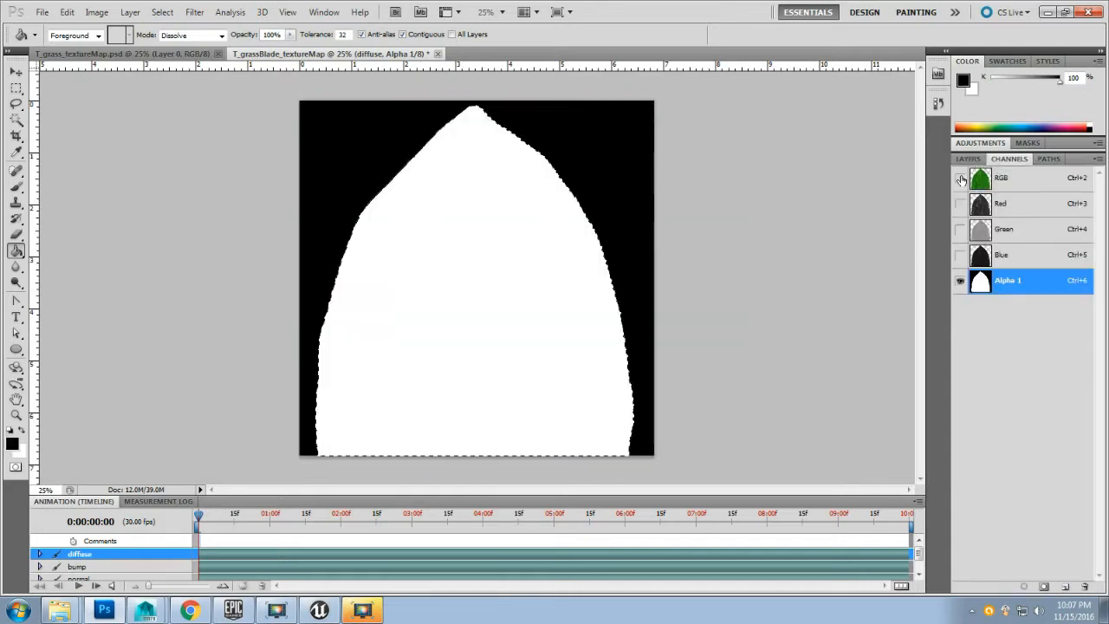
pyautogui.click(968, 159)
pyautogui.click(1048, 216)
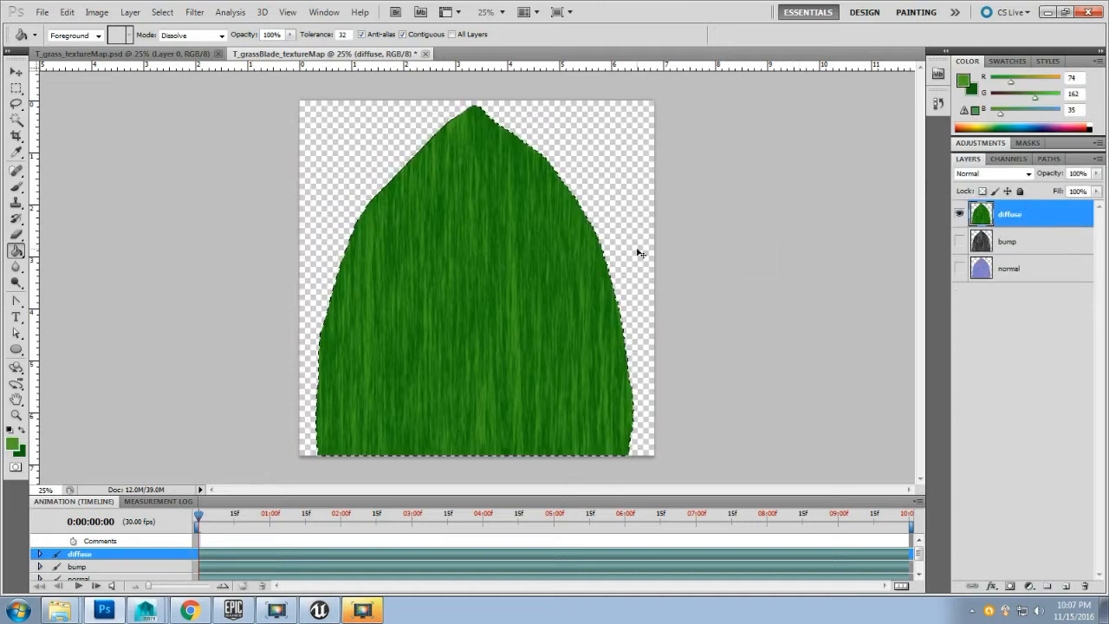
pyautogui.hotkey('ctrl', 'd')
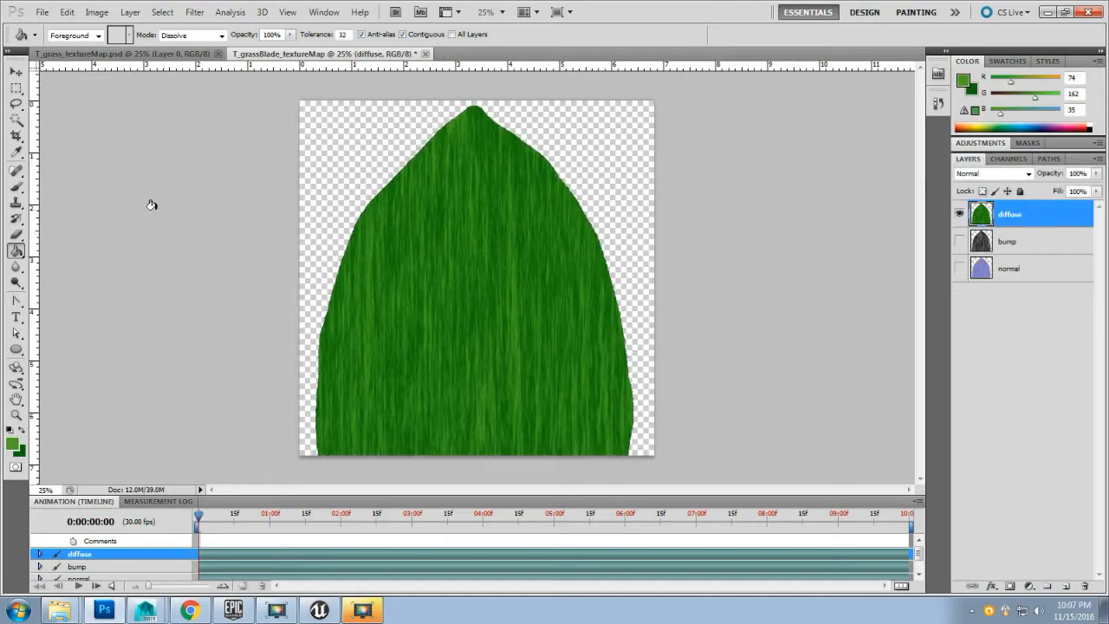
# - Save the layered document in Photoshop format as T_grassBlade_textureMap.psd
pyautogui.click(41, 12)
pyautogui.click(61, 224)
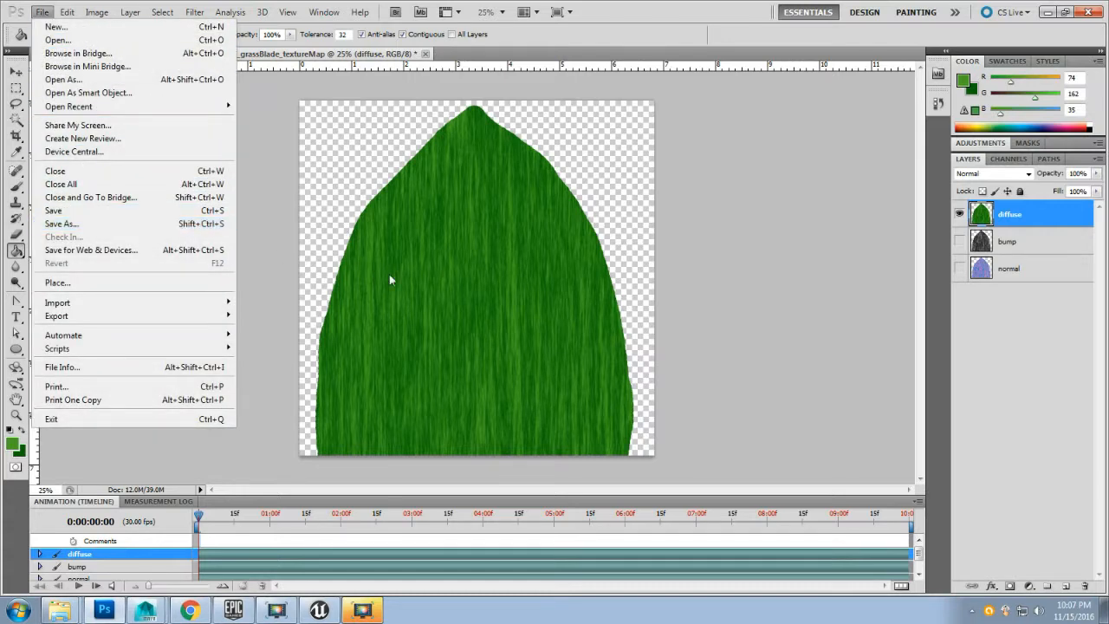
pyautogui.click(675, 313)
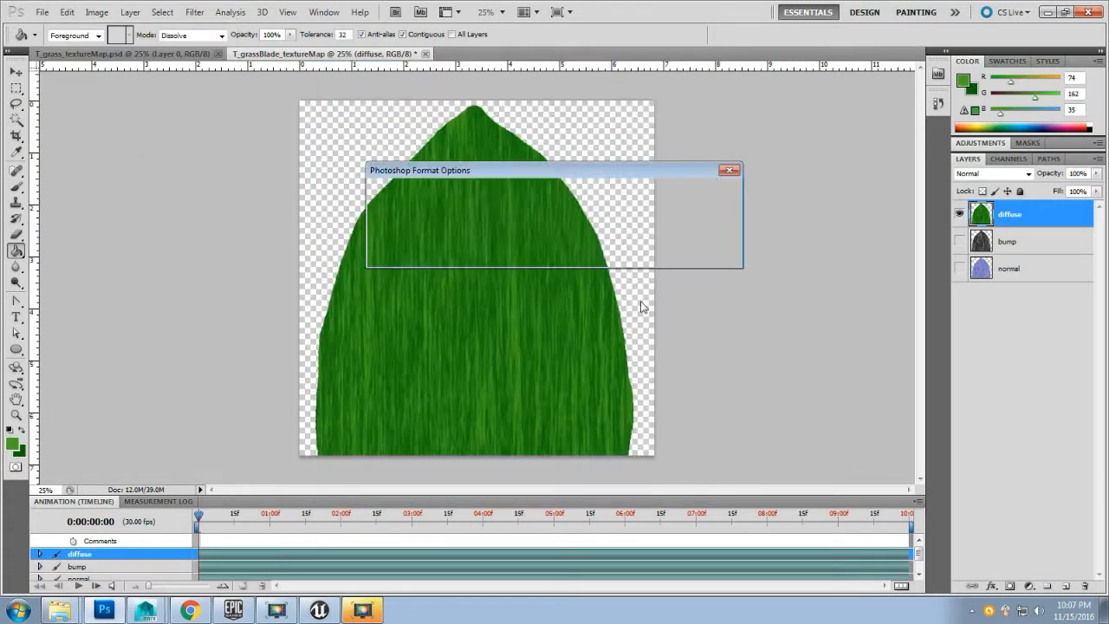
pyautogui.click(706, 192)
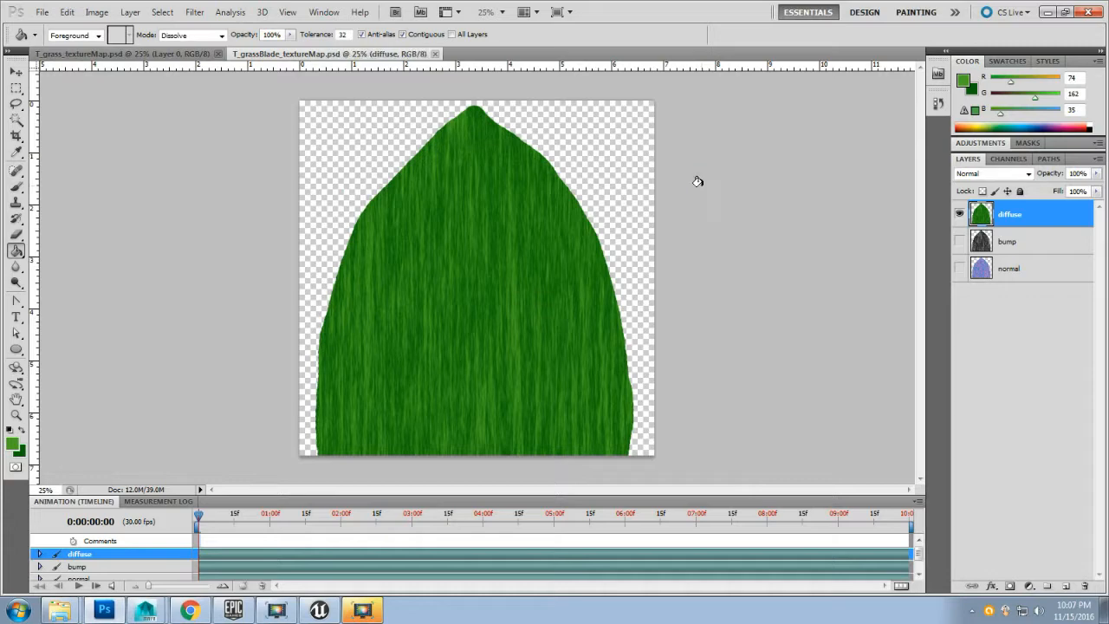
# - Save the diffuse map as a 32 bits/pixel Targa copy named T_grassBlade_textureMap_D with alpha channels included
pyautogui.click(40, 14)
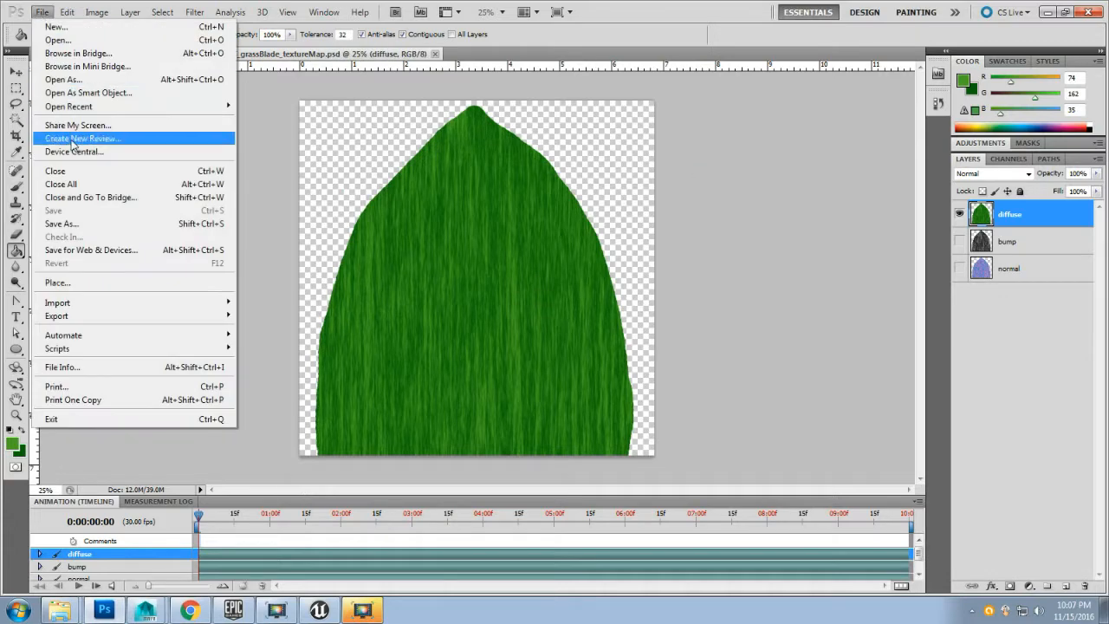
pyautogui.click(98, 227)
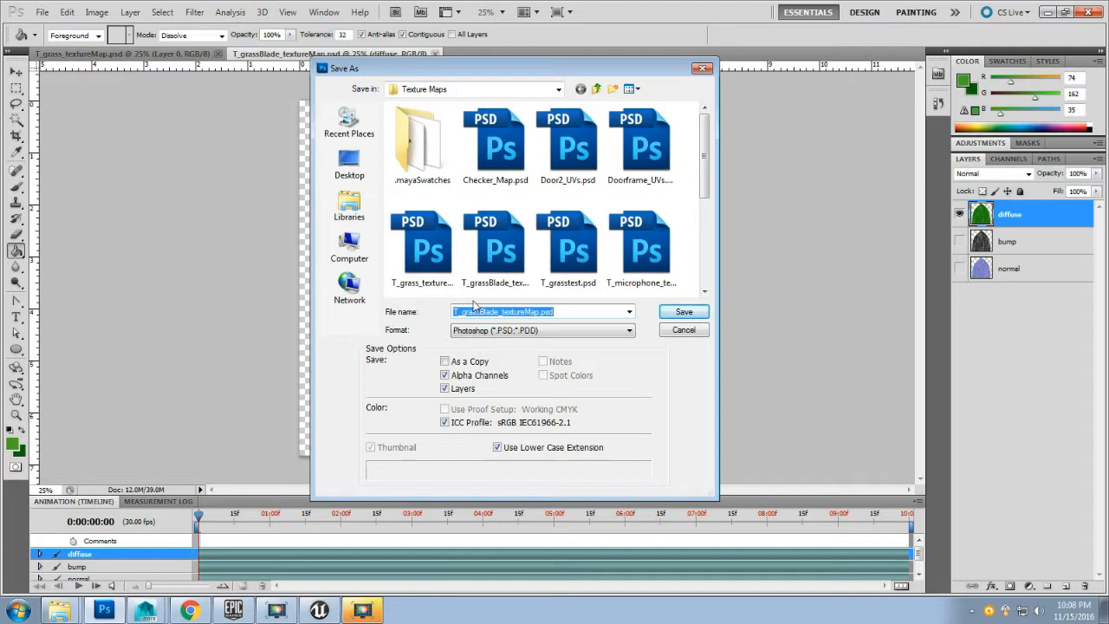
pyautogui.click(508, 332)
pyautogui.click(539, 518)
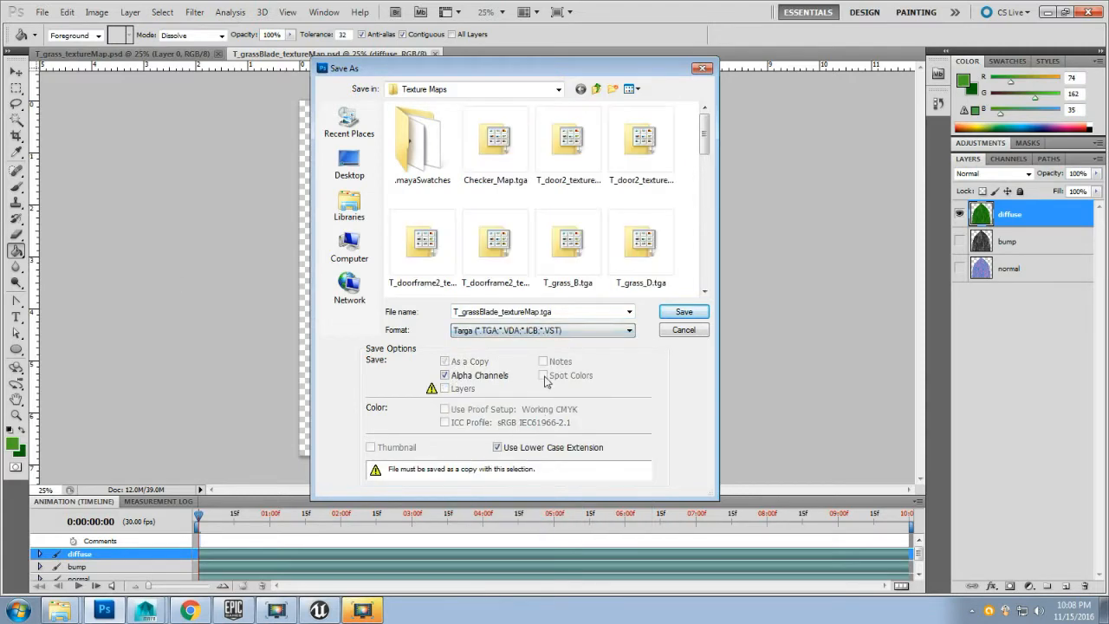
pyautogui.click(569, 313)
pyautogui.click(569, 314)
pyautogui.press('BackSpace')
pyautogui.press('BackSpace')
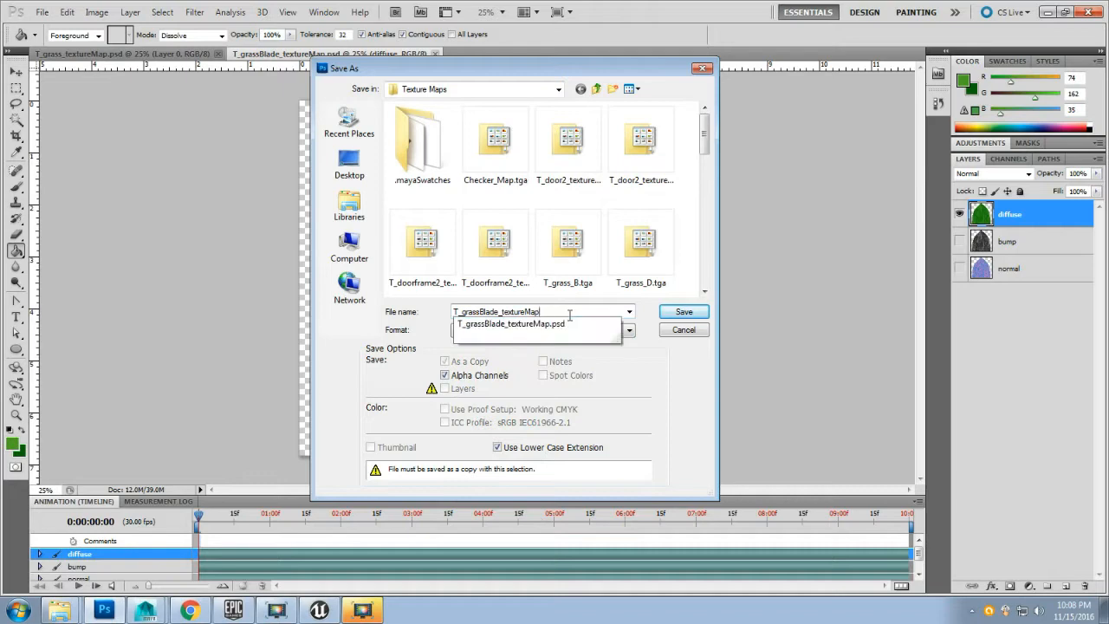
pyautogui.write('_')
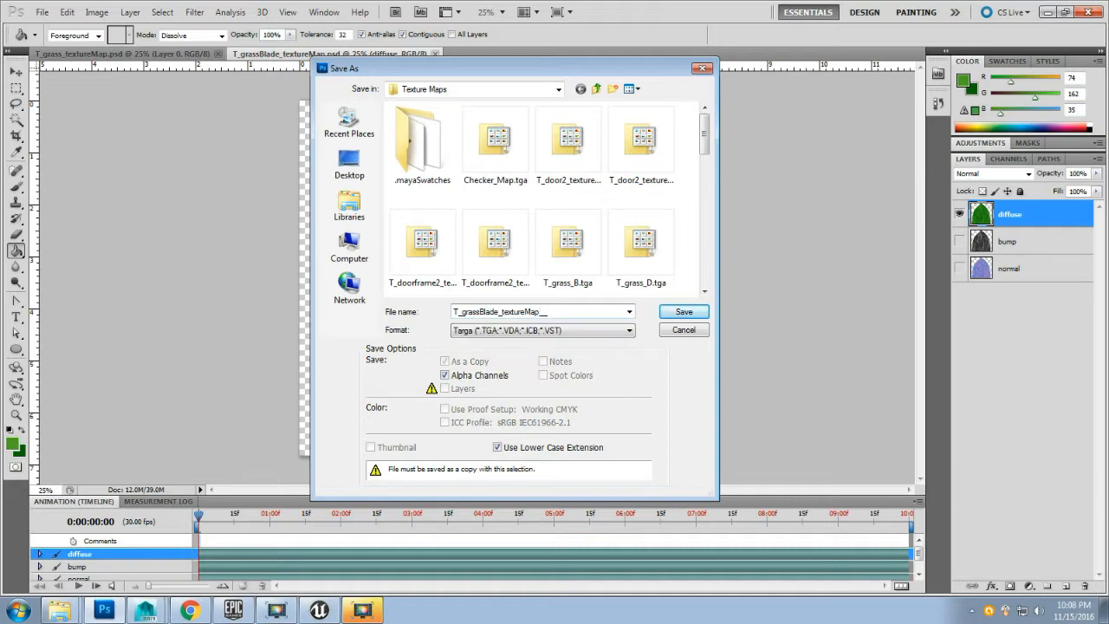
pyautogui.write('D')
pyautogui.click(681, 314)
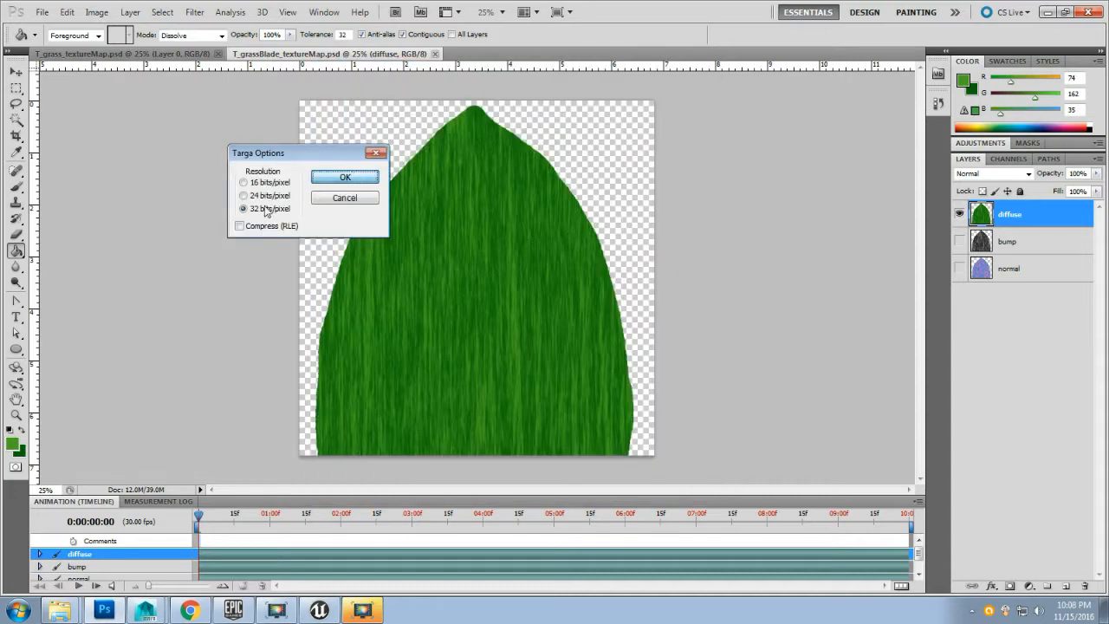
pyautogui.click(345, 178)
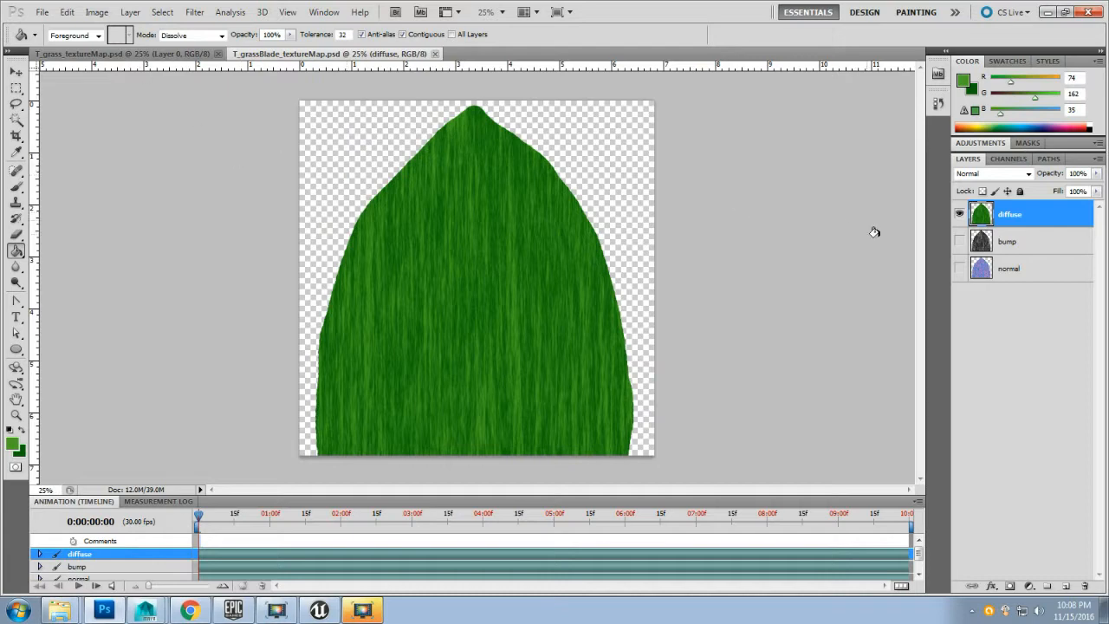
# - Show only the bump layer and save it as a 24 bits/pixel Targa copy named T_grassBlade_textureMap_B
pyautogui.click(959, 217)
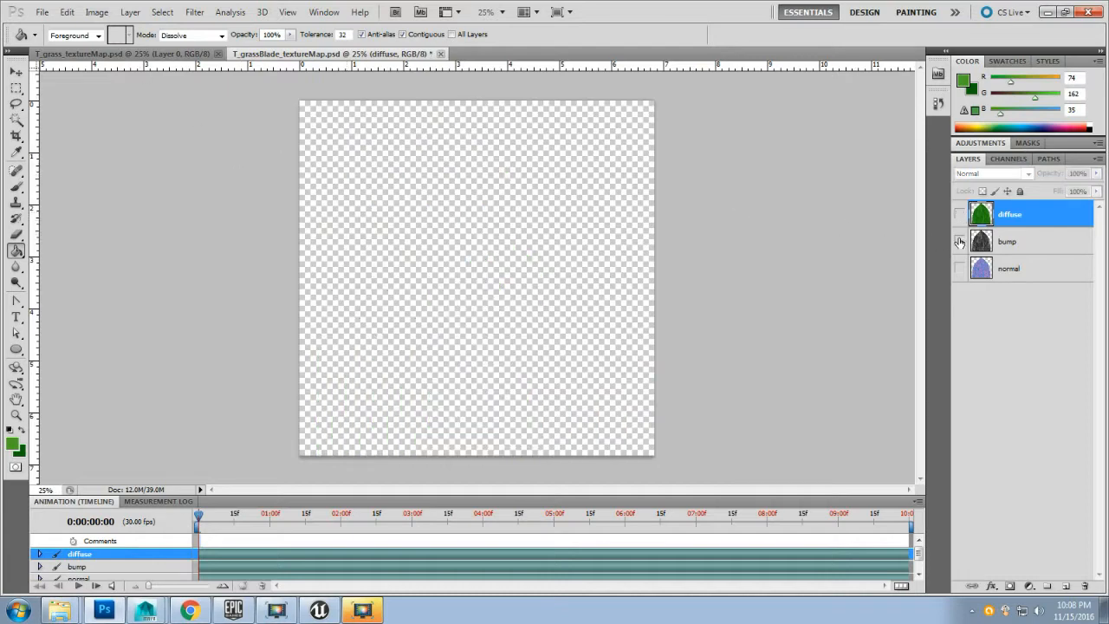
pyautogui.click(959, 241)
pyautogui.click(41, 12)
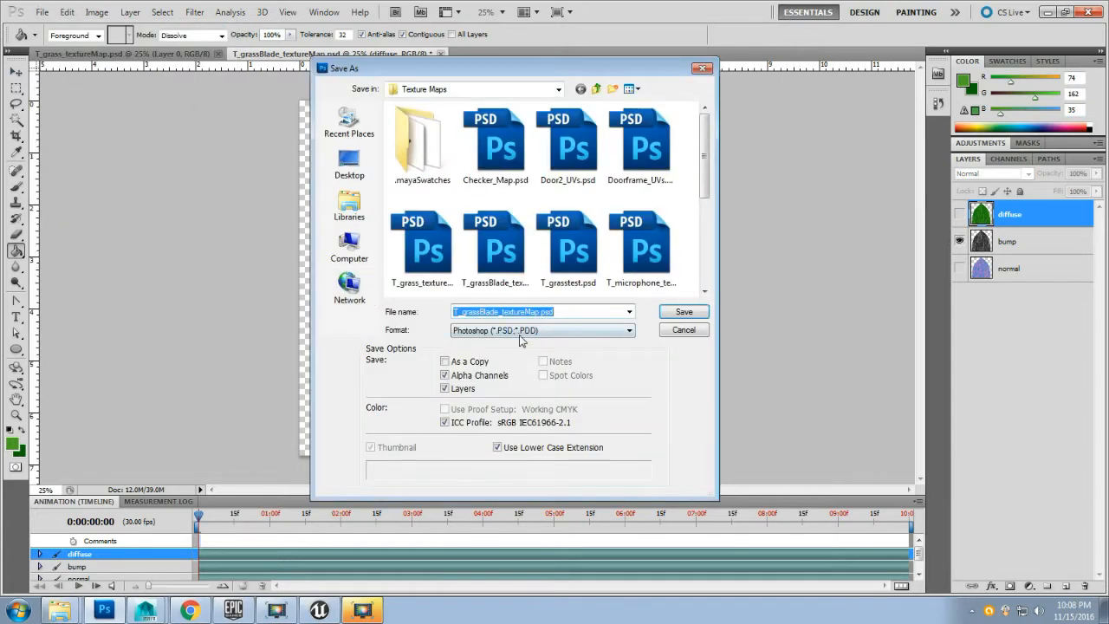
pyautogui.click(520, 334)
pyautogui.click(543, 514)
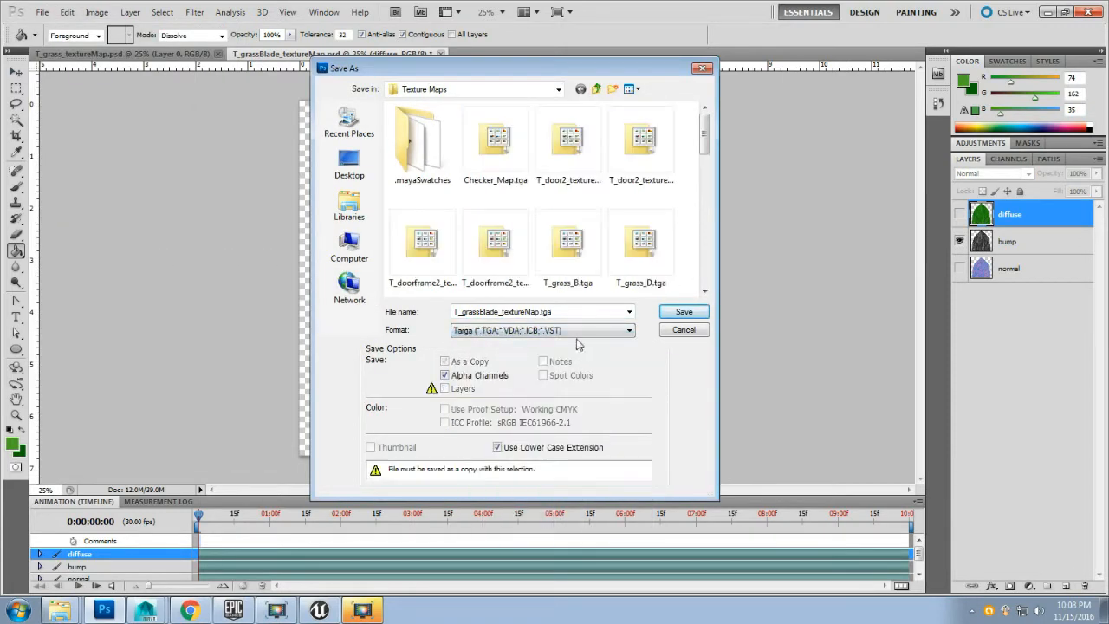
pyautogui.click(568, 315)
pyautogui.click(568, 314)
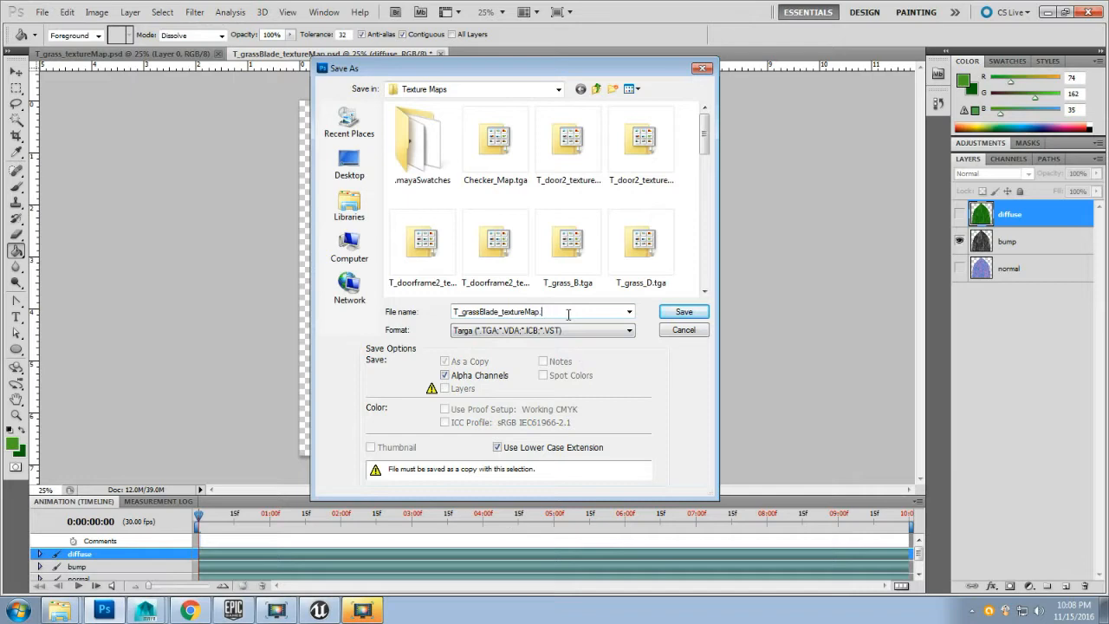
pyautogui.press('BackSpace')
pyautogui.write('_')
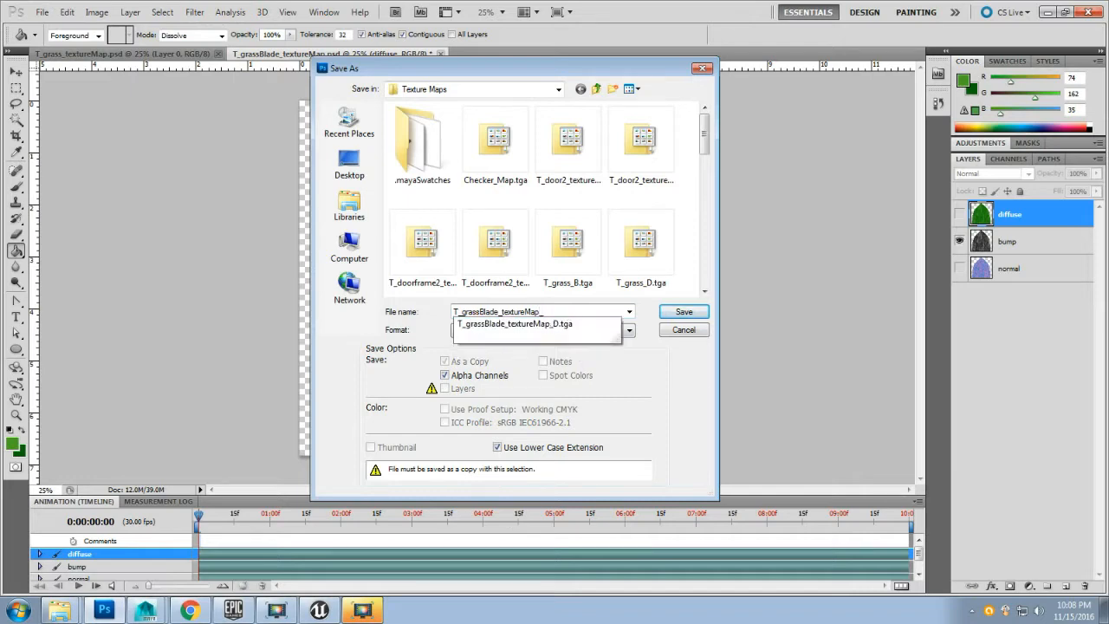
pyautogui.write('B')
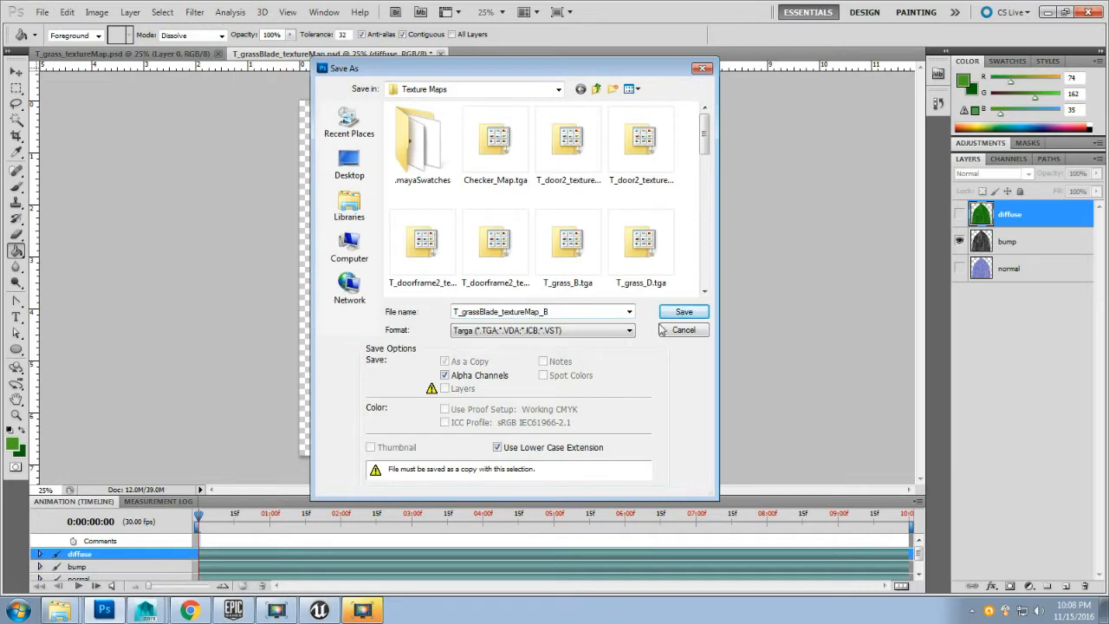
pyautogui.click(681, 312)
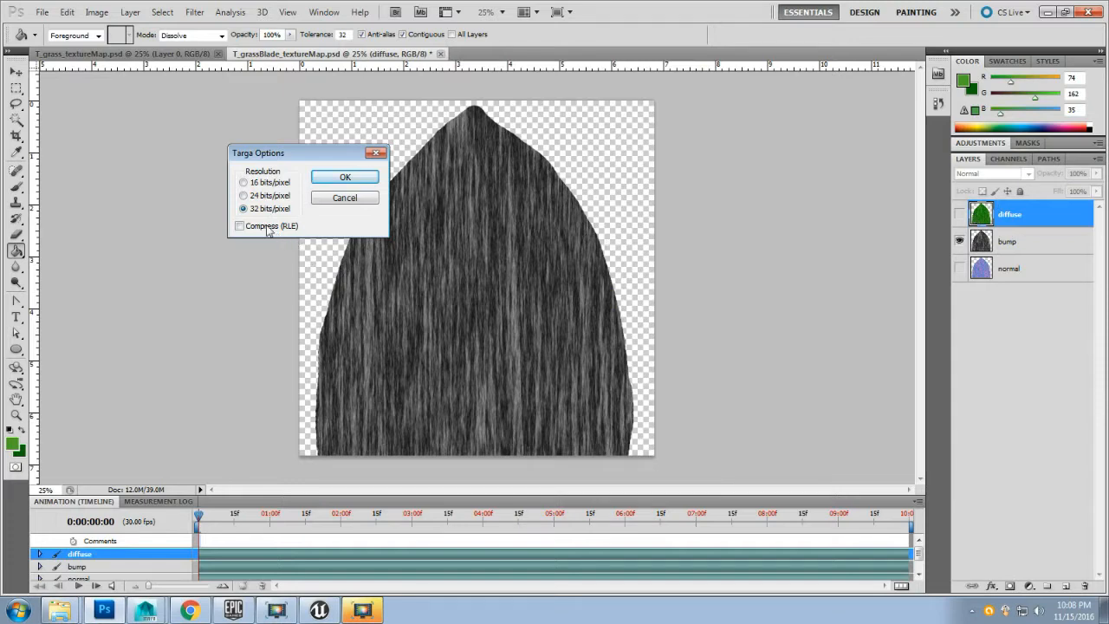
pyautogui.click(250, 197)
pyautogui.click(355, 182)
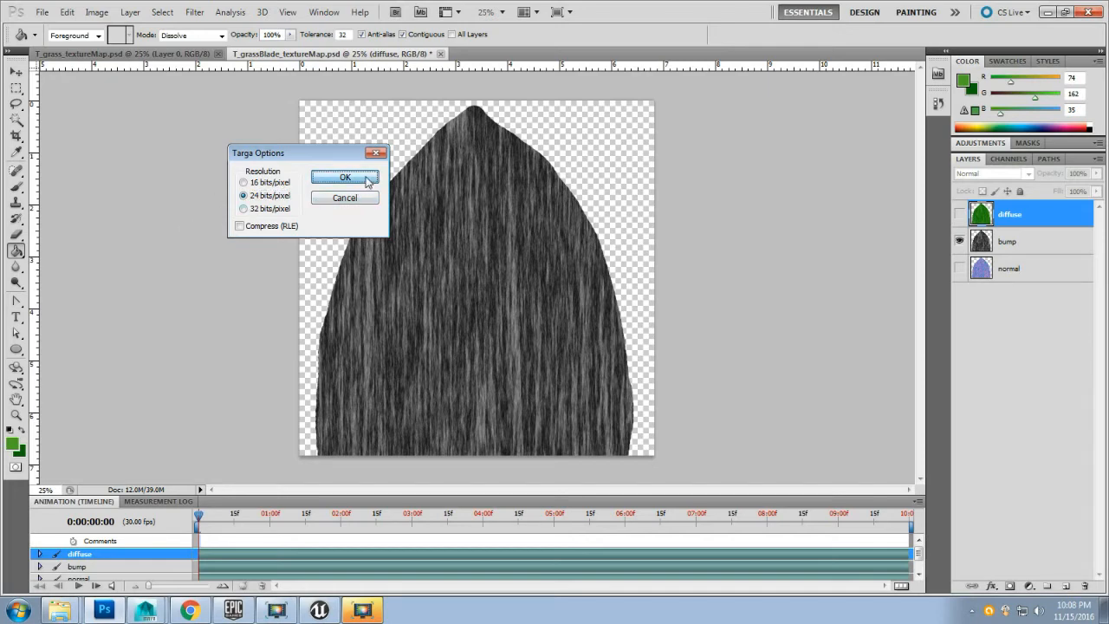
pyautogui.click(344, 177)
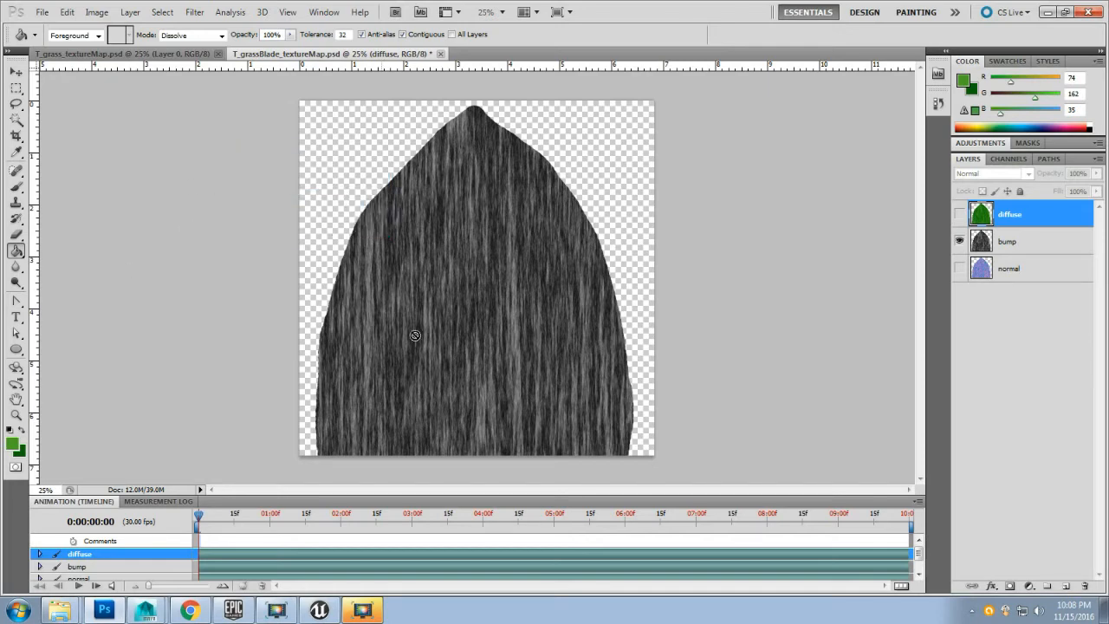
# - Show only the normal layer and save it as a 24 bits/pixel Targa copy named T_grassBlade_textureMap_N
pyautogui.click(959, 244)
pyautogui.click(959, 268)
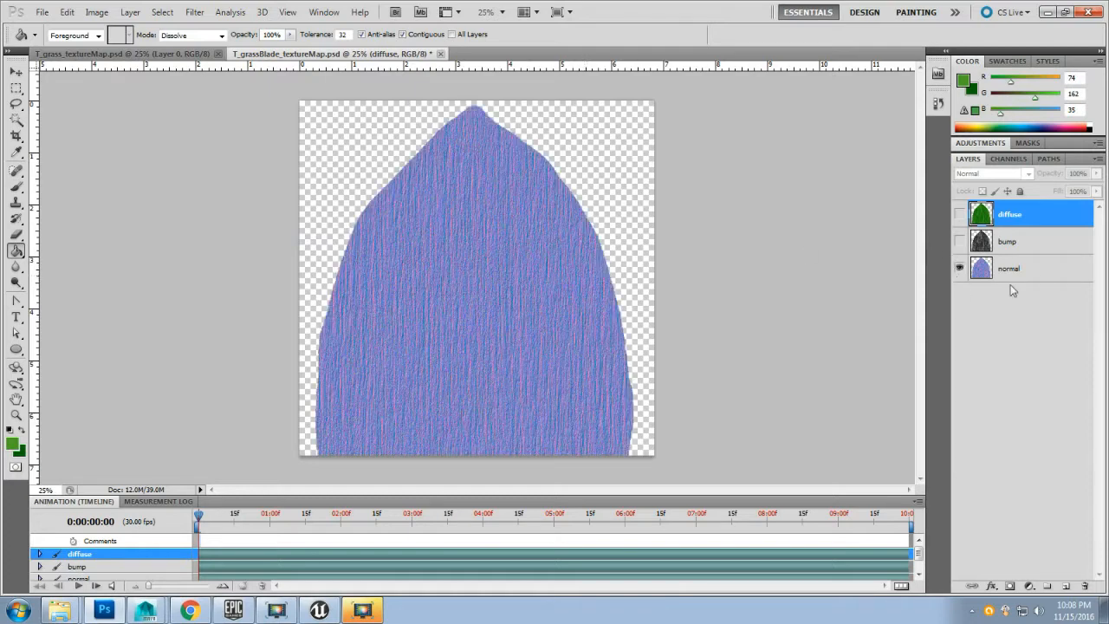
pyautogui.click(42, 12)
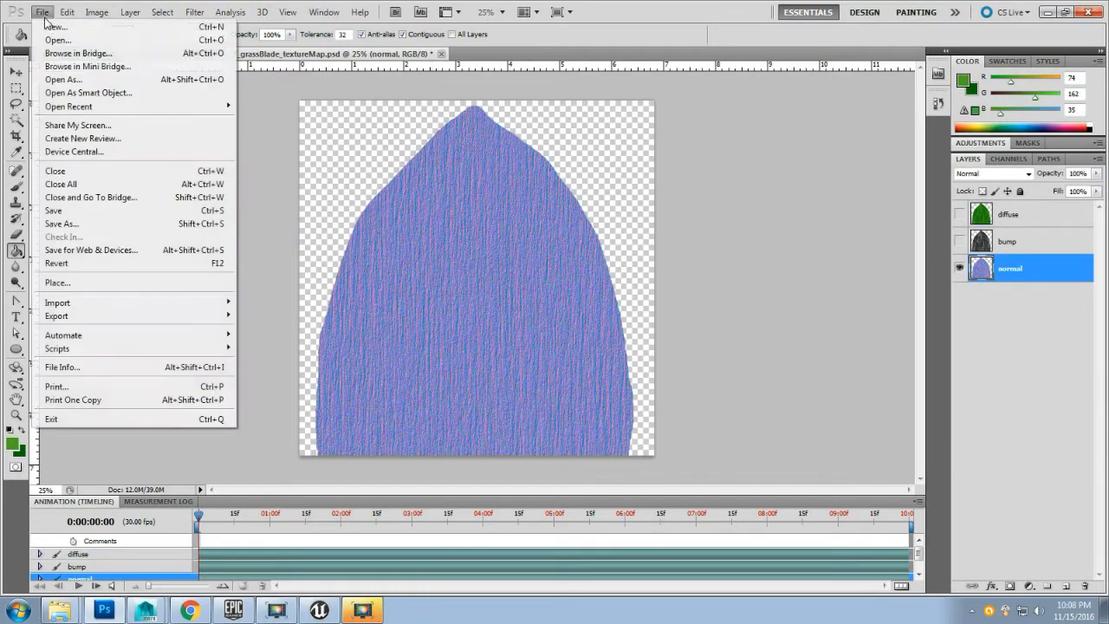
pyautogui.click(97, 225)
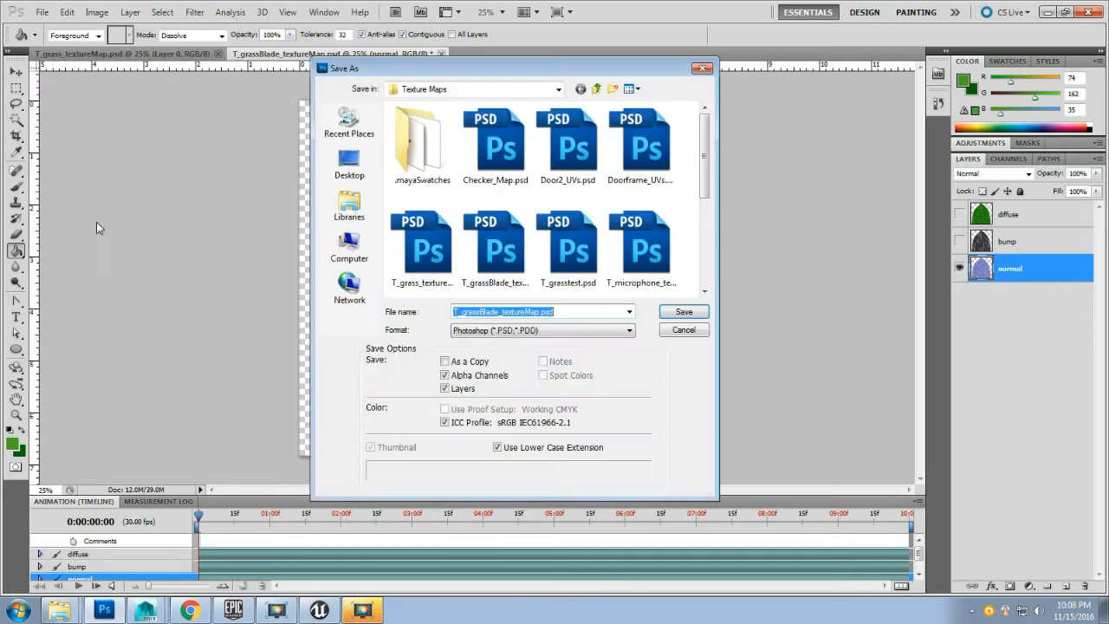
pyautogui.click(513, 330)
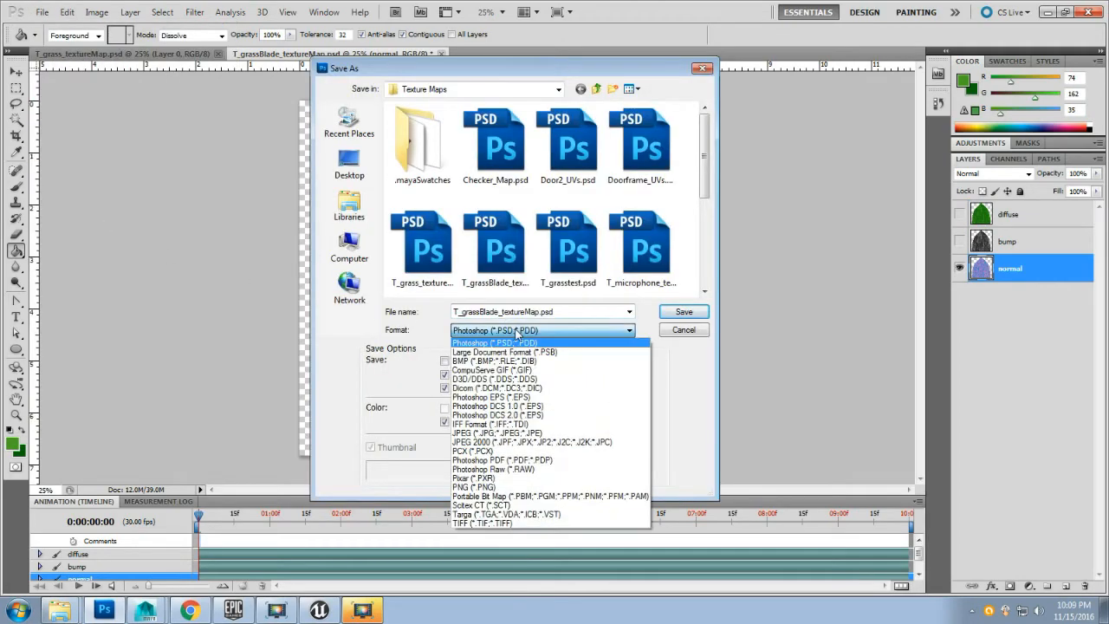
pyautogui.click(531, 515)
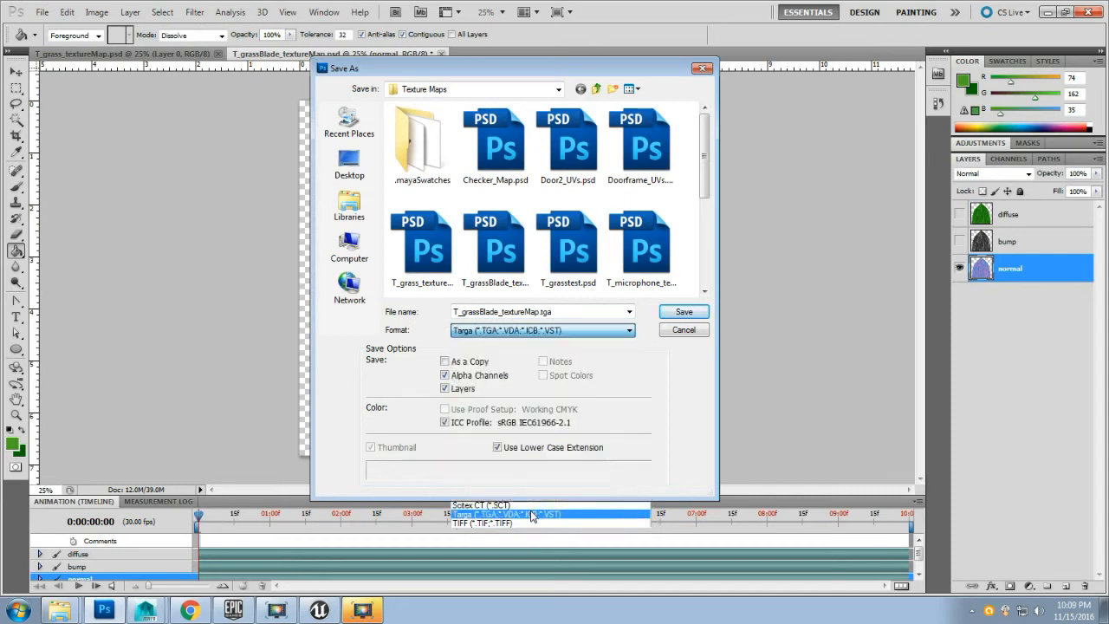
pyautogui.click(576, 316)
pyautogui.click(576, 316)
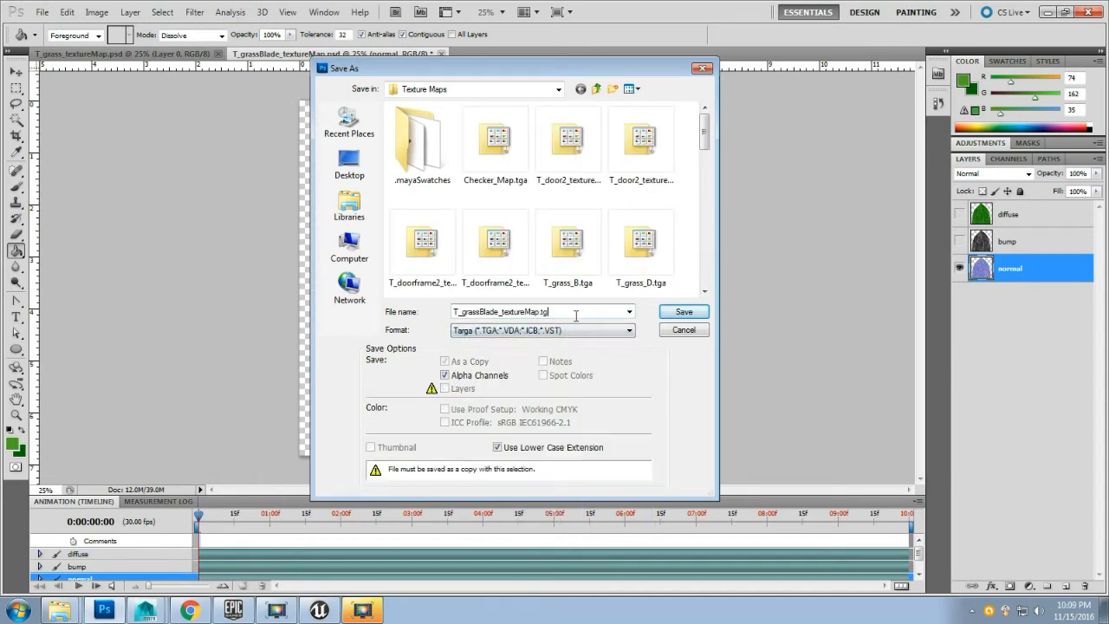
pyautogui.press('BackSpace')
pyautogui.press('BackSpace')
pyautogui.press('BackSpace')
pyautogui.write('_N')
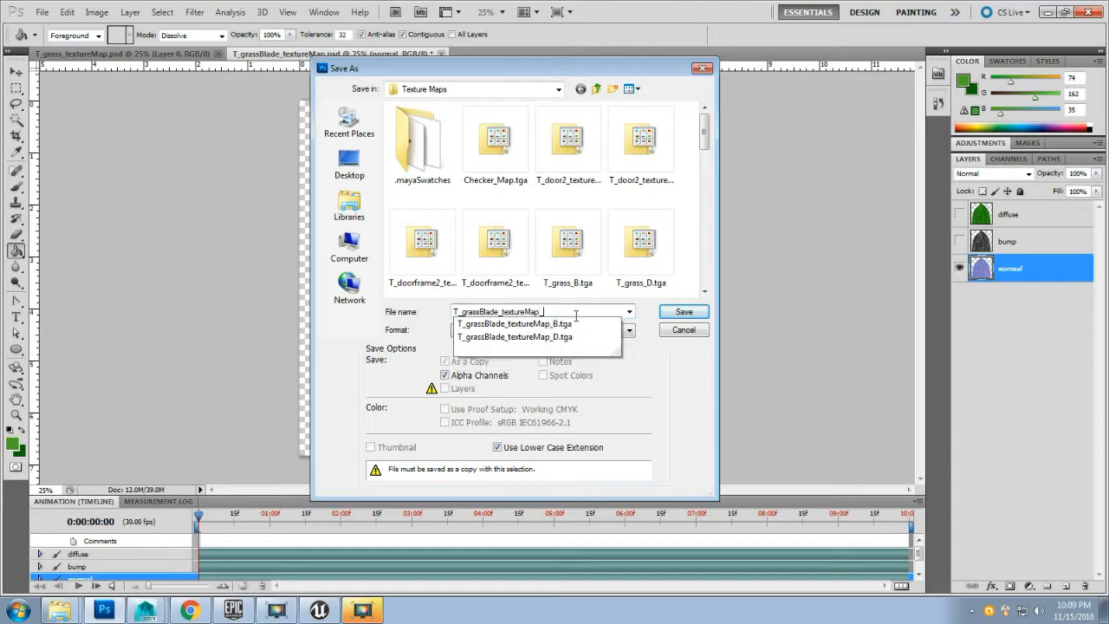
pyautogui.click(684, 312)
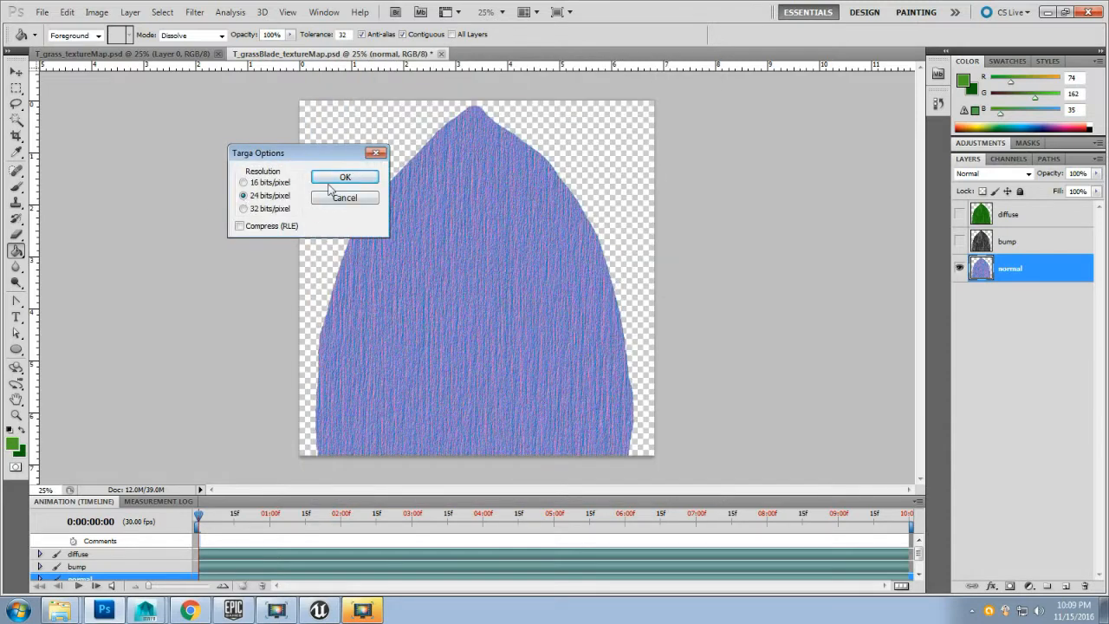
pyautogui.click(344, 178)
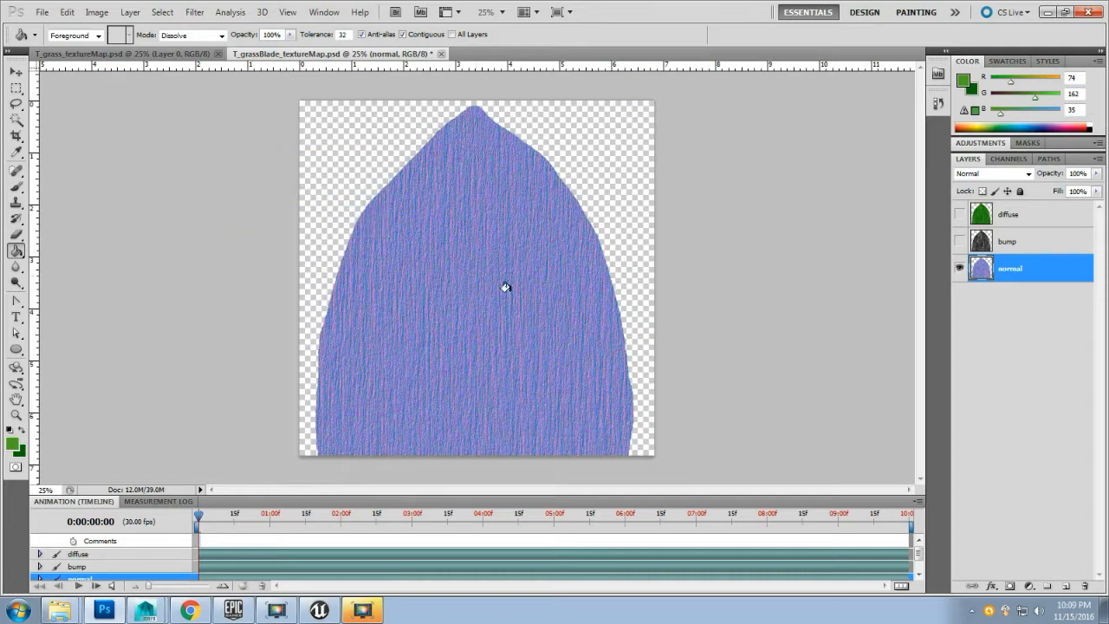
# - Make diffuse the active layer and the only visible one, hiding the normal layer
pyautogui.click(1029, 219)
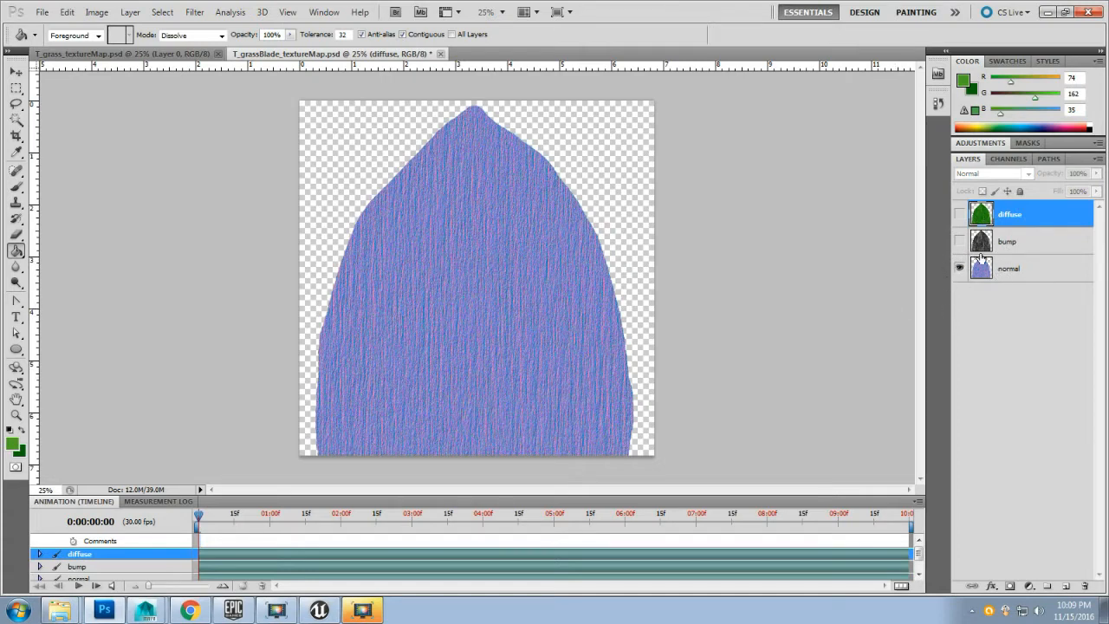
pyautogui.click(959, 267)
pyautogui.click(959, 214)
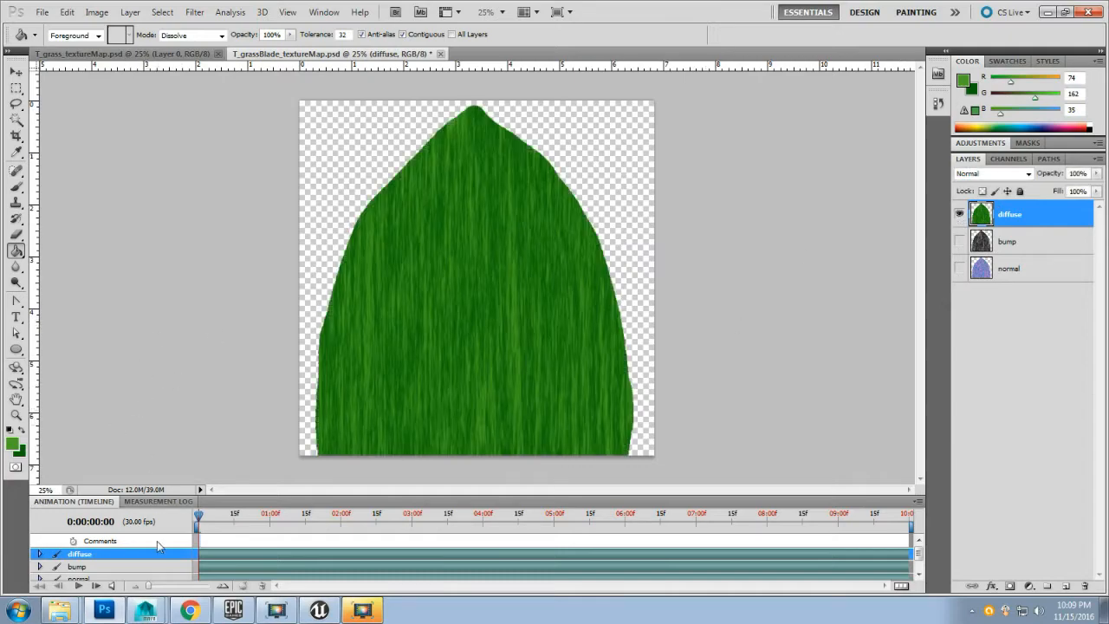
# - Switch to Maya, close the UV Editor and assign a new Lambert material to the selected grass plane
pyautogui.moveTo(138, 614)
pyautogui.click(138, 578)
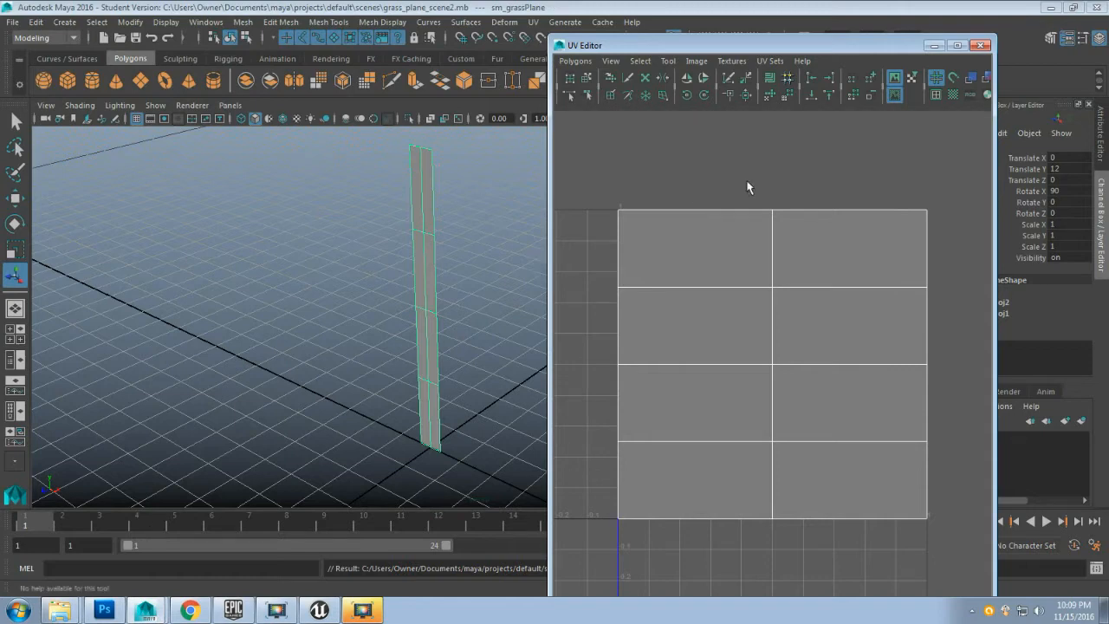
pyautogui.click(980, 45)
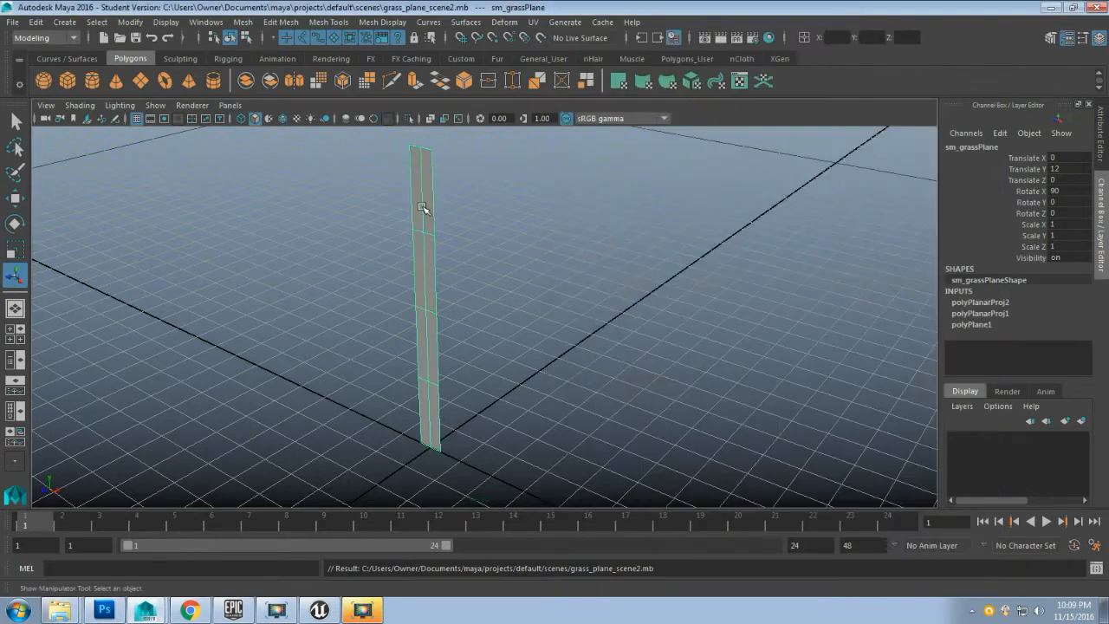
pyautogui.click(328, 59)
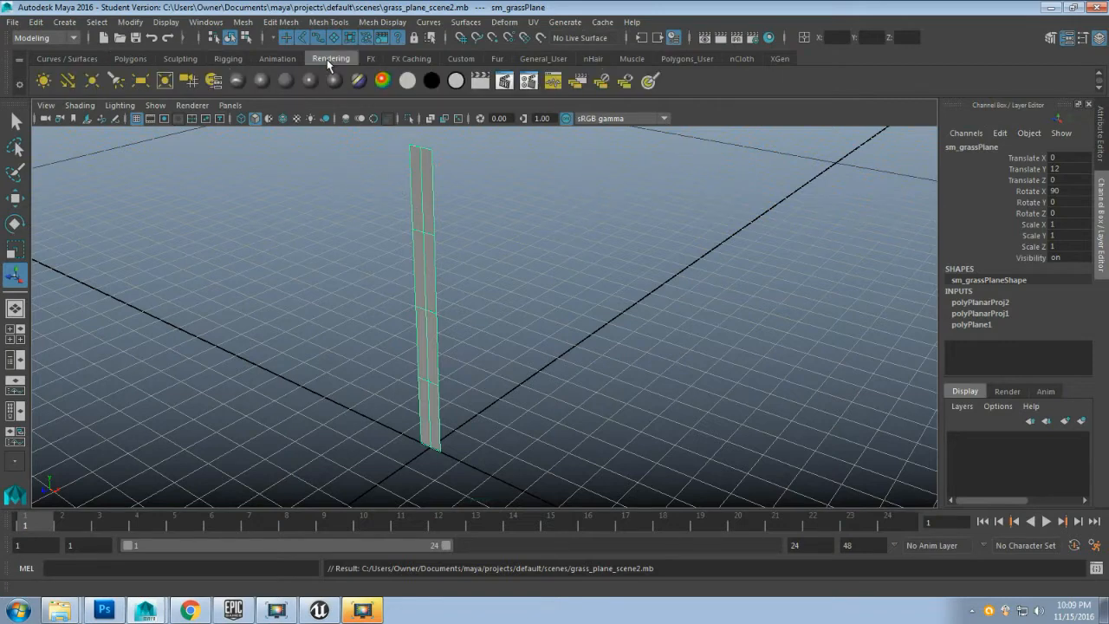
pyautogui.click(287, 80)
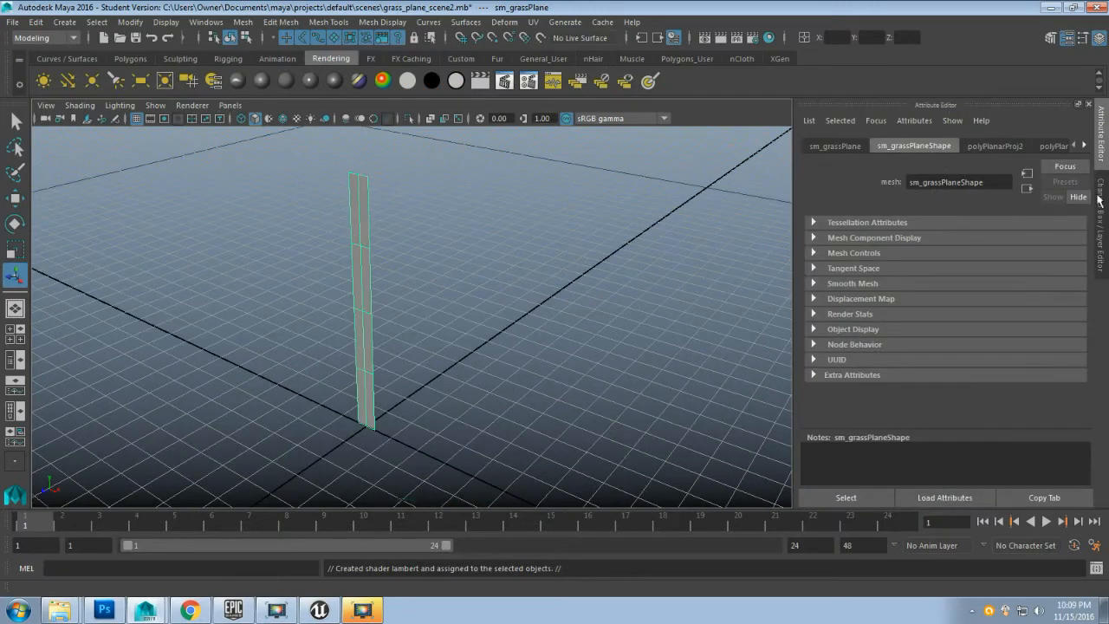
# - Open the grass plane's material attributes and rename the Lambert material to grassBlade
pyautogui.rightClick(355, 251)
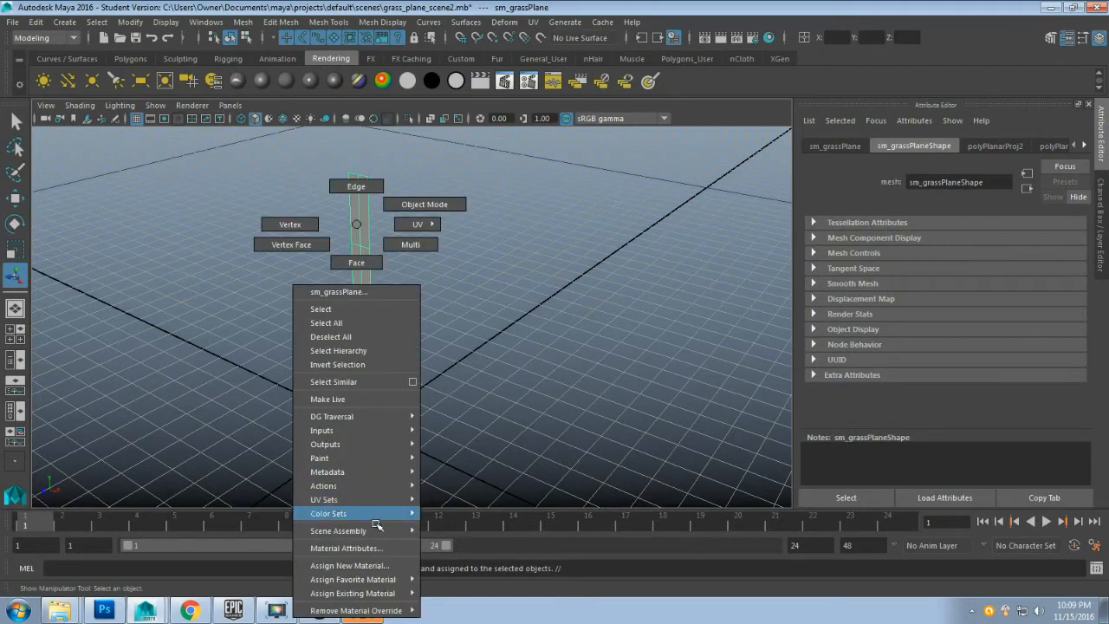
pyautogui.click(383, 548)
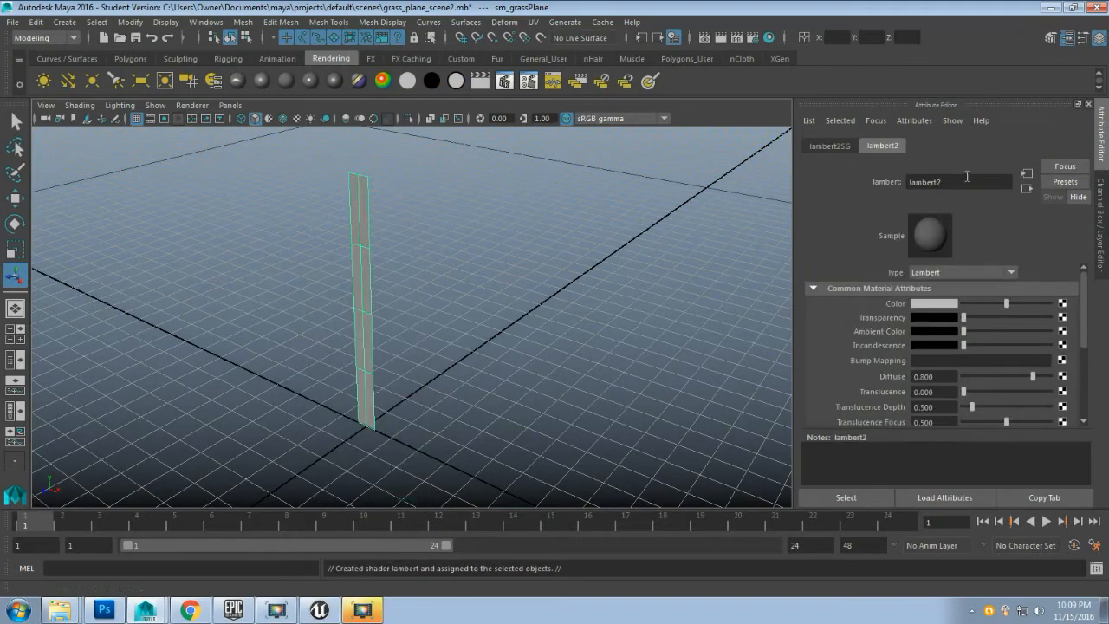
pyautogui.moveTo(948, 181); pyautogui.dragTo(863, 184)
pyautogui.write('grassBlade')
pyautogui.press('Return')
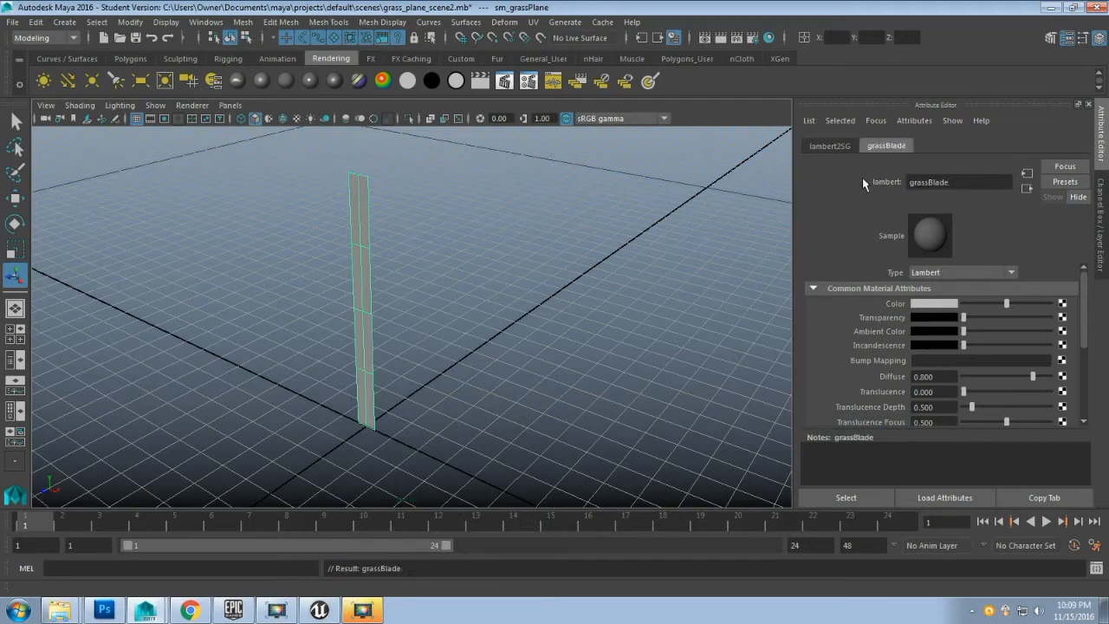
# - Connect a File texture to the grassBlade material's Color and load T_grassBlade_textureMap_D.tga as its image
pyautogui.click(1063, 304)
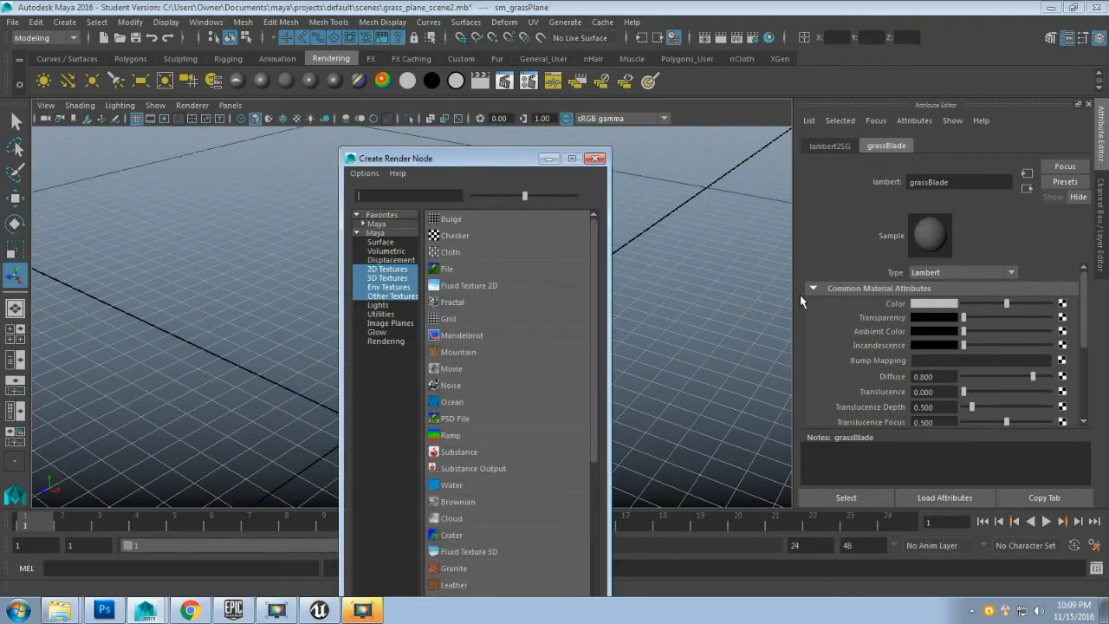
pyautogui.click(449, 270)
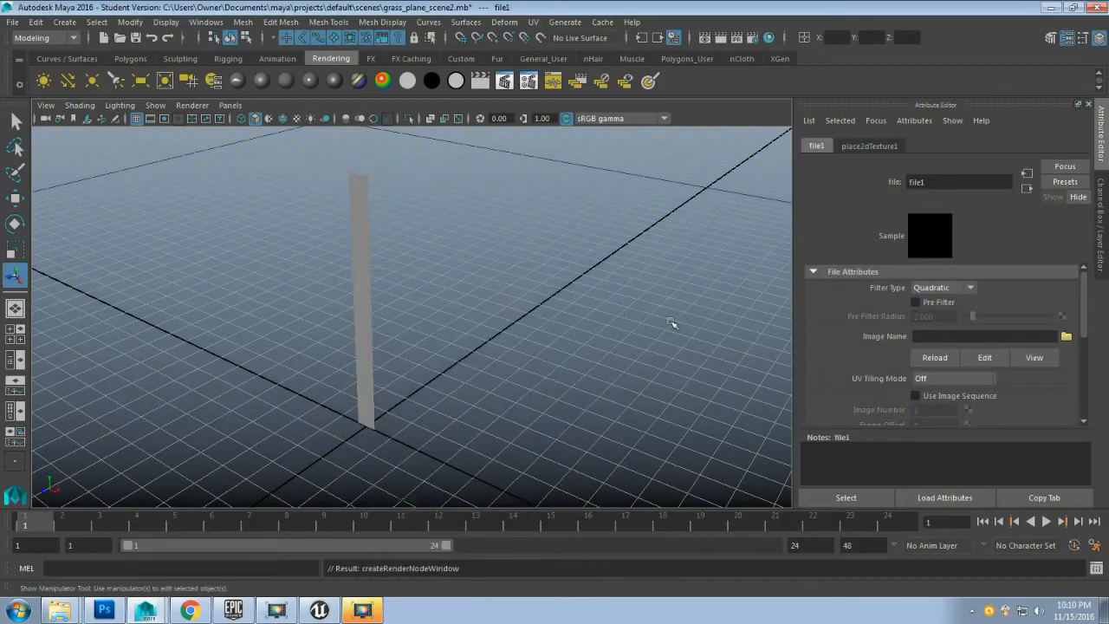
pyautogui.click(1066, 337)
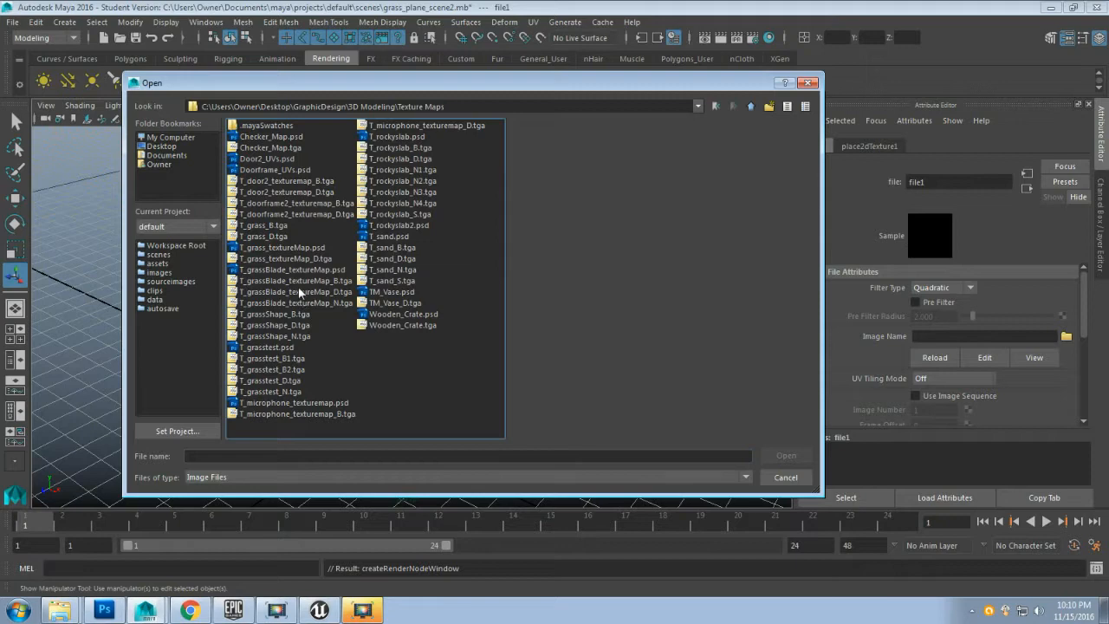
pyautogui.click(299, 292)
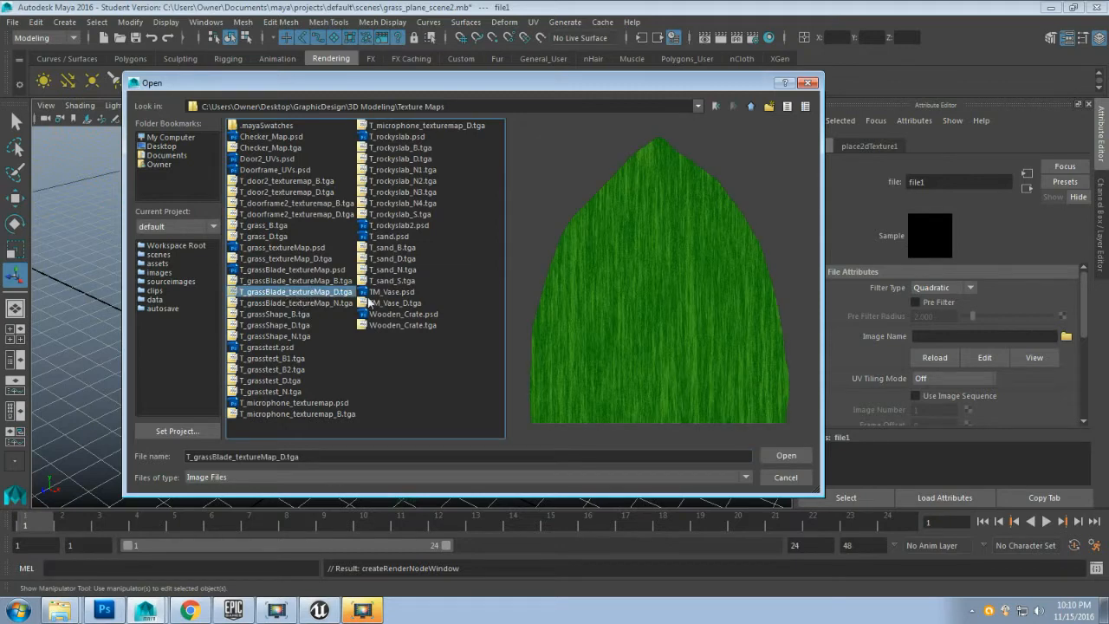
pyautogui.click(786, 454)
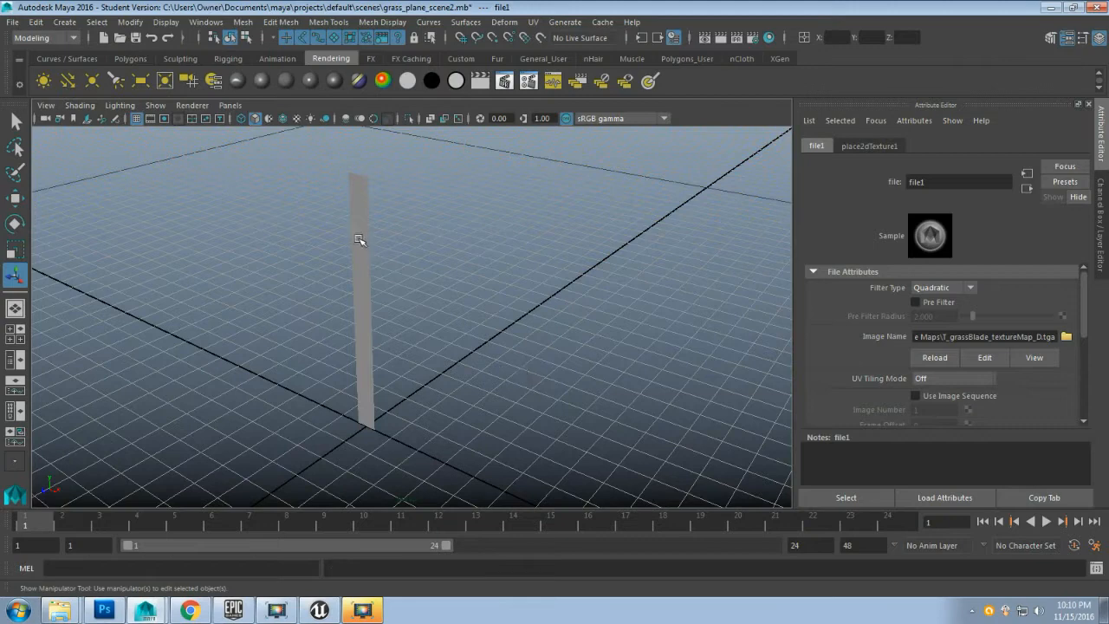
# - Turn on textured shading in the viewport and examine the alpha-masked grass texture on the blade from near and far
pyautogui.click(360, 242)
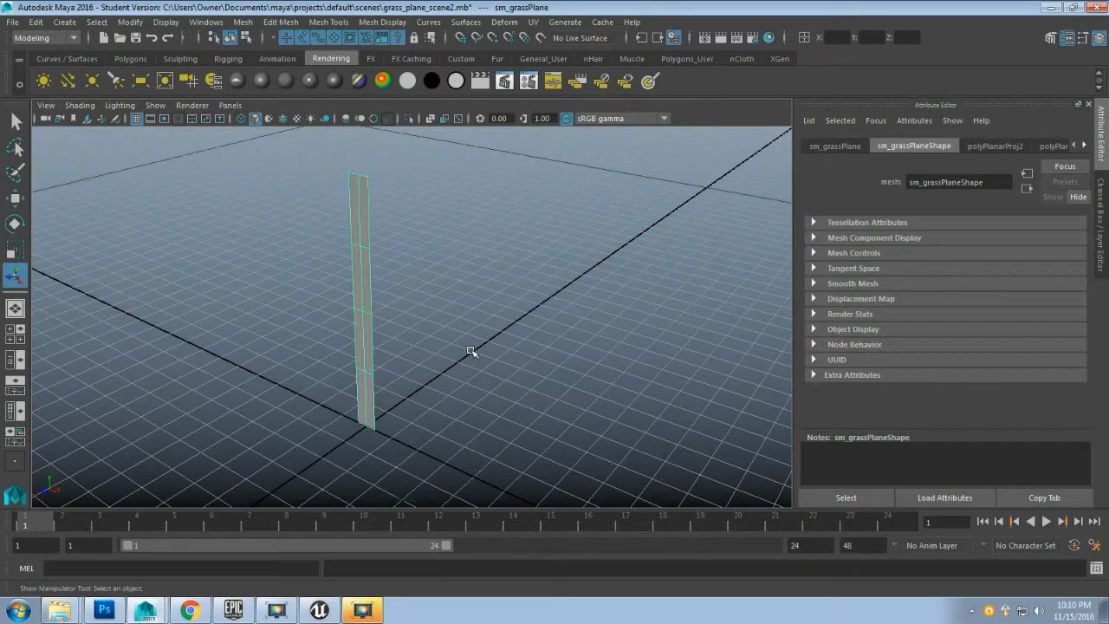
pyautogui.press('6')
pyautogui.click(428, 373)
pyautogui.scroll(2, 424, 352)
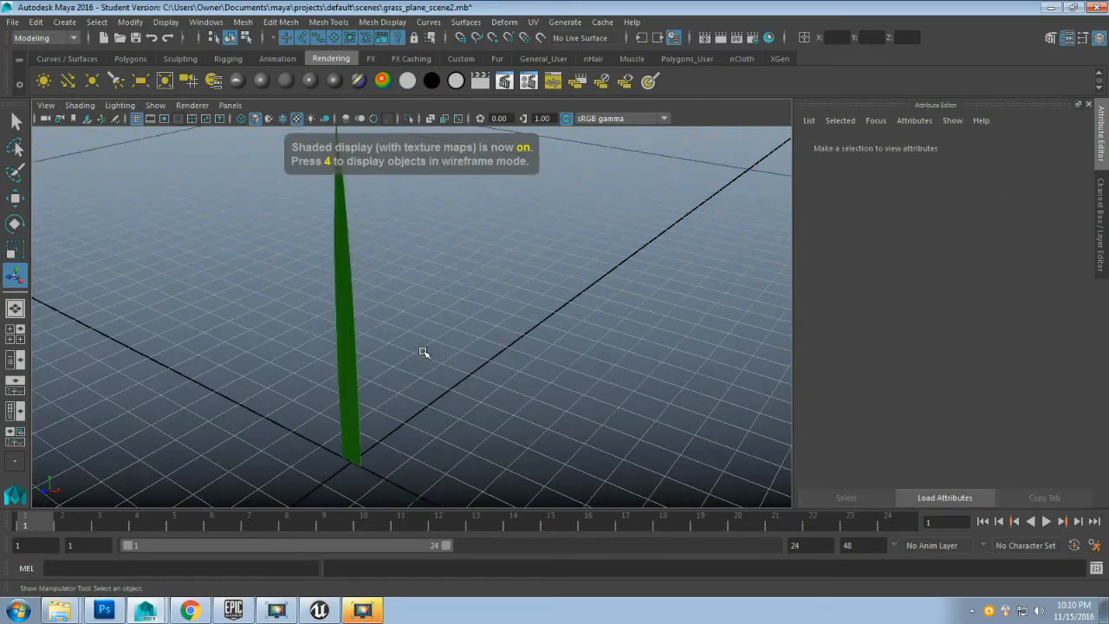
pyautogui.keyDown('alt'); pyautogui.moveTo(423, 352); pyautogui.dragTo(391, 355); pyautogui.keyUp('alt')
pyautogui.scroll(-2, 437, 354)
pyautogui.scroll(-1, 439, 352)
pyautogui.scroll(5, 438, 352)
pyautogui.scroll(-6, 391, 355)
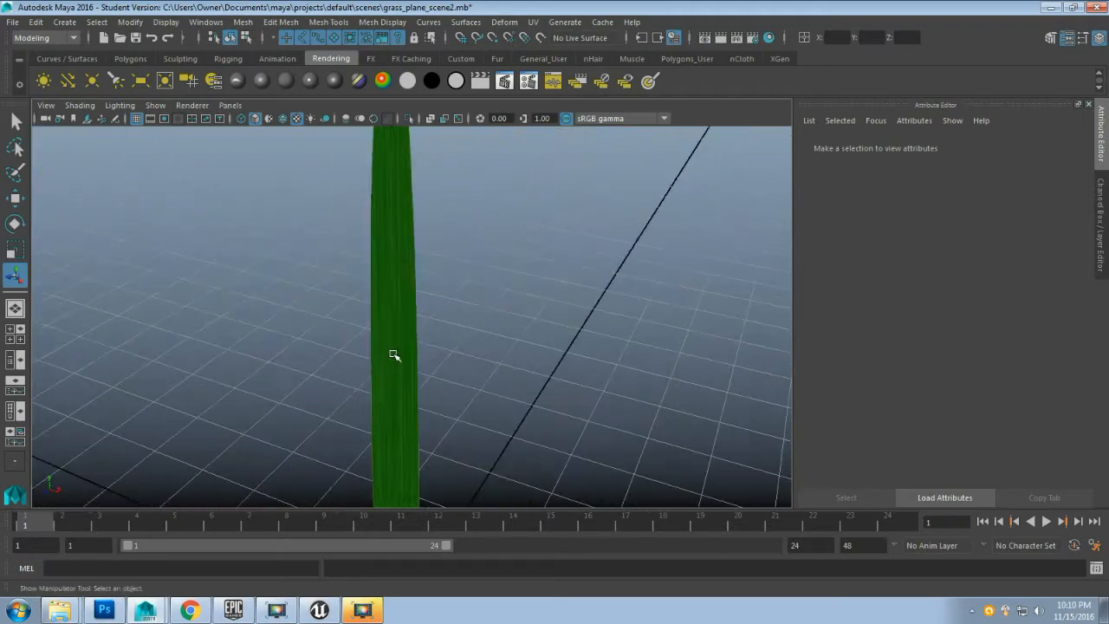
# - Select the textured grass plane and show its transform channels in the Channel Box
pyautogui.click(407, 342)
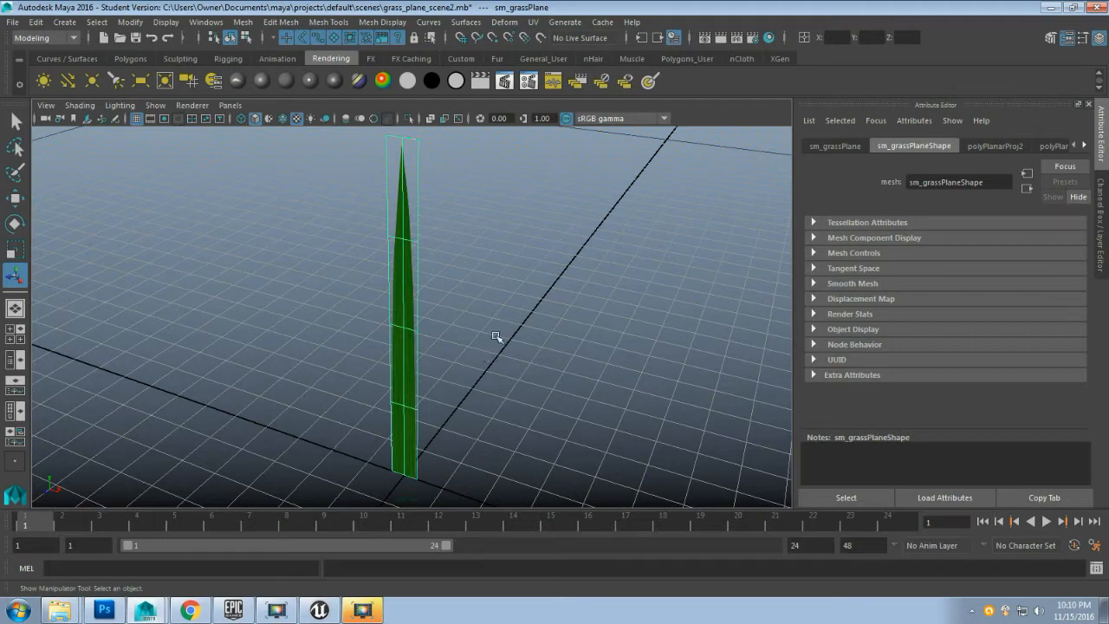
pyautogui.keyDown('alt'); pyautogui.moveTo(541, 338); pyautogui.dragTo(534, 347); pyautogui.keyUp('alt')
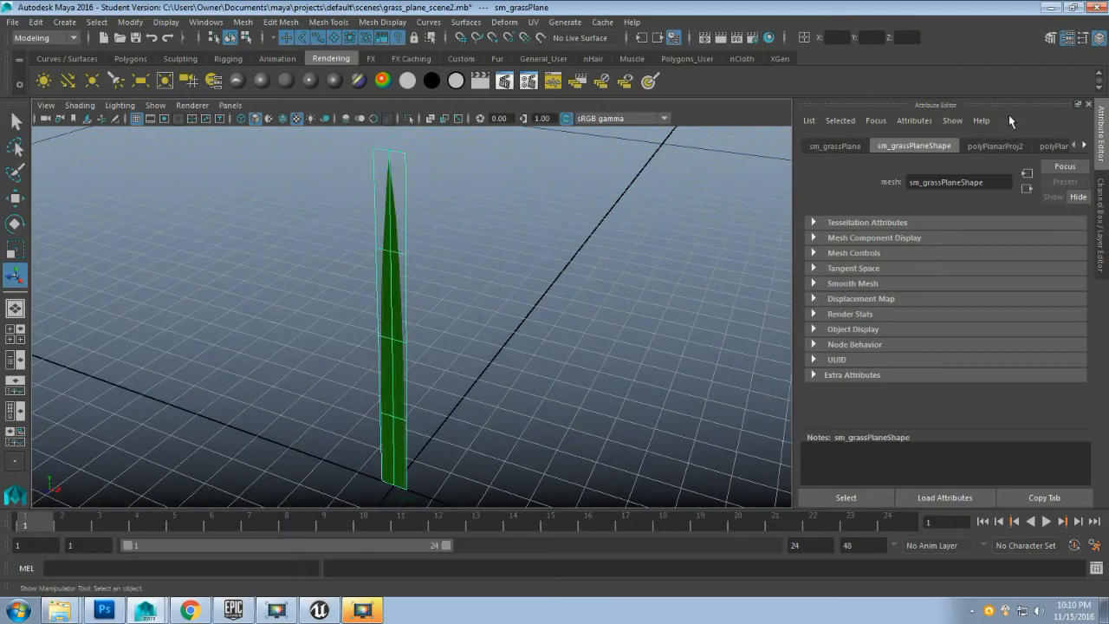
pyautogui.click(1099, 38)
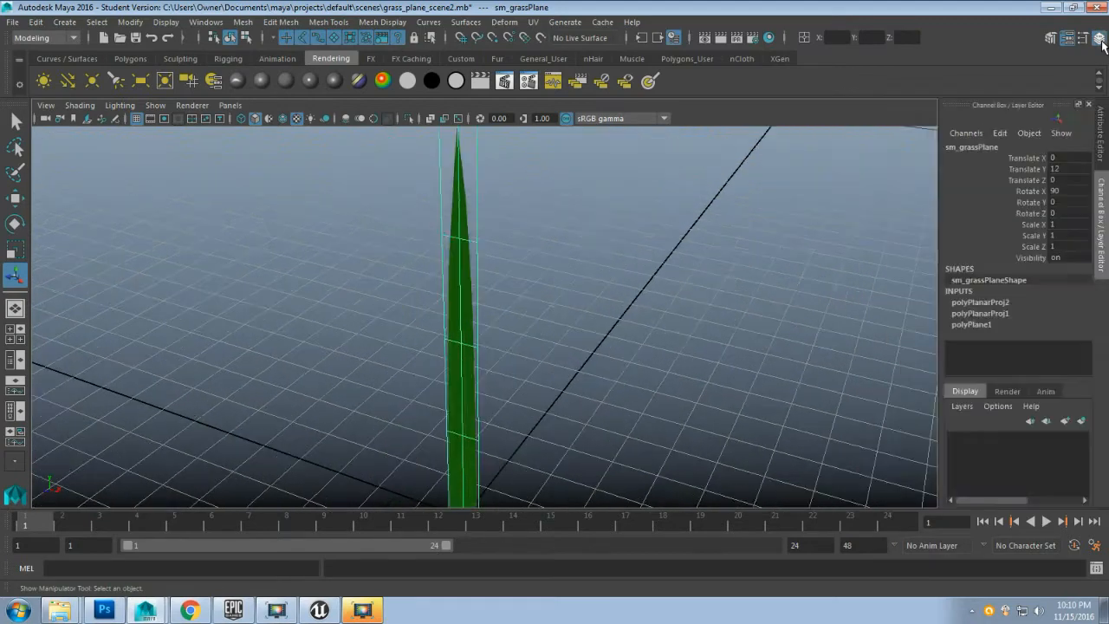
pyautogui.scroll(-2, 520, 317)
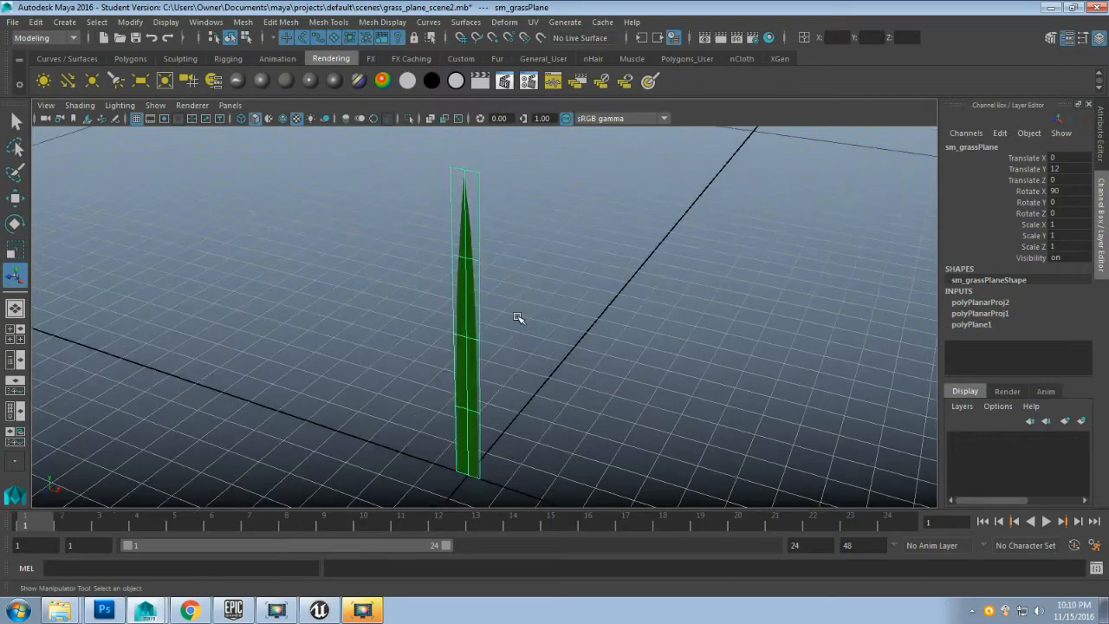
pyautogui.moveTo(572, 337)
pyautogui.keyDown('alt'); pyautogui.mouseDown()
pyautogui.moveTo(441, 337)
pyautogui.moveTo(525, 322)
pyautogui.moveTo(586, 330)
pyautogui.moveTo(582, 340)
pyautogui.mouseUp(); pyautogui.keyUp('alt')
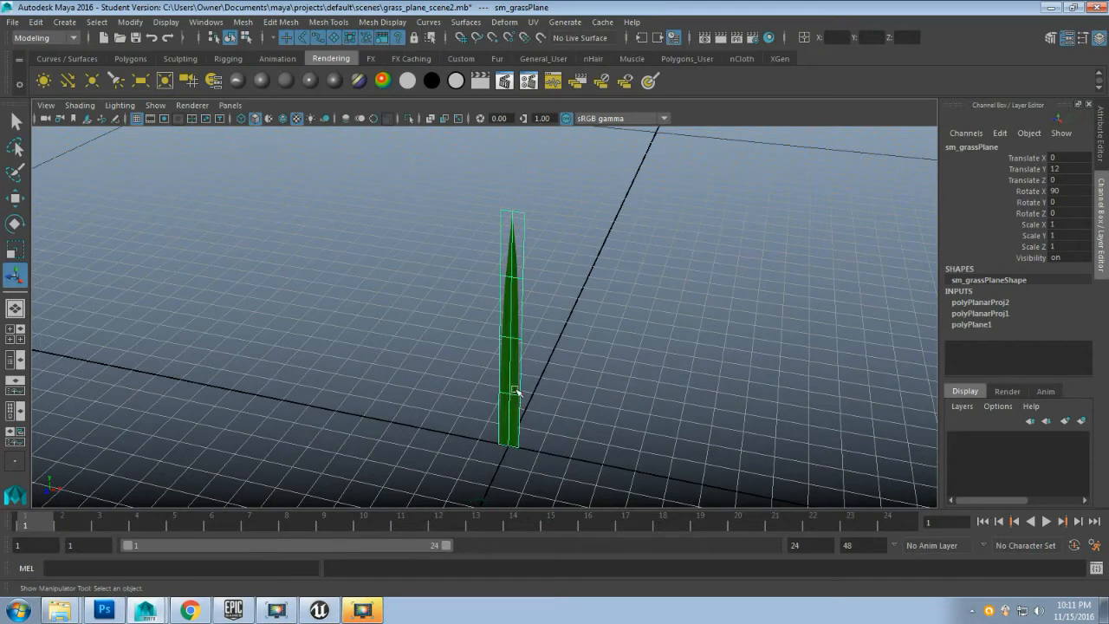
# - Duplicate the grass blade twice and snap the copies to the grid at Translate X -3 and 3
pyautogui.hotkey('ctrl', 'd')
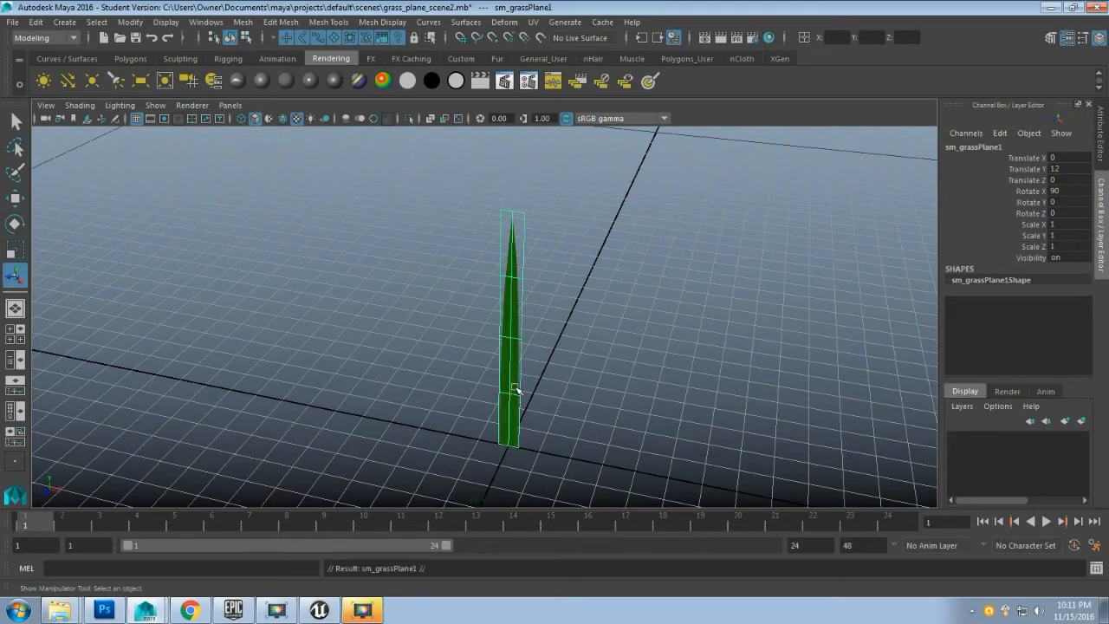
pyautogui.press('w')
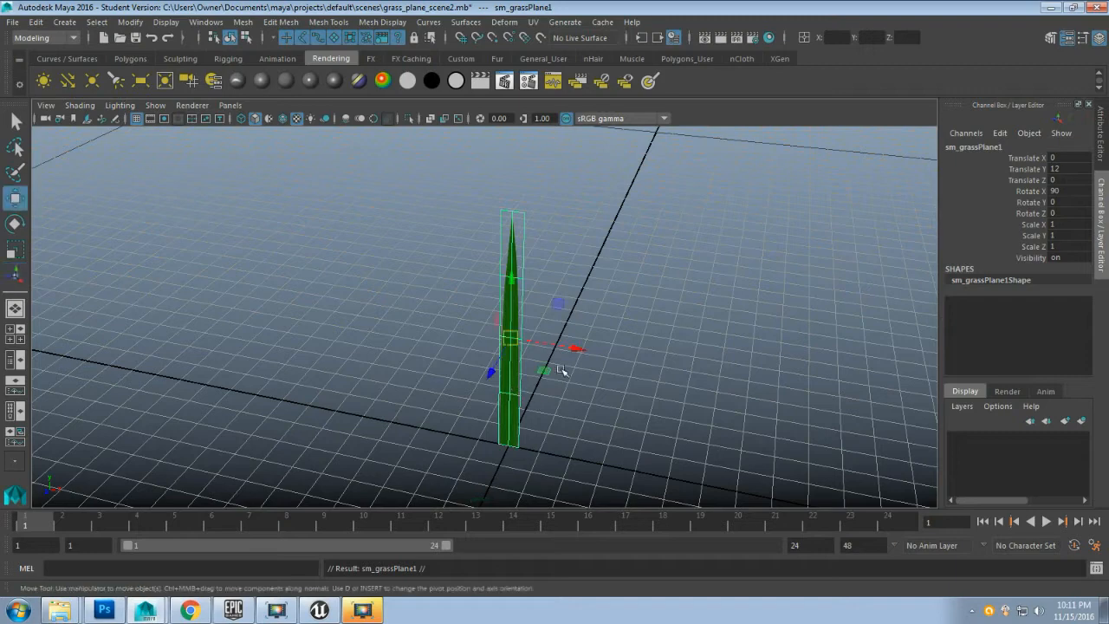
pyautogui.moveTo(571, 347); pyautogui.dragTo(508, 336)
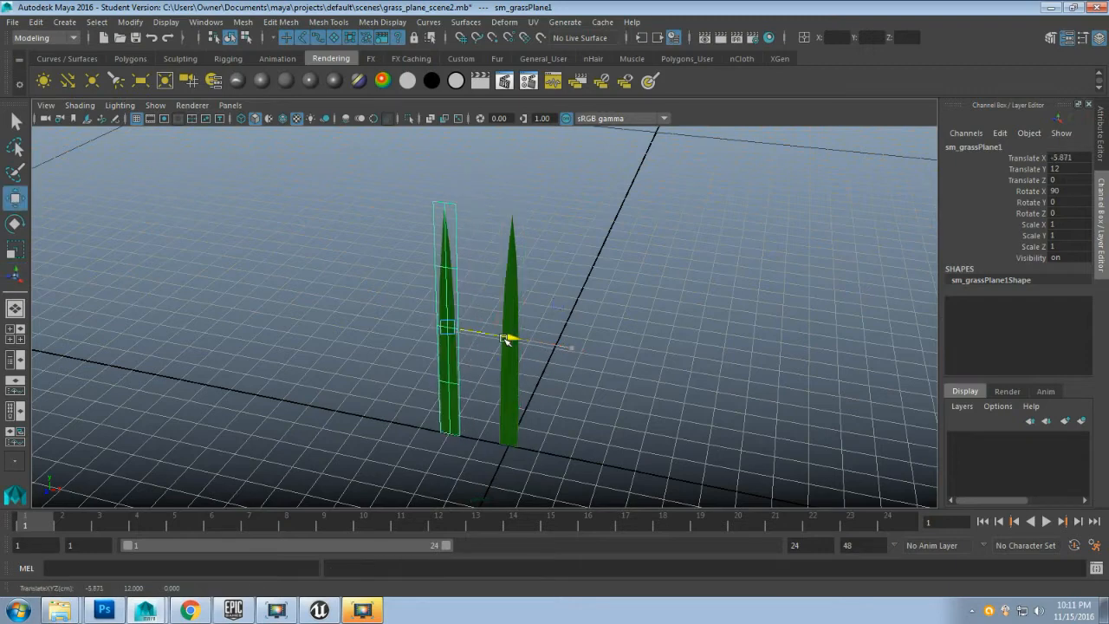
pyautogui.moveTo(519, 339); pyautogui.dragTo(471, 360)
pyautogui.press('x')
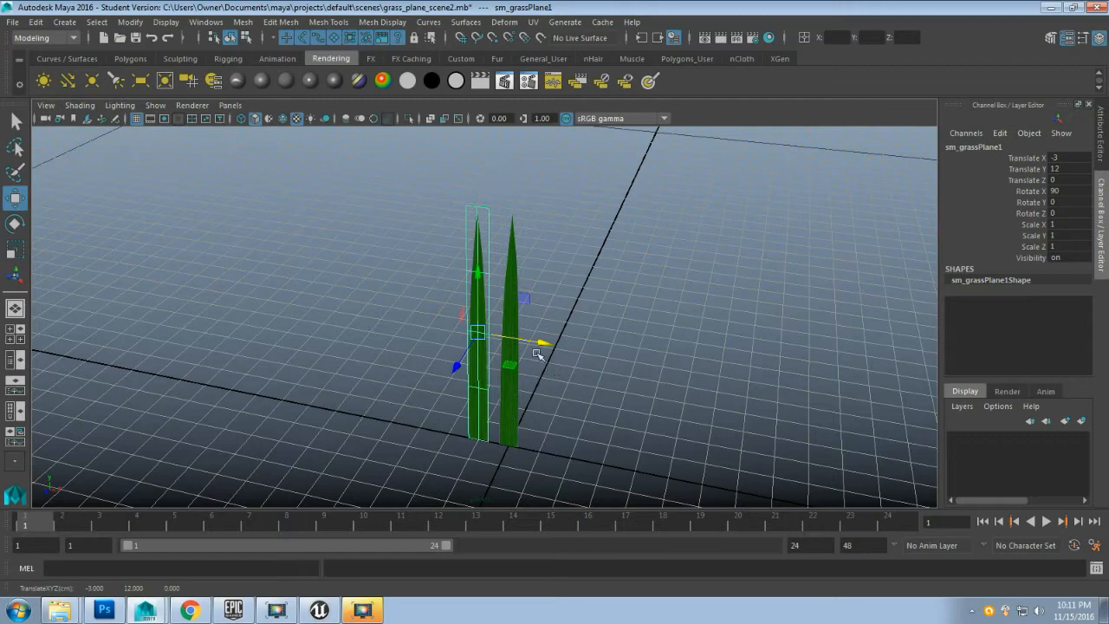
pyautogui.hotkey('ctrl', 'd')
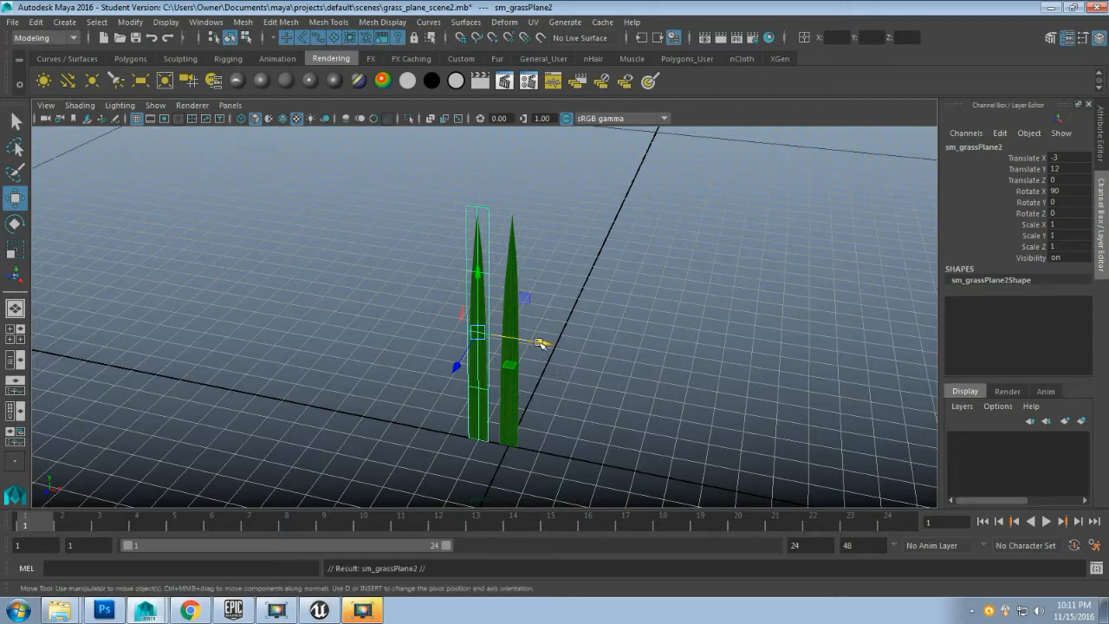
pyautogui.moveTo(539, 343); pyautogui.dragTo(553, 346)
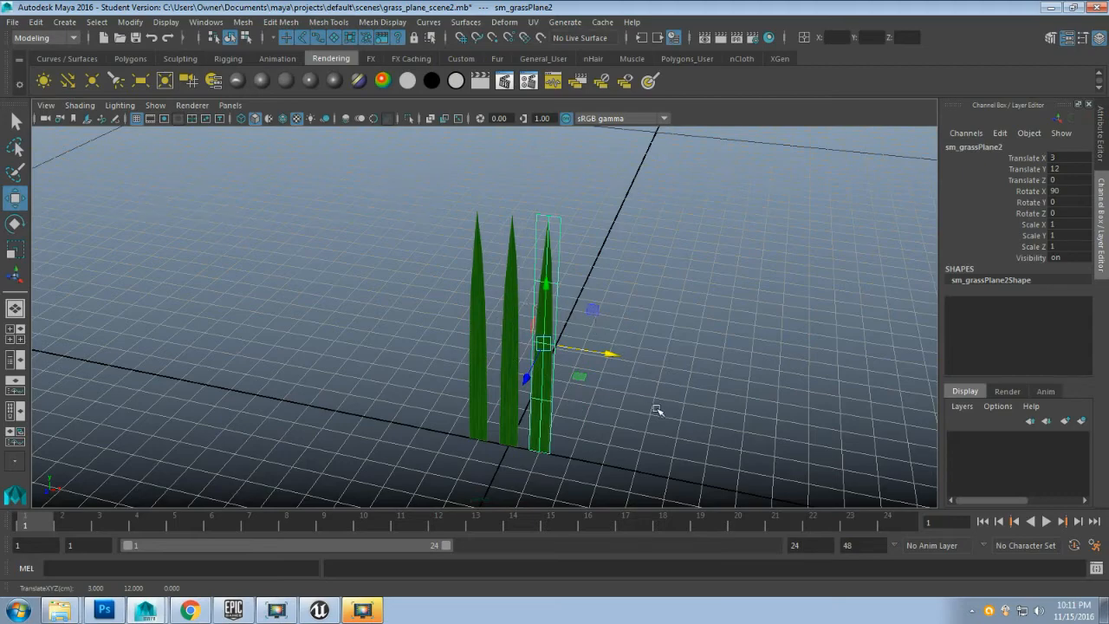
# - Add a nonlinear Bend deformer to the blade at Translate X 3 and set the bend handle's Rotate X to 0
pyautogui.keyDown('alt'); pyautogui.moveTo(686, 362); pyautogui.dragTo(651, 364); pyautogui.keyUp('alt')
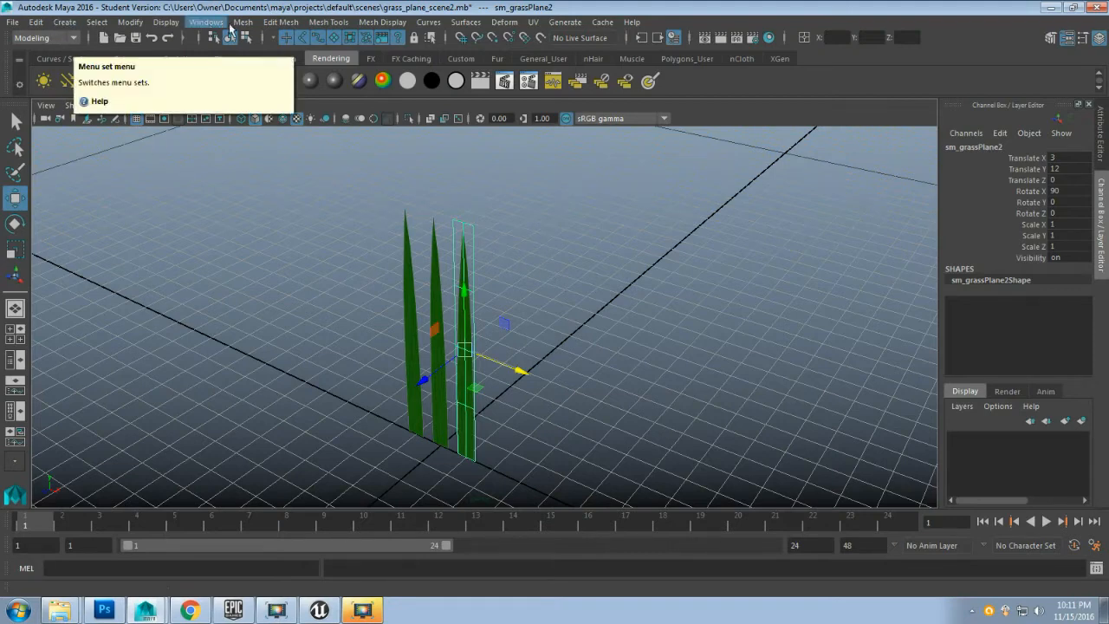
pyautogui.click(498, 22)
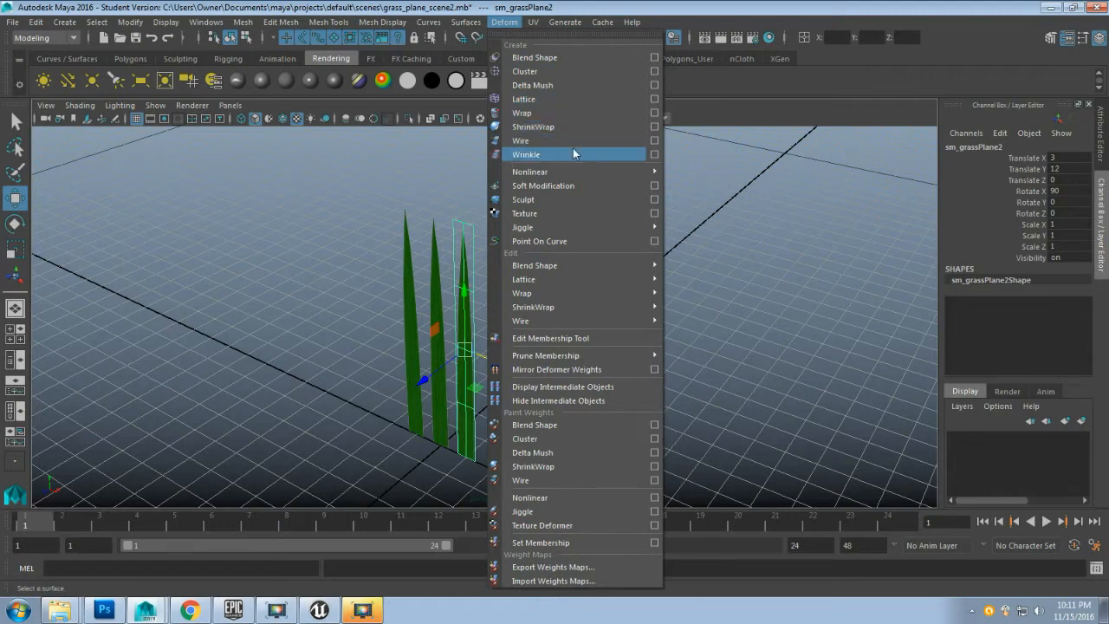
pyautogui.moveTo(563, 171)
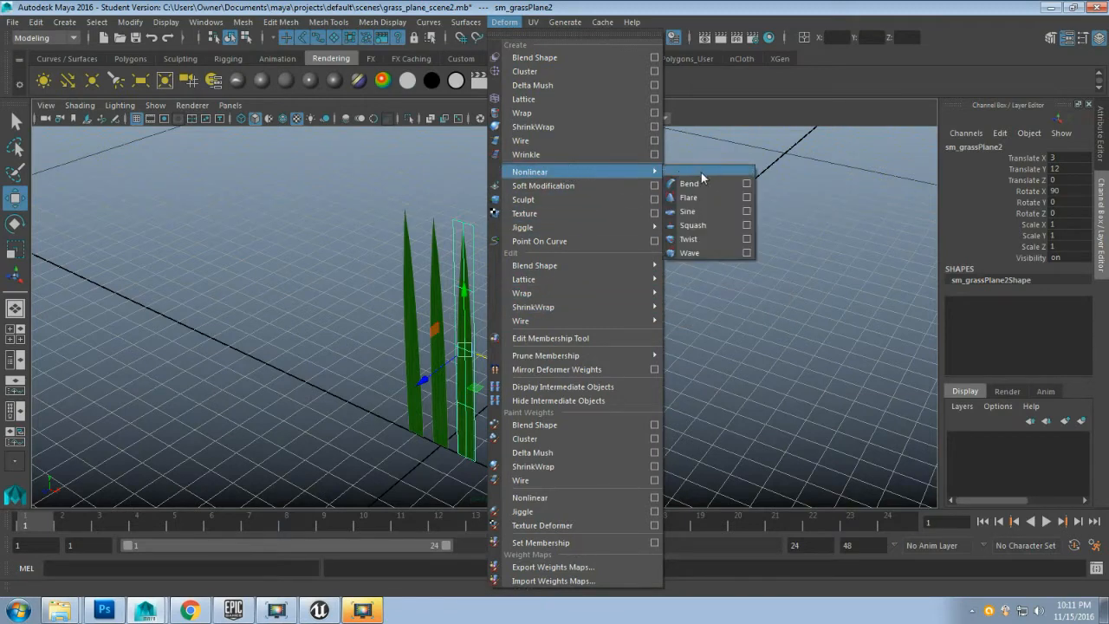
pyautogui.click(693, 182)
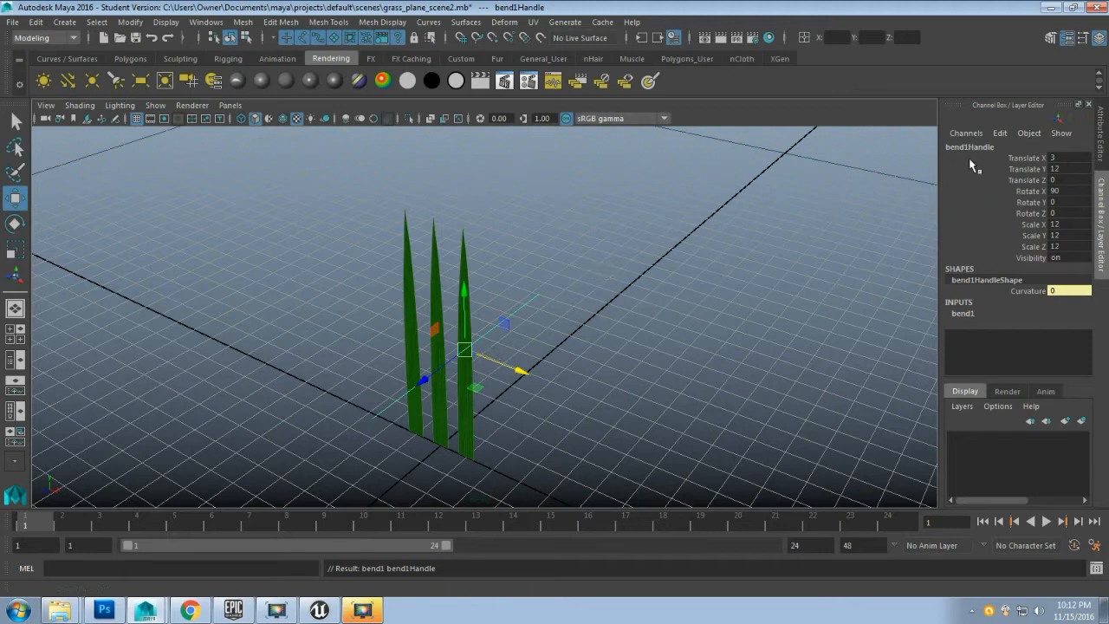
pyautogui.click(1058, 192)
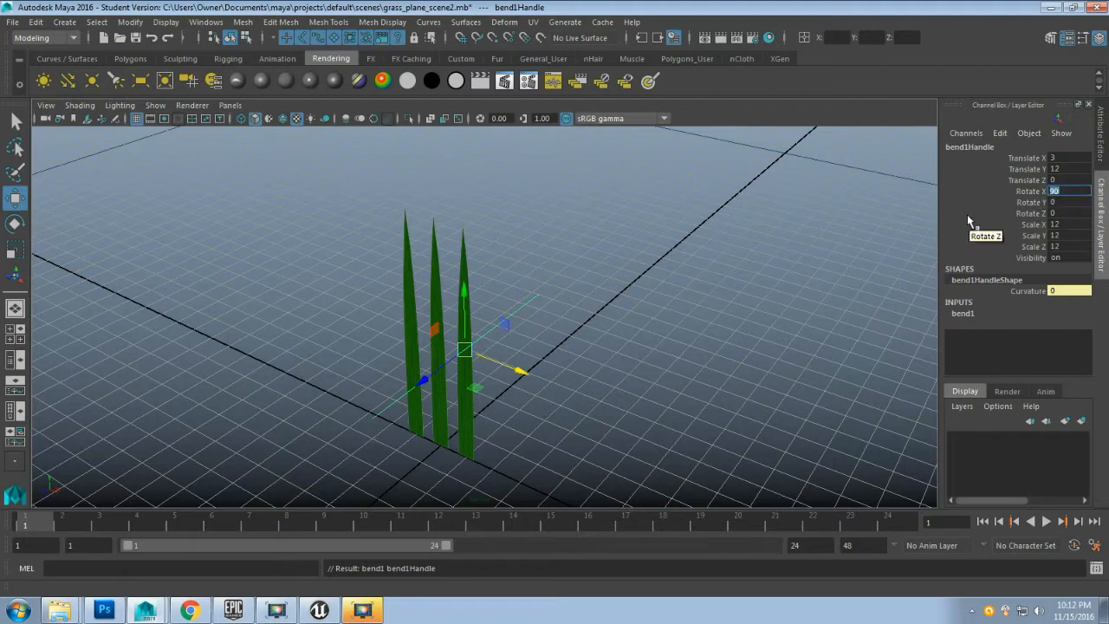
pyautogui.write('0')
pyautogui.press('Return')
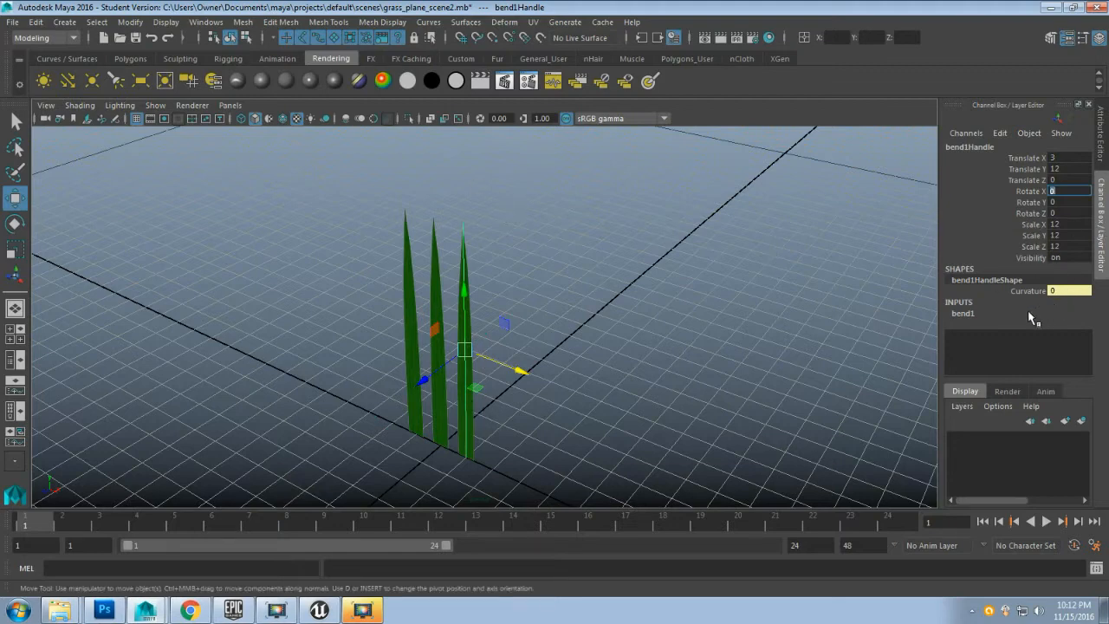
# - Expand the bend1 inputs and raise its Curvature to about 47 to curve the blade
pyautogui.click(964, 313)
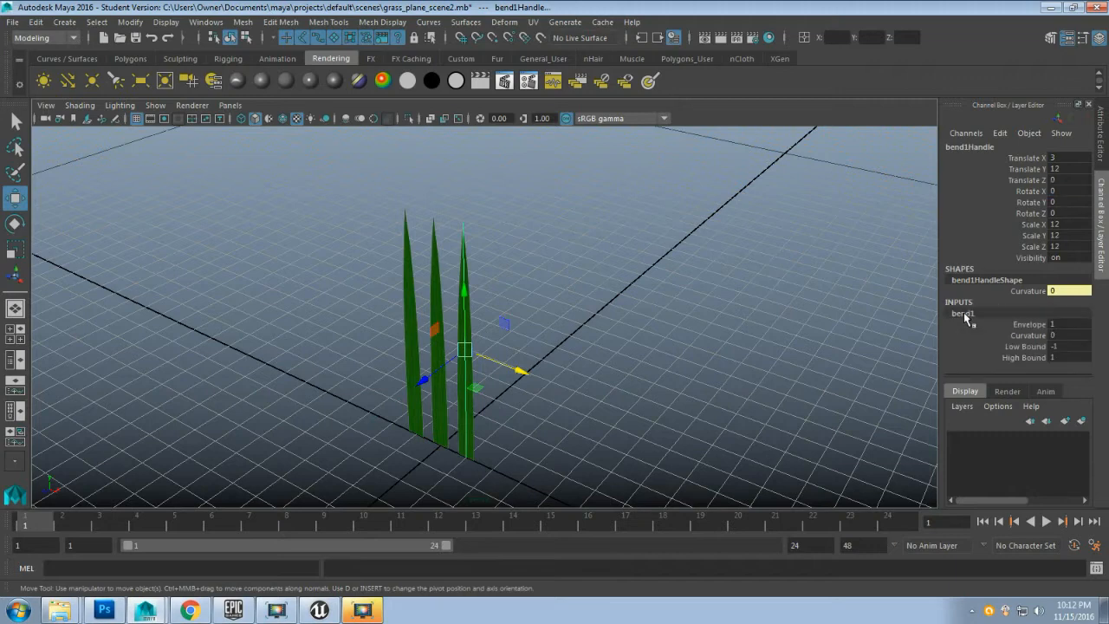
pyautogui.click(1025, 336)
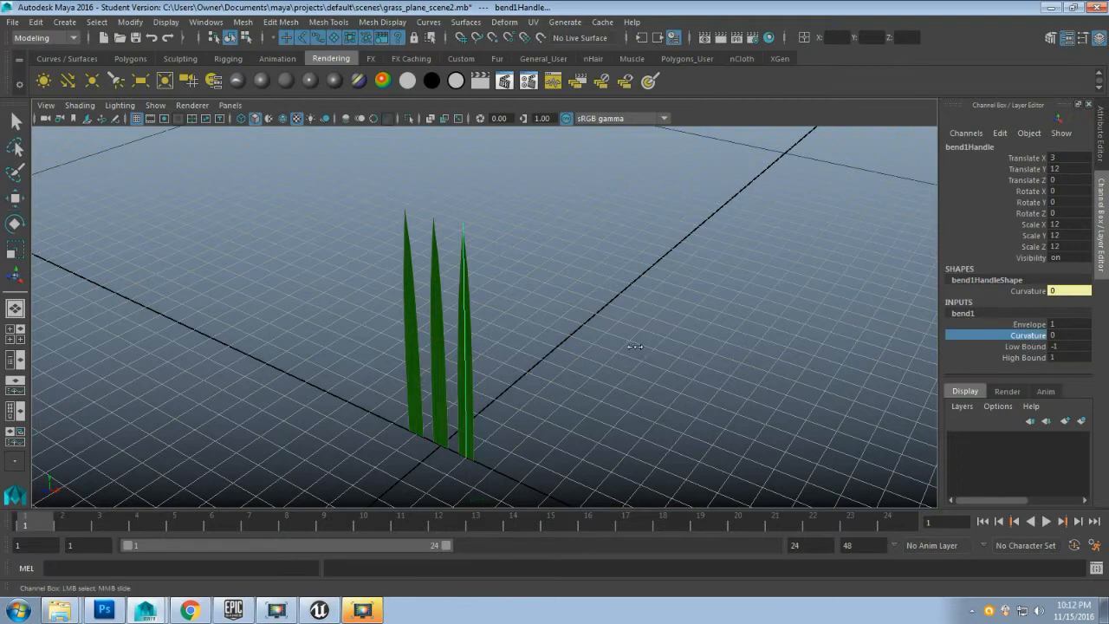
pyautogui.moveTo(635, 346); pyautogui.dragTo(683, 341, button='middle')
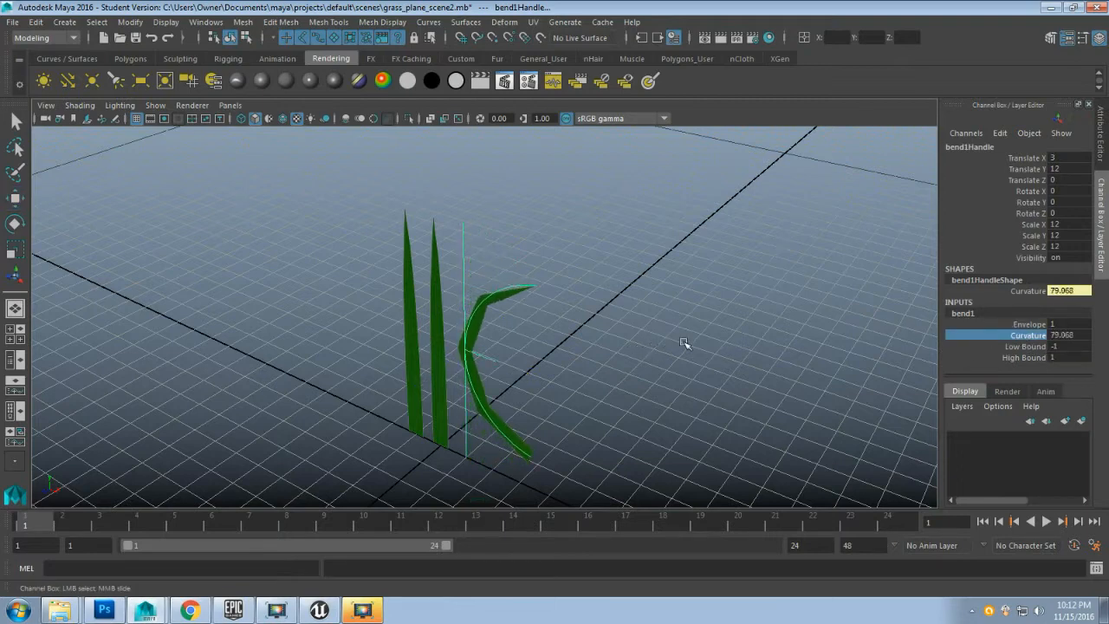
pyautogui.moveTo(566, 369)
pyautogui.keyDown('alt'); pyautogui.mouseDown()
pyautogui.moveTo(653, 361)
pyautogui.moveTo(577, 352)
pyautogui.moveTo(560, 364)
pyautogui.mouseUp(); pyautogui.keyUp('alt')
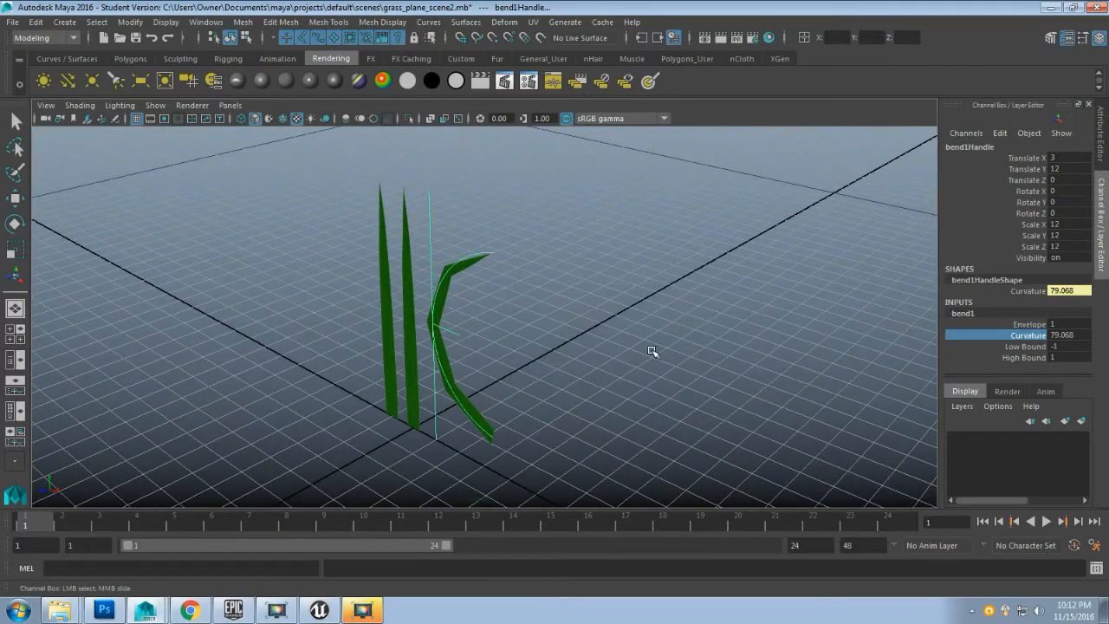
pyautogui.hotkey('ctrl', 'z')
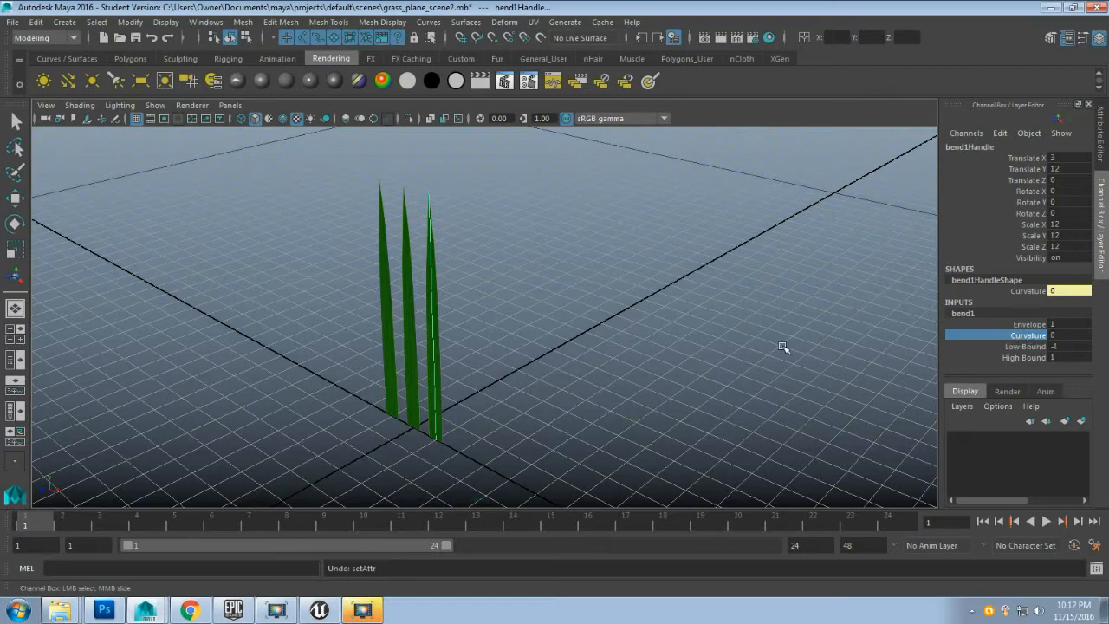
pyautogui.moveTo(782, 347); pyautogui.dragTo(796, 343, button='middle')
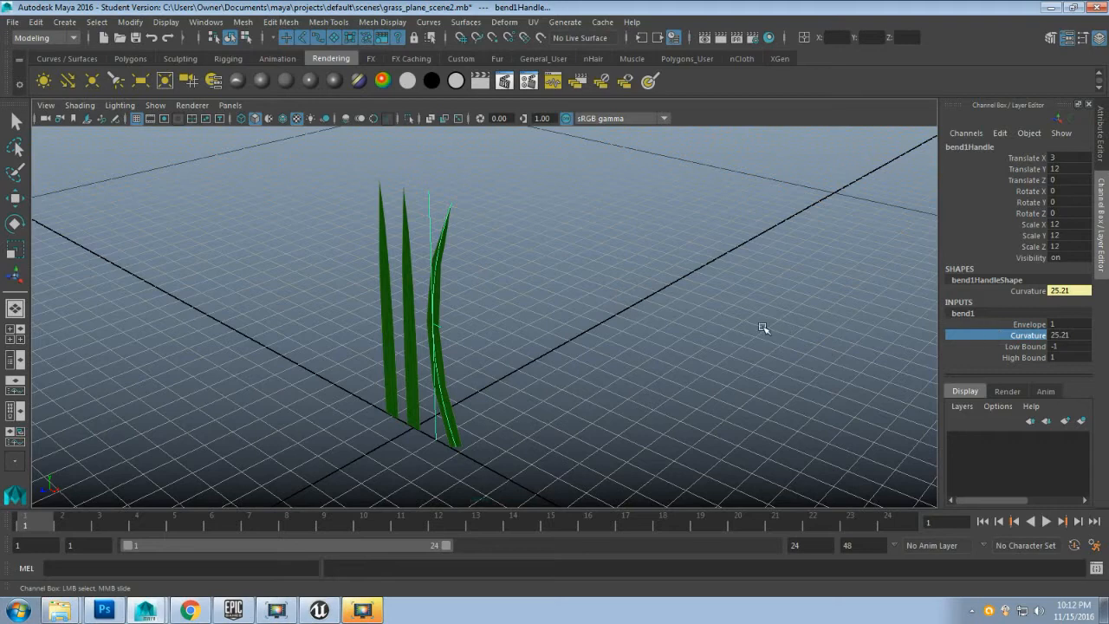
pyautogui.moveTo(762, 327)
pyautogui.mouseDown(button='middle')
pyautogui.moveTo(790, 322)
pyautogui.moveTo(775, 328)
pyautogui.mouseUp(button='middle')
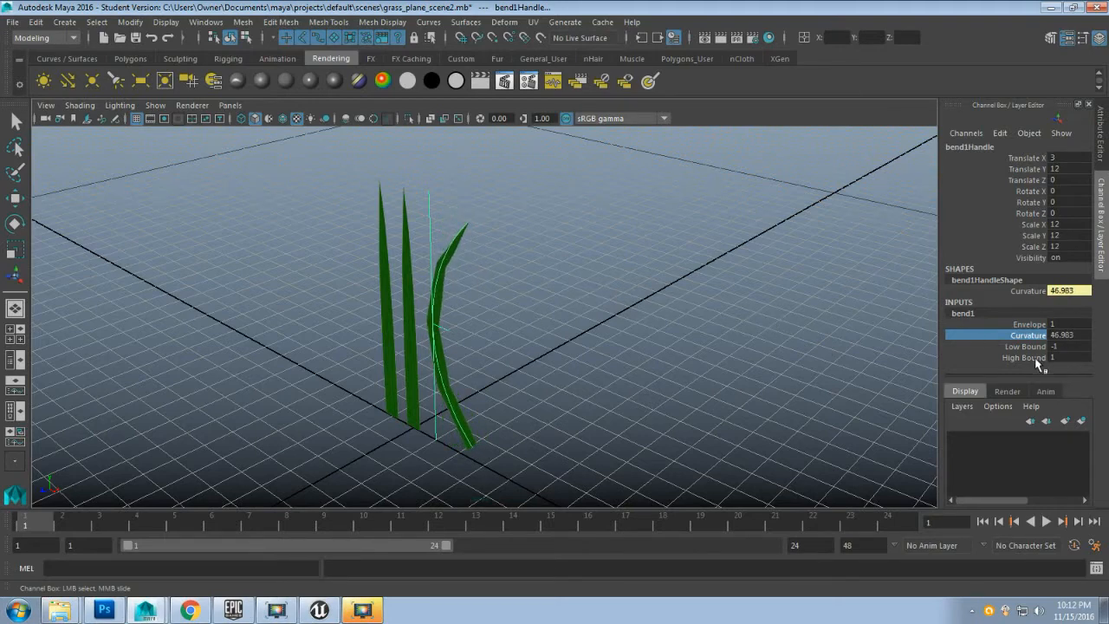
# - Set the bend's High Bound to 0.9 and its Low Bound to 0
pyautogui.click(1031, 357)
pyautogui.moveTo(827, 350); pyautogui.dragTo(855, 356, button='middle')
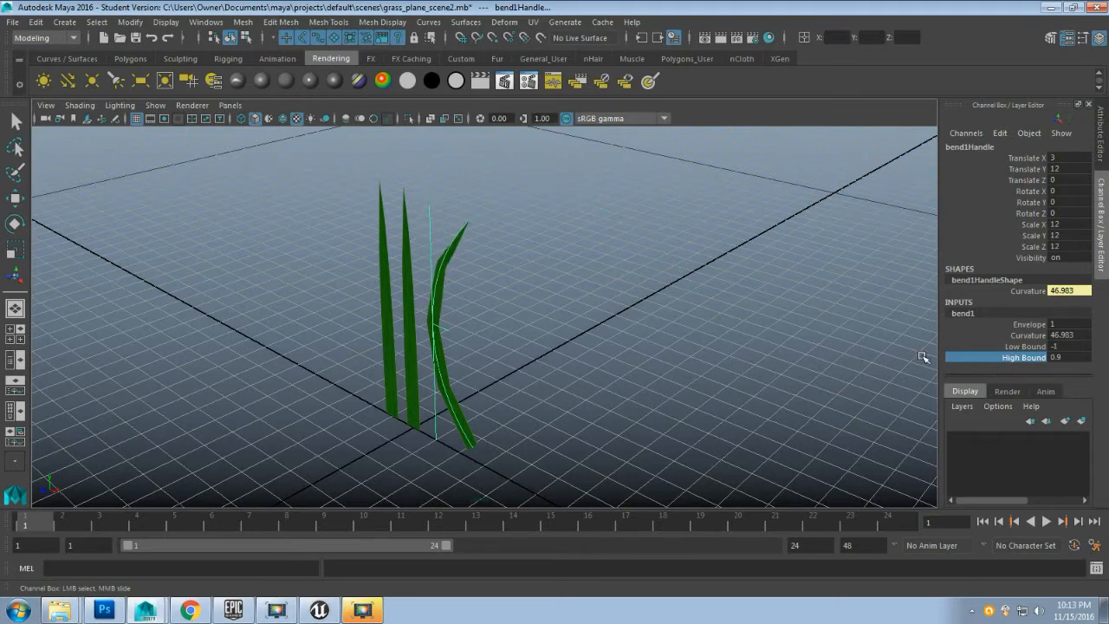
pyautogui.click(1026, 347)
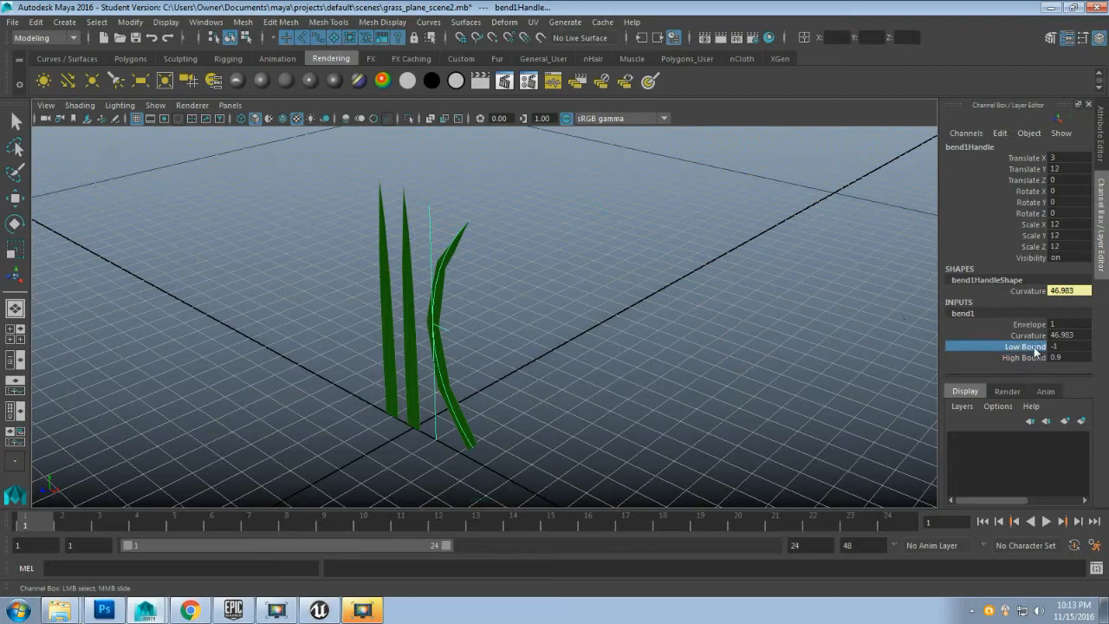
pyautogui.moveTo(752, 349)
pyautogui.mouseDown(button='middle')
pyautogui.moveTo(738, 347)
pyautogui.moveTo(760, 345)
pyautogui.mouseUp(button='middle')
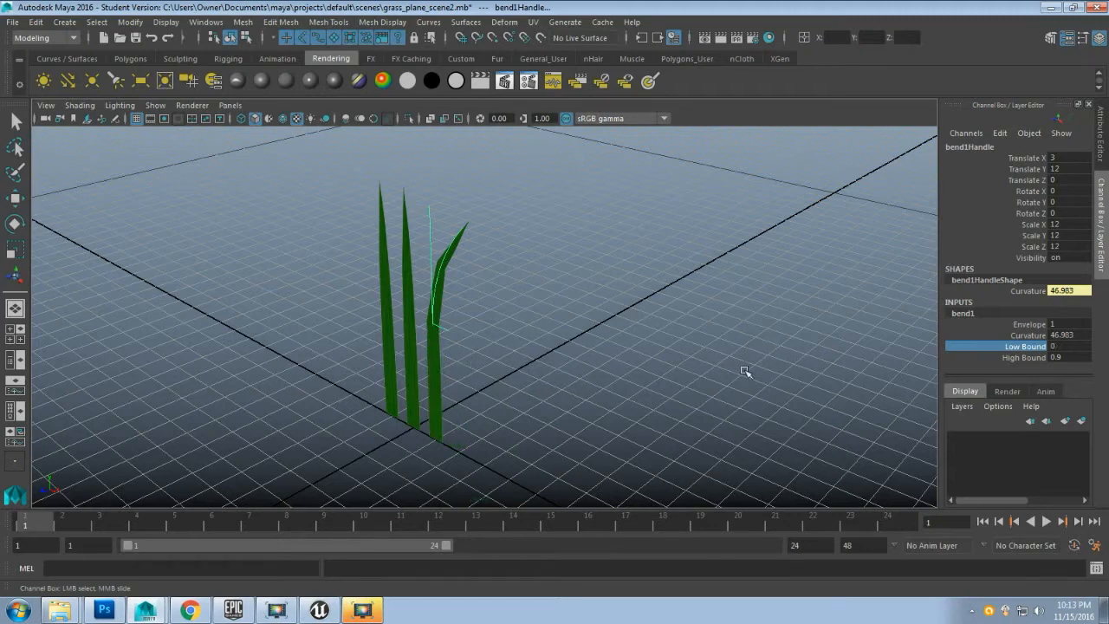
# - Set the bend deformer's High Bound to 1
pyautogui.doubleClick(1059, 359)
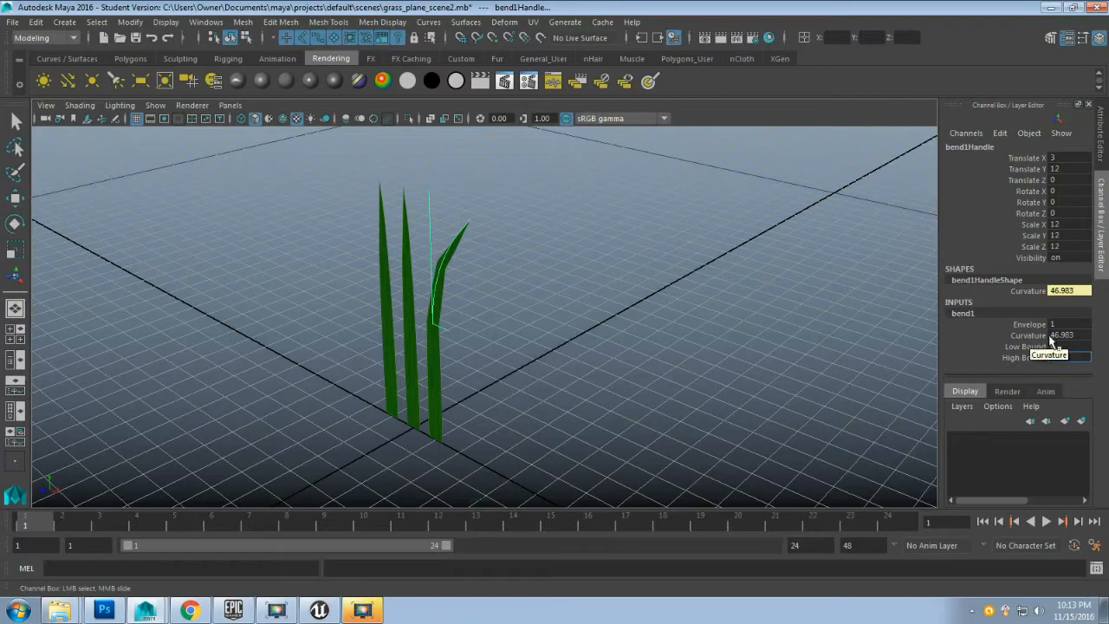
pyautogui.press('BackSpace')
pyautogui.write('1')
pyautogui.press('Return')
# - Set the bend handle's Rotate Y to 90 and inspect the bent blade up close and from farther away
pyautogui.keyDown('alt'); pyautogui.moveTo(519, 339); pyautogui.dragTo(329, 389); pyautogui.keyUp('alt')
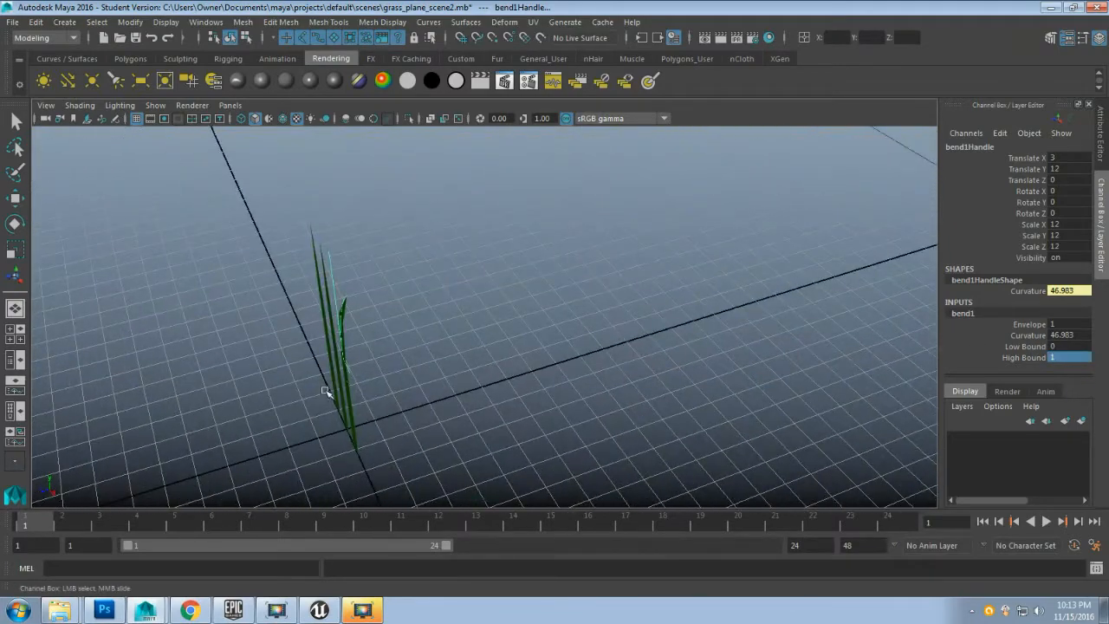
pyautogui.keyDown('alt'); pyautogui.moveTo(393, 374); pyautogui.dragTo(530, 348); pyautogui.keyUp('alt')
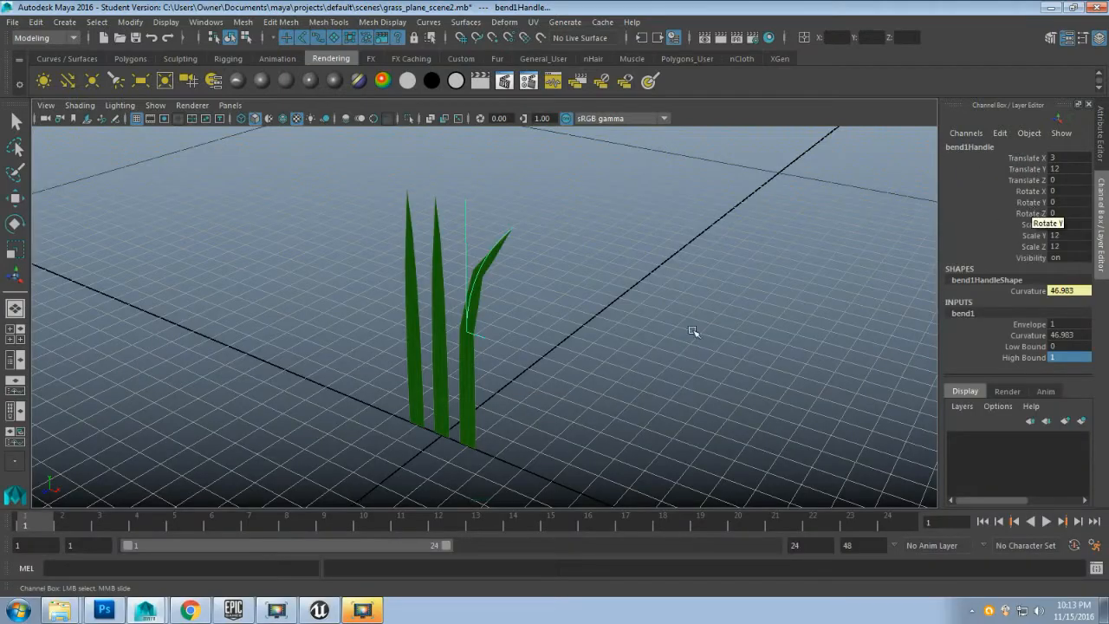
pyautogui.click(1033, 201)
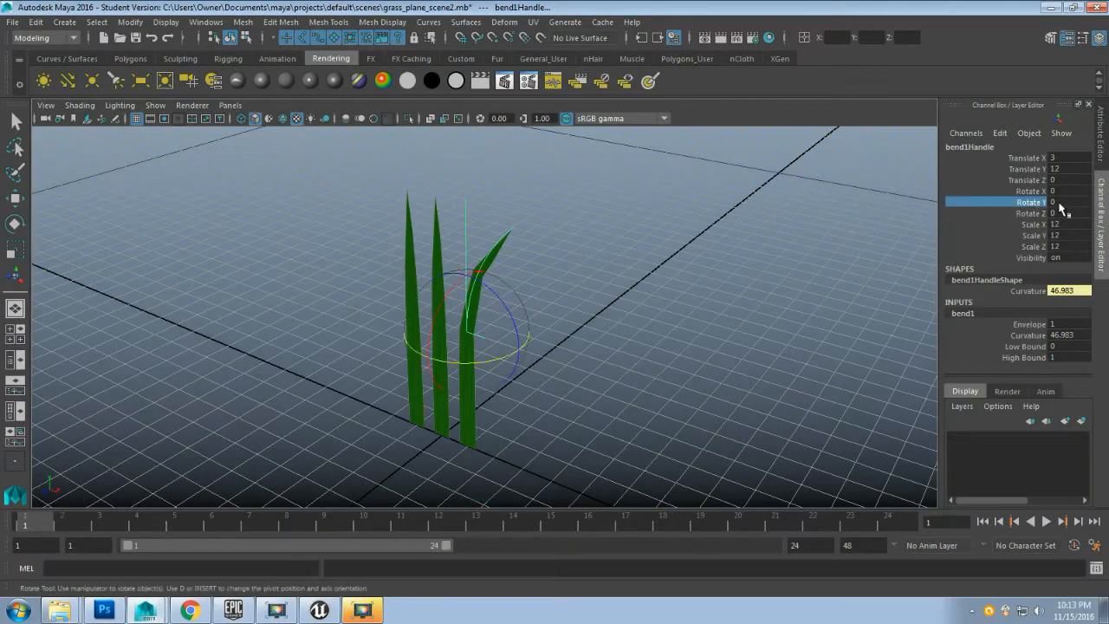
pyautogui.click(1063, 203)
pyautogui.press('Return')
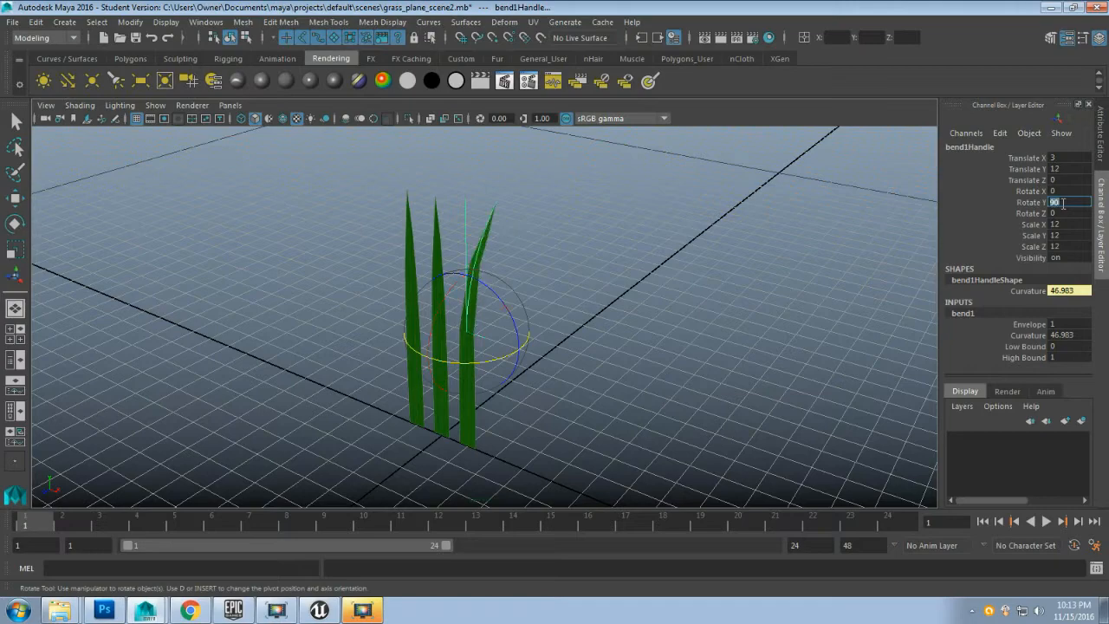
pyautogui.scroll(3, 579, 267)
pyautogui.moveTo(591, 259)
pyautogui.keyDown('alt'); pyautogui.mouseDown()
pyautogui.moveTo(518, 255)
pyautogui.moveTo(512, 265)
pyautogui.moveTo(577, 282)
pyautogui.moveTo(604, 272)
pyautogui.mouseUp(); pyautogui.keyUp('alt')
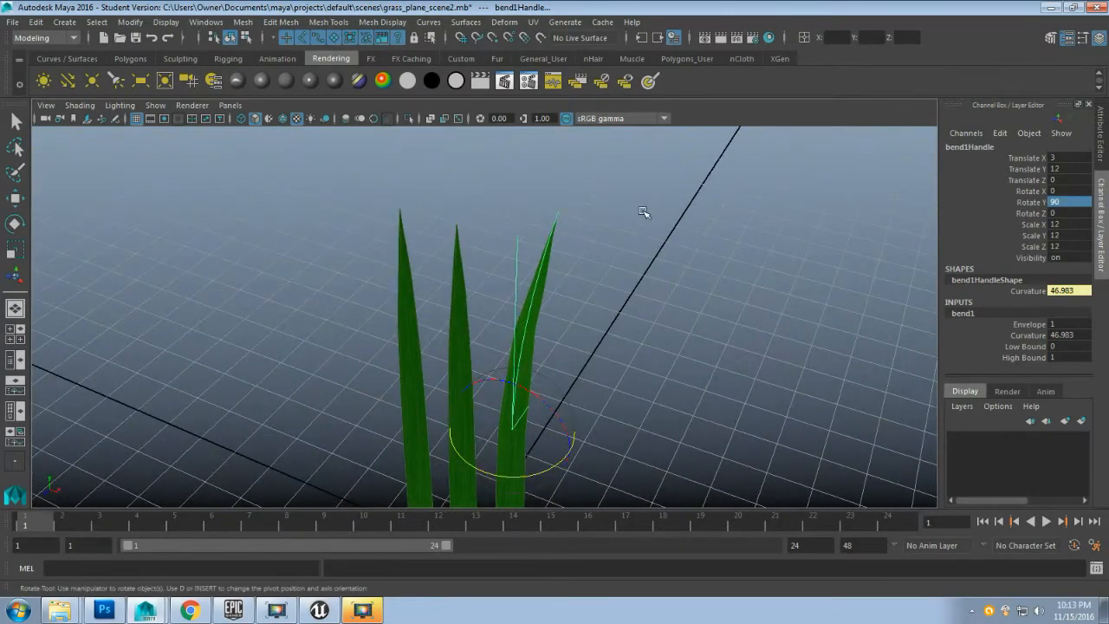
pyautogui.scroll(-3, 615, 322)
pyautogui.scroll(-3, 568, 321)
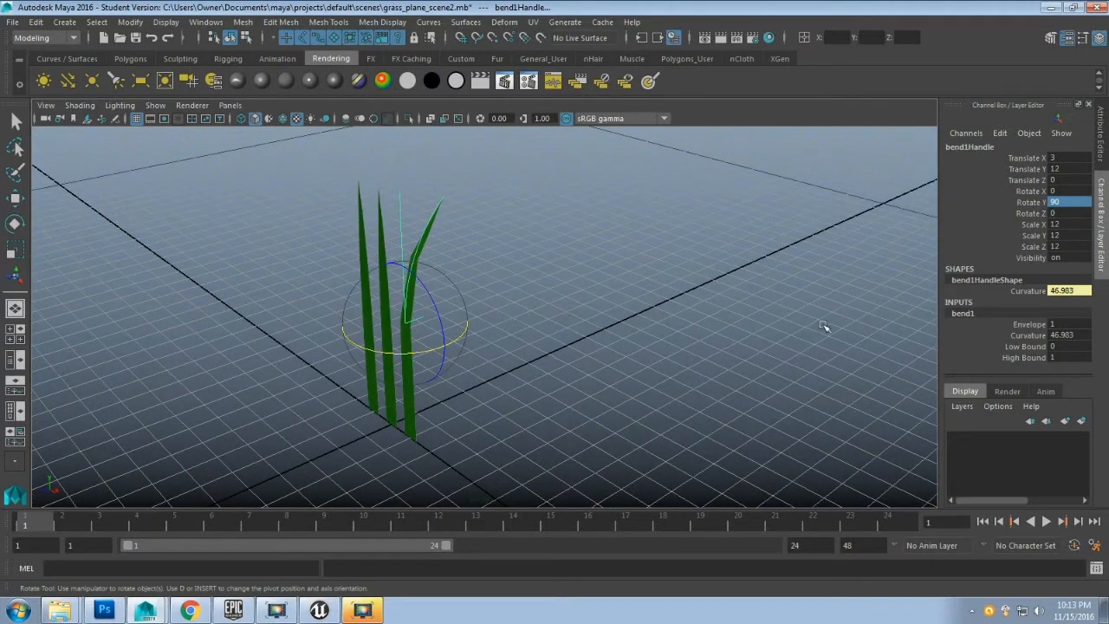
# - Try a High Bound of 1.1 on the bend deformer, and restore it to 1
pyautogui.click(1025, 347)
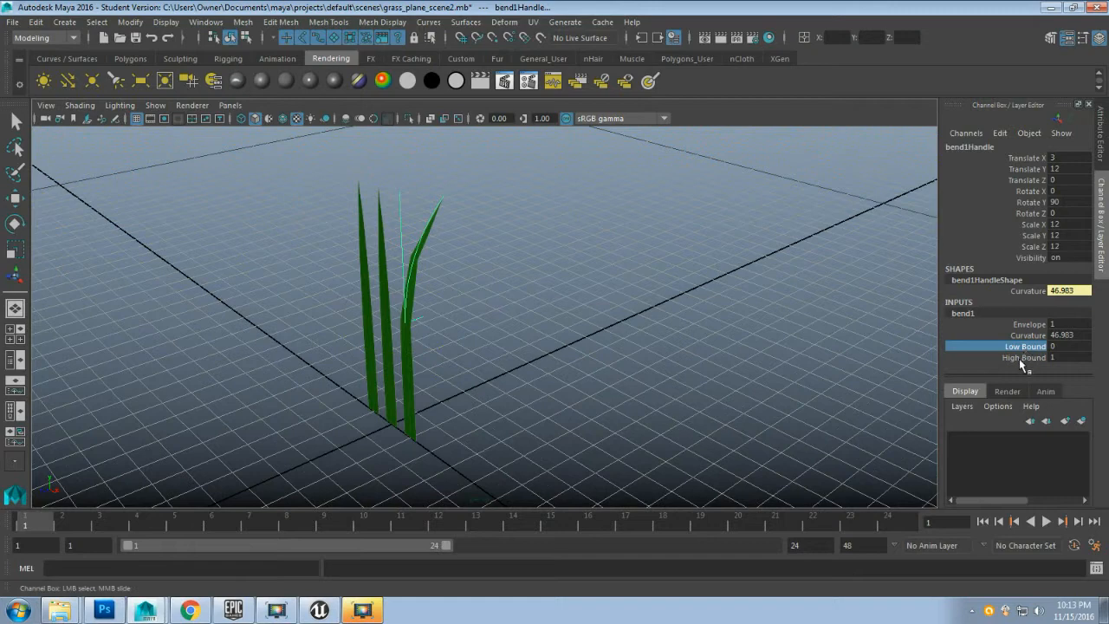
pyautogui.click(1019, 359)
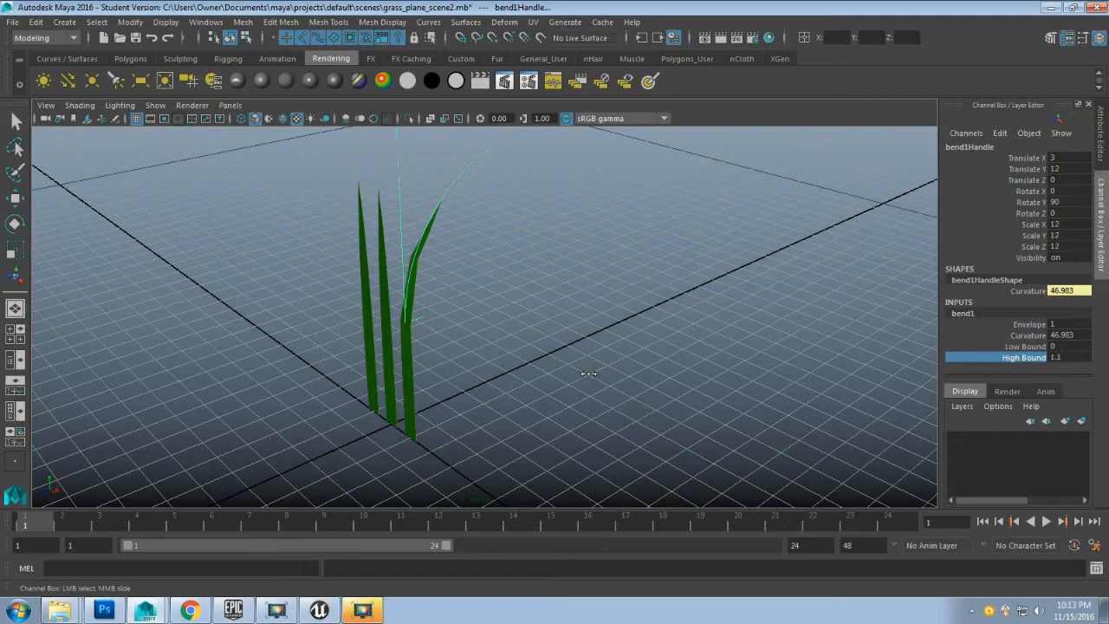
pyautogui.click(1064, 356)
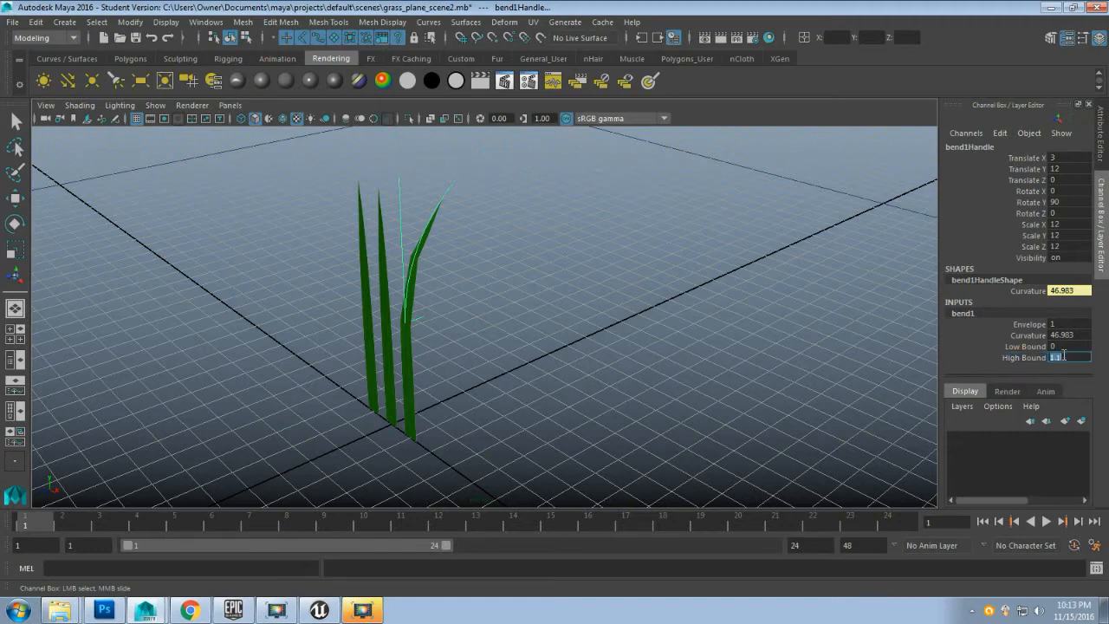
# - Set the bend deformer's Low Bound to -0.5 so the lower part of the blade curves too
pyautogui.click(1026, 347)
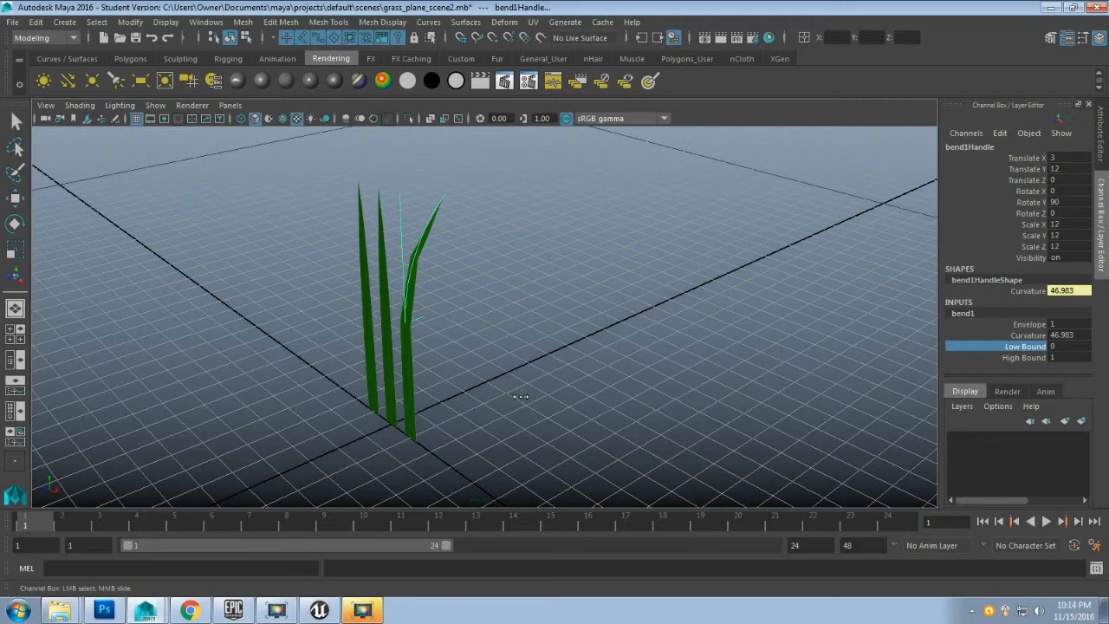
pyautogui.moveTo(519, 397); pyautogui.dragTo(508, 397, button='middle')
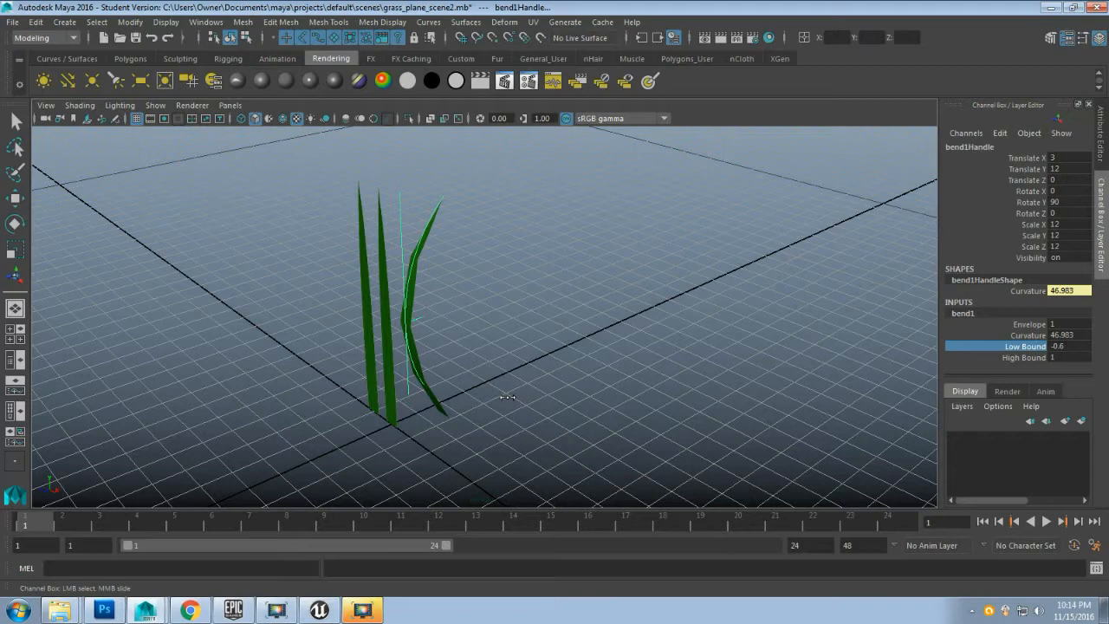
pyautogui.doubleClick(1083, 347)
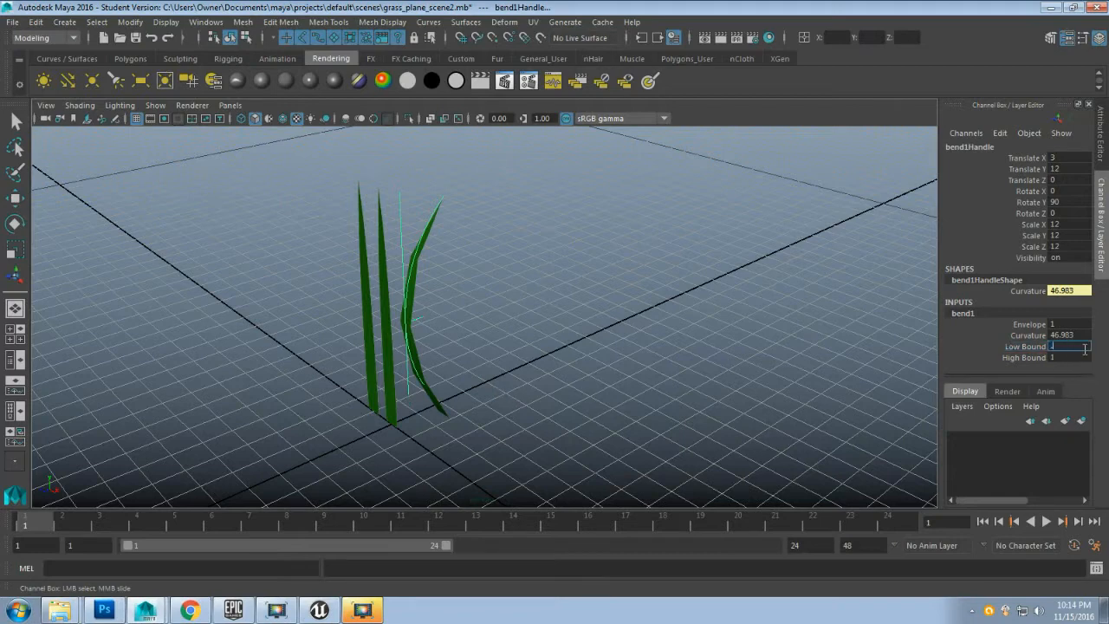
pyautogui.write('-0.5')
pyautogui.press('Return')
pyautogui.keyDown('alt'); pyautogui.moveTo(433, 320); pyautogui.dragTo(500, 332); pyautogui.keyUp('alt')
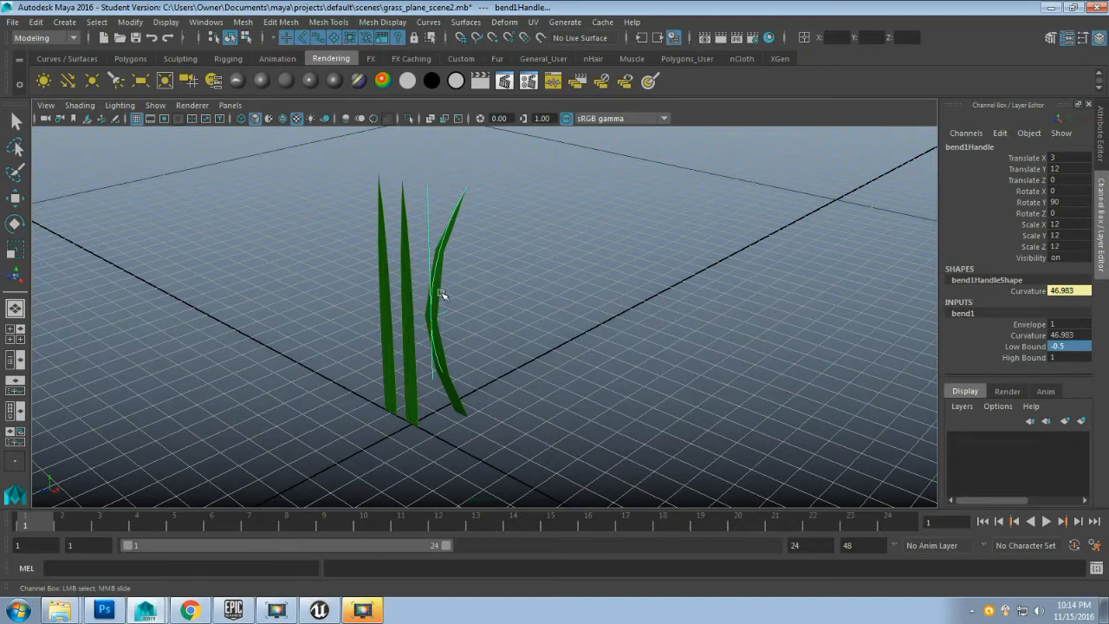
# - Select the bent blade and delete its history to bake in the deformation
pyautogui.click(453, 402)
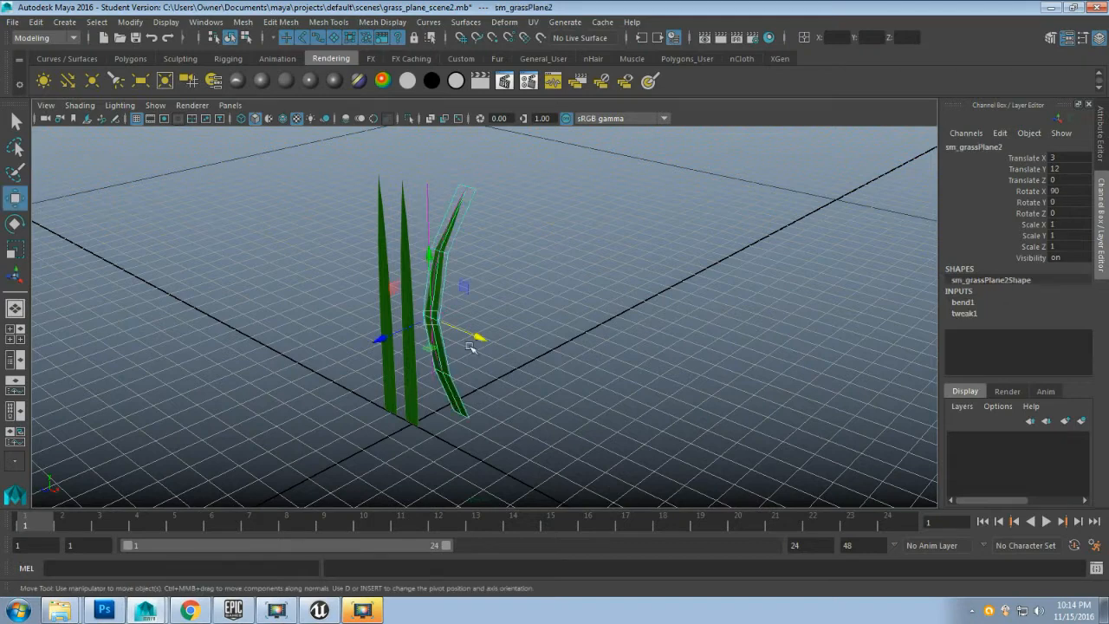
pyautogui.click(41, 21)
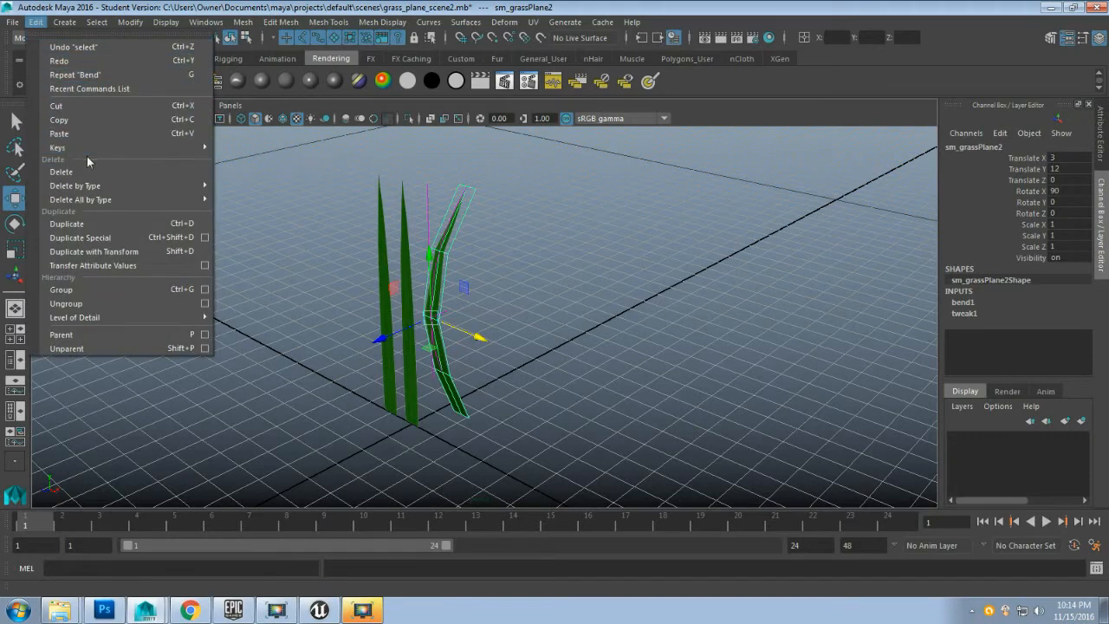
pyautogui.moveTo(104, 186)
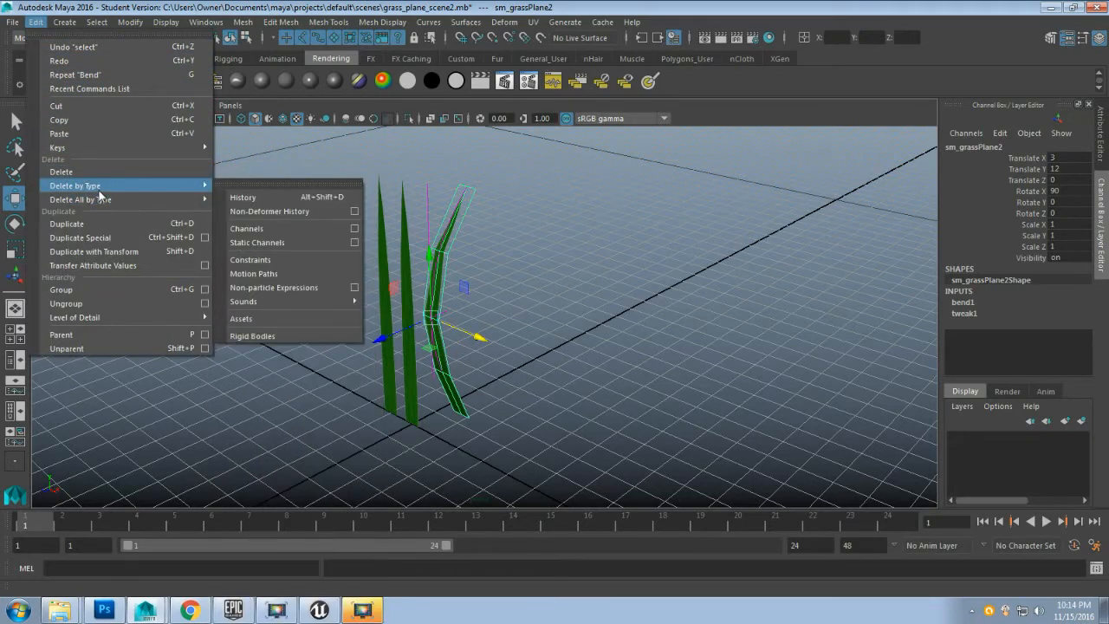
pyautogui.click(292, 197)
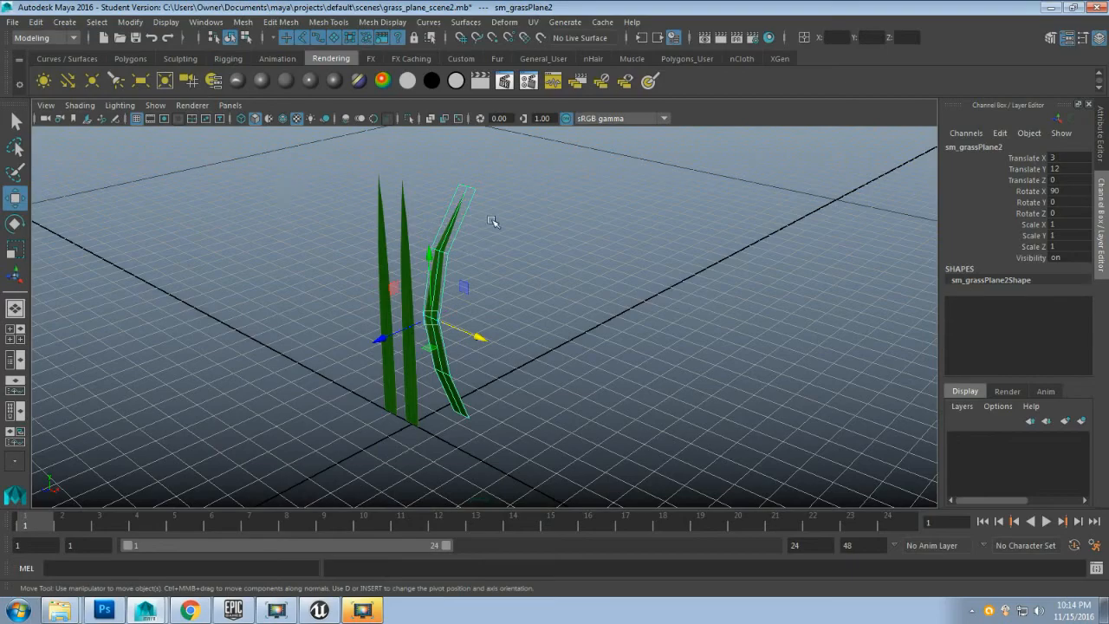
# - Rotate the bent blade to a Rotate X of 75 so its base stands more upright
pyautogui.keyDown('alt'); pyautogui.moveTo(532, 339); pyautogui.dragTo(481, 344); pyautogui.keyUp('alt')
pyautogui.keyDown('alt'); pyautogui.moveTo(318, 335); pyautogui.dragTo(553, 346); pyautogui.keyUp('alt')
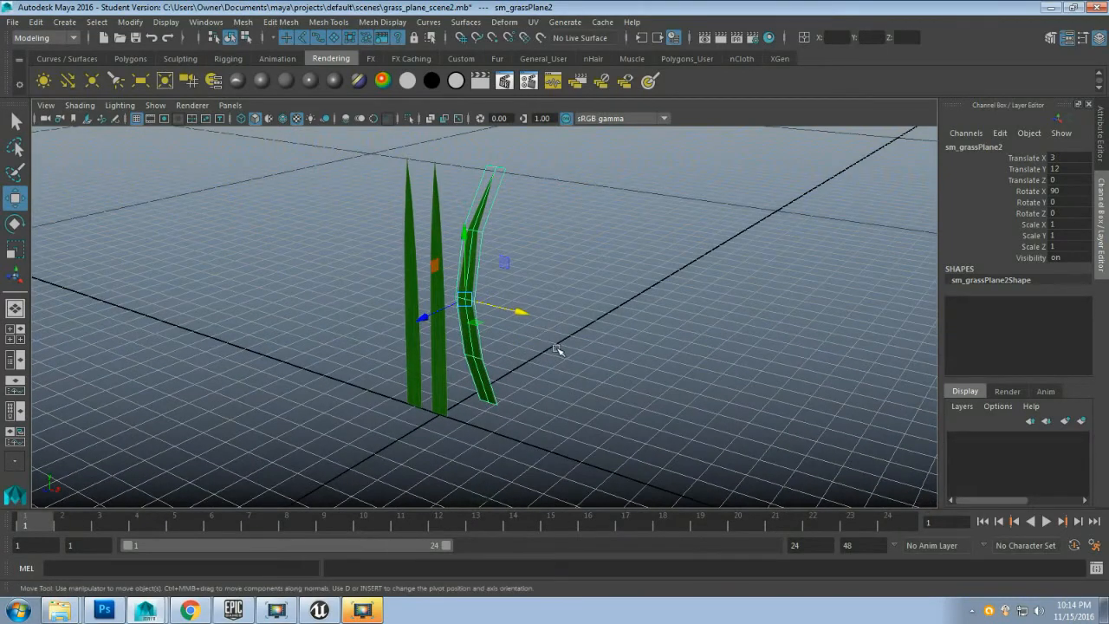
pyautogui.press('e')
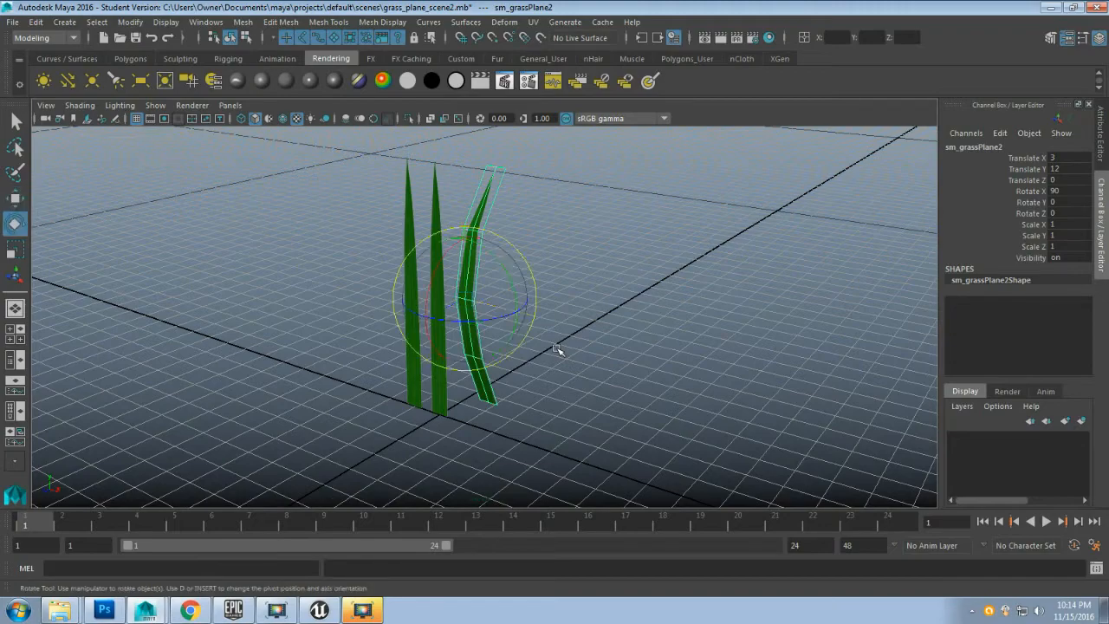
pyautogui.keyDown('alt'); pyautogui.moveTo(551, 374); pyautogui.dragTo(451, 349); pyautogui.keyUp('alt')
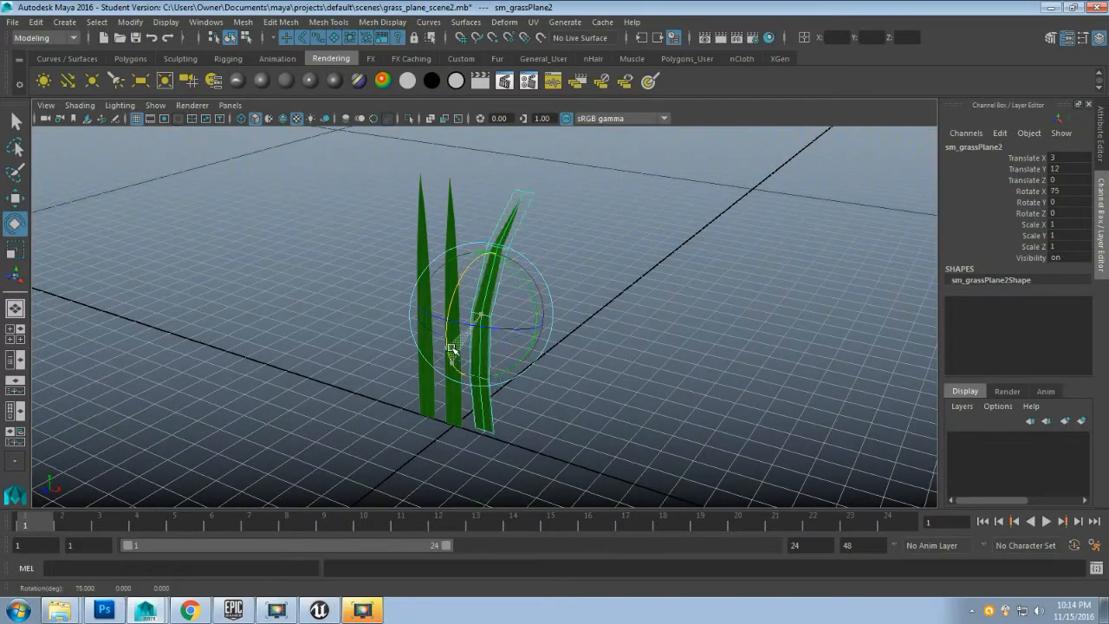
# - Lower the bent blade to a Translate Y of about 11.78 so its base meets the ground grid
pyautogui.keyDown('alt'); pyautogui.moveTo(644, 401); pyautogui.dragTo(580, 382); pyautogui.keyUp('alt')
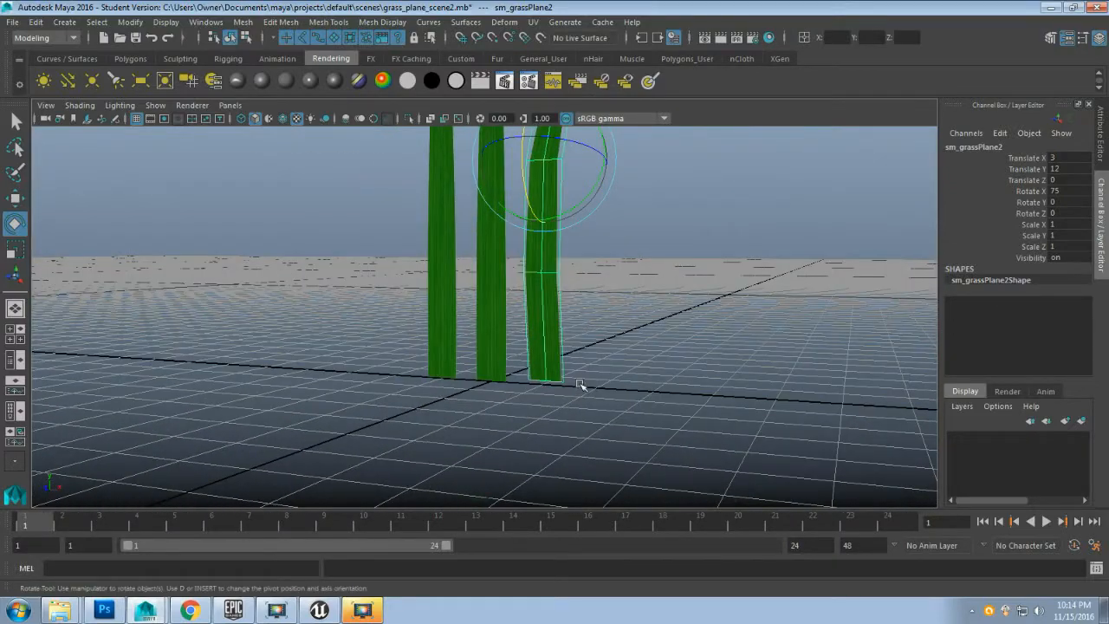
pyautogui.press('w')
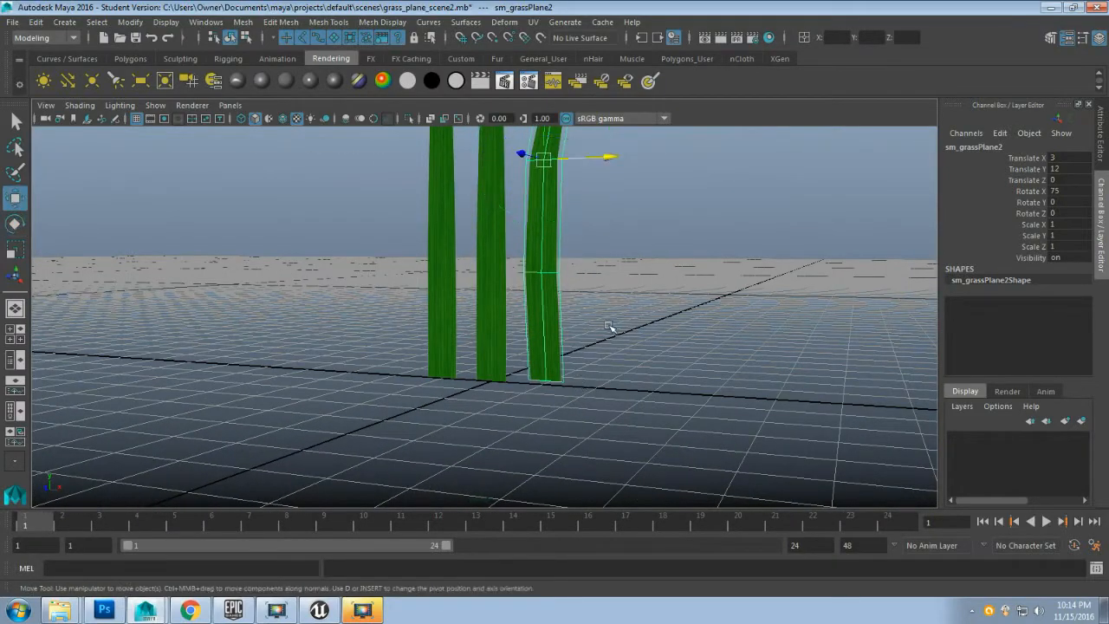
pyautogui.keyDown('alt'); pyautogui.moveTo(636, 259); pyautogui.dragTo(602, 312, button='middle'); pyautogui.keyUp('alt')
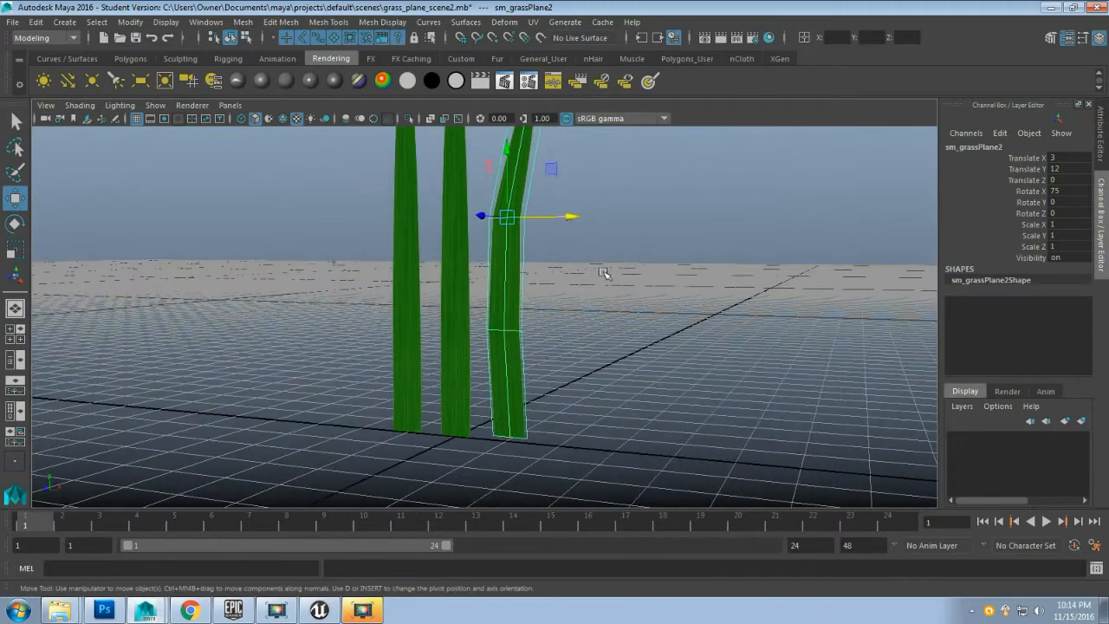
pyautogui.moveTo(510, 150); pyautogui.dragTo(510, 155)
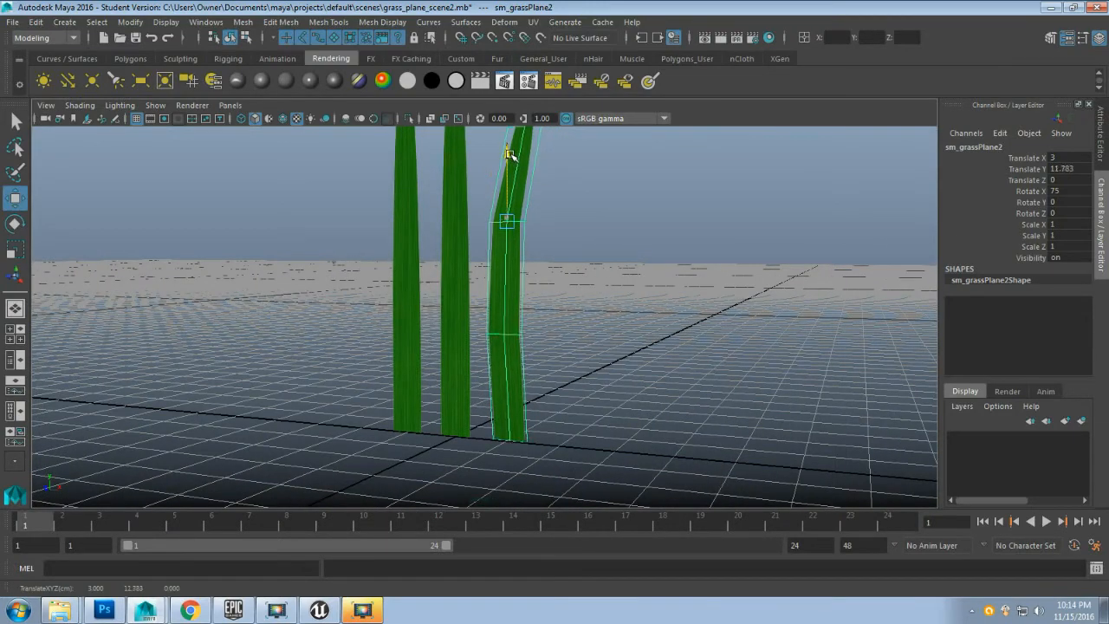
pyautogui.keyDown('alt'); pyautogui.moveTo(601, 339); pyautogui.dragTo(515, 379); pyautogui.keyUp('alt')
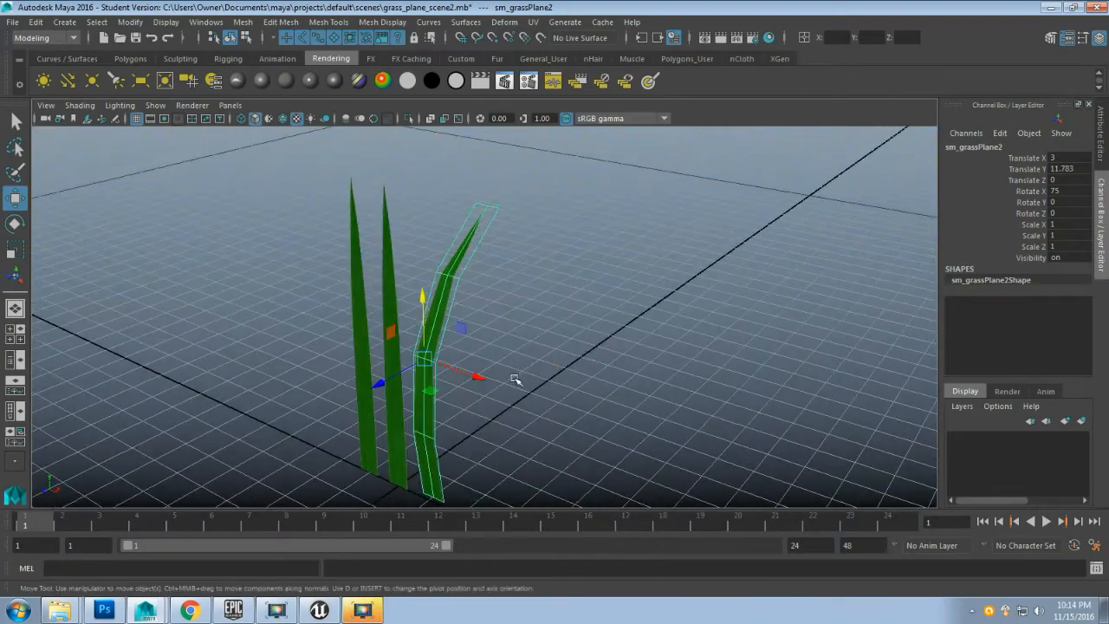
pyautogui.keyDown('alt'); pyautogui.moveTo(515, 380); pyautogui.dragTo(529, 349, button='middle'); pyautogui.keyUp('alt')
pyautogui.keyDown('alt'); pyautogui.moveTo(536, 345); pyautogui.dragTo(539, 347); pyautogui.keyUp('alt')
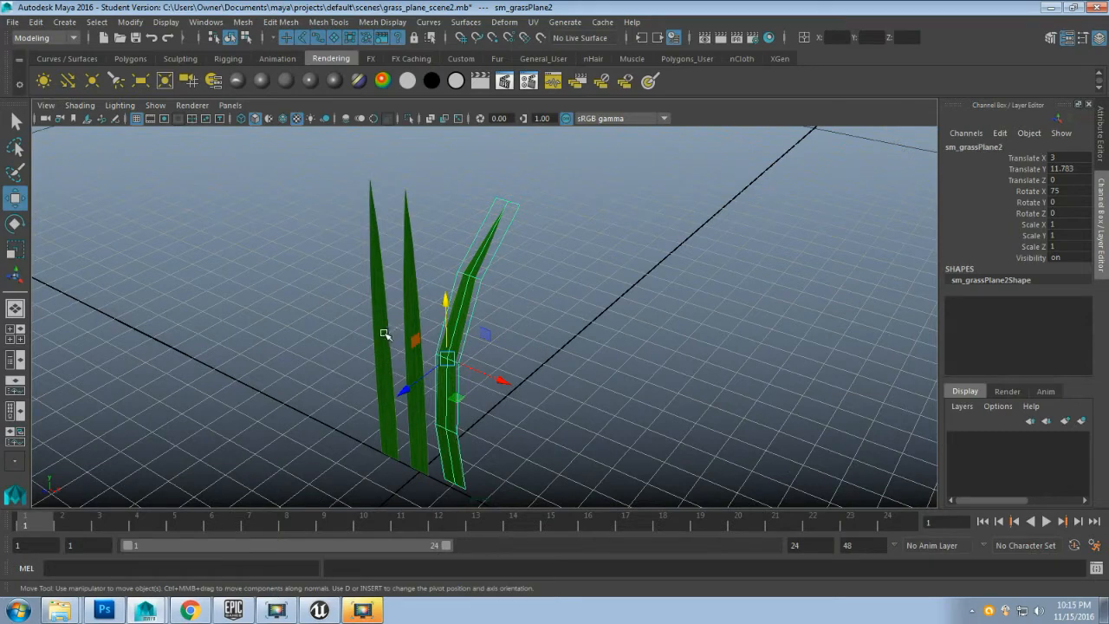
# - Select the straight blade sm_grassPlane1 and tilt it with the Rotate tool to vary its lean
pyautogui.click(413, 272)
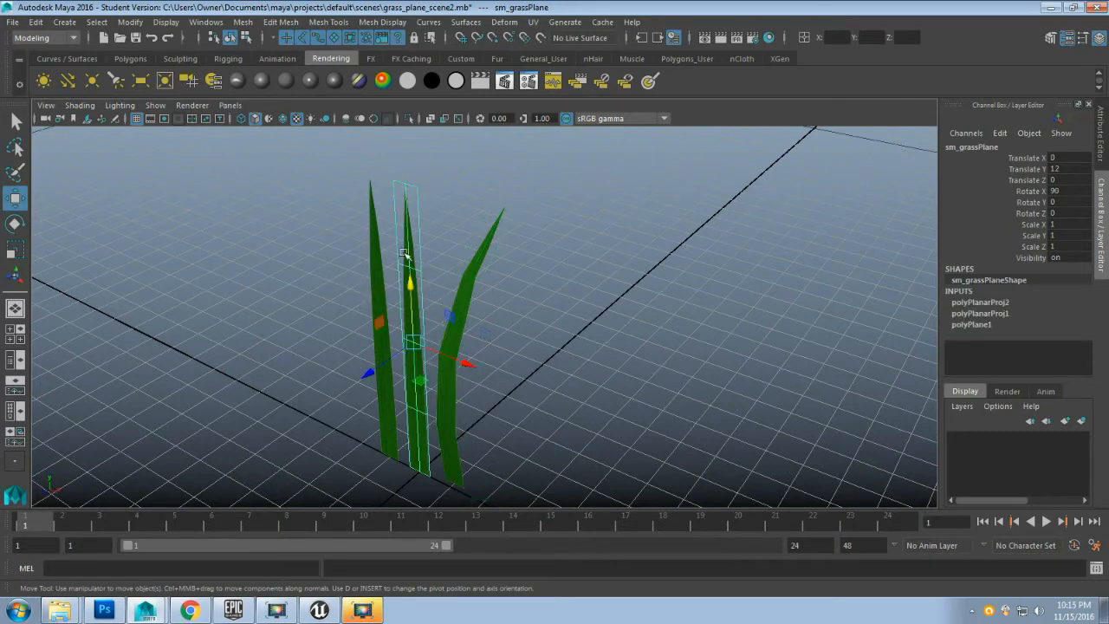
pyautogui.scroll(-4, 539, 337)
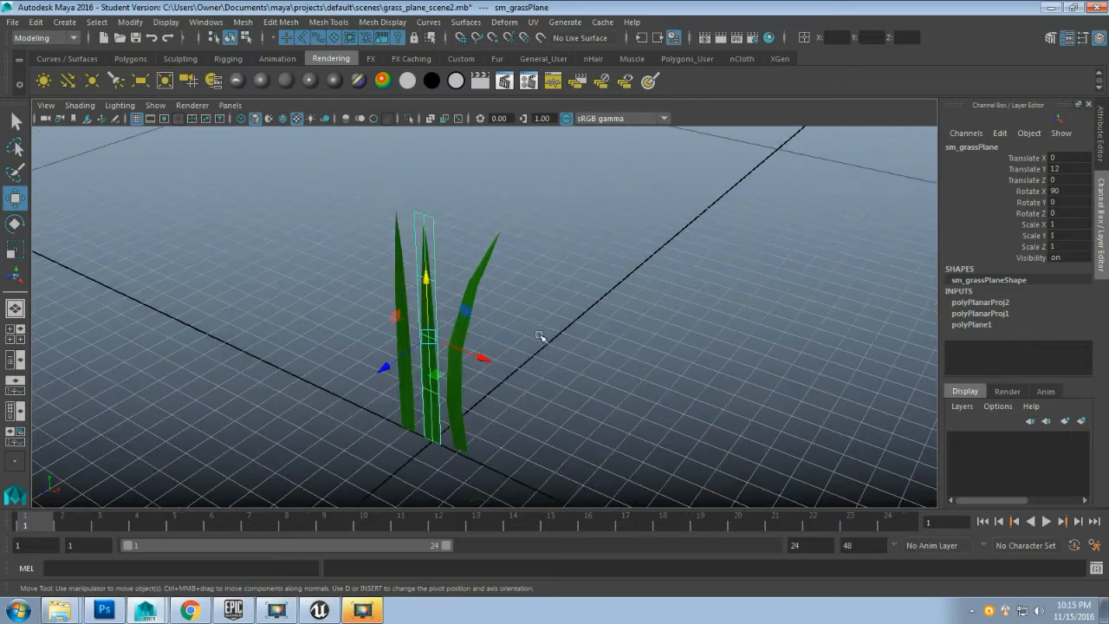
pyautogui.scroll(2, 536, 351)
pyautogui.keyDown('alt'); pyautogui.moveTo(537, 351); pyautogui.dragTo(400, 328); pyautogui.keyUp('alt')
pyautogui.click(438, 275)
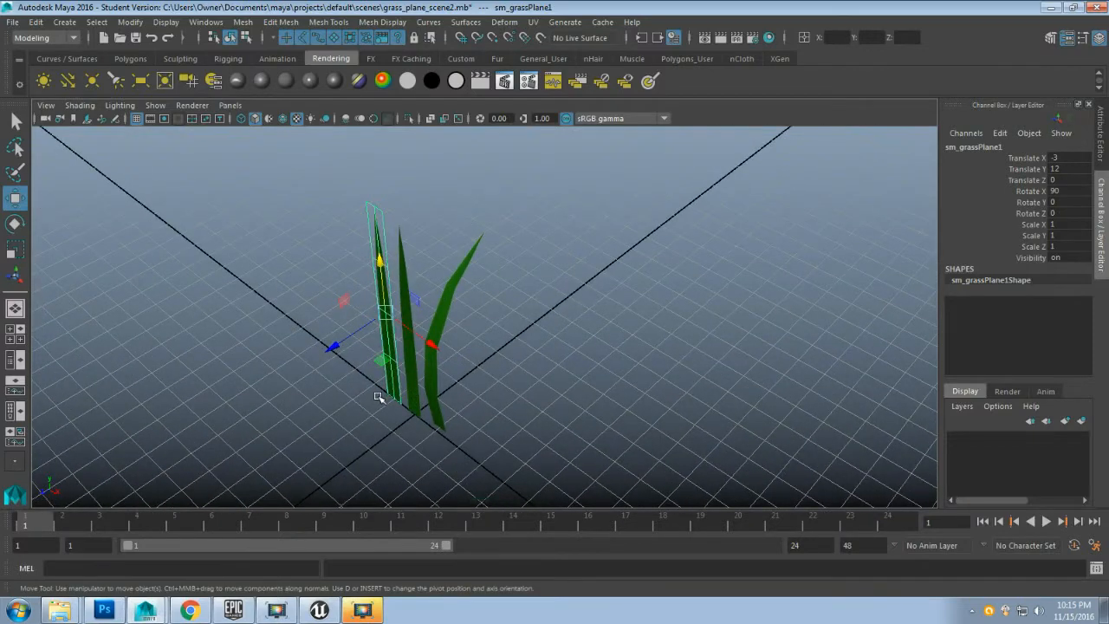
pyautogui.press('e')
pyautogui.moveTo(346, 312); pyautogui.dragTo(266, 410)
# - Duplicate the bent blade and move the copy along X to about -8.3, beyond the straight blades
pyautogui.click(442, 393)
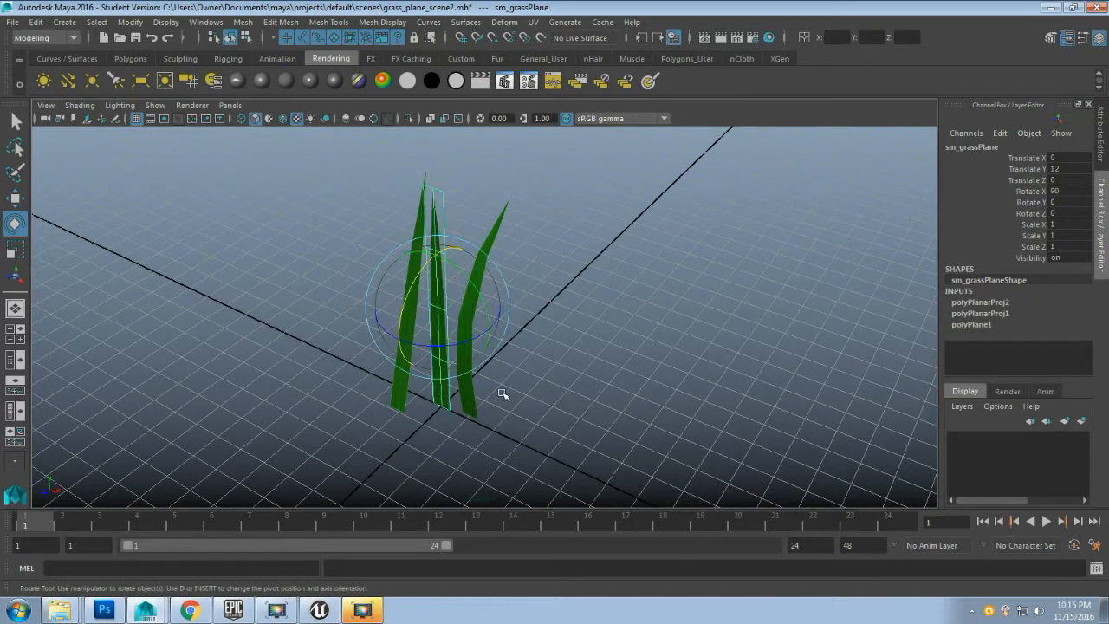
pyautogui.click(465, 404)
pyautogui.keyDown('alt'); pyautogui.moveTo(384, 430); pyautogui.dragTo(401, 433); pyautogui.keyUp('alt')
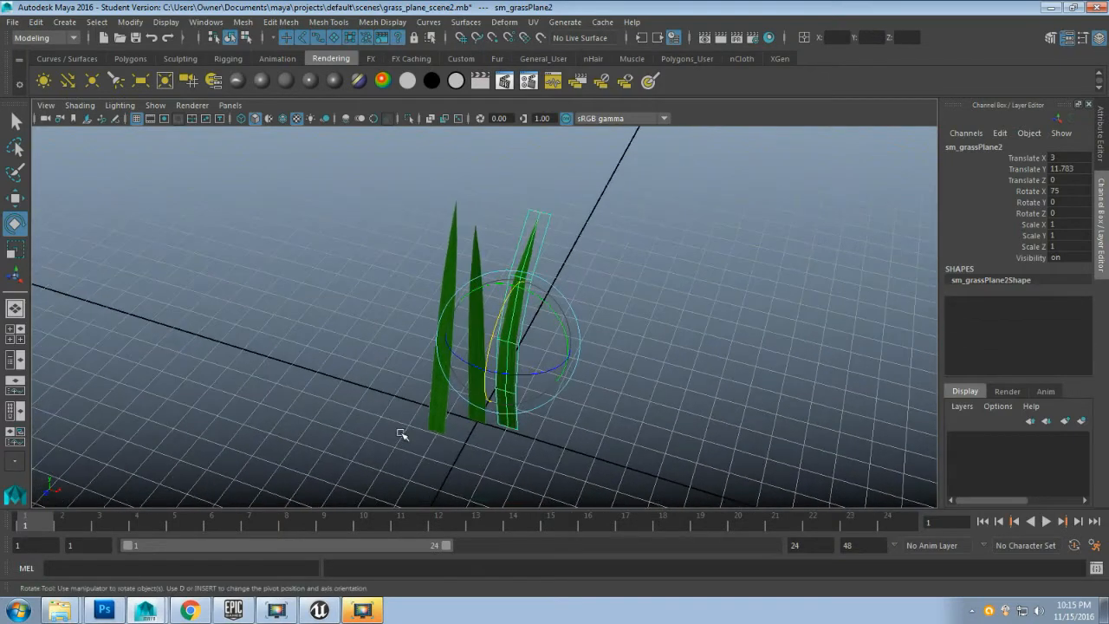
pyautogui.press('w')
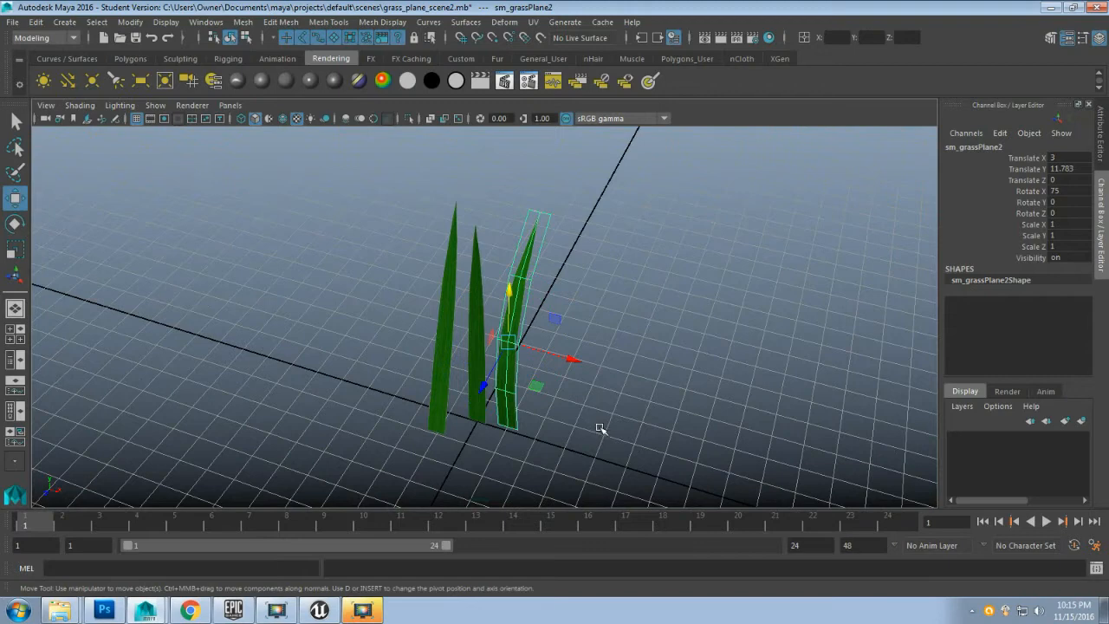
pyautogui.hotkey('ctrl', 'd')
pyautogui.moveTo(572, 358); pyautogui.dragTo(428, 335)
# - Rotate the duplicated bent blade to about 71, 43.7 and -12 degrees in X, Y and Z
pyautogui.press('e')
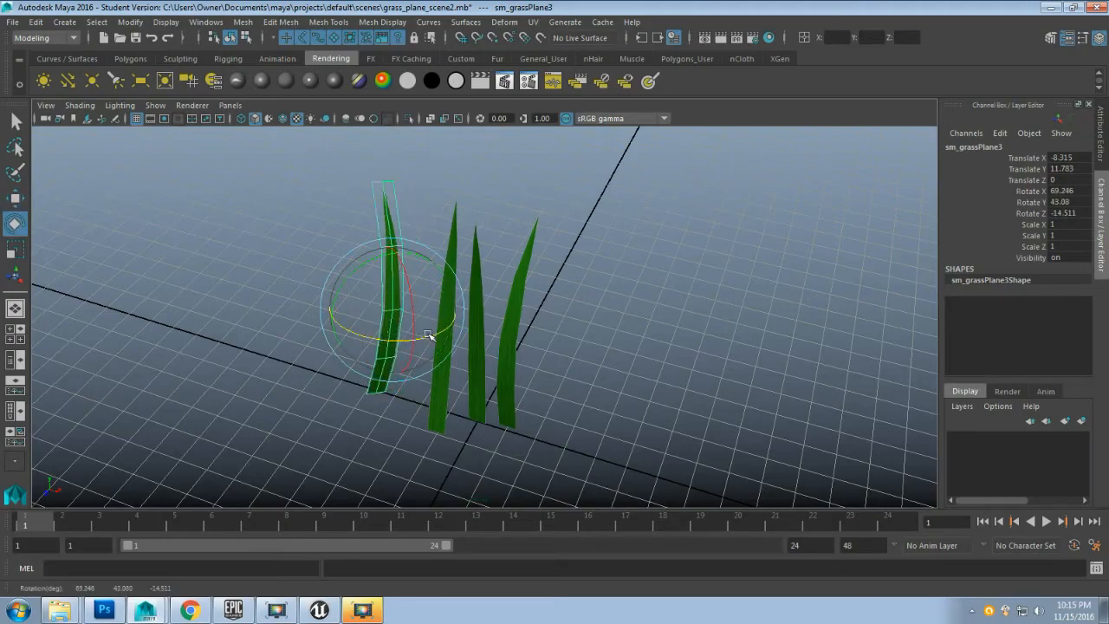
pyautogui.moveTo(601, 364)
pyautogui.keyDown('alt'); pyautogui.mouseDown()
pyautogui.moveTo(503, 344)
pyautogui.moveTo(414, 344)
pyautogui.moveTo(603, 348)
pyautogui.mouseUp(); pyautogui.keyUp('alt')
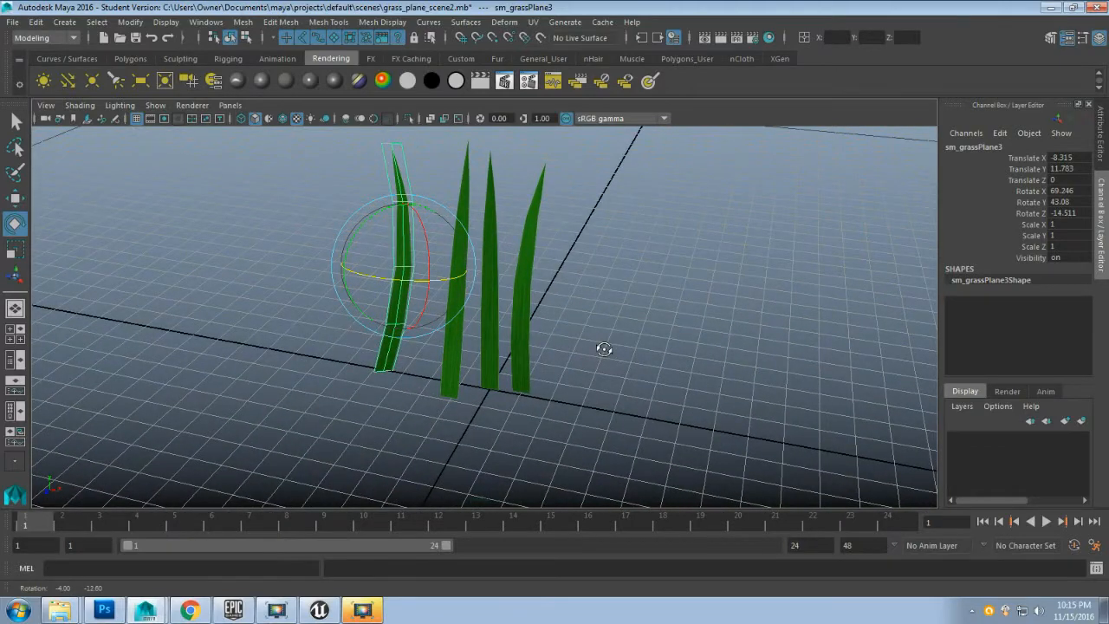
pyautogui.hotkey('ctrl', 'z')
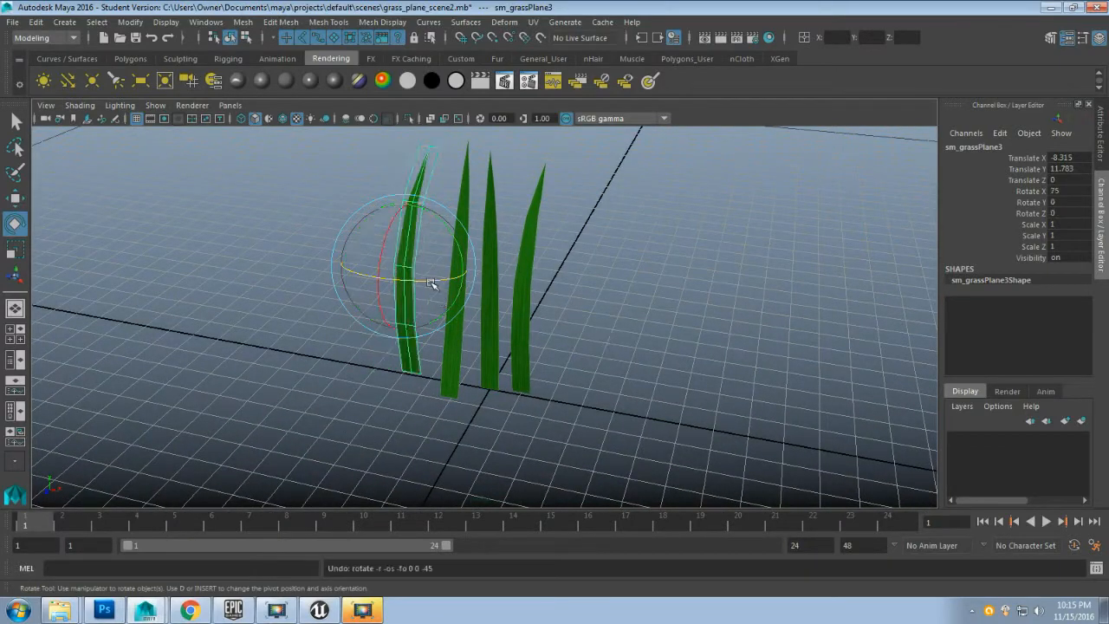
pyautogui.moveTo(430, 284); pyautogui.dragTo(468, 276)
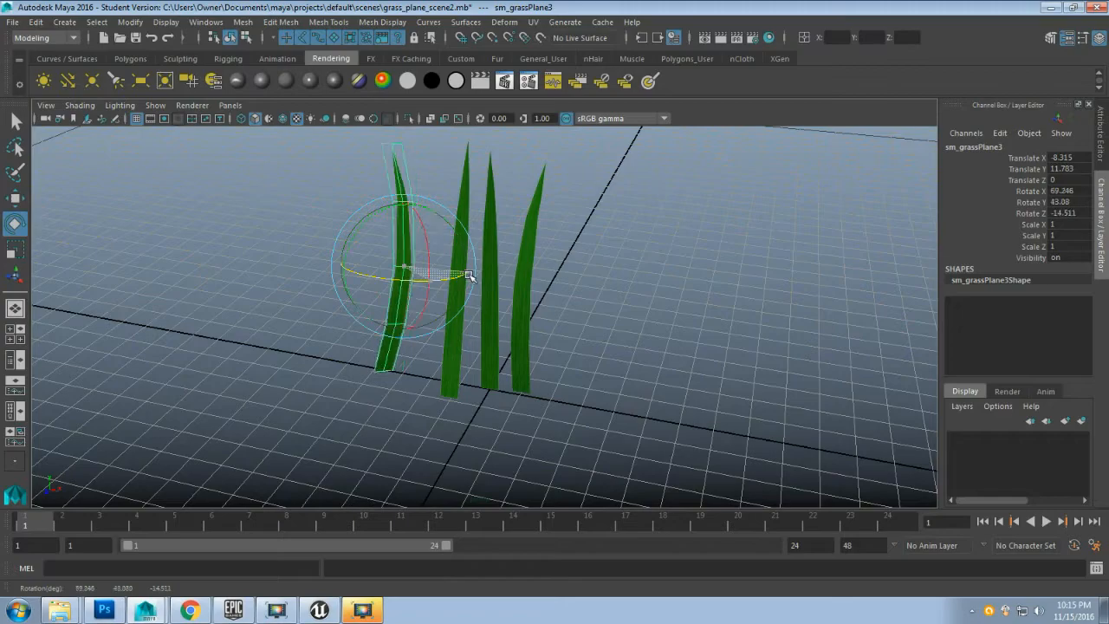
pyautogui.moveTo(350, 305); pyautogui.dragTo(354, 298)
pyautogui.moveTo(321, 356)
pyautogui.keyDown('alt'); pyautogui.mouseDown()
pyautogui.moveTo(502, 350)
pyautogui.moveTo(329, 335)
pyautogui.moveTo(330, 349)
pyautogui.mouseUp(); pyautogui.keyUp('alt')
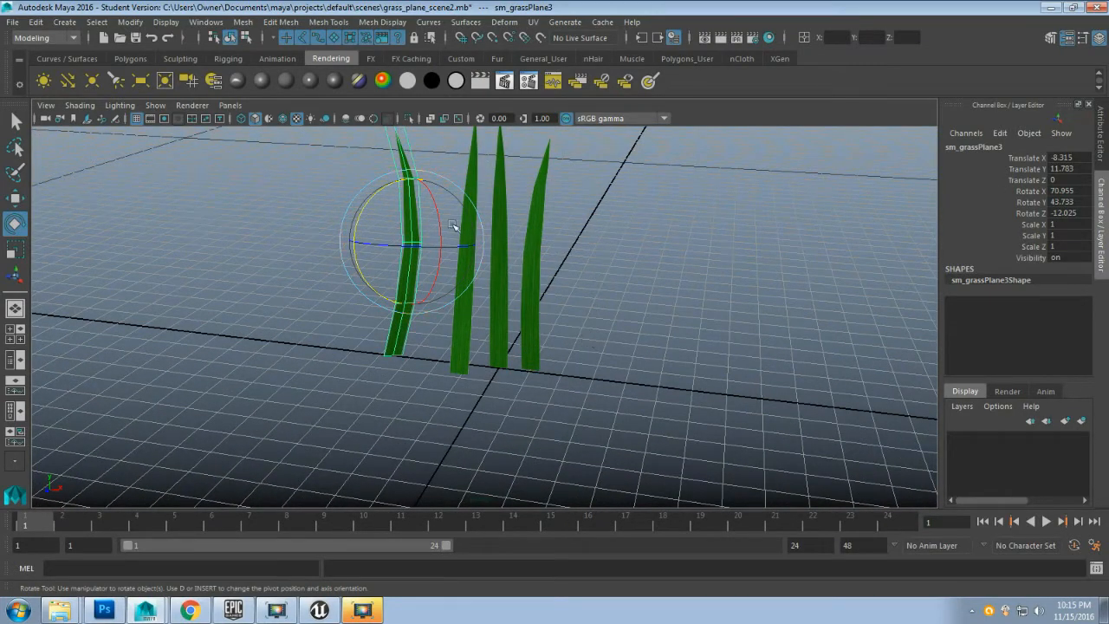
pyautogui.keyDown('alt'); pyautogui.moveTo(602, 296); pyautogui.dragTo(452, 227); pyautogui.keyUp('alt')
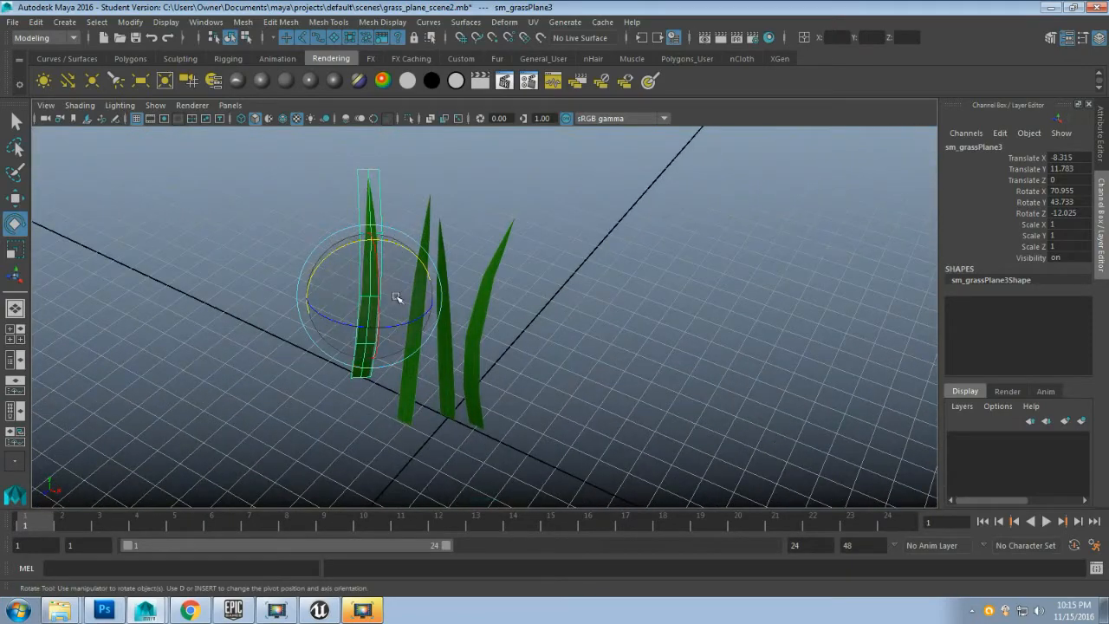
# - Open the Rotate tool's settings and set Step Snap to Off
pyautogui.click(1082, 39)
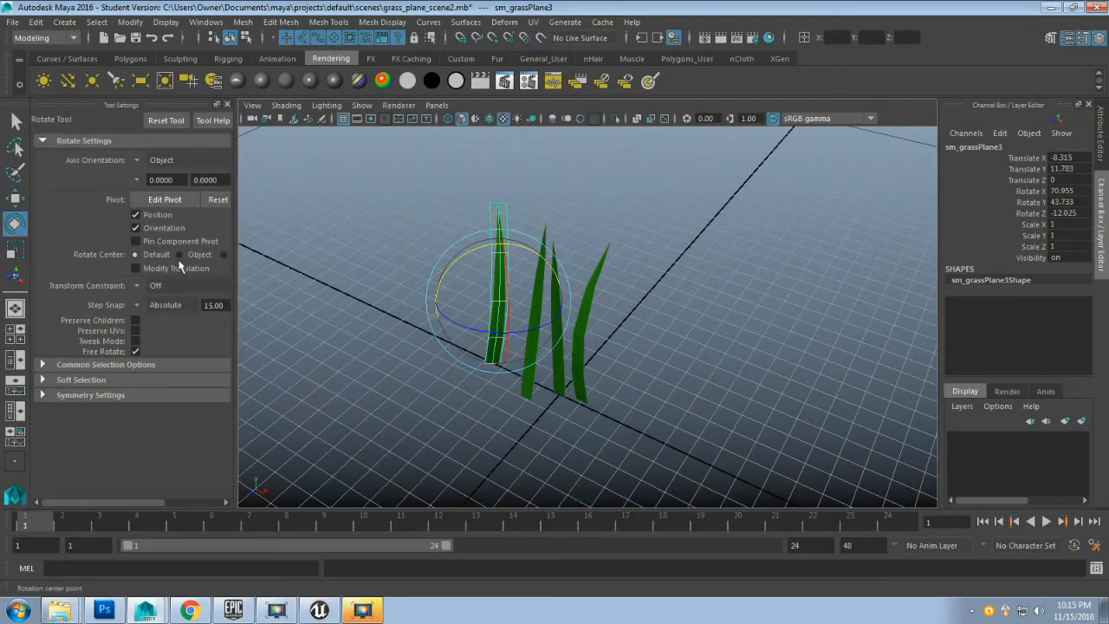
pyautogui.click(135, 304)
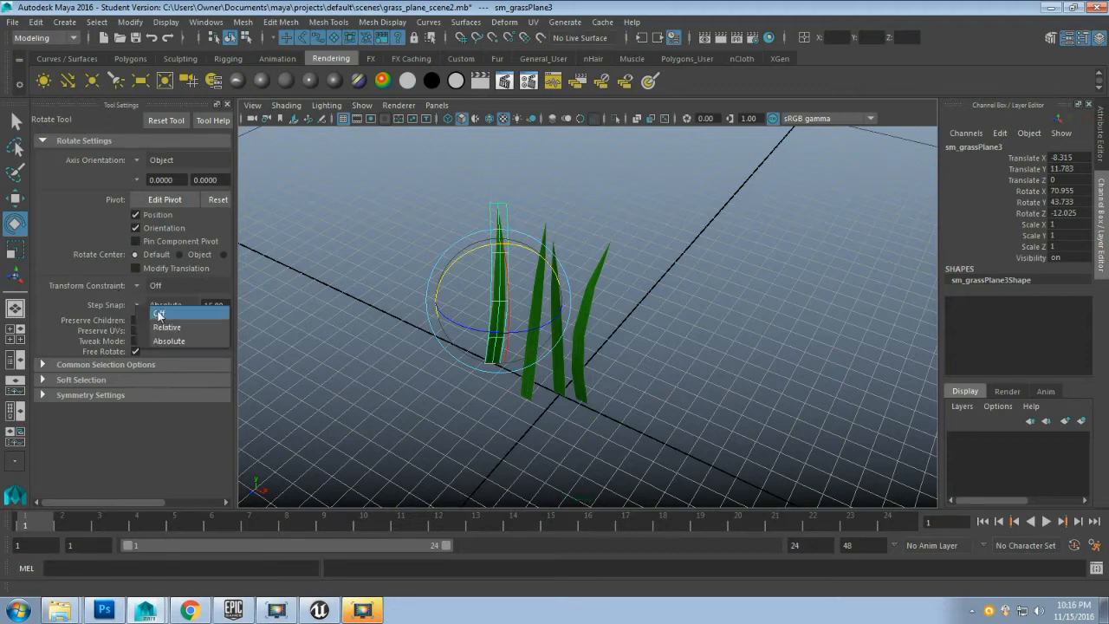
pyautogui.click(158, 314)
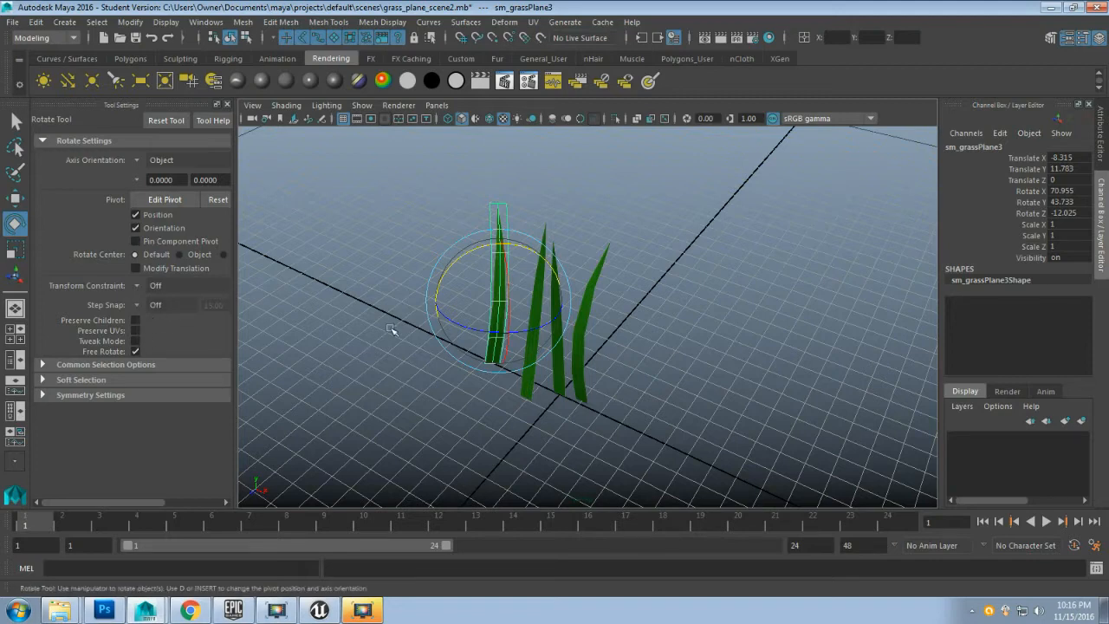
# - Fine-tune the duplicated blade's rotation to about 74.9, 45 and -6.4 degrees in X, Y and Z
pyautogui.keyDown('alt'); pyautogui.moveTo(422, 336); pyautogui.dragTo(460, 280); pyautogui.keyUp('alt')
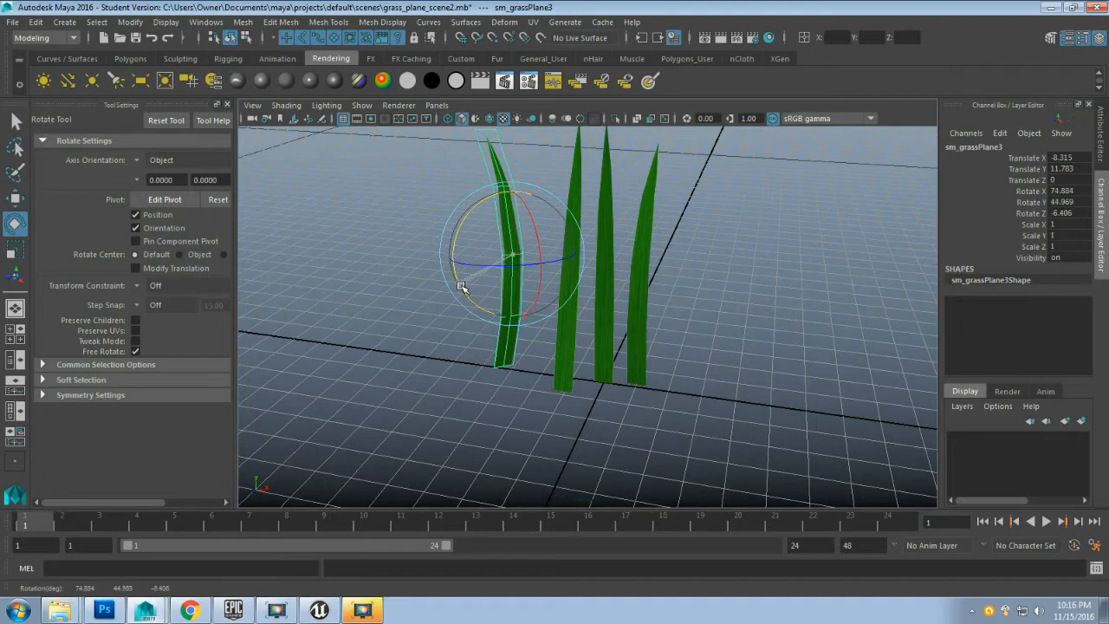
pyautogui.keyDown('alt'); pyautogui.moveTo(428, 324); pyautogui.dragTo(526, 375); pyautogui.keyUp('alt')
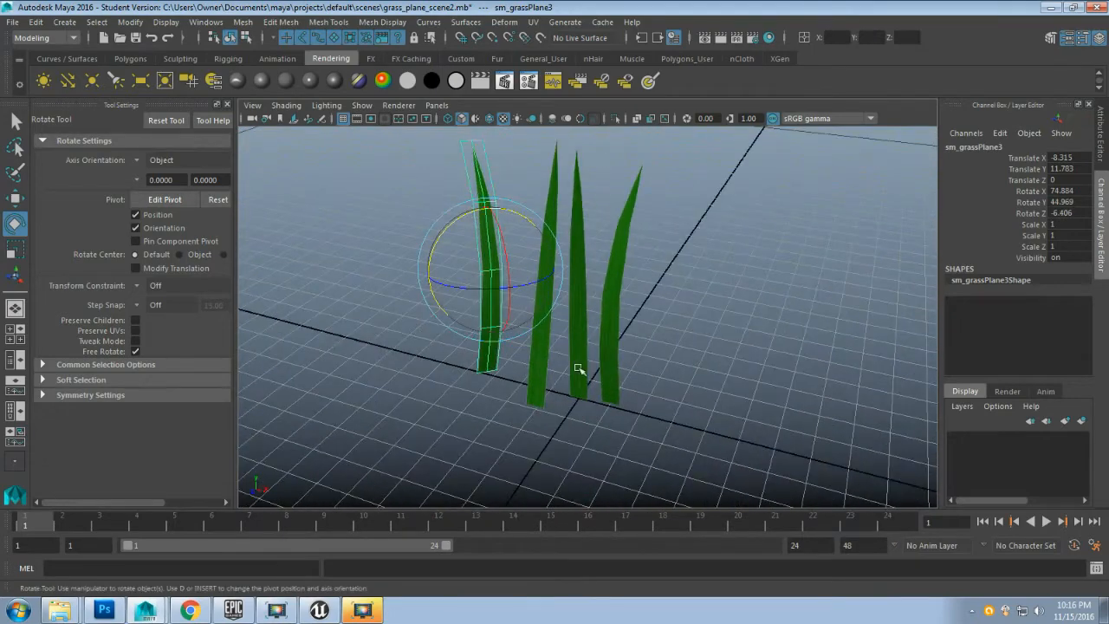
pyautogui.moveTo(600, 367)
pyautogui.keyDown('alt'); pyautogui.mouseDown()
pyautogui.moveTo(527, 389)
pyautogui.moveTo(596, 385)
pyautogui.mouseUp(); pyautogui.keyUp('alt')
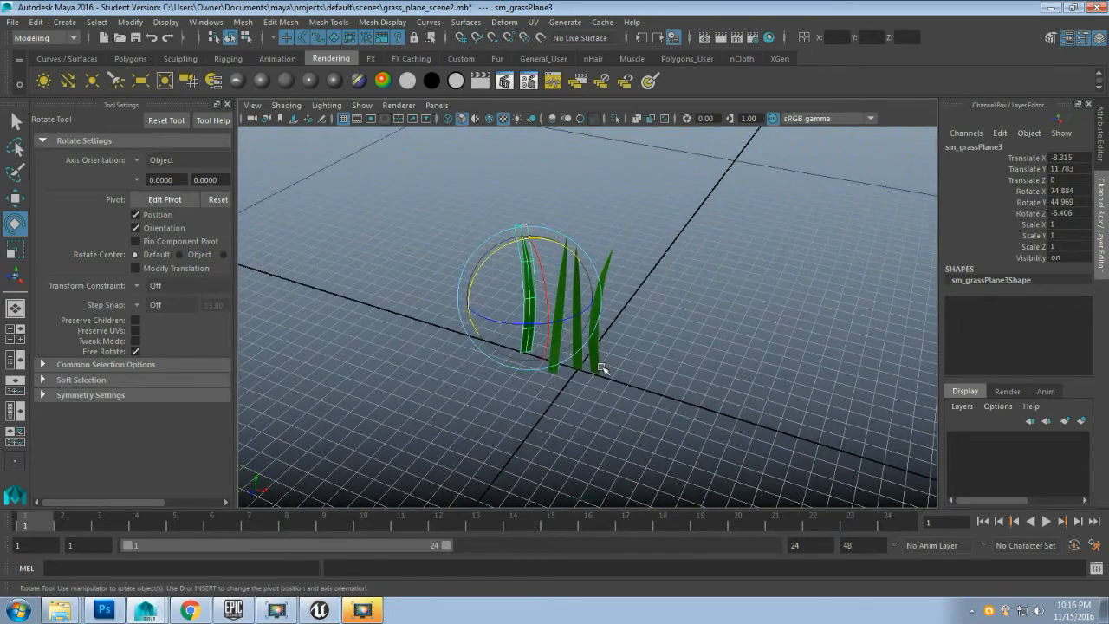
# - Duplicate the grass blade at Translate X 3 and rotate the copy to about X -103.8, Y -14.6, Z 176
pyautogui.click(600, 365)
pyautogui.keyDown('alt'); pyautogui.moveTo(527, 394); pyautogui.dragTo(495, 396); pyautogui.keyUp('alt')
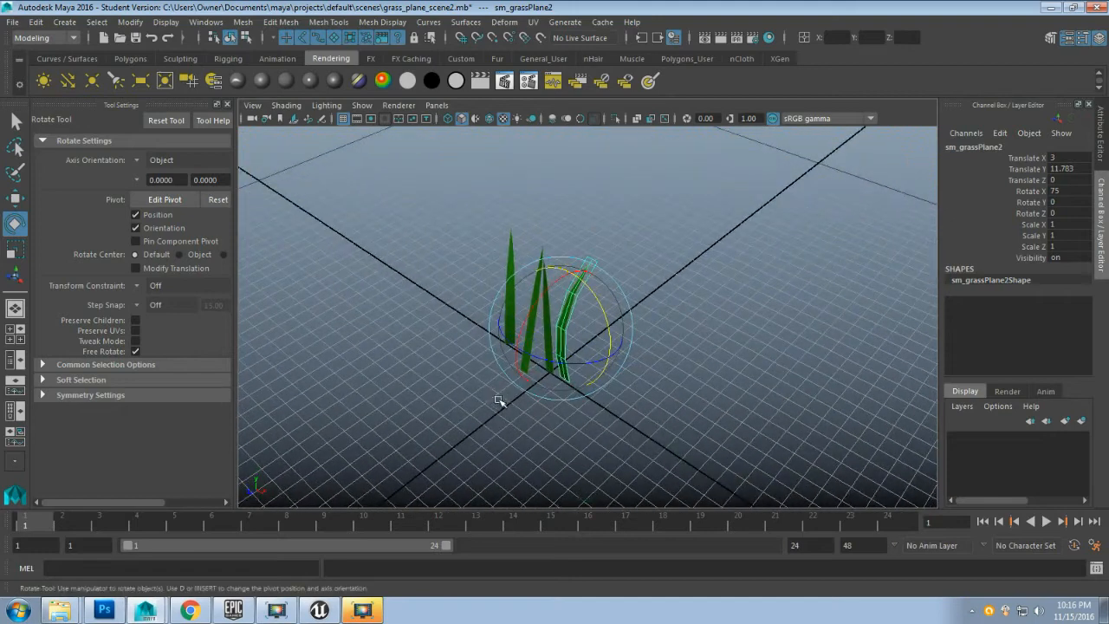
pyautogui.hotkey('ctrl', 'd')
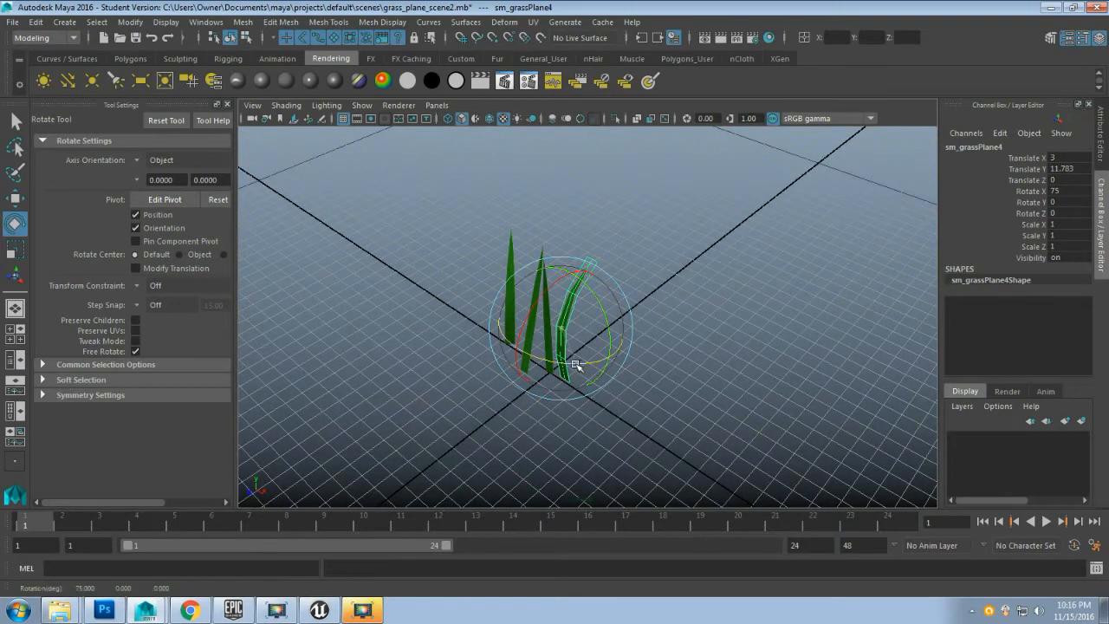
pyautogui.moveTo(575, 367); pyautogui.dragTo(482, 353)
pyautogui.moveTo(554, 360); pyautogui.dragTo(508, 359)
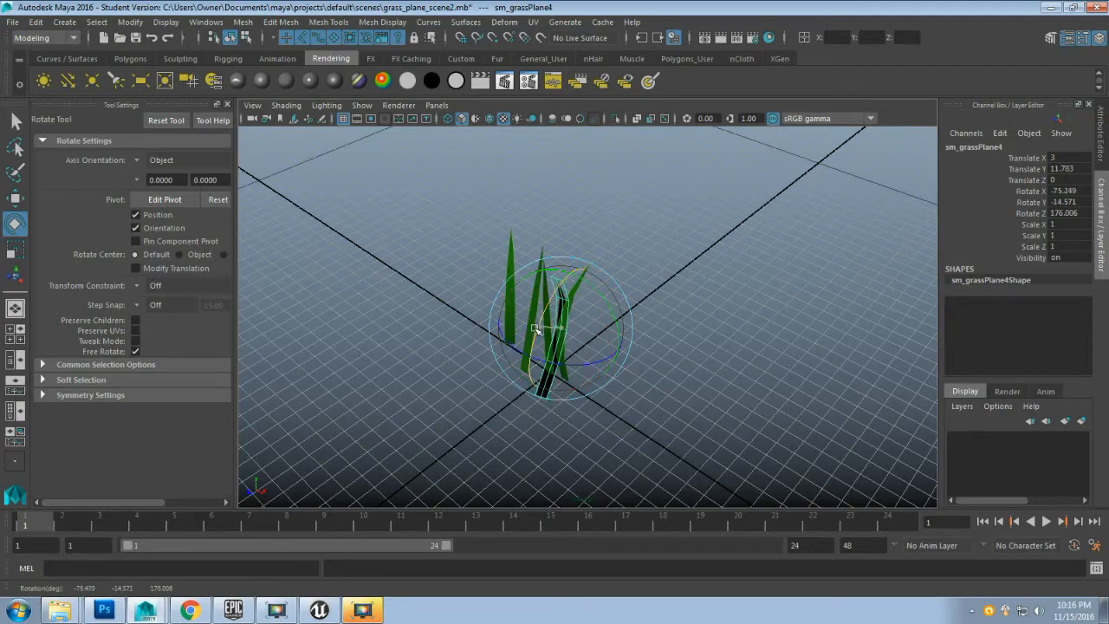
pyautogui.keyDown('alt'); pyautogui.moveTo(600, 389); pyautogui.dragTo(580, 408); pyautogui.keyUp('alt')
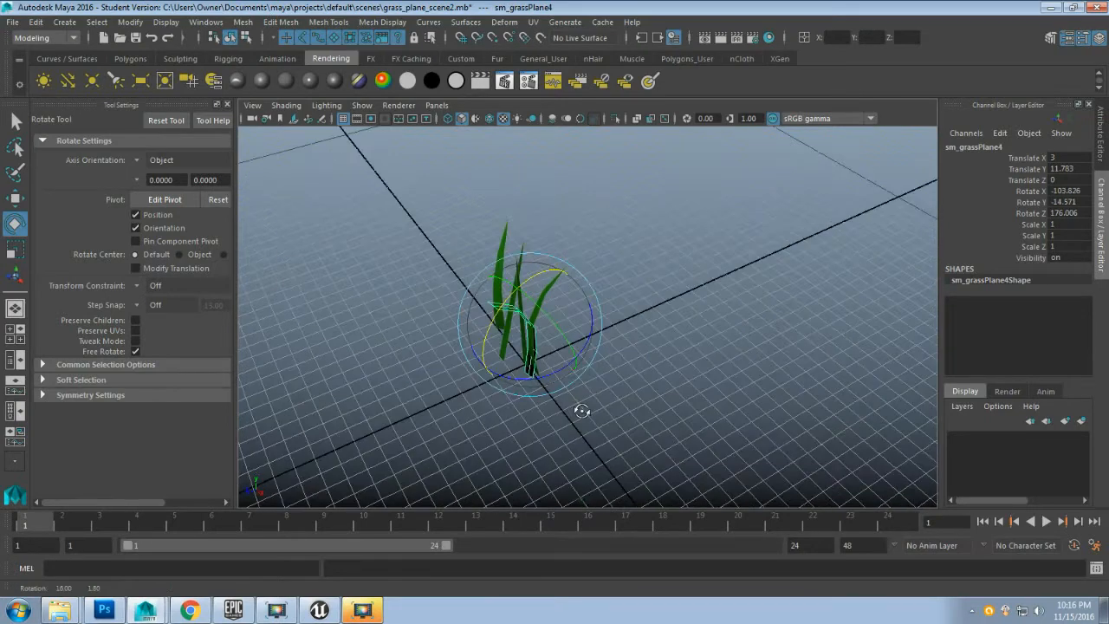
# - Move the duplicated grass blade away from the clump to about X 6.9, Z 3.6
pyautogui.press('w')
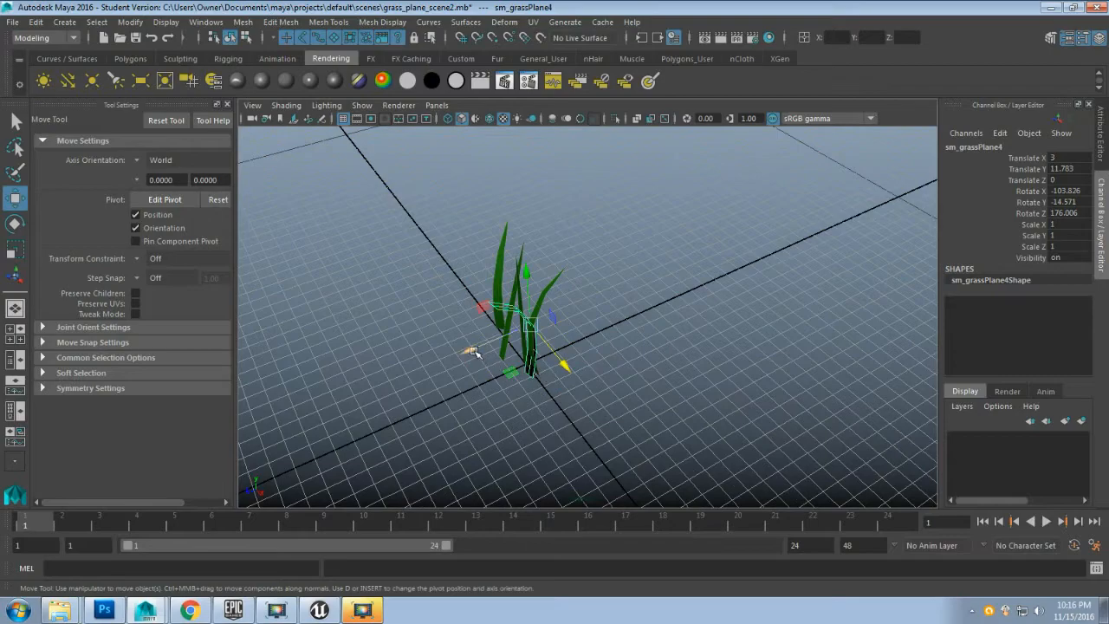
pyautogui.moveTo(474, 352); pyautogui.dragTo(724, 385)
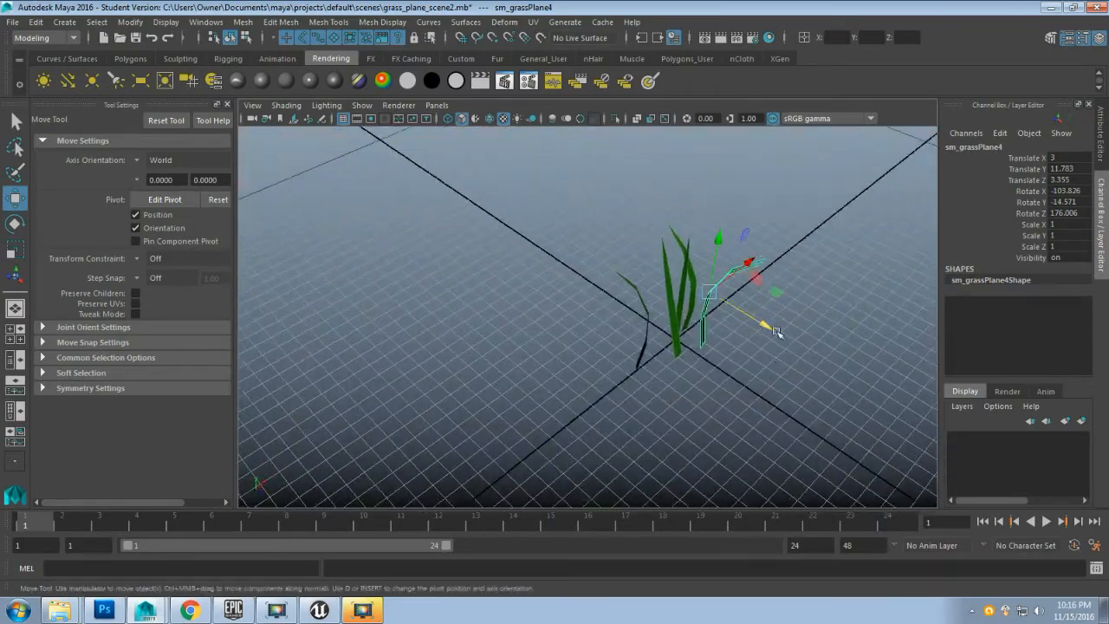
pyautogui.moveTo(768, 324); pyautogui.dragTo(582, 403)
# - Move the outer grass blade sm_grassPlane3 closer to the clump, to about X -7.5, Z 2.6
pyautogui.click(653, 348)
pyautogui.scroll(-4, 585, 405)
pyautogui.keyDown('alt'); pyautogui.moveTo(587, 407); pyautogui.dragTo(525, 397, button='middle'); pyautogui.keyUp('alt')
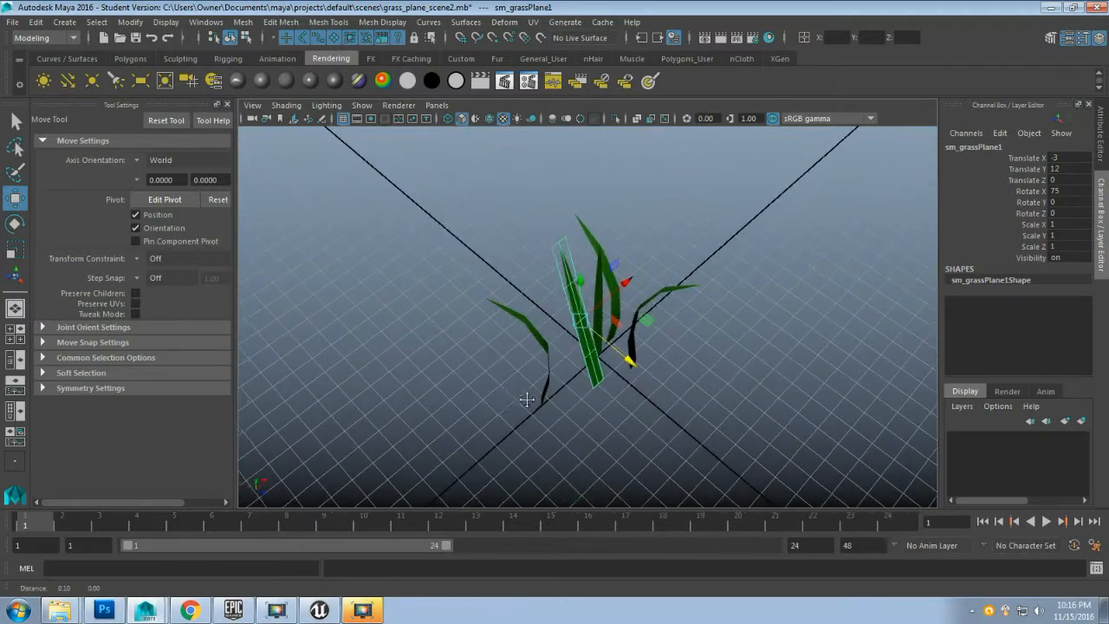
pyautogui.click(543, 392)
pyautogui.moveTo(573, 386); pyautogui.dragTo(587, 384)
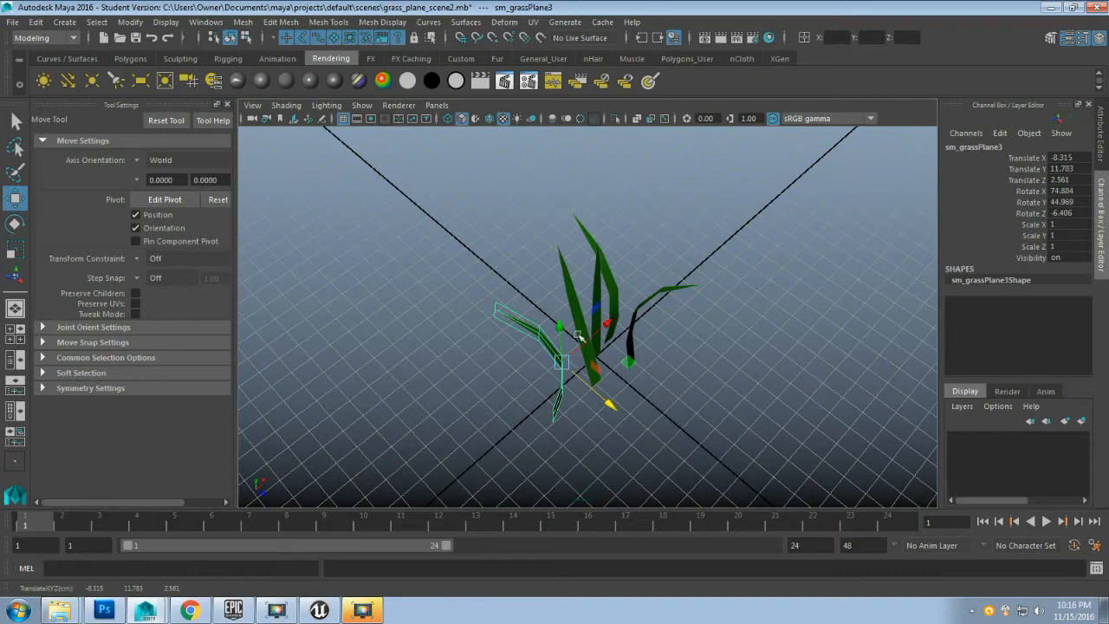
pyautogui.click(631, 326)
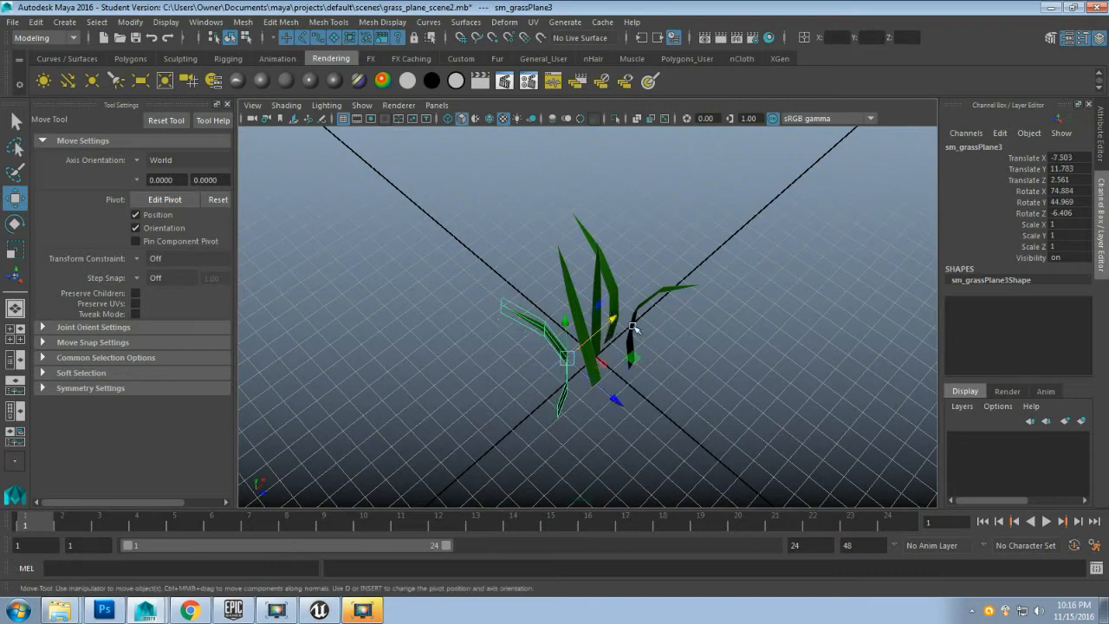
pyautogui.keyDown('alt'); pyautogui.moveTo(632, 326); pyautogui.dragTo(396, 367); pyautogui.keyUp('alt')
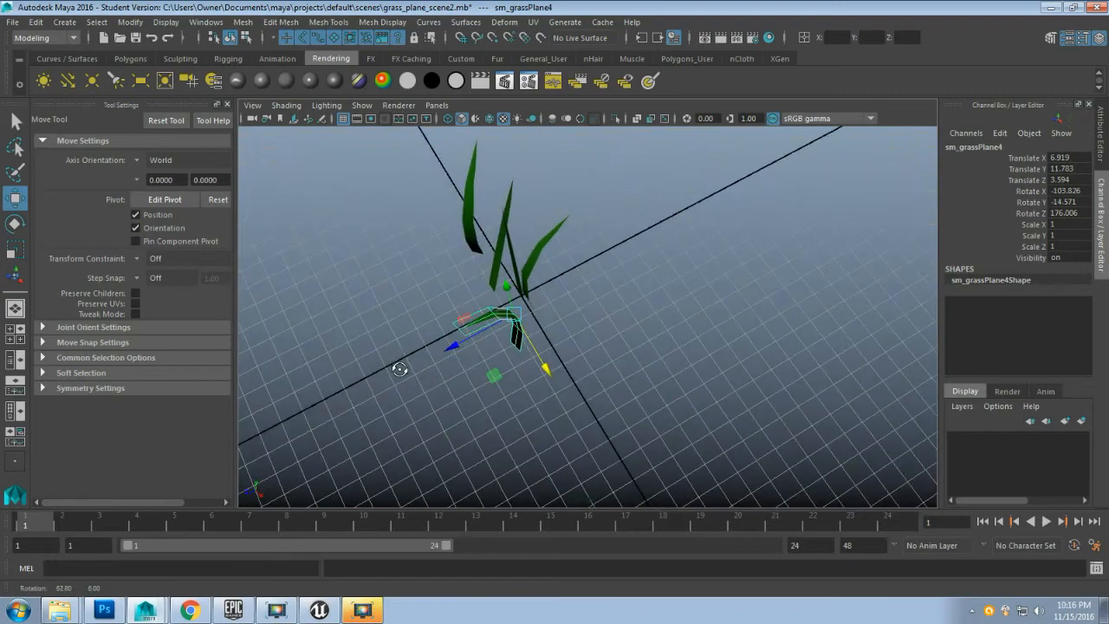
pyautogui.scroll(4, 579, 363)
pyautogui.moveTo(579, 364)
pyautogui.keyDown('alt'); pyautogui.mouseDown()
pyautogui.moveTo(703, 320)
pyautogui.moveTo(564, 354)
pyautogui.moveTo(544, 396)
pyautogui.moveTo(572, 362)
pyautogui.mouseUp(); pyautogui.keyUp('alt')
pyautogui.scroll(-3, 557, 353)
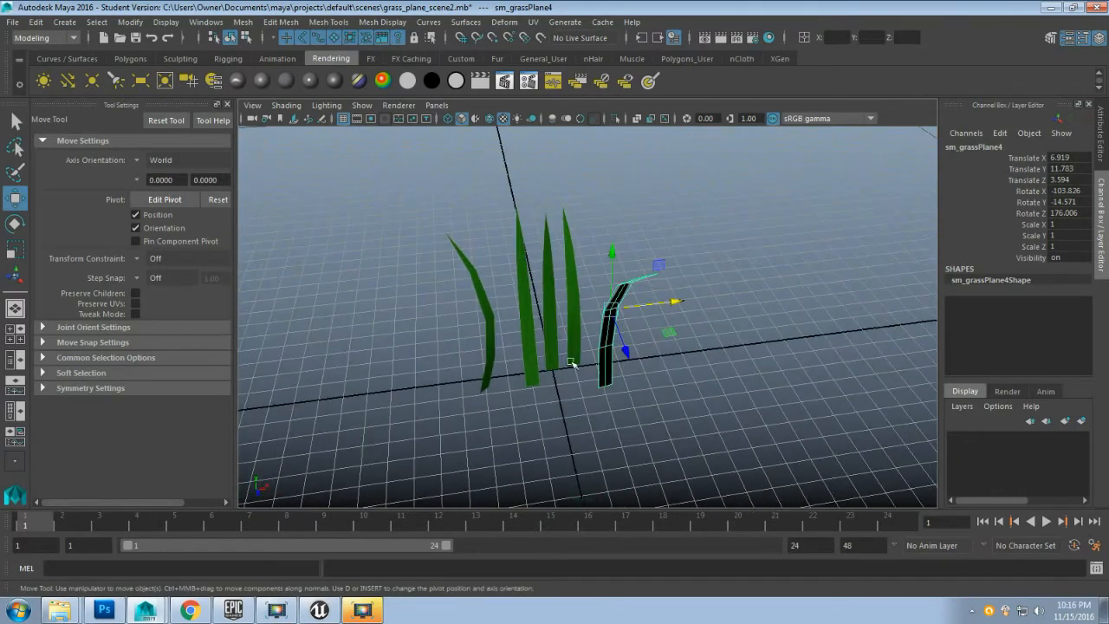
pyautogui.keyDown('alt'); pyautogui.moveTo(523, 326); pyautogui.dragTo(384, 353); pyautogui.keyUp('alt')
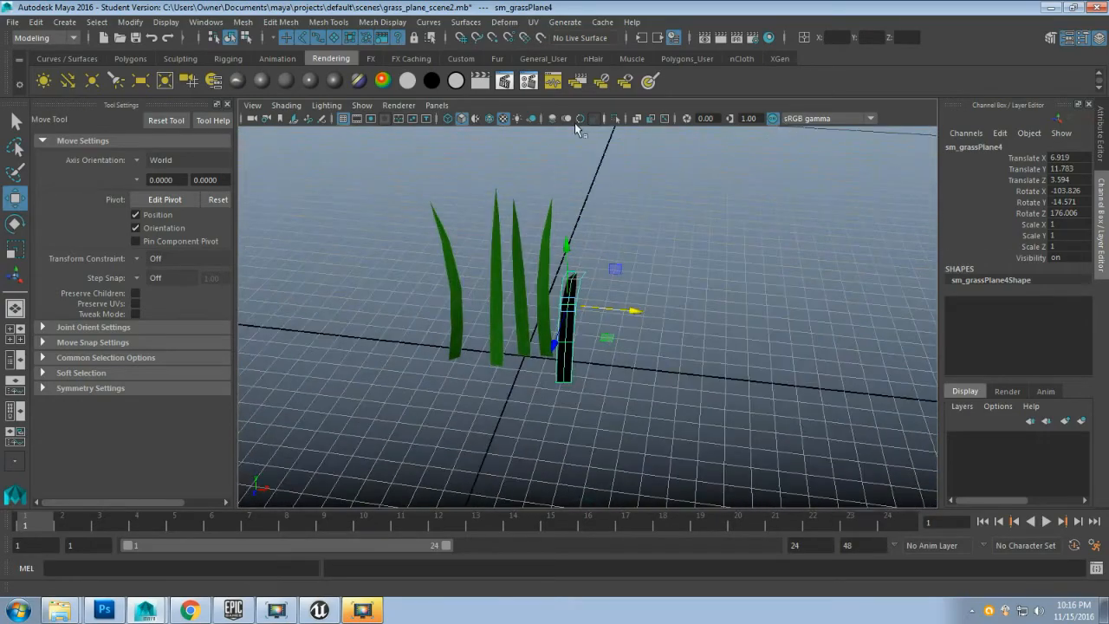
# - Set the Move tool's step snap to Absolute and close the tool settings
pyautogui.click(138, 277)
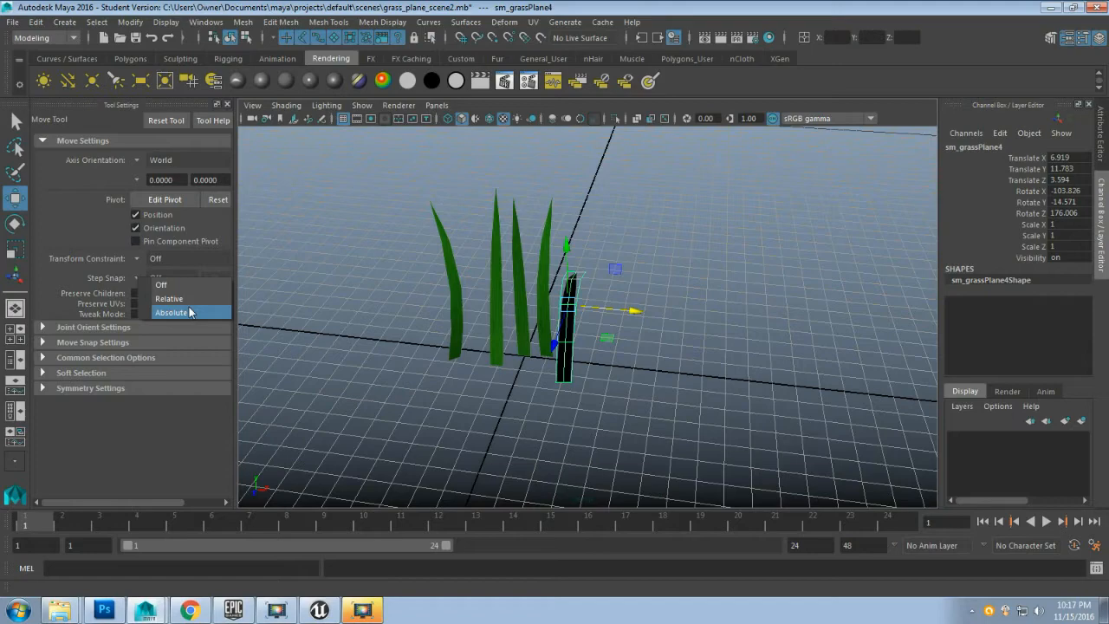
pyautogui.click(187, 312)
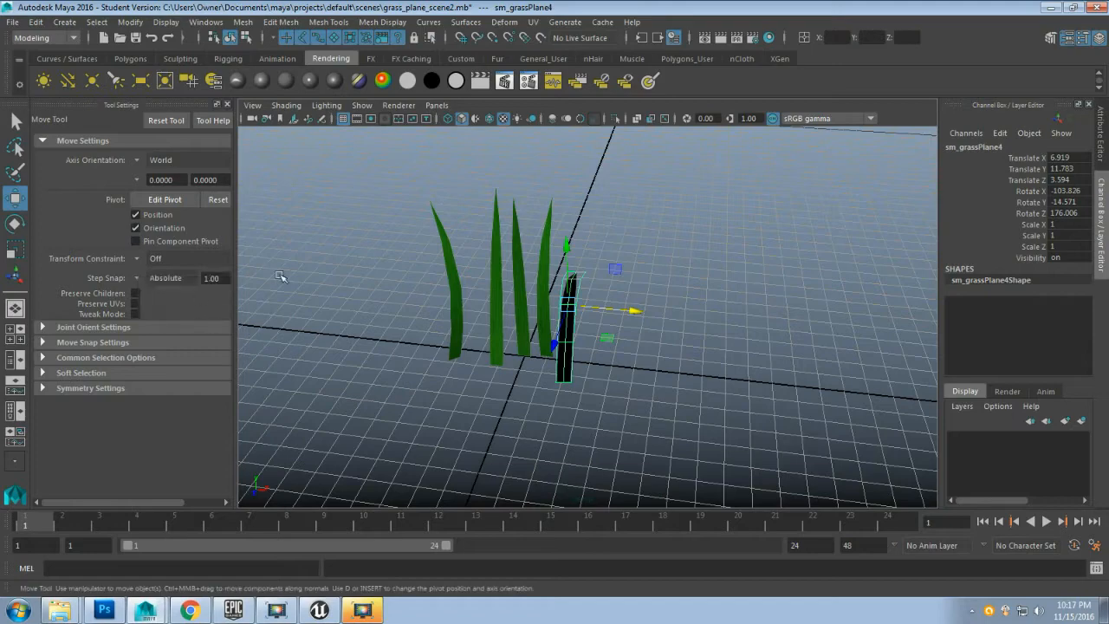
pyautogui.keyDown('alt'); pyautogui.moveTo(595, 333); pyautogui.dragTo(639, 329); pyautogui.keyUp('alt')
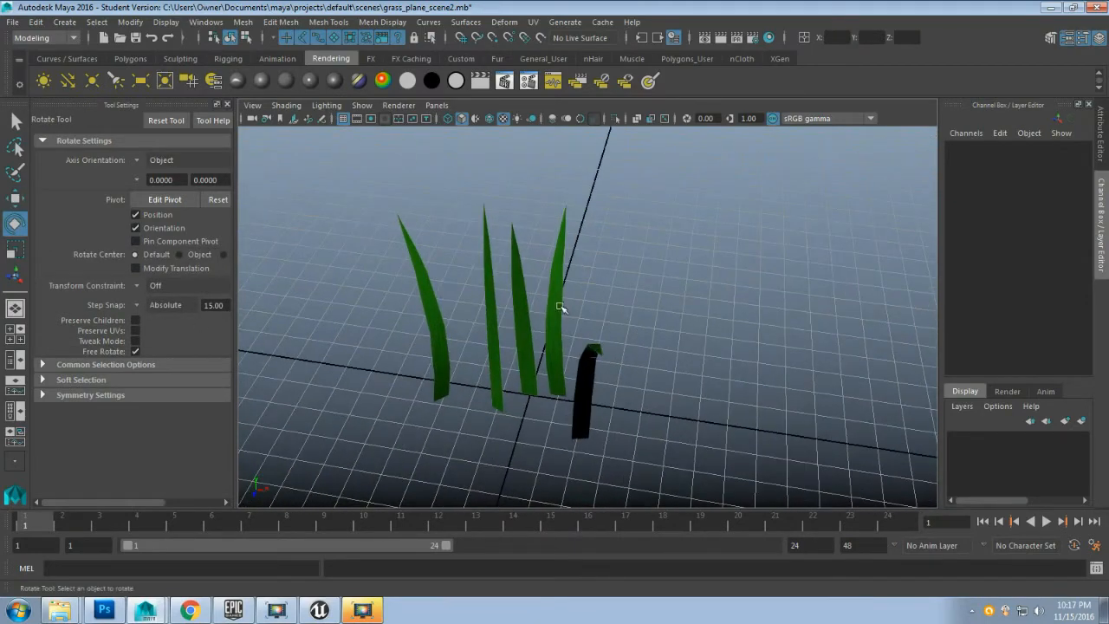
pyautogui.click(227, 104)
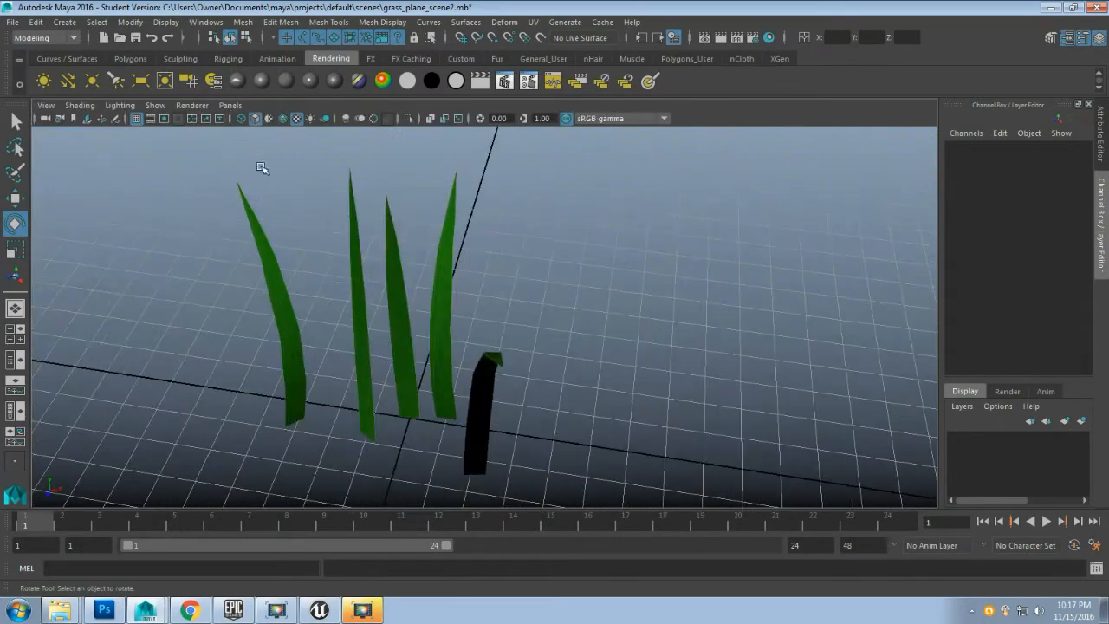
# - Combine all five grass blades into a single mesh and select it
pyautogui.moveTo(320, 288); pyautogui.dragTo(557, 374)
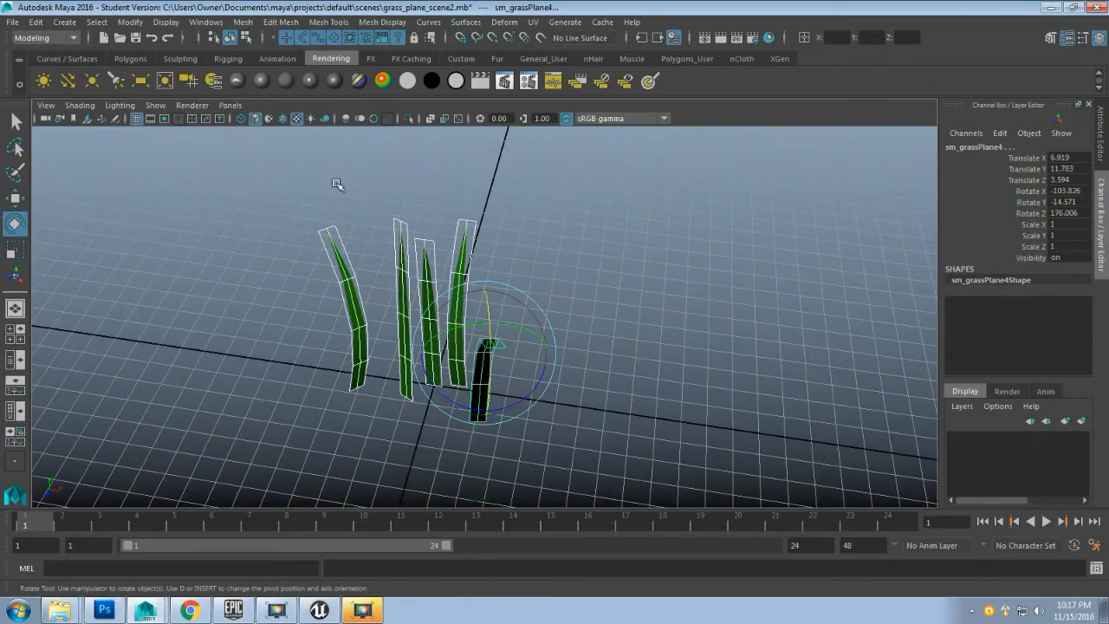
pyautogui.click(242, 22)
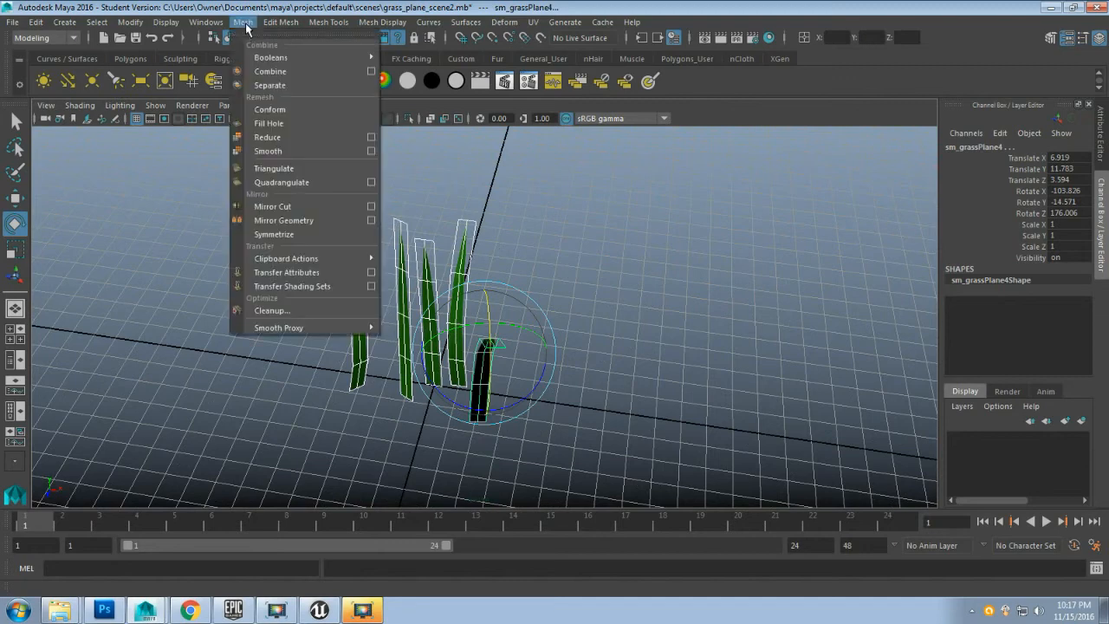
pyautogui.click(284, 72)
pyautogui.click(528, 326)
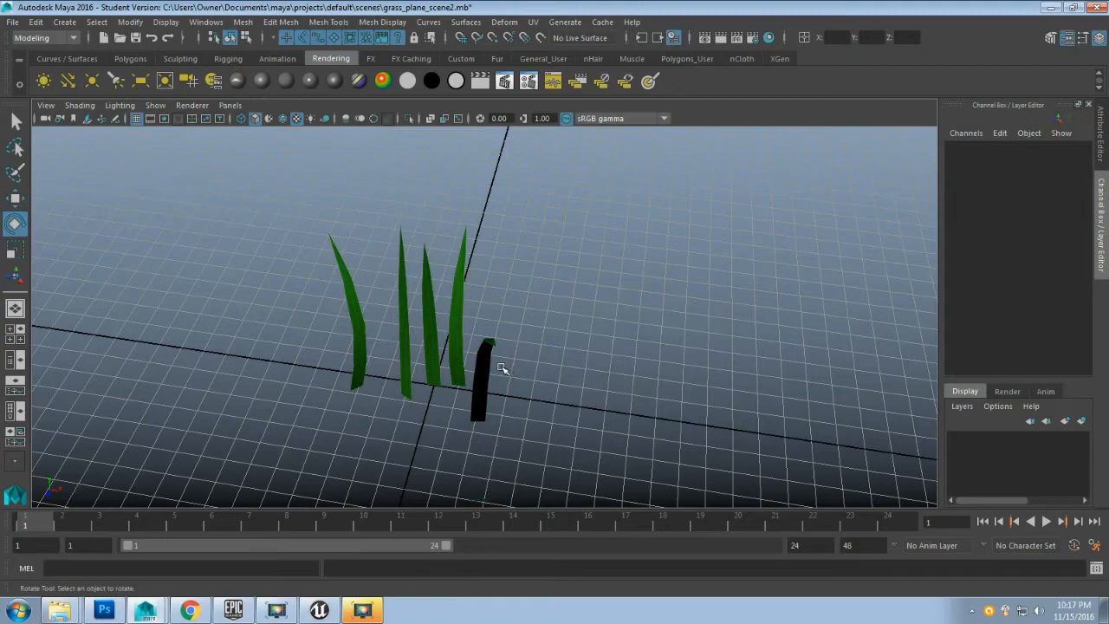
pyautogui.click(485, 375)
pyautogui.click(535, 379)
pyautogui.keyDown('alt'); pyautogui.moveTo(545, 371); pyautogui.dragTo(451, 336); pyautogui.keyUp('alt')
pyautogui.click(451, 337)
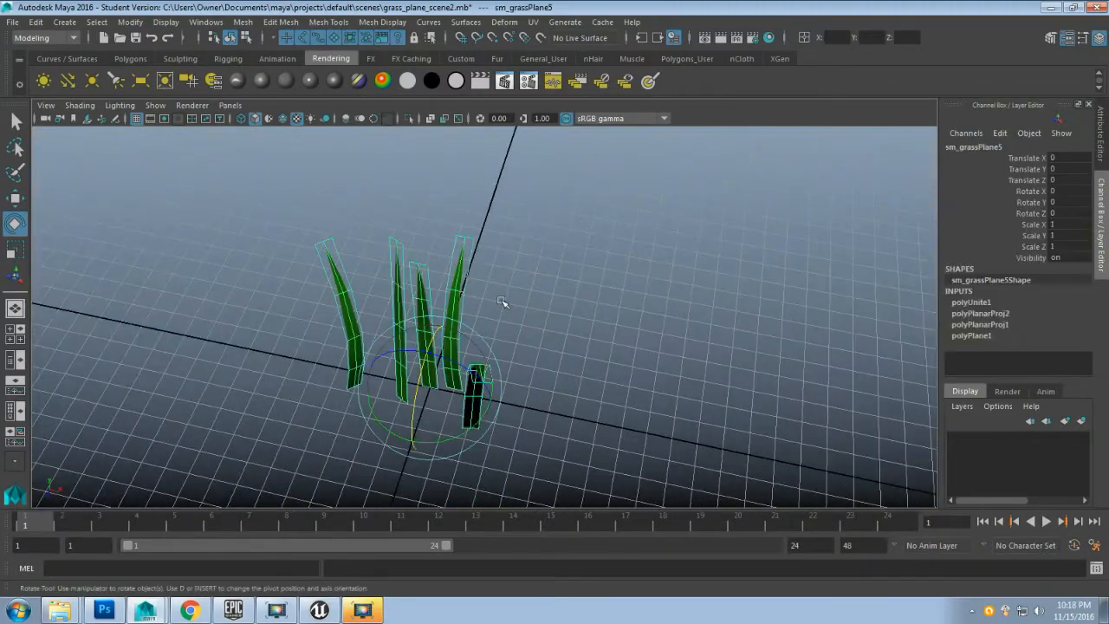
# - Open the UV Editor to display the combined grass mesh's overlapping UV layout
pyautogui.click(533, 24)
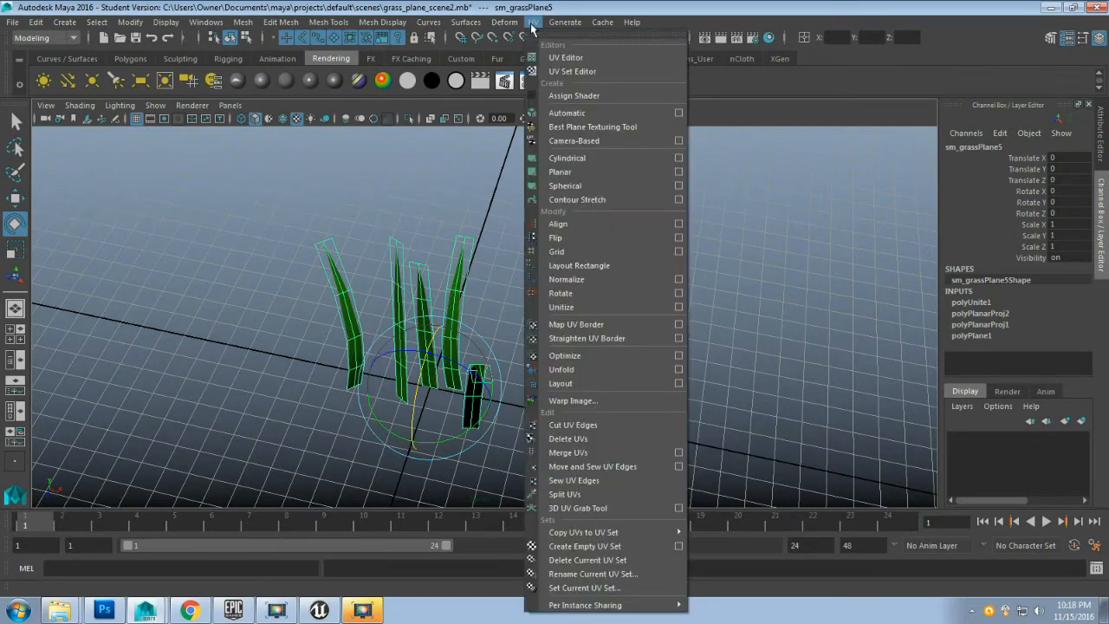
pyautogui.click(596, 60)
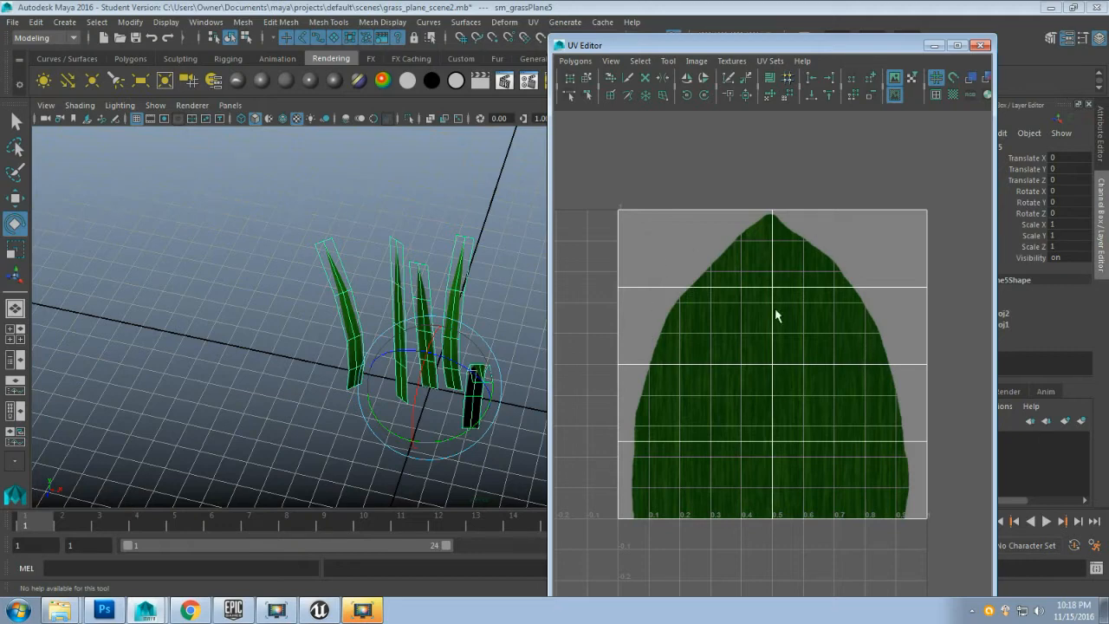
pyautogui.scroll(-2, 771, 318)
pyautogui.scroll(4, 766, 323)
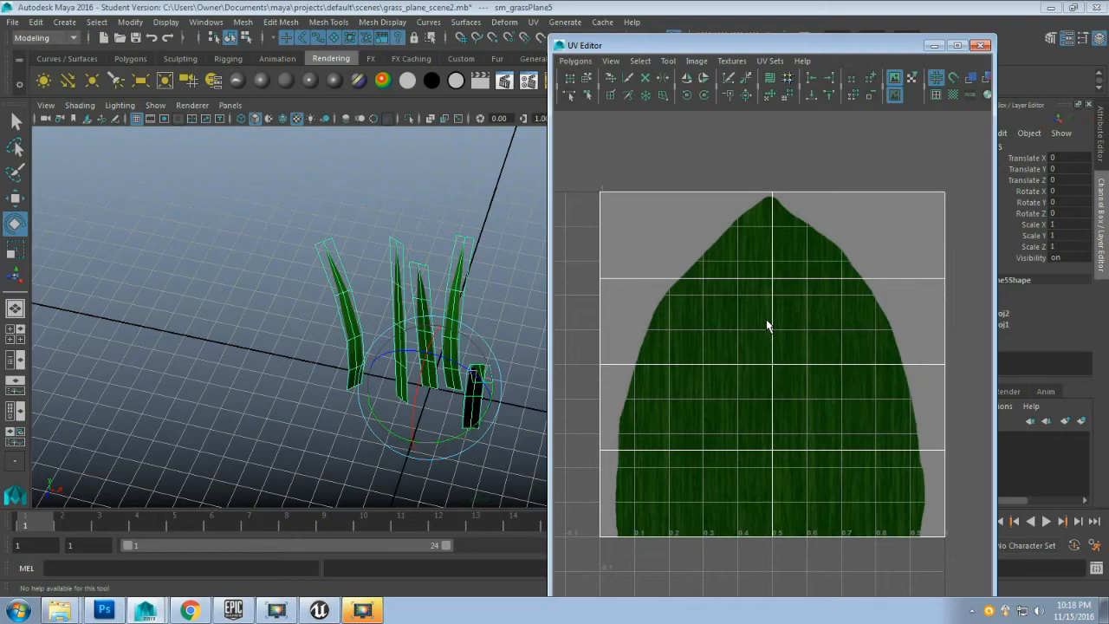
pyautogui.scroll(-1, 768, 326)
pyautogui.keyDown('alt'); pyautogui.moveTo(783, 356); pyautogui.dragTo(757, 318, button='middle'); pyautogui.keyUp('alt')
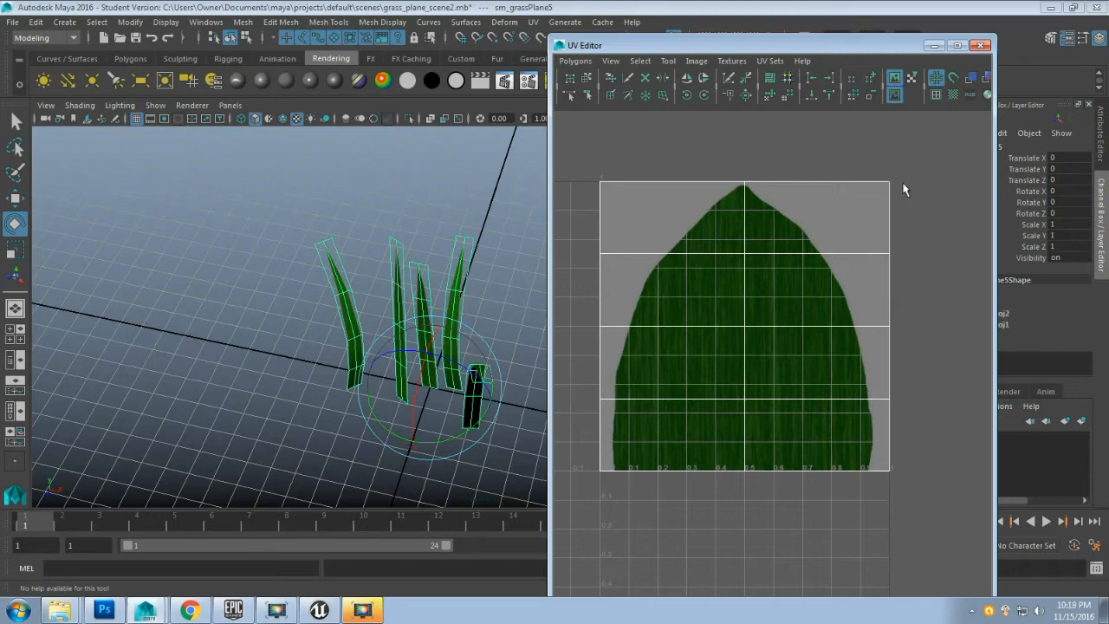
# - Copy all of the grass mesh's UVs into a new UV set named lightmap
pyautogui.moveTo(794, 185); pyautogui.dragTo(840, 188, button='right')
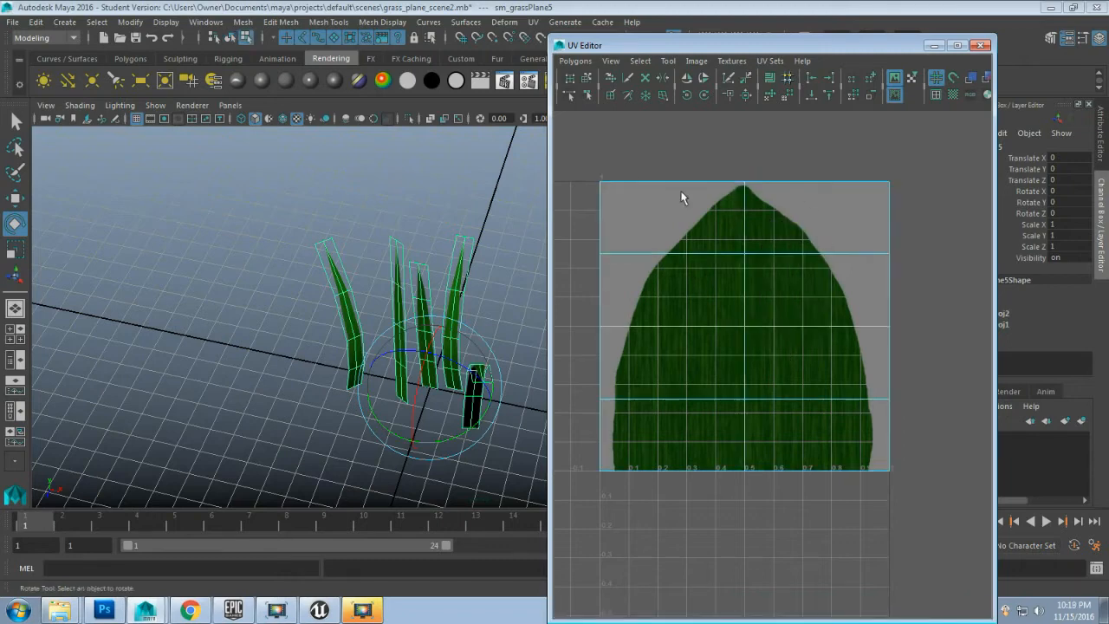
pyautogui.moveTo(576, 147); pyautogui.dragTo(920, 516)
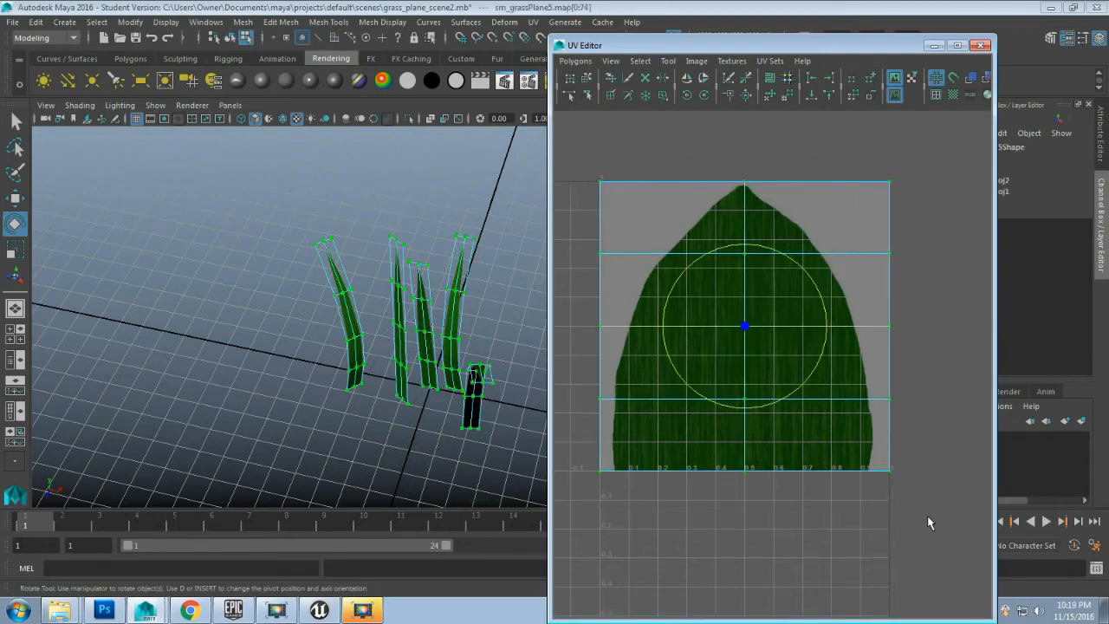
pyautogui.click(576, 60)
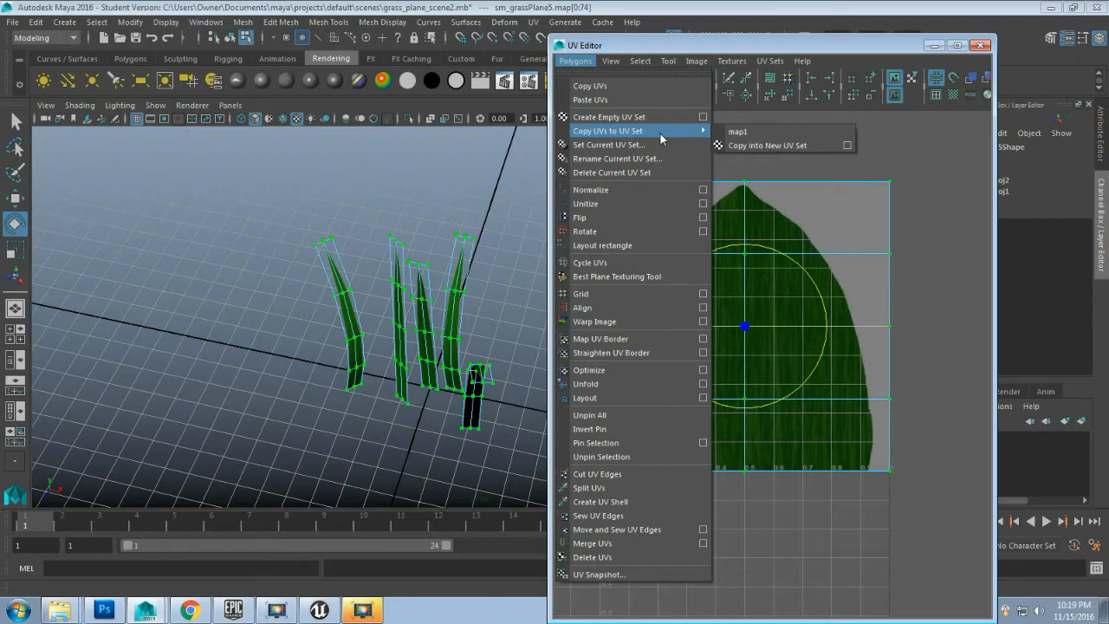
pyautogui.click(847, 146)
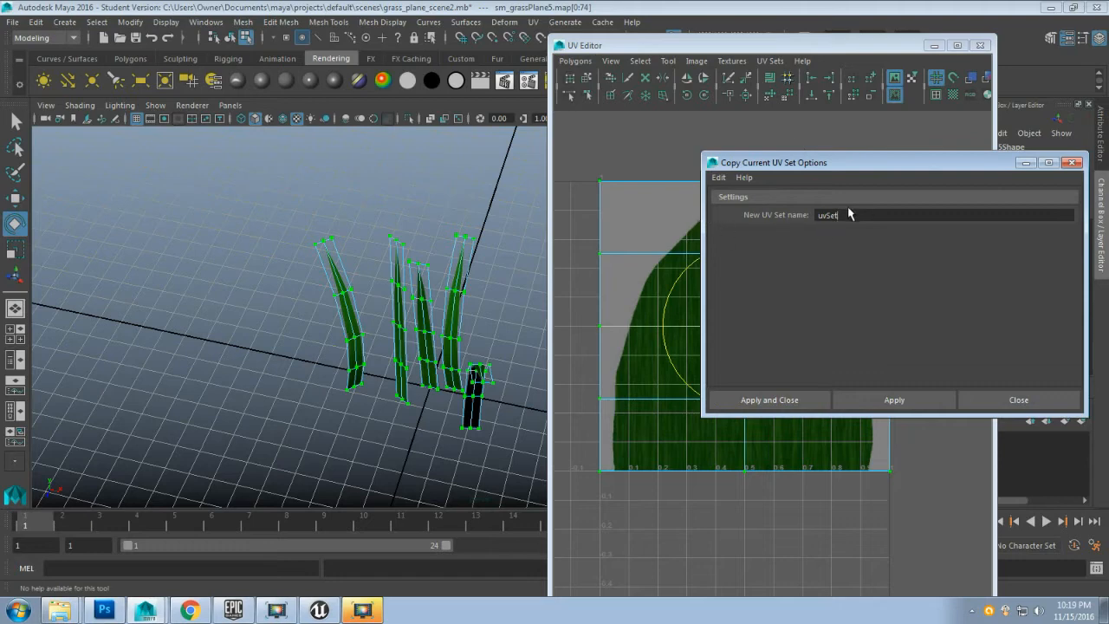
pyautogui.moveTo(853, 216); pyautogui.dragTo(758, 221)
pyautogui.write('lightmap')
pyautogui.click(905, 401)
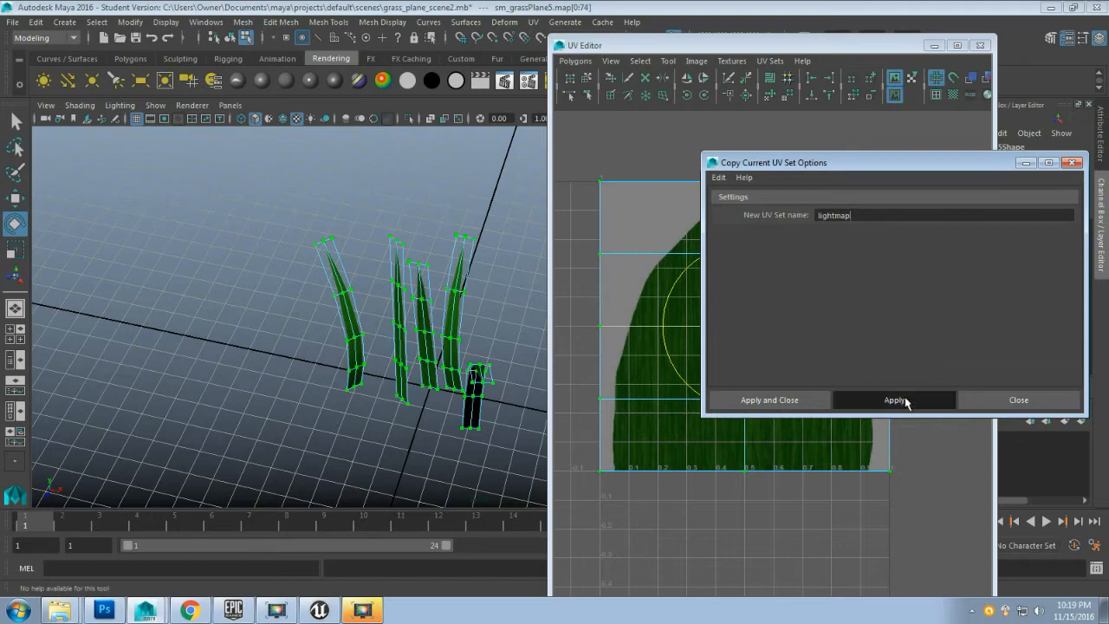
pyautogui.click(1015, 402)
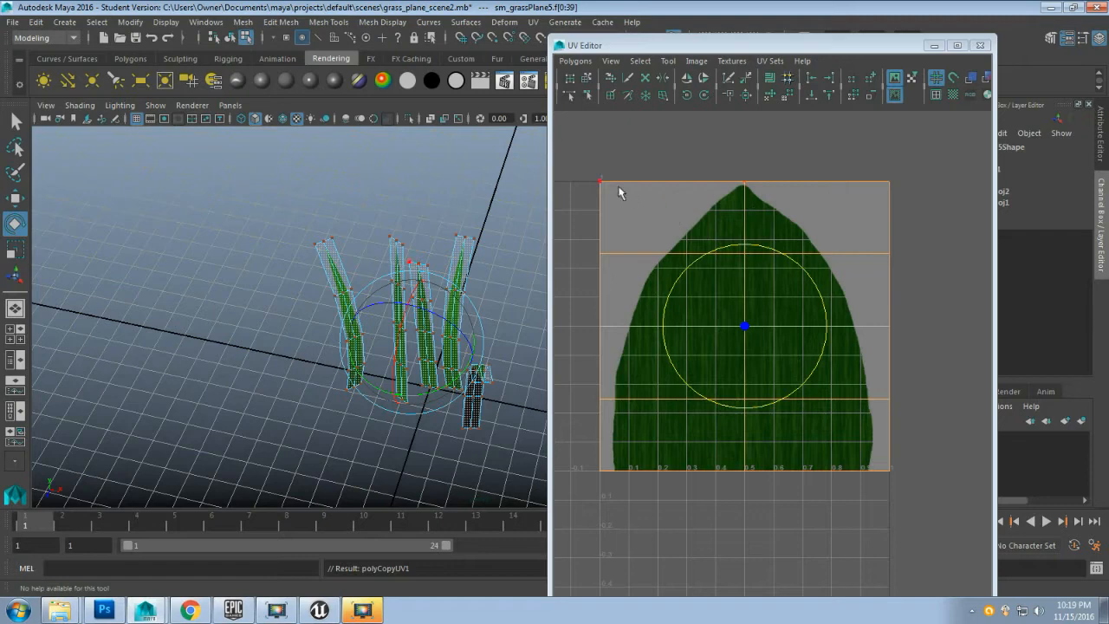
# - Select all UVs of the grass mesh and apply Layout to separate the overlapping shells, leaving them deselected
pyautogui.moveTo(577, 161); pyautogui.dragTo(944, 507)
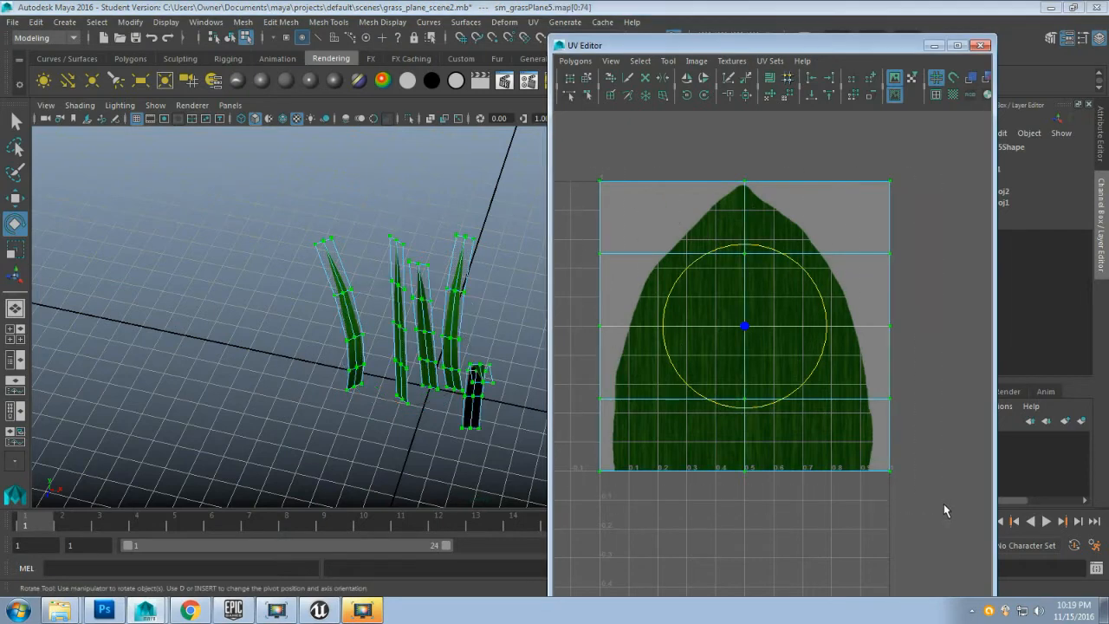
pyautogui.click(574, 60)
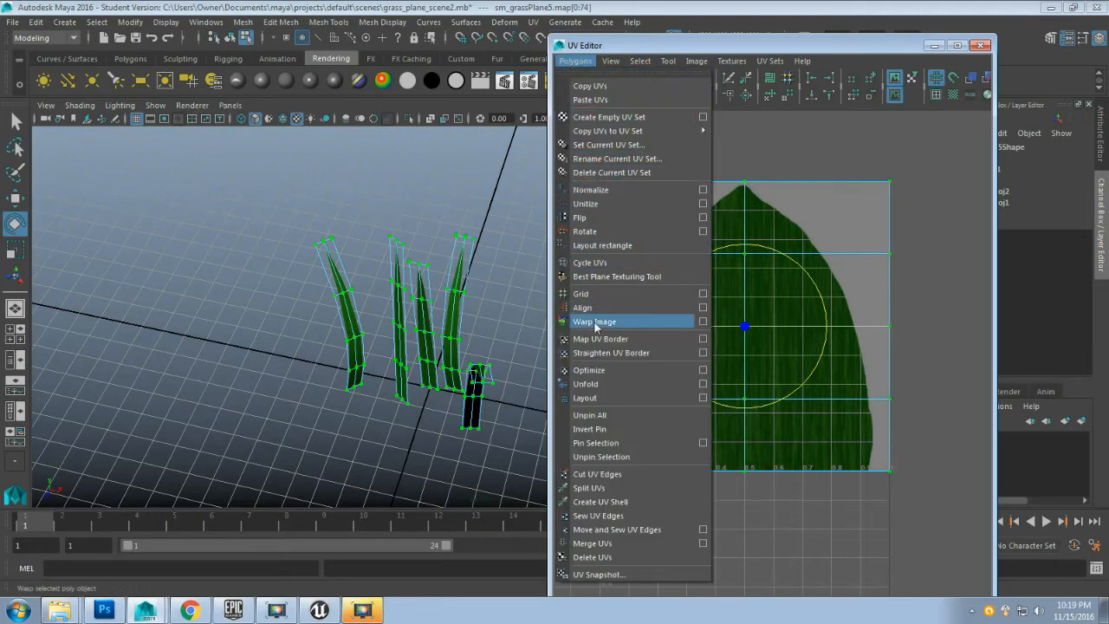
pyautogui.click(613, 399)
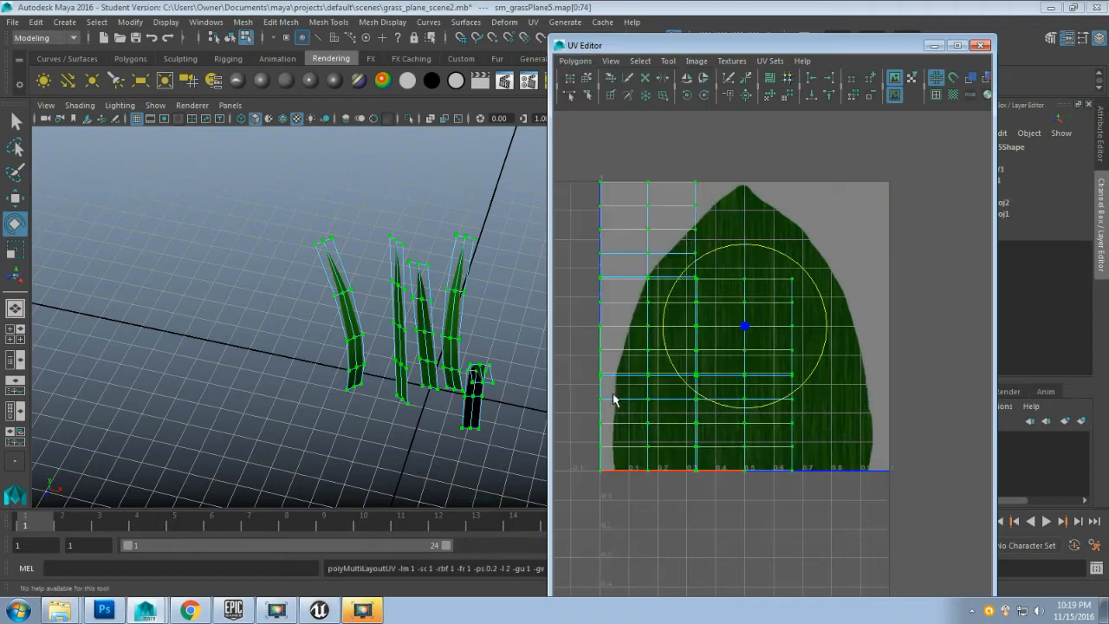
pyautogui.click(787, 156)
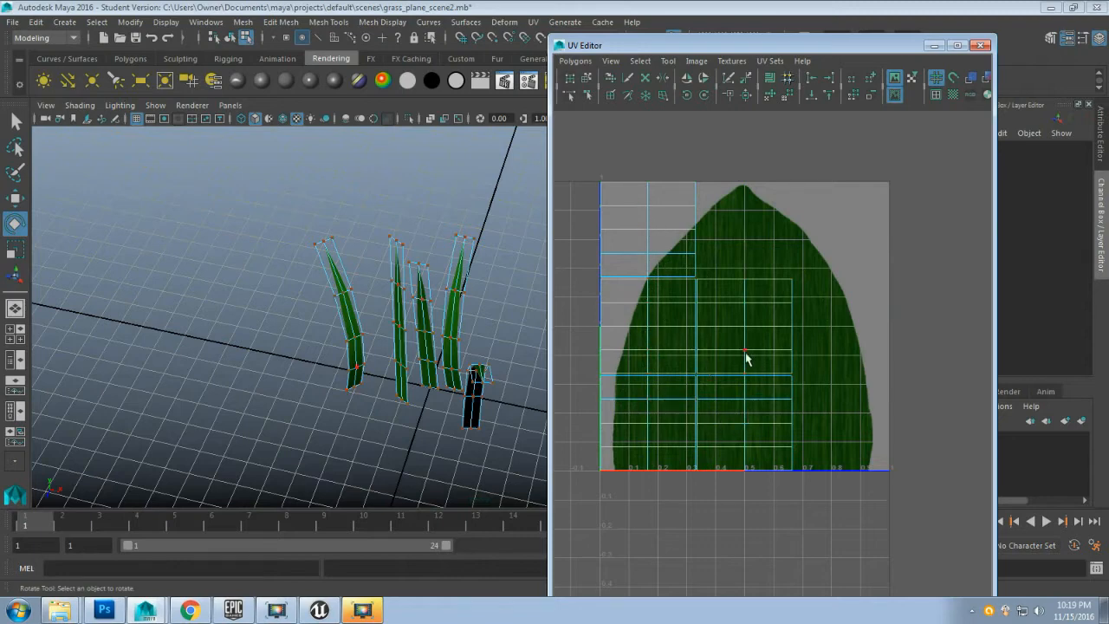
pyautogui.moveTo(646, 193); pyautogui.dragTo(707, 194, button='right')
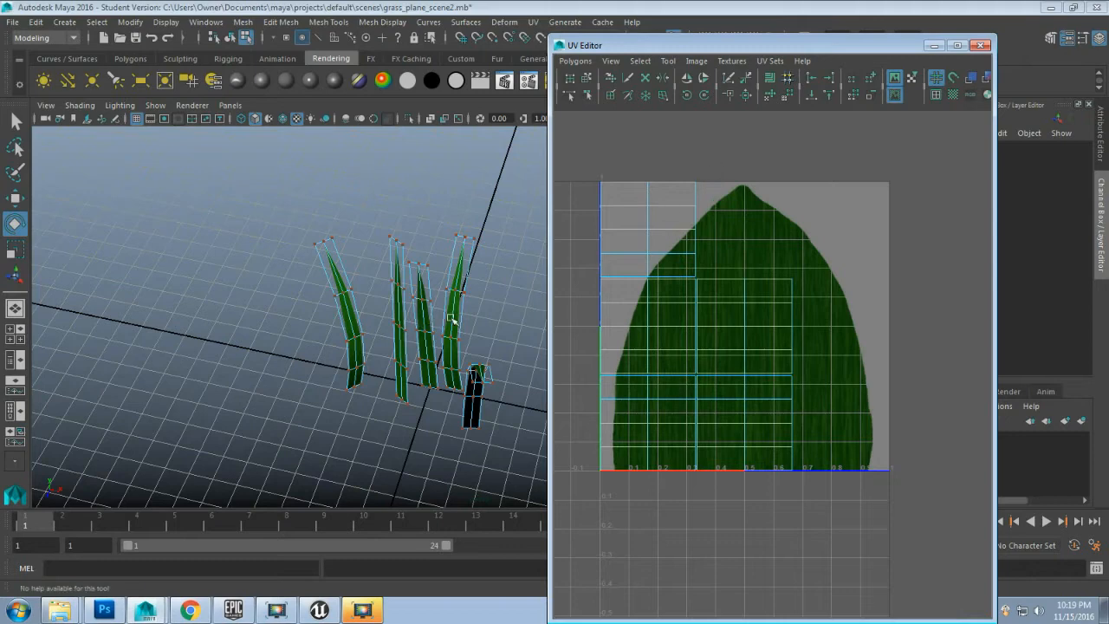
# - Compare the grass mesh's map1 and lightmap UV sets by switching between them, then close the UV Editor
pyautogui.click(496, 332)
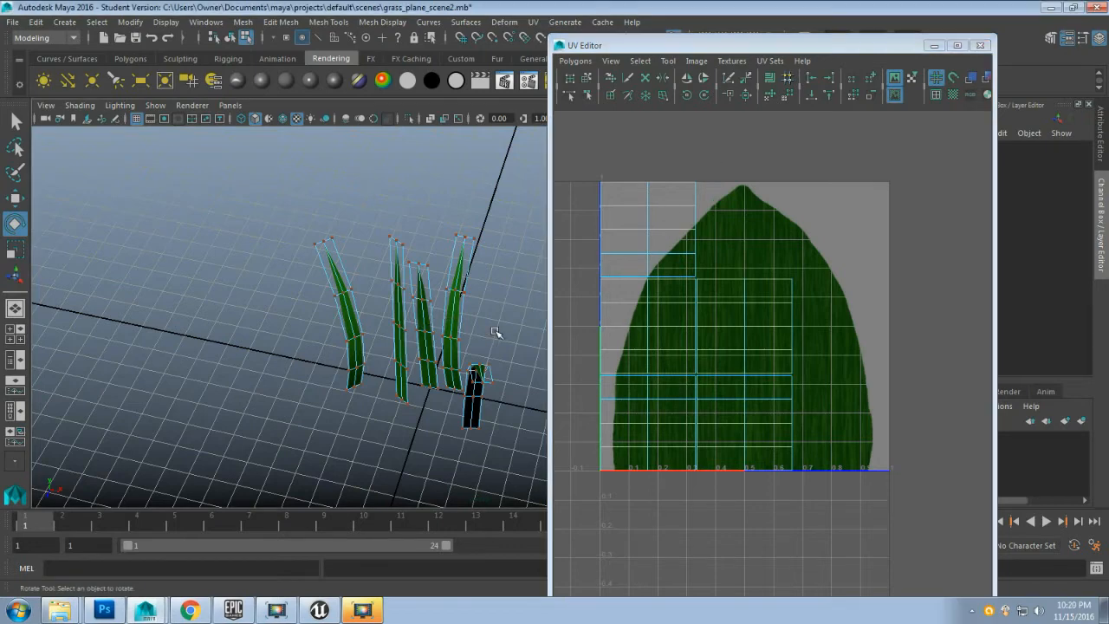
pyautogui.rightClick(739, 258)
pyautogui.moveTo(746, 414)
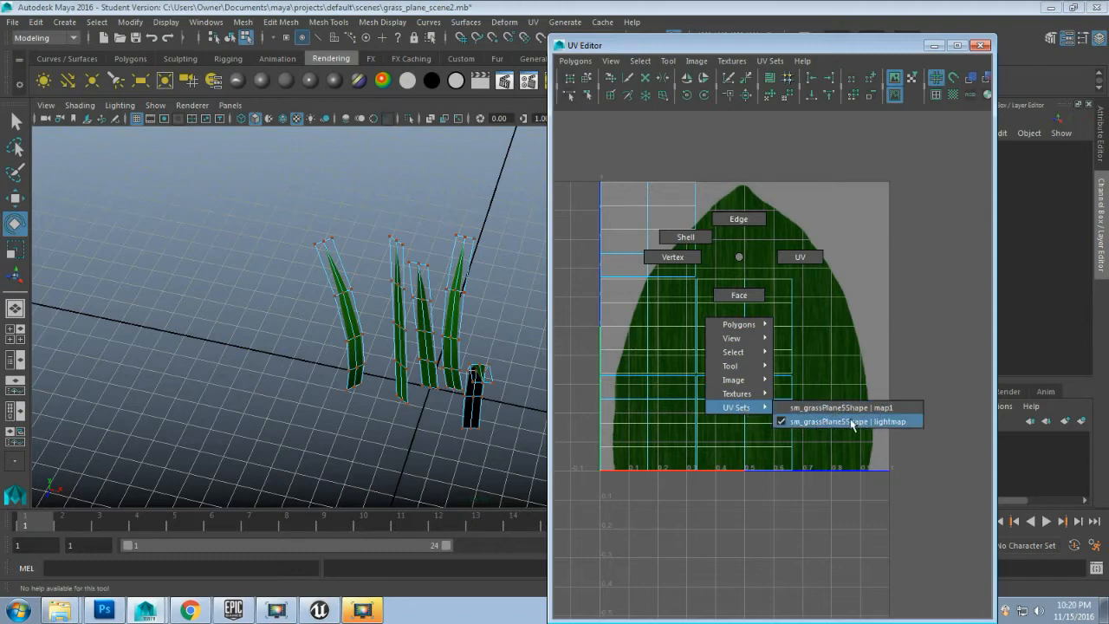
pyautogui.click(794, 421)
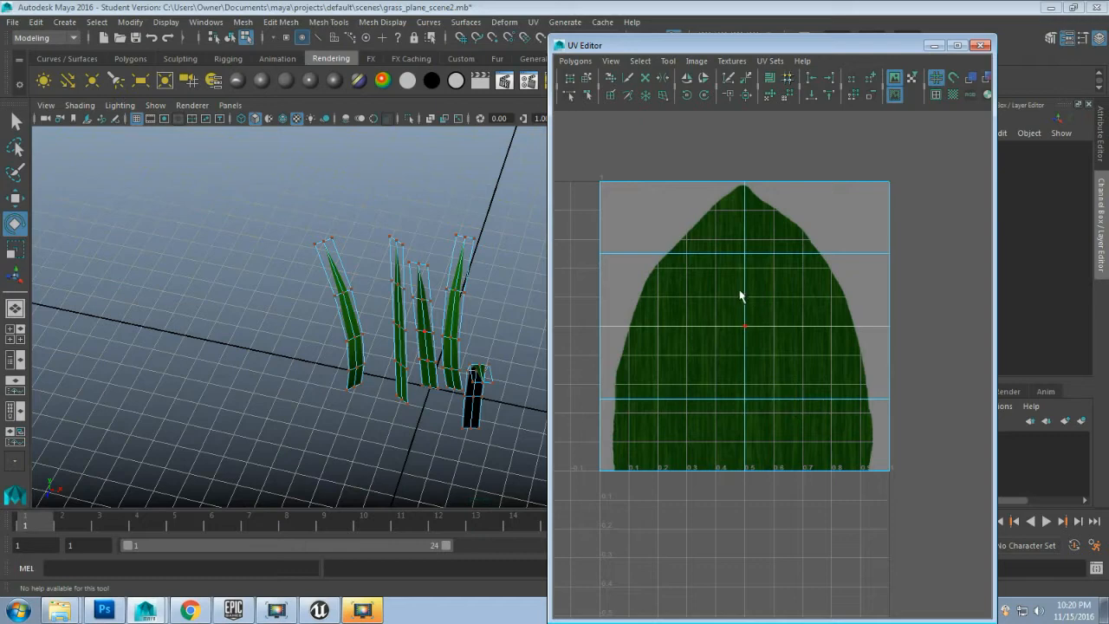
pyautogui.rightClick(764, 351)
pyautogui.moveTo(769, 503)
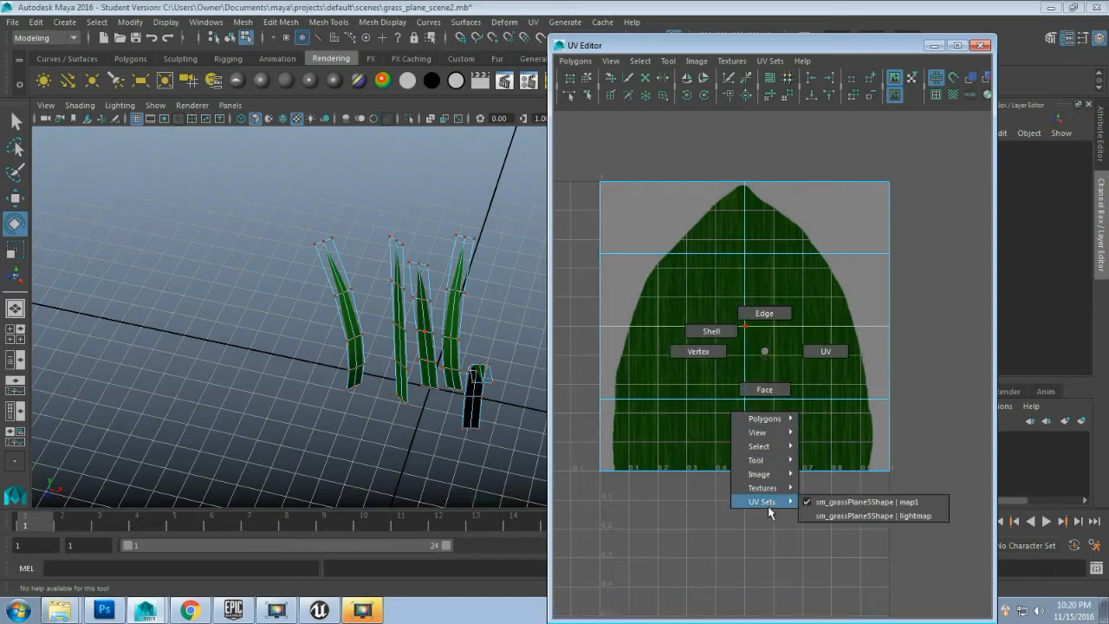
pyautogui.click(855, 517)
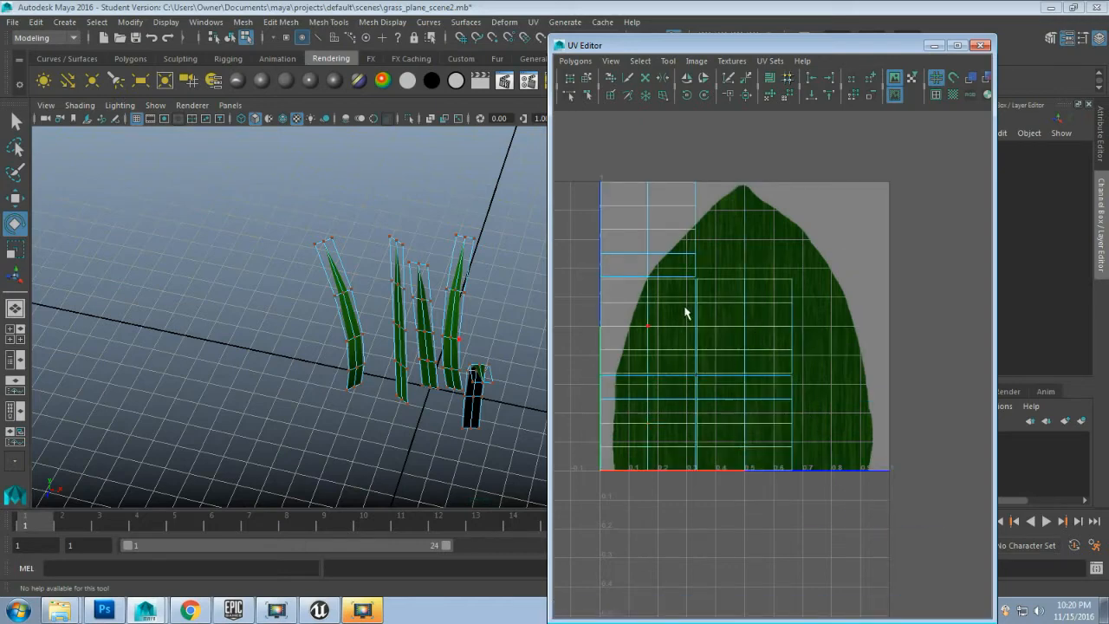
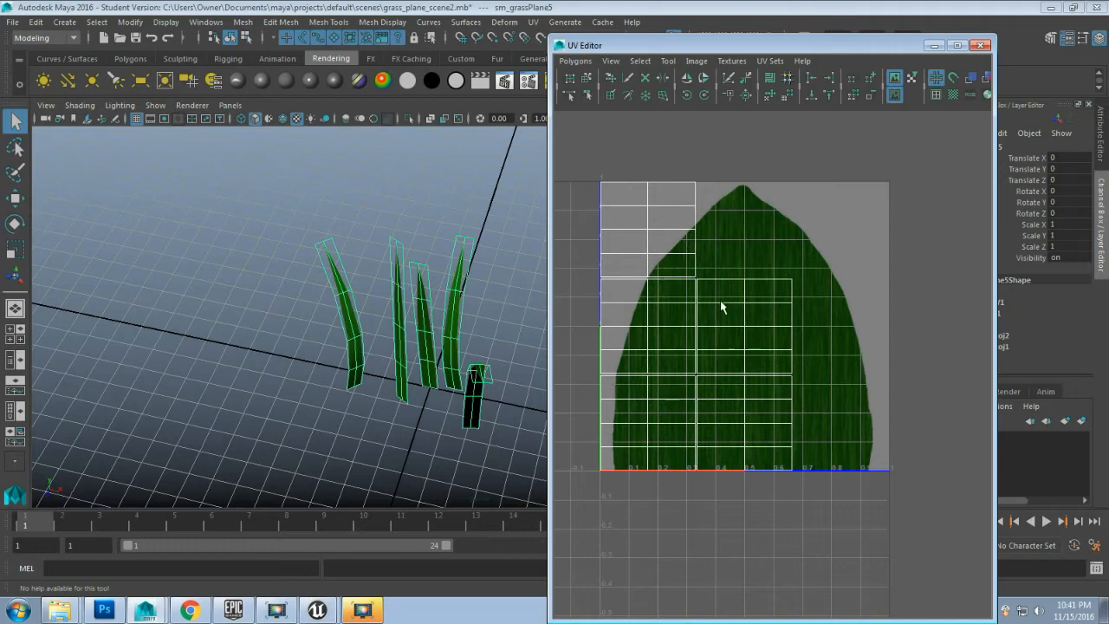
pyautogui.moveTo(826, 275); pyautogui.dragTo(866, 424, button='right')
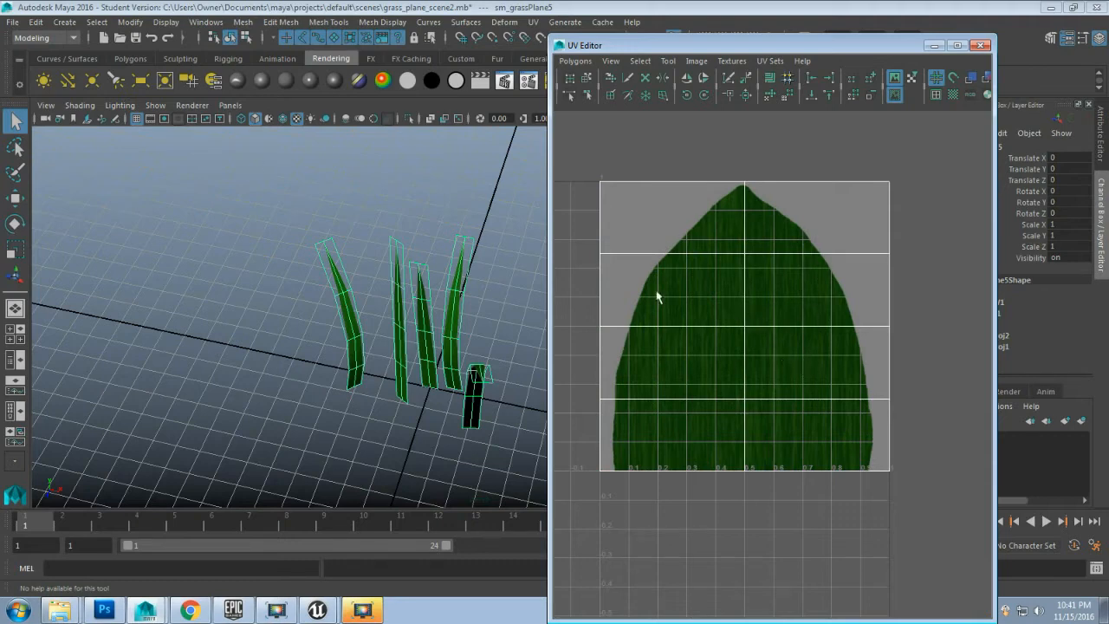
pyautogui.moveTo(779, 362)
pyautogui.mouseDown(button='right')
pyautogui.moveTo(776, 511)
pyautogui.moveTo(876, 512)
pyautogui.moveTo(779, 468)
pyautogui.moveTo(833, 363)
pyautogui.moveTo(781, 367)
pyautogui.mouseUp(button='right')
pyautogui.moveTo(764, 289)
pyautogui.mouseDown(button='right')
pyautogui.moveTo(743, 441)
pyautogui.moveTo(834, 456)
pyautogui.moveTo(808, 444)
pyautogui.moveTo(763, 383)
pyautogui.moveTo(764, 289)
pyautogui.mouseUp(button='right')
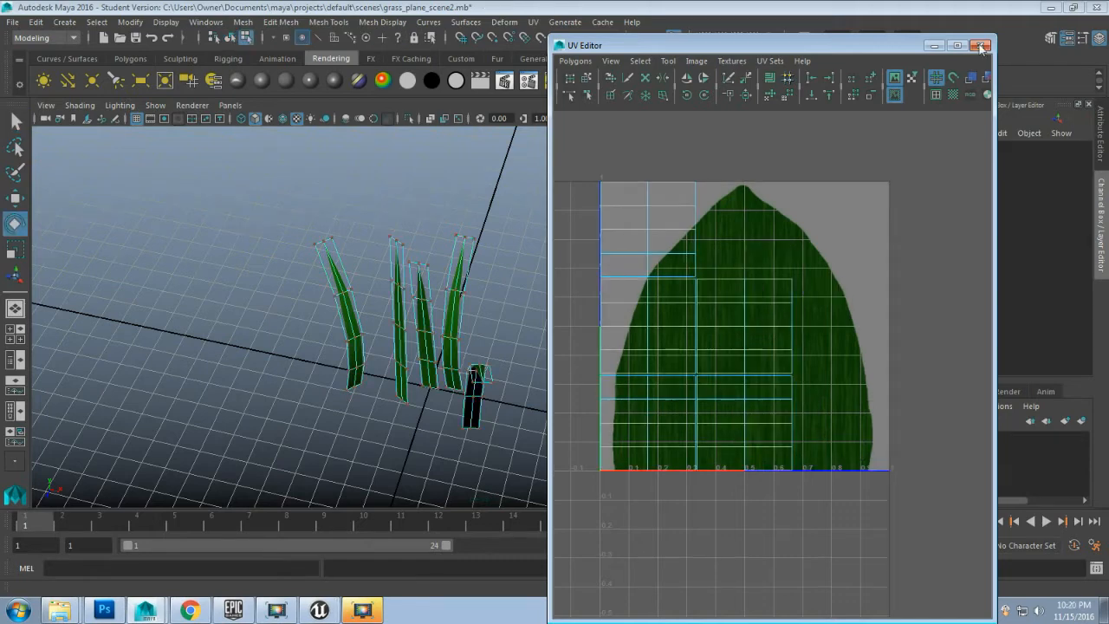
pyautogui.click(982, 46)
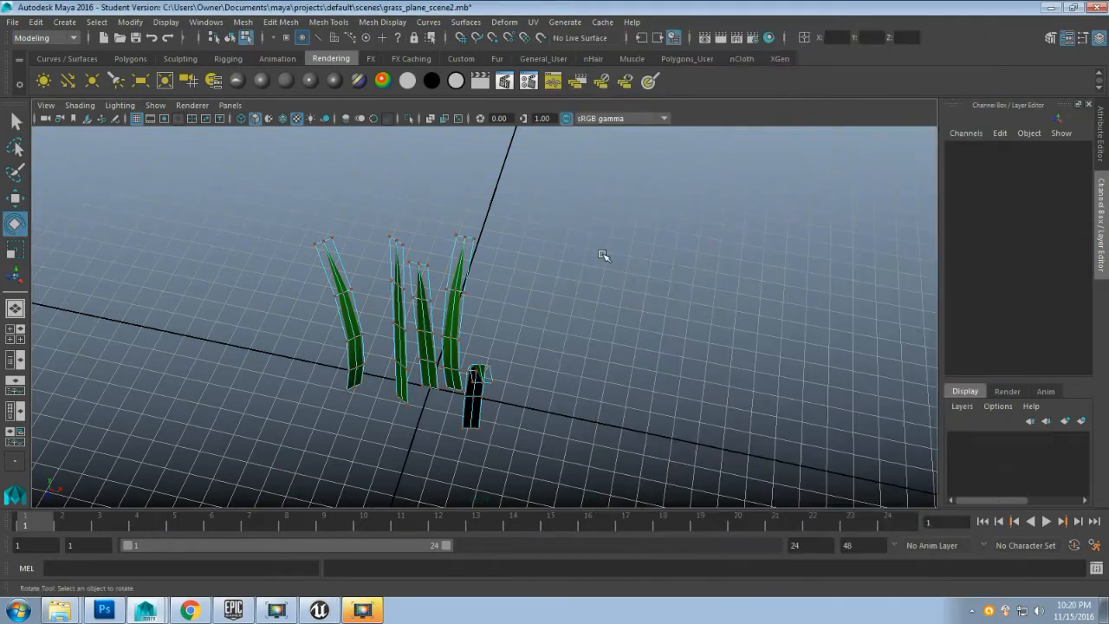
# - Return the combined grass mesh to Object Mode and select the whole object
pyautogui.rightClick(464, 297)
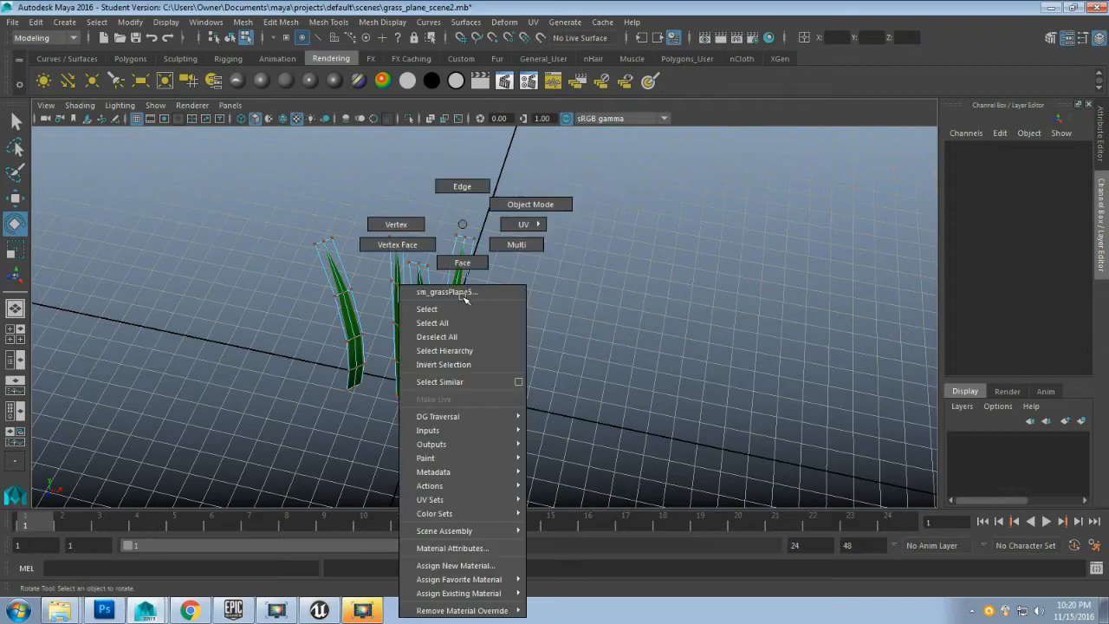
pyautogui.click(525, 205)
pyautogui.click(445, 294)
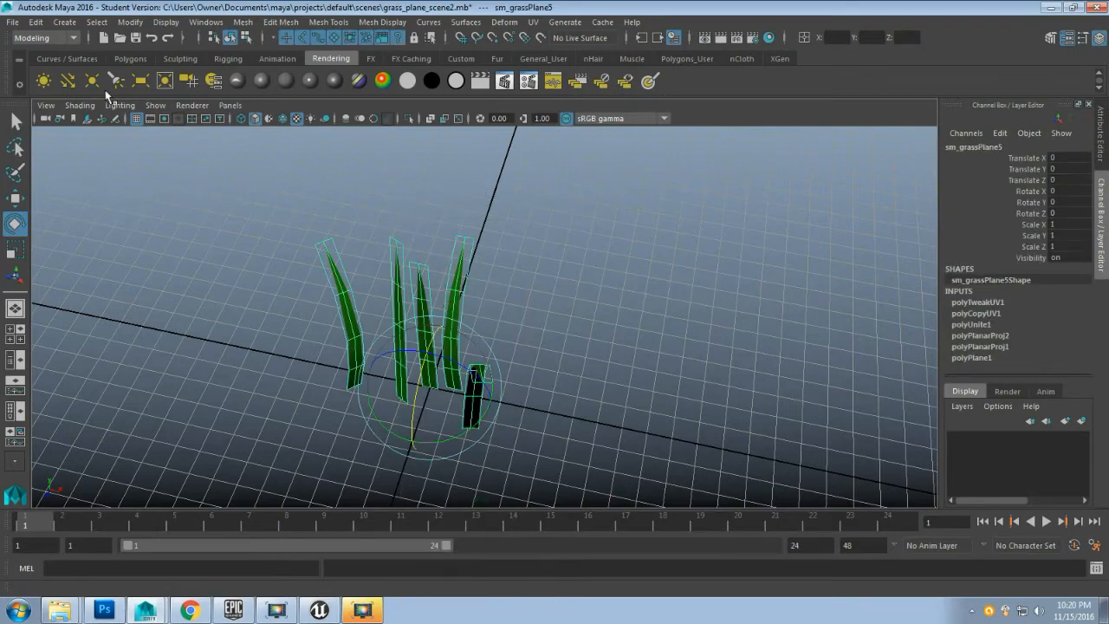
# - Save the grass scene under its existing file name, accepting the student version notice
pyautogui.click(13, 24)
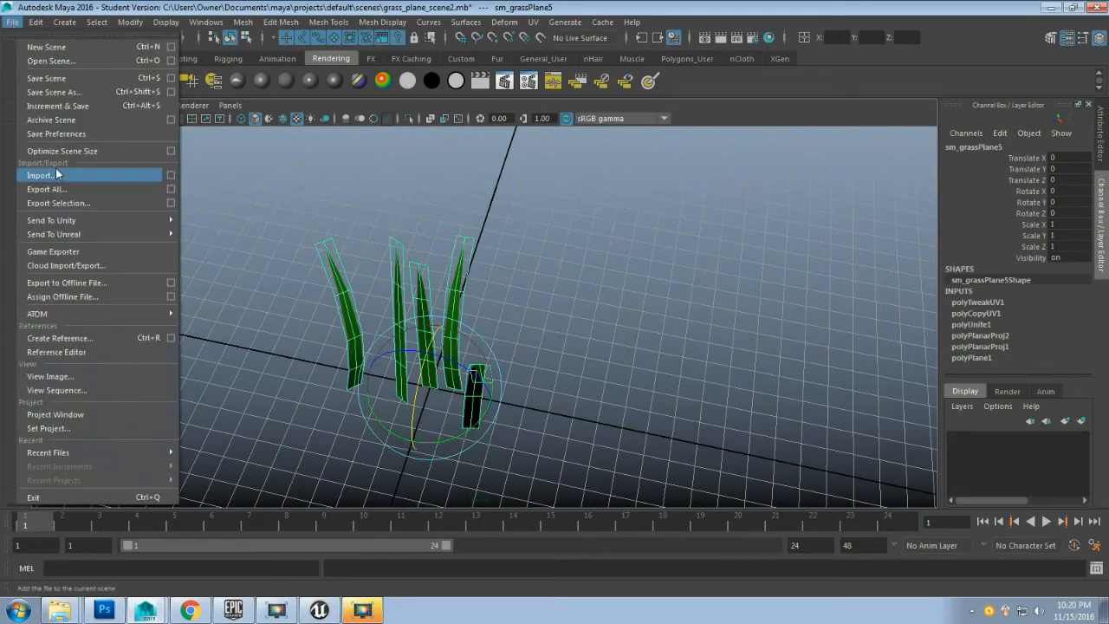
pyautogui.click(52, 76)
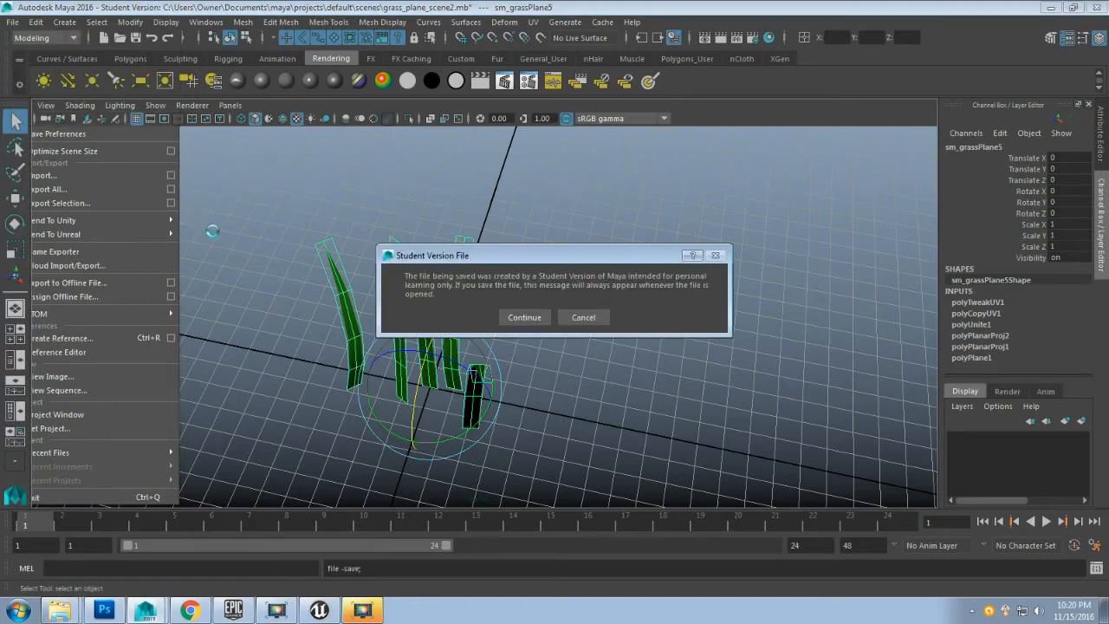
pyautogui.click(523, 317)
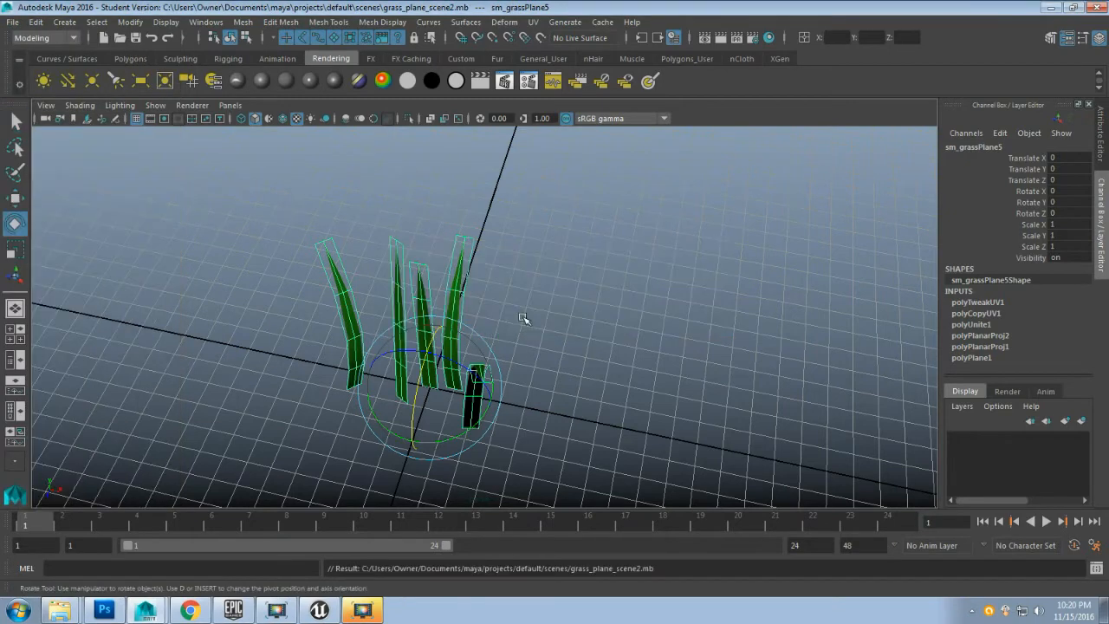
# - Check the load and auto-load settings of objExport.mll in the Plug-in Manager, then close it
pyautogui.click(206, 23)
pyautogui.moveTo(232, 116)
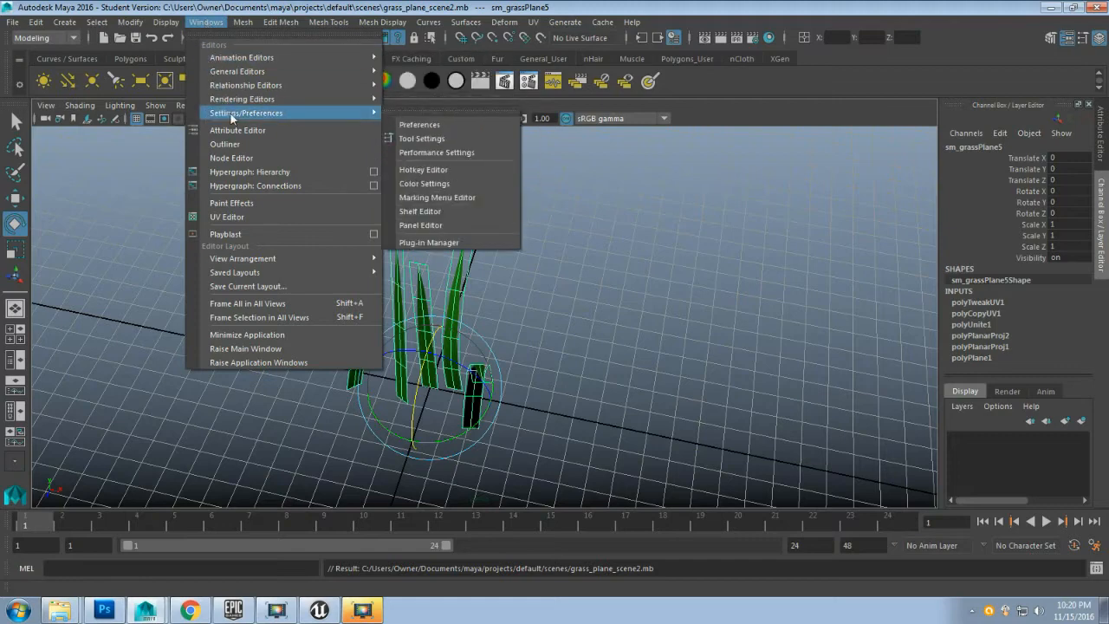
pyautogui.click(429, 242)
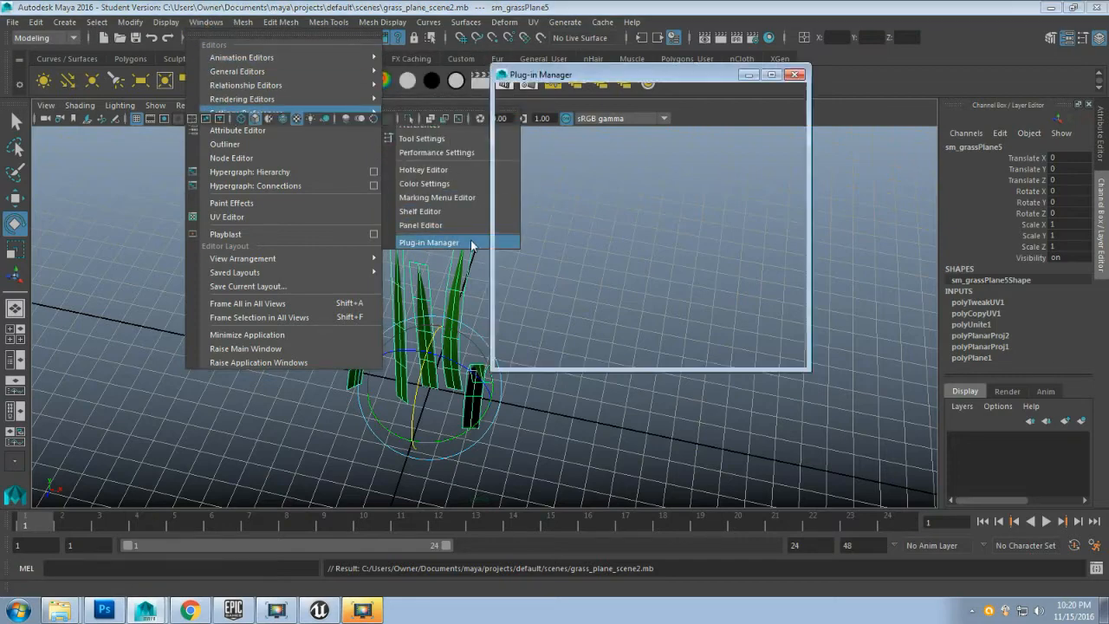
pyautogui.scroll(-2, 595, 256)
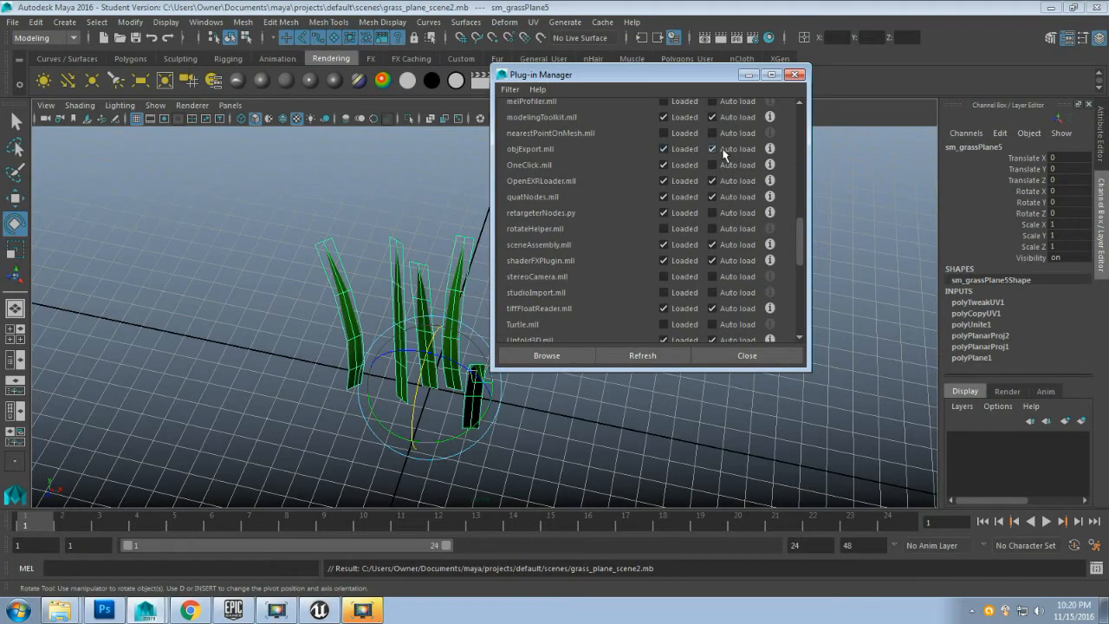
pyautogui.click(745, 355)
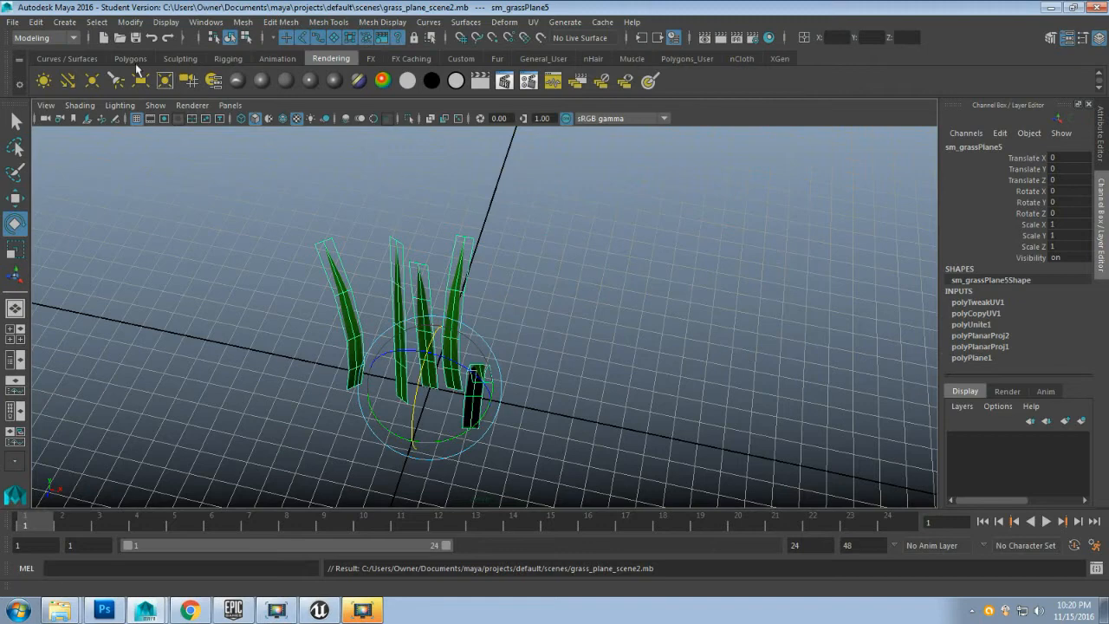
# - Export the selected grass mesh as an OBJ named sm_grassPatch into the Desktop folder GraphicDesign\3D Modeling
pyautogui.click(13, 21)
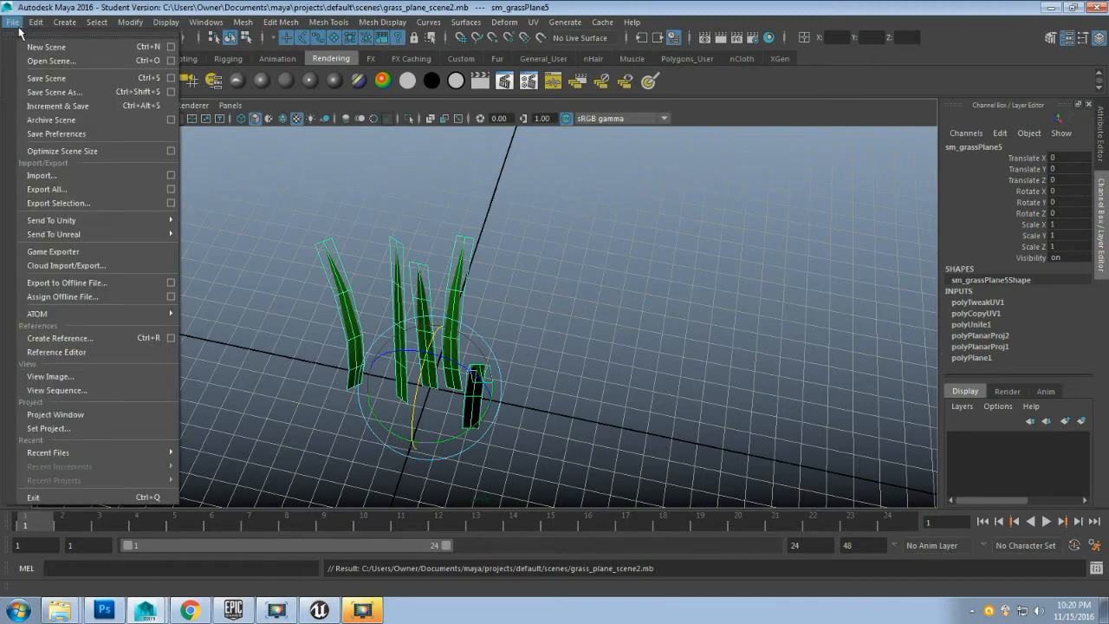
pyautogui.click(61, 203)
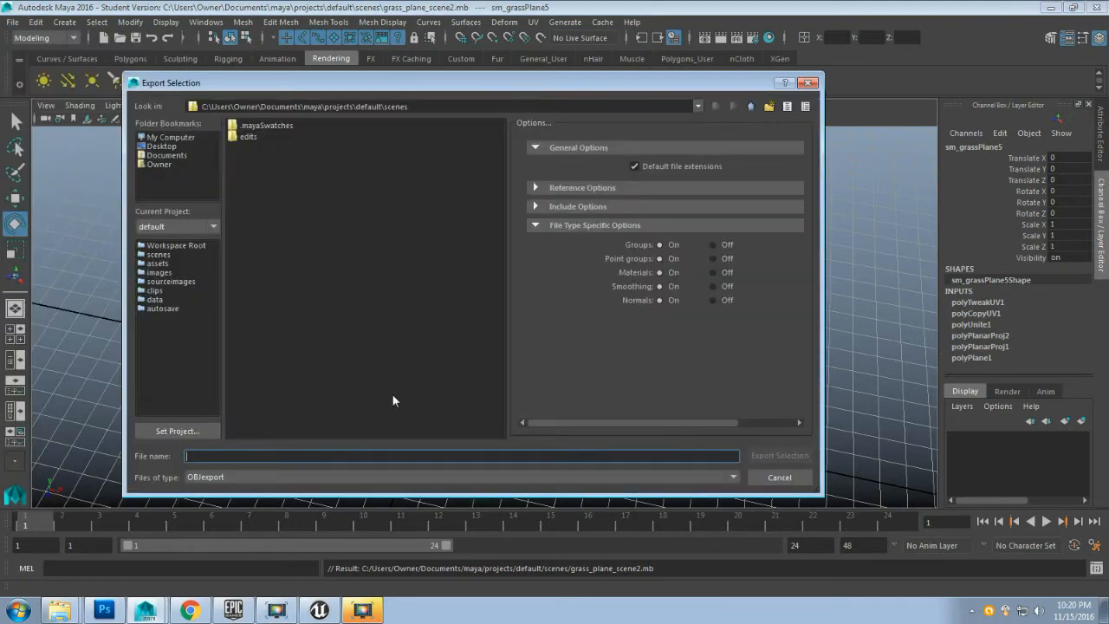
pyautogui.write('sm')
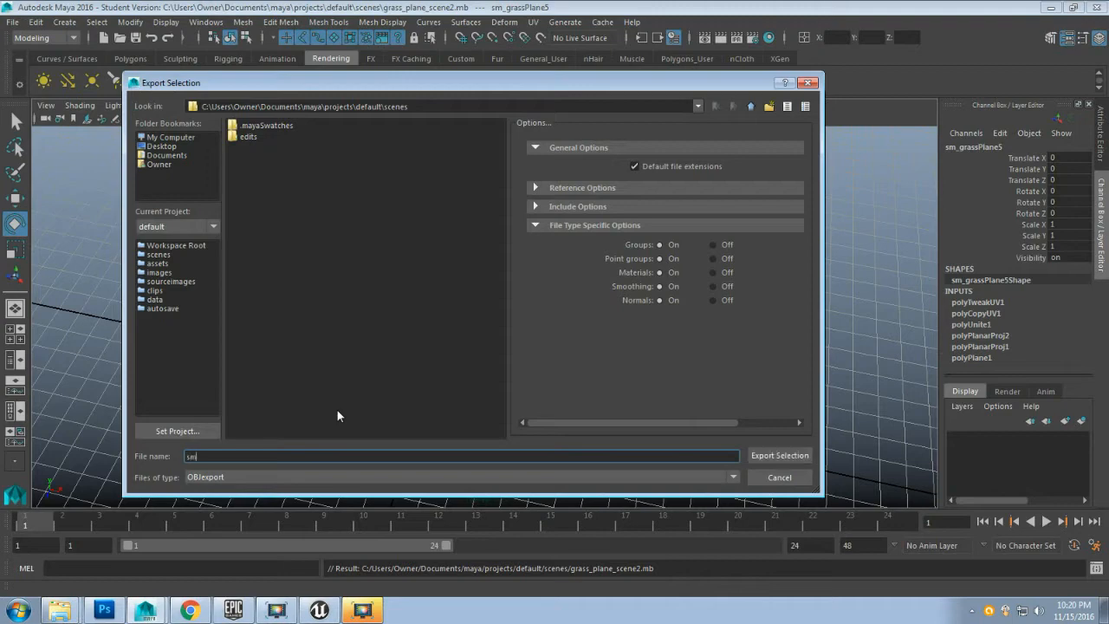
pyautogui.write('_grassPatch')
pyautogui.click(162, 147)
pyautogui.doubleClick(277, 214)
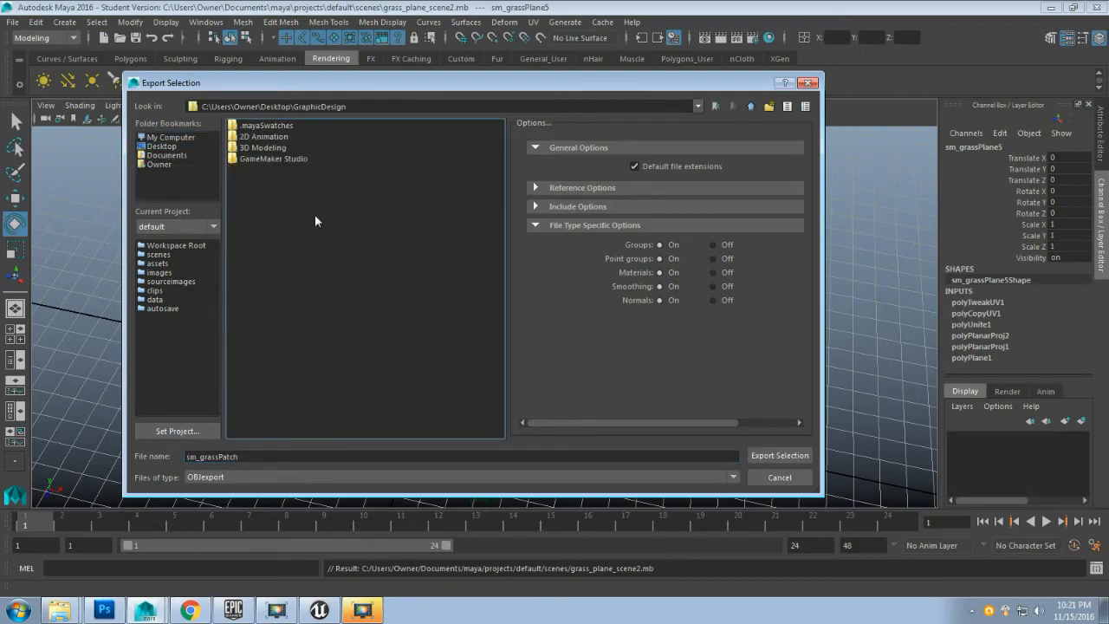
pyautogui.doubleClick(264, 148)
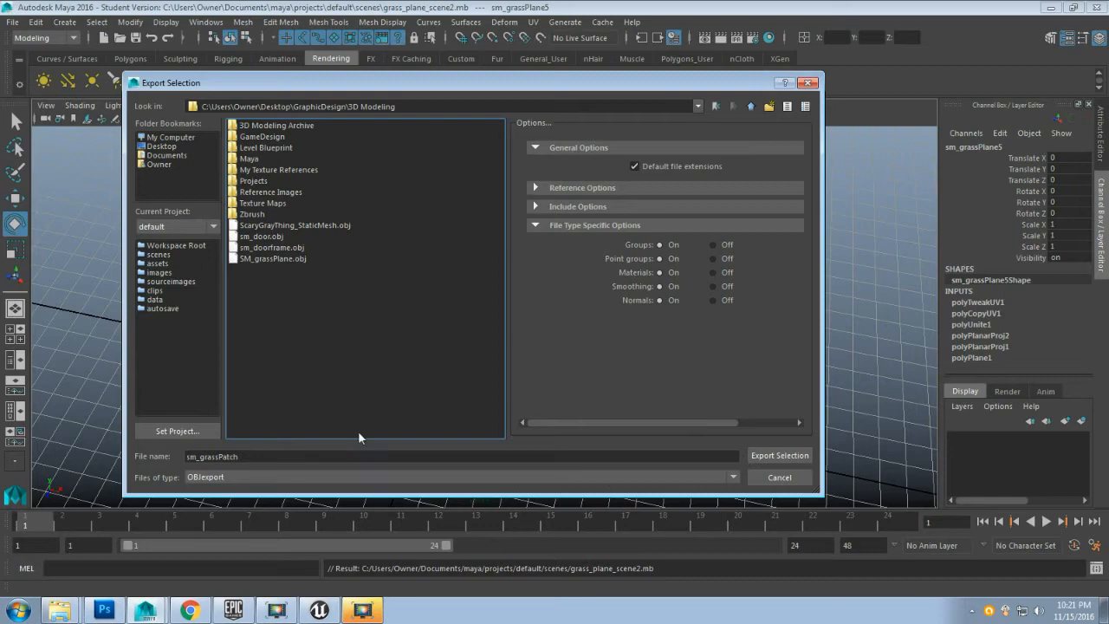
pyautogui.click(772, 455)
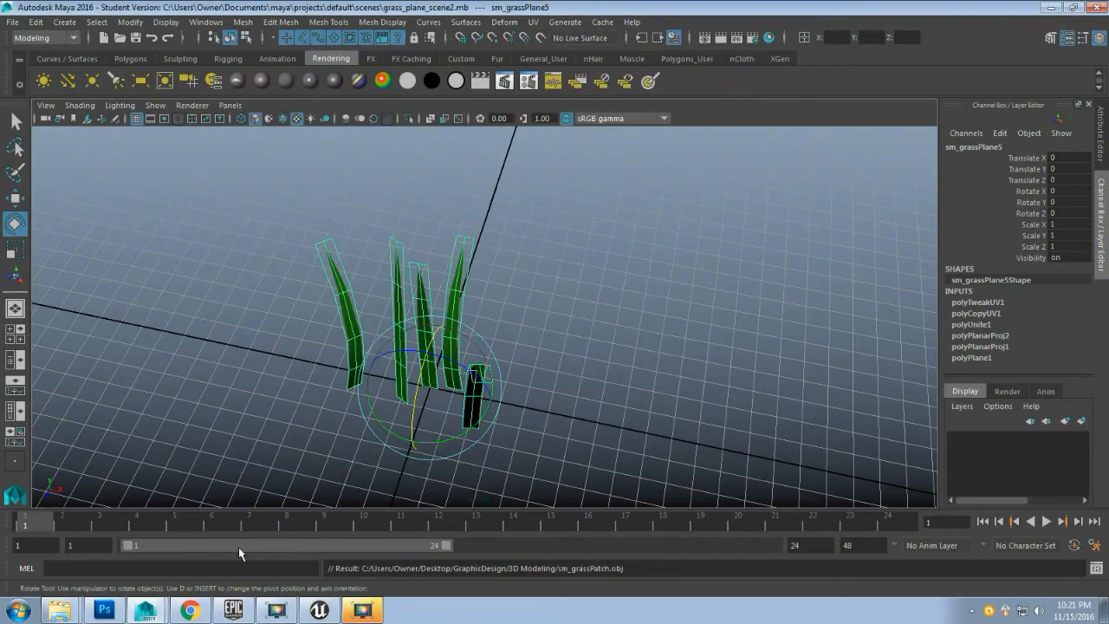
# - Switch to Unreal Editor and open the StaticMesh folder of the project content
pyautogui.click(319, 611)
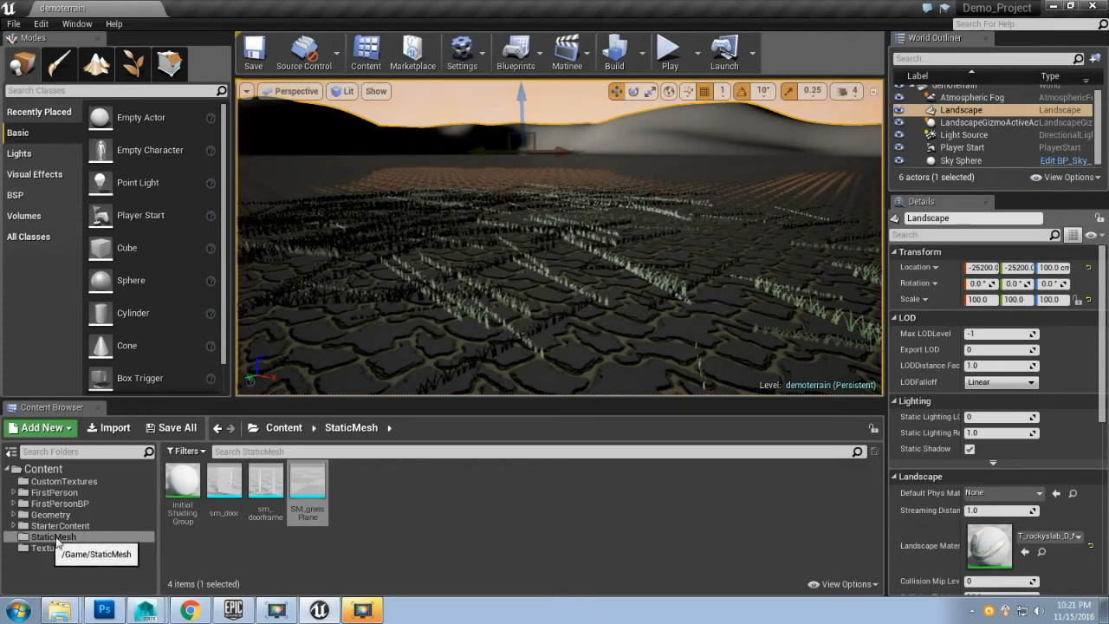
pyautogui.click(40, 470)
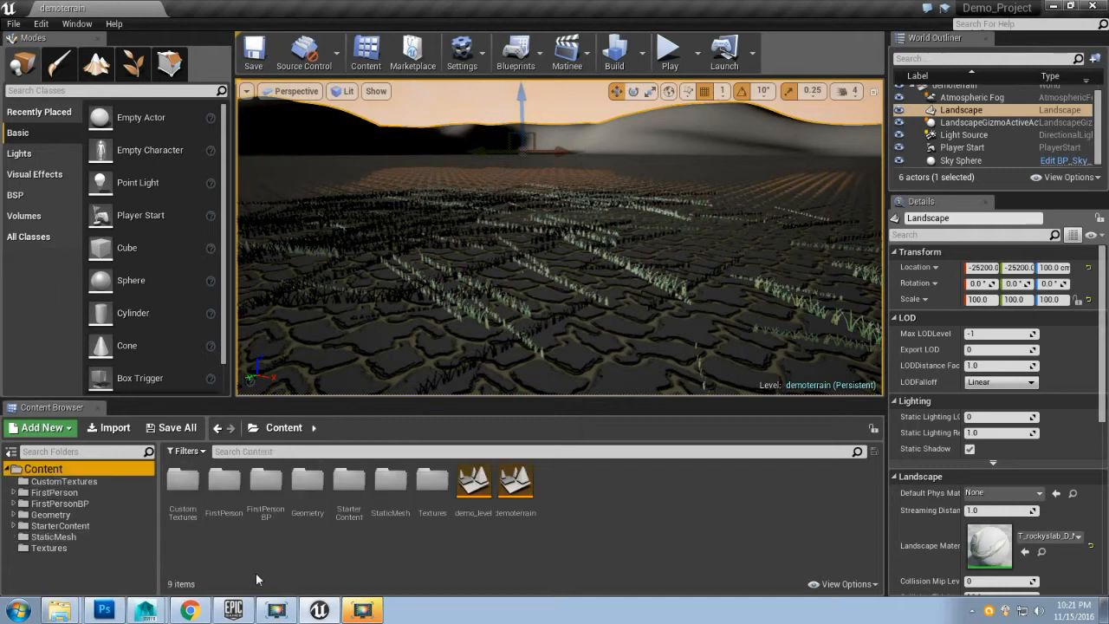
pyautogui.doubleClick(391, 480)
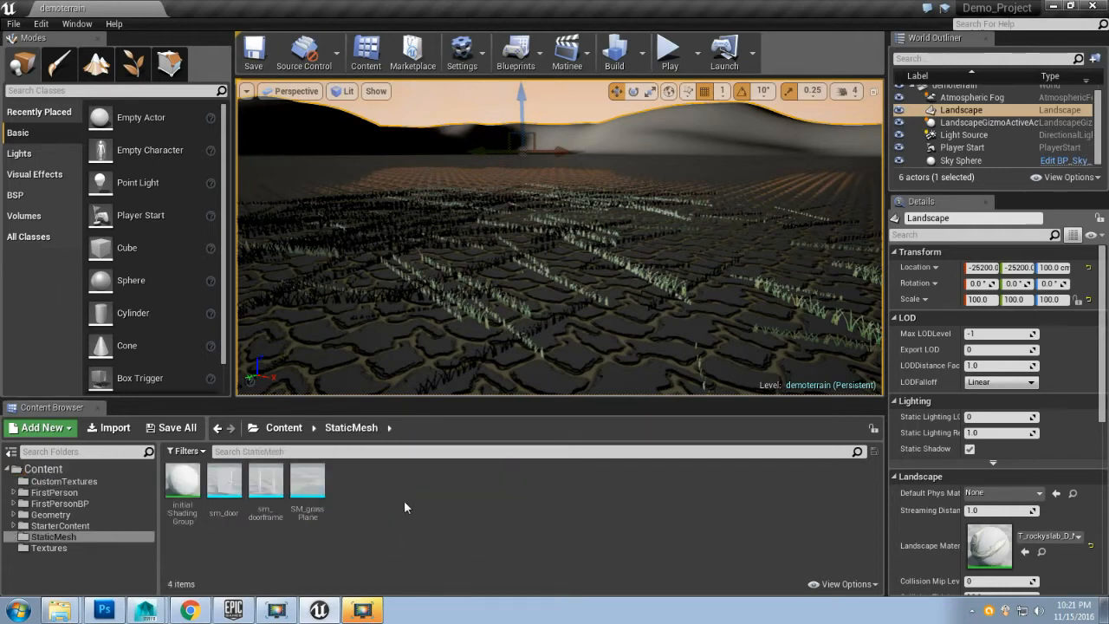
# - Import sm_grassPatch.obj from the 3D Modeling folder into StaticMesh with an import rotation roll of 90
pyautogui.moveTo(65, 617)
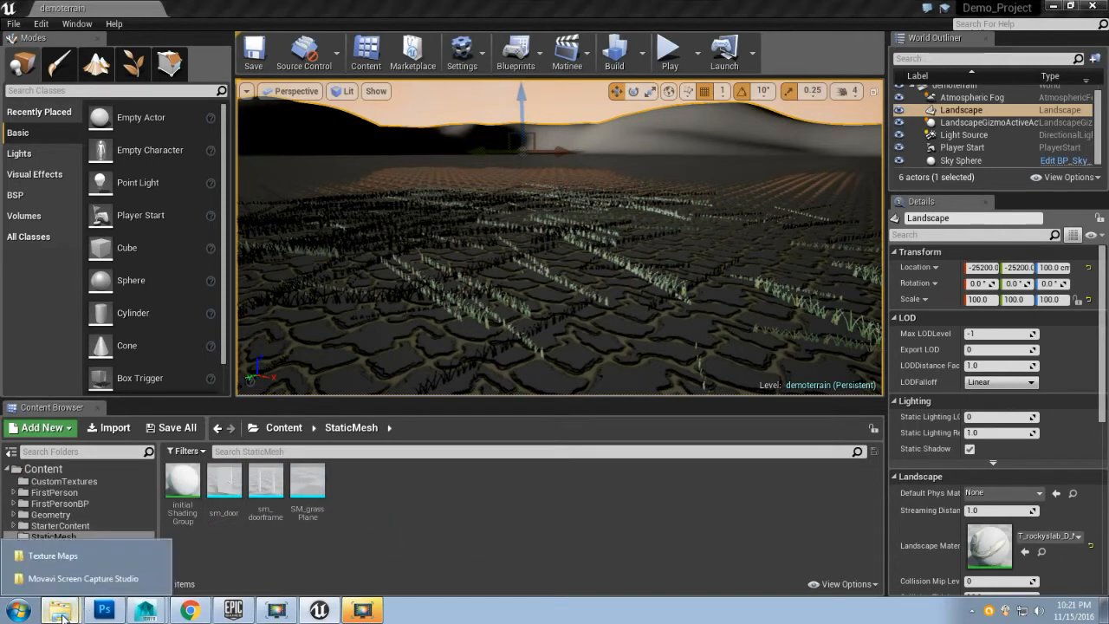
pyautogui.click(52, 555)
pyautogui.click(167, 338)
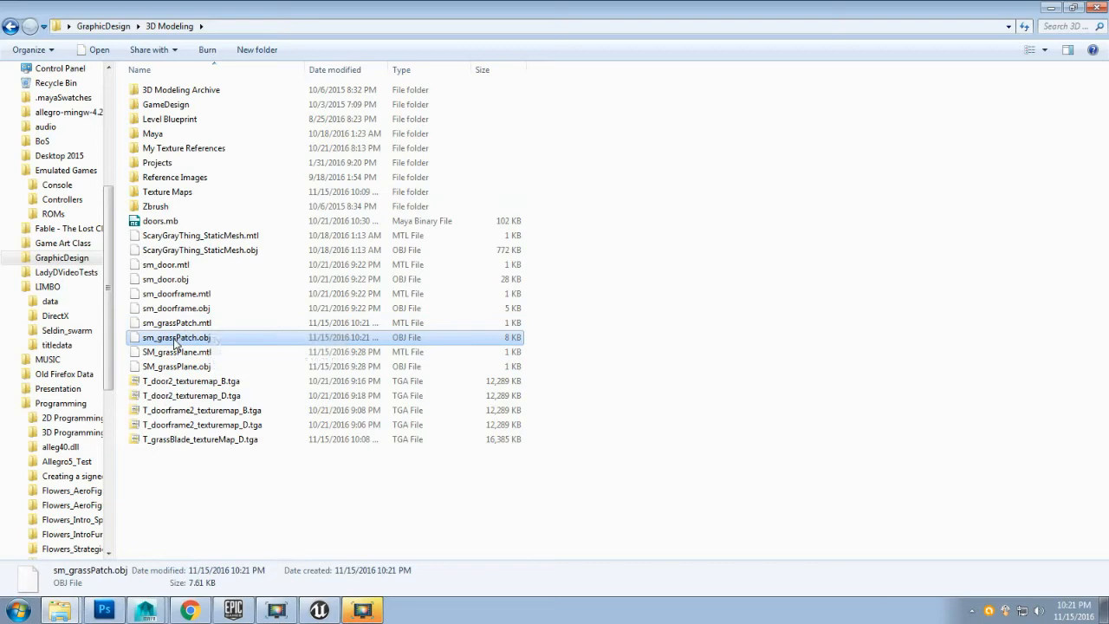
pyautogui.moveTo(176, 343); pyautogui.dragTo(375, 531)
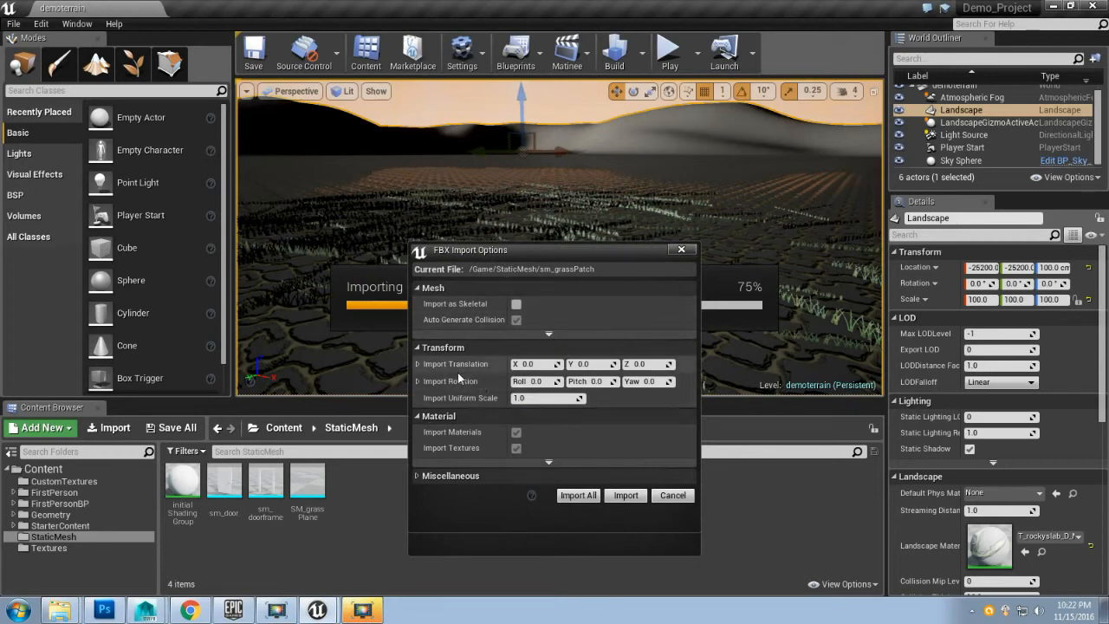
pyautogui.click(532, 382)
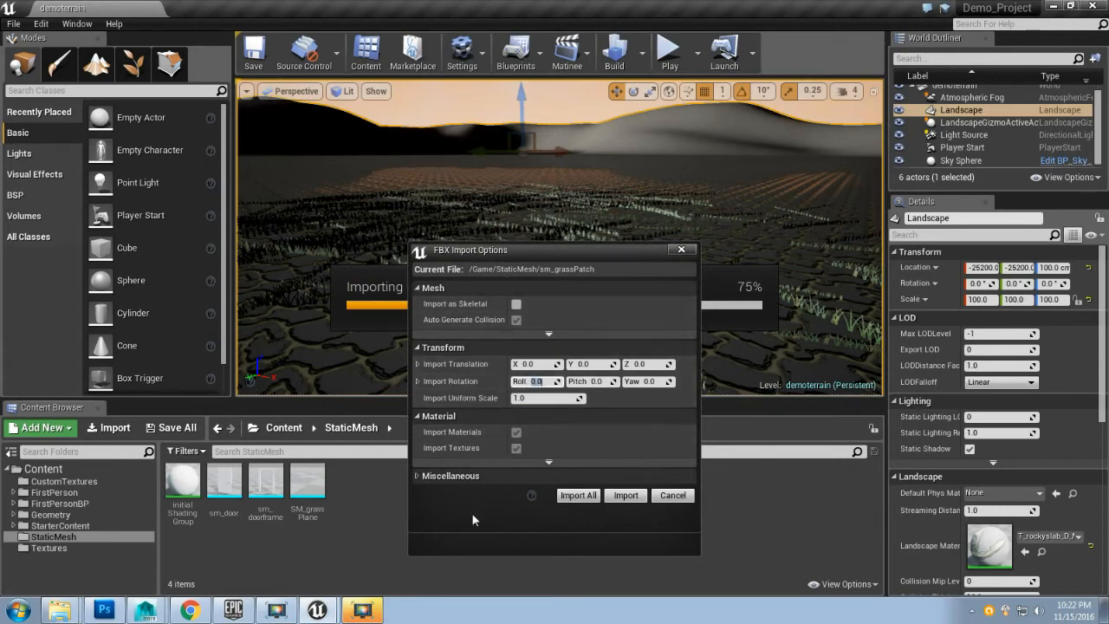
pyautogui.write('90')
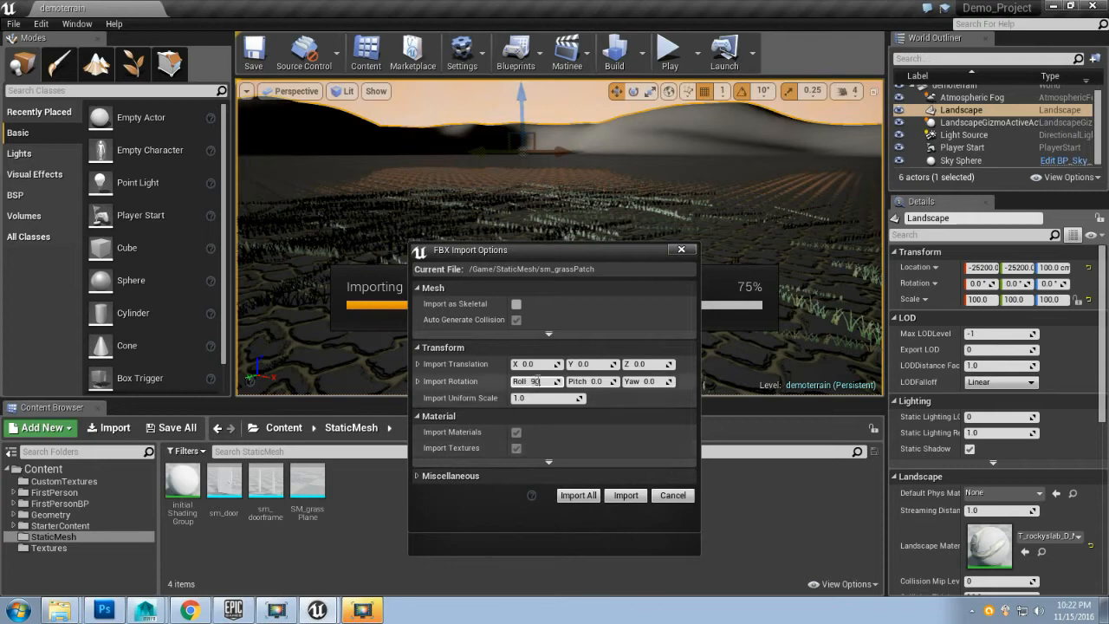
pyautogui.click(628, 500)
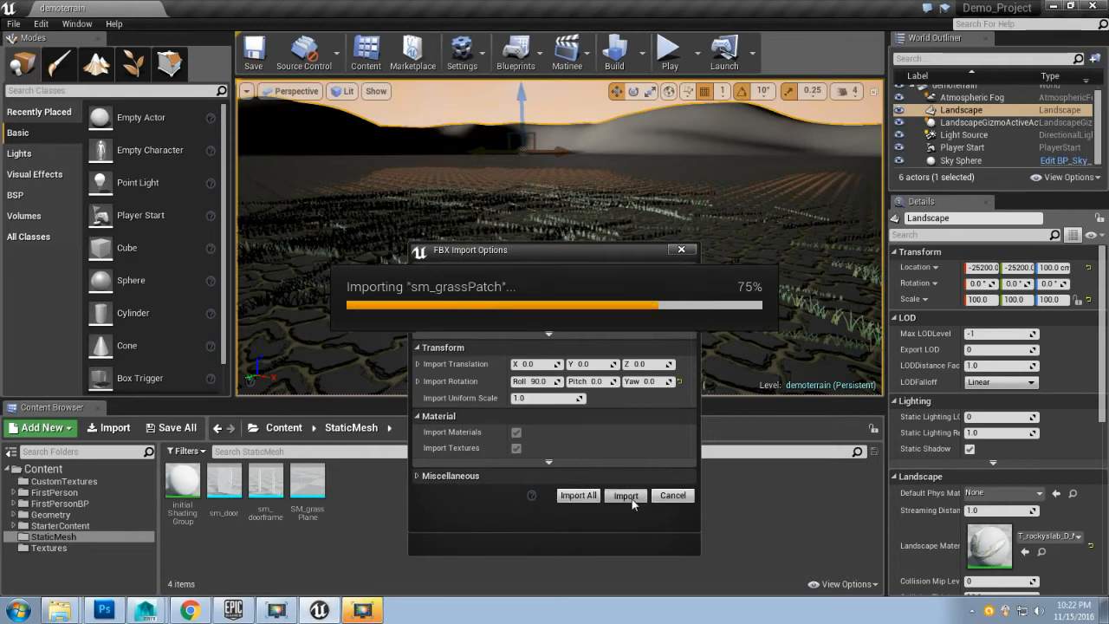
# - Force delete the T_grassBlade_textureMap_D texture from the StaticMesh folder and select the sm_grassPatch mesh
pyautogui.click(433, 482)
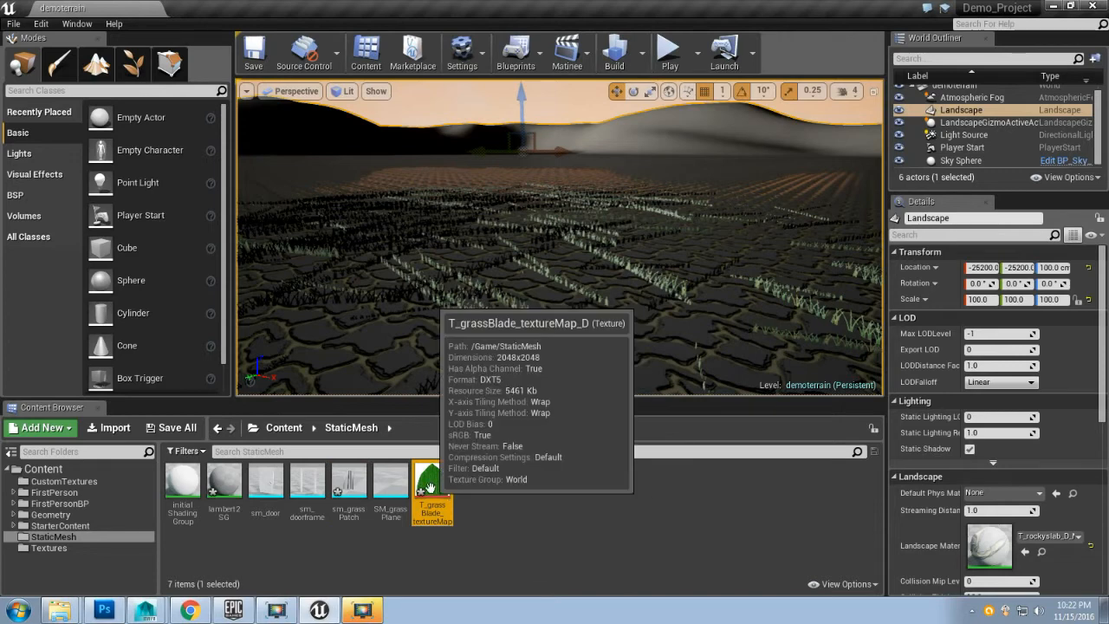
pyautogui.press('Delete')
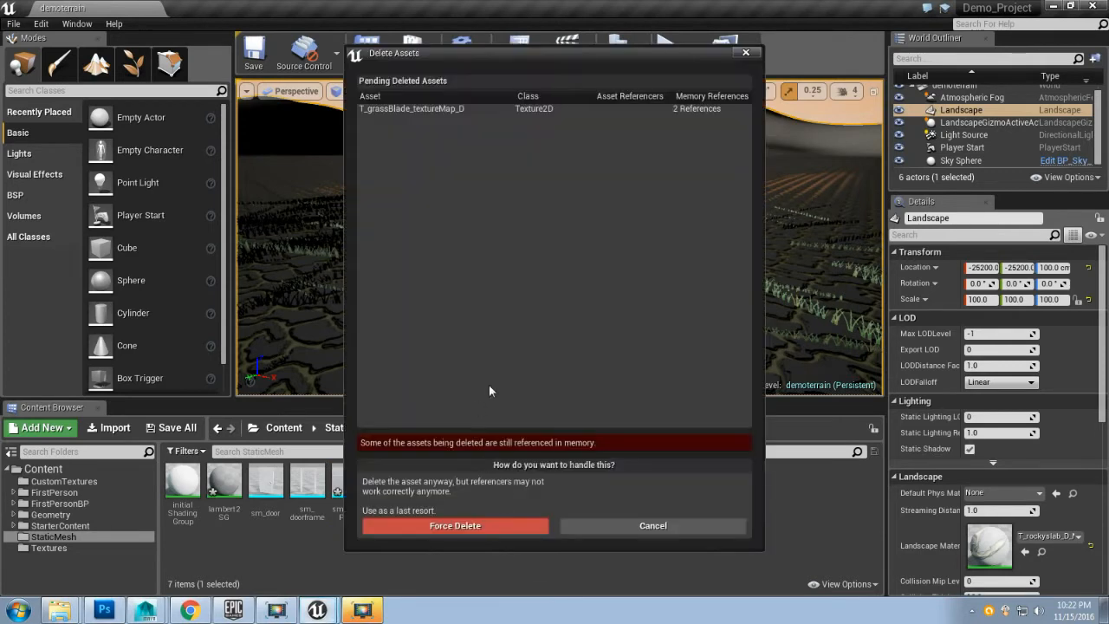
pyautogui.click(497, 525)
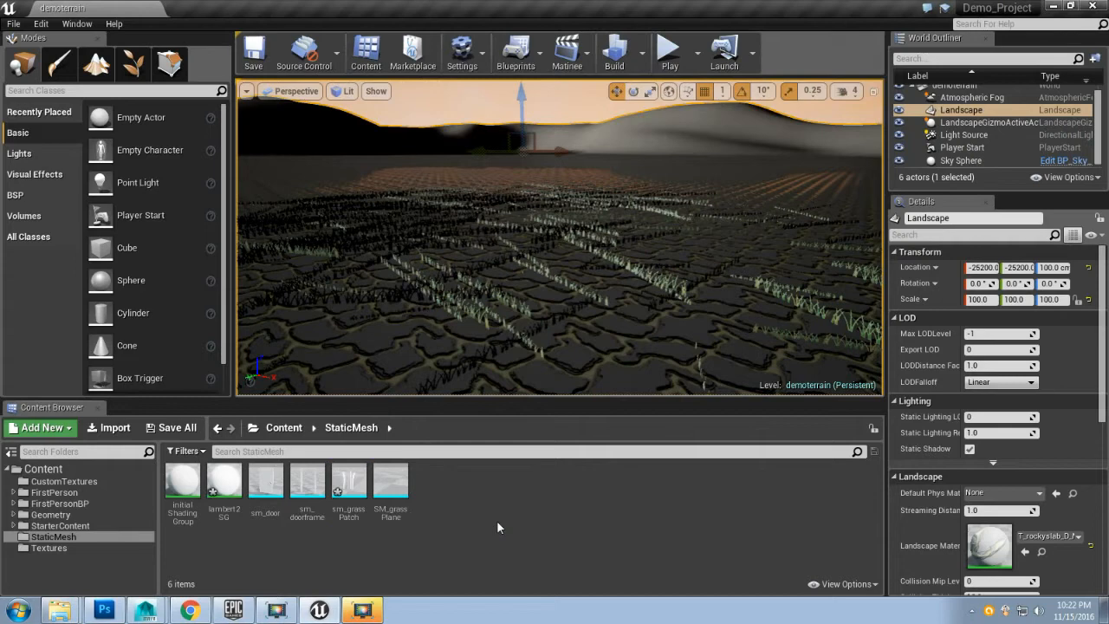
pyautogui.click(349, 483)
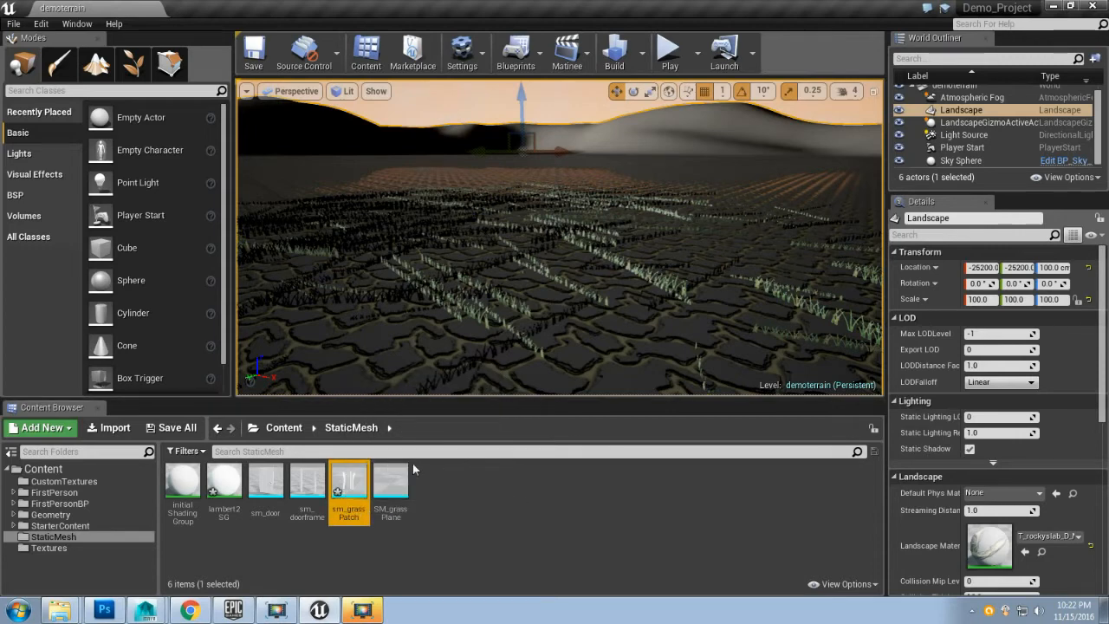
pyautogui.moveTo(345, 488)
pyautogui.moveTo(344, 518)
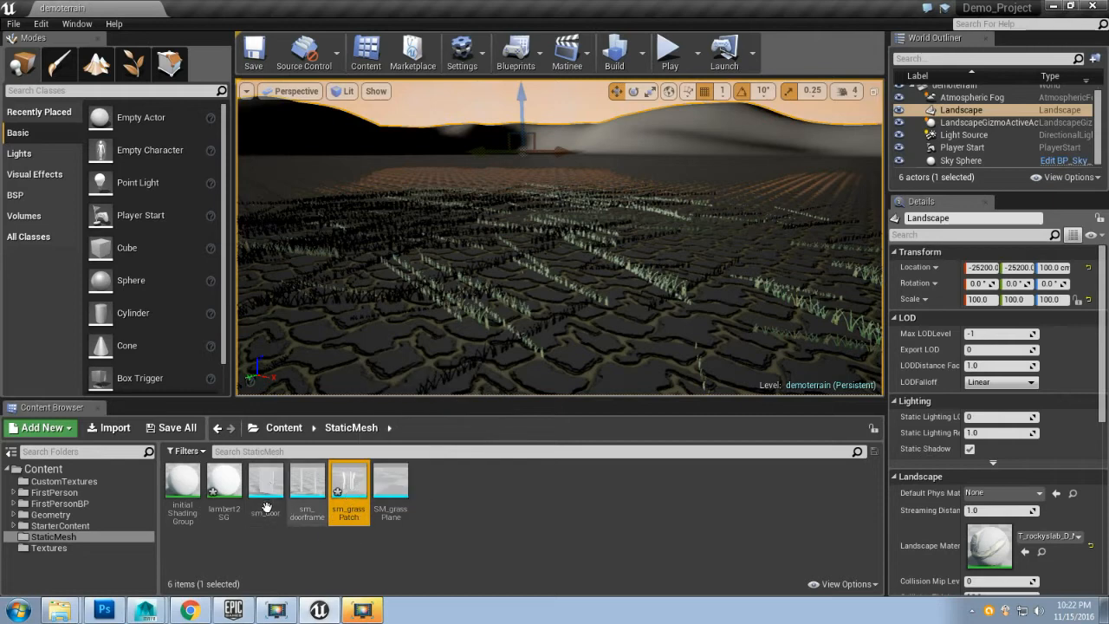
# - Import T_grassBlade_textureMap_B.tga, T_grassBlade_textureMap_D.tga and T_grassBlade_textureMap_N.tga from Texture Maps into the project's Textures folder
pyautogui.click(63, 546)
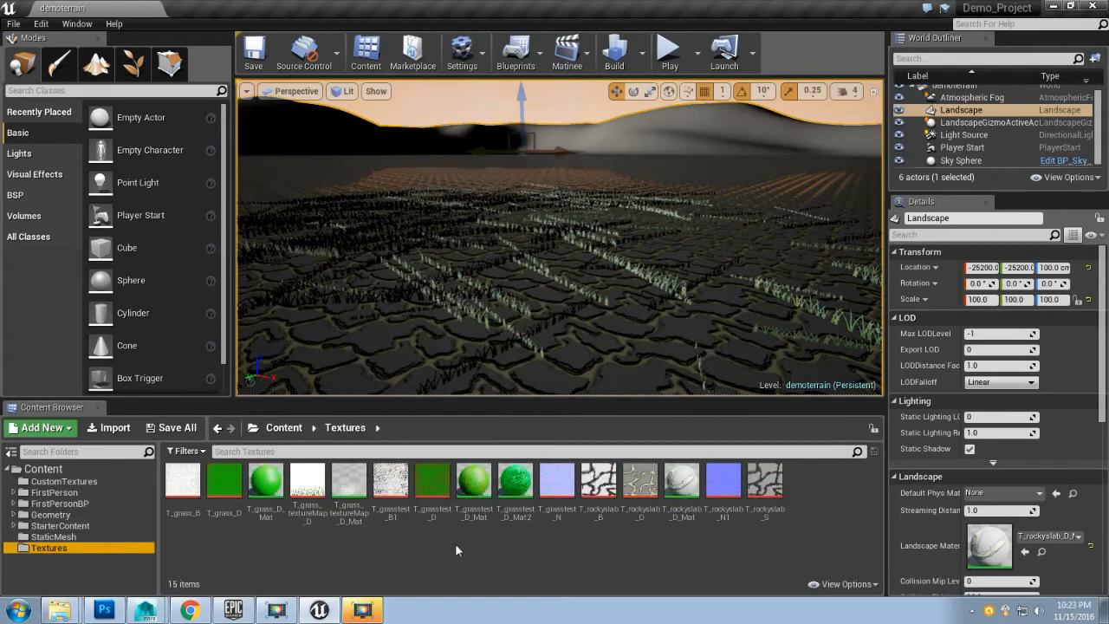
pyautogui.click(75, 611)
pyautogui.click(57, 557)
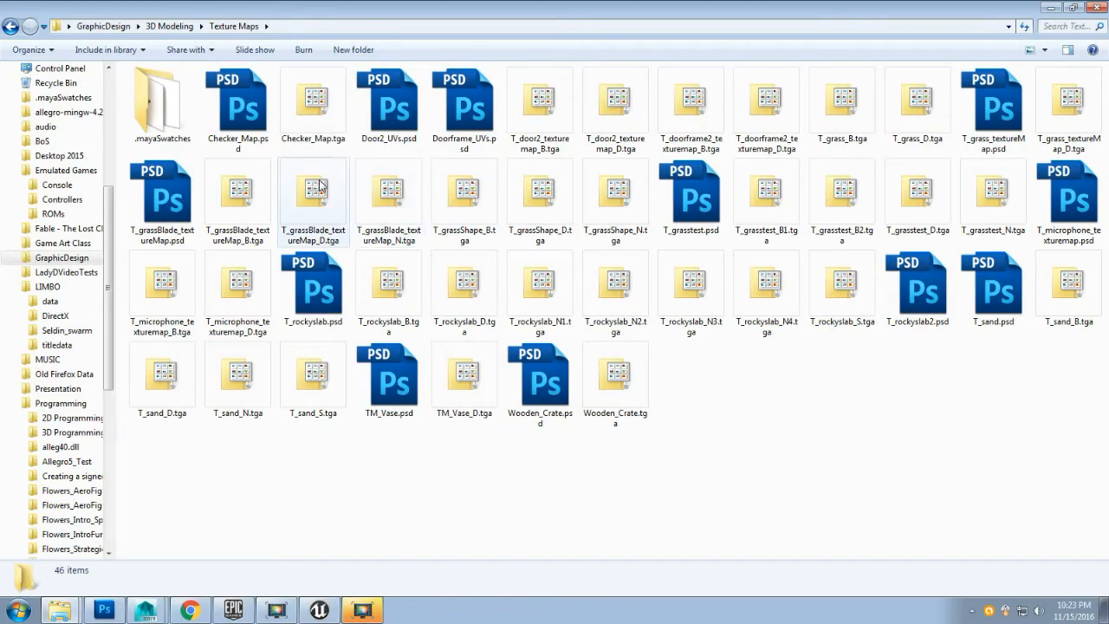
pyautogui.click(244, 213)
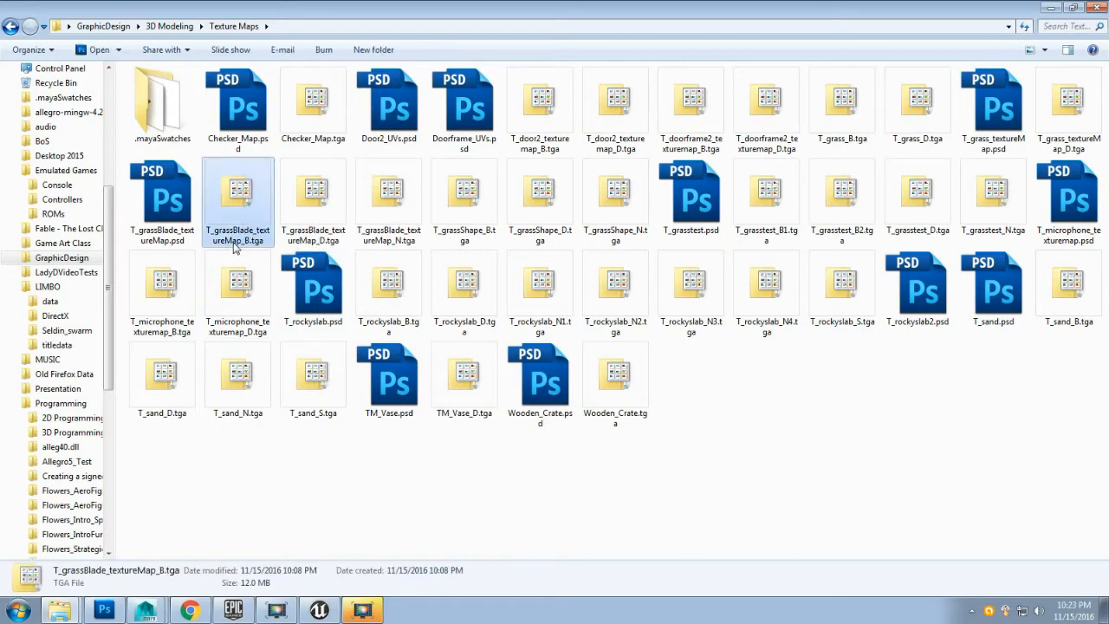
pyautogui.keyDown('ctrl'); pyautogui.click(314, 201); pyautogui.keyUp('ctrl')
pyautogui.keyDown('ctrl'); pyautogui.click(390, 195); pyautogui.keyUp('ctrl')
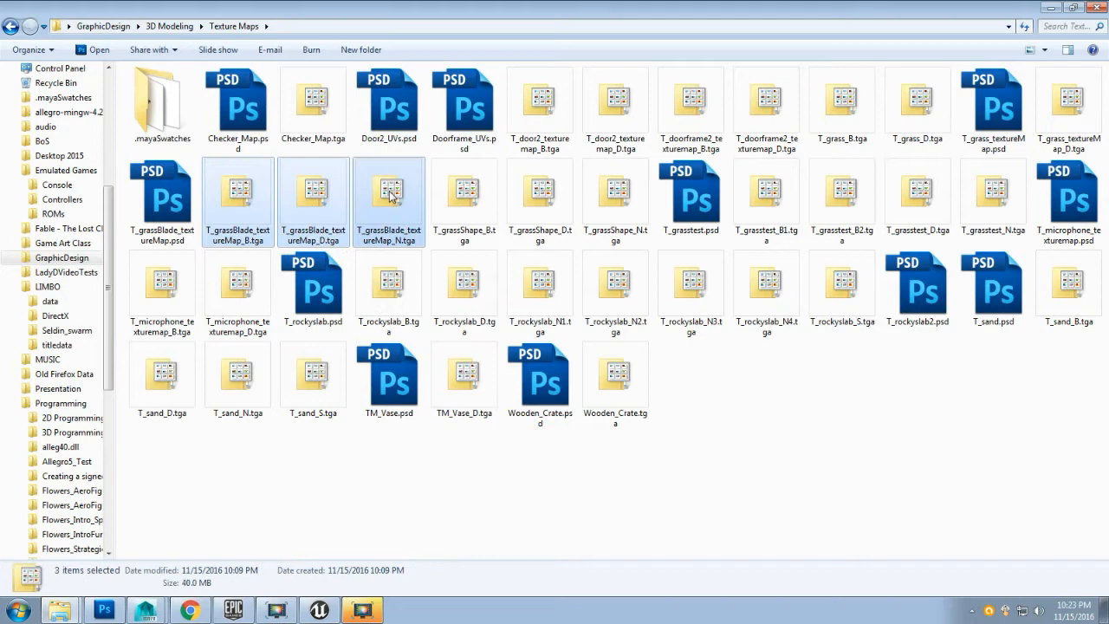
pyautogui.moveTo(244, 204); pyautogui.dragTo(490, 469)
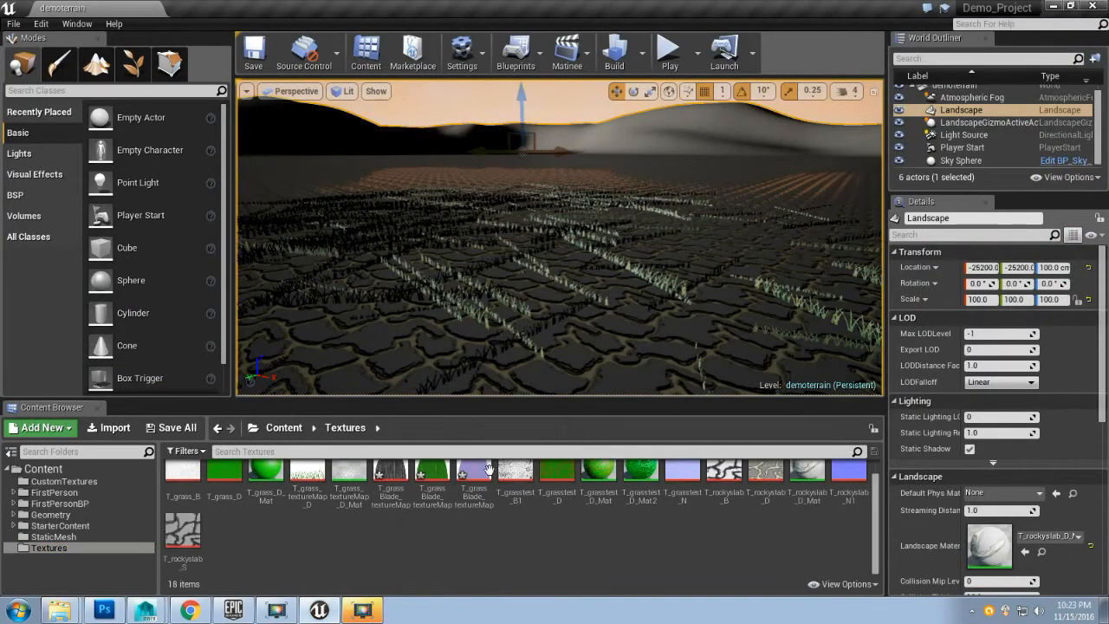
# - Save all modified project content, including the newly imported grass blade textures
pyautogui.click(12, 24)
pyautogui.click(43, 141)
pyautogui.scroll(1, 472, 546)
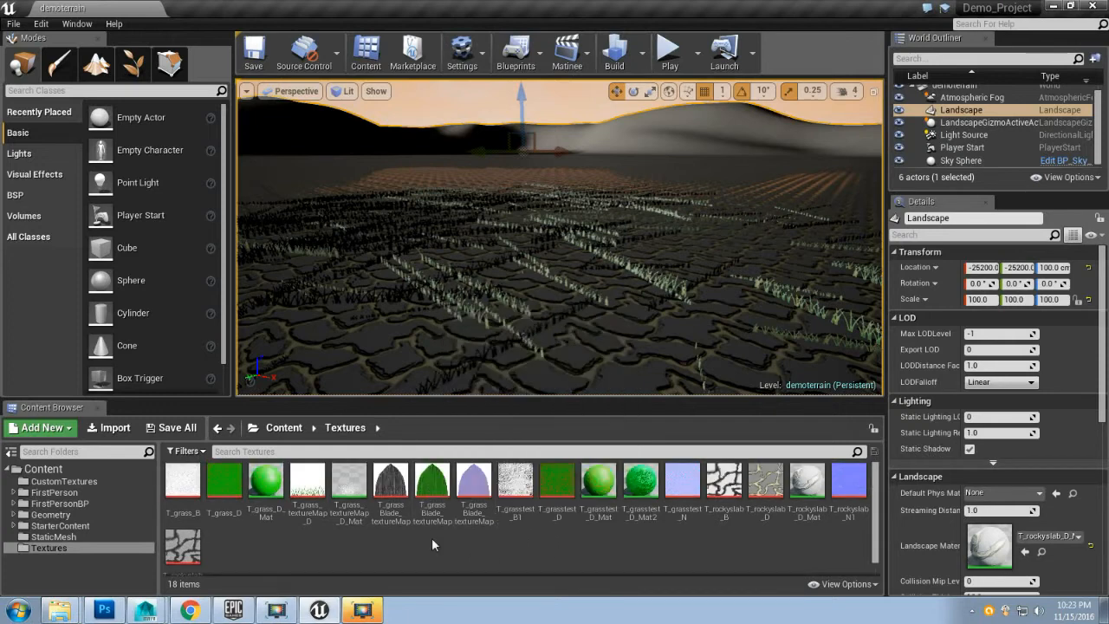
# - Create a material from the T_grassBlade_textureMap_D texture, keeping the suggested name
pyautogui.click(435, 487)
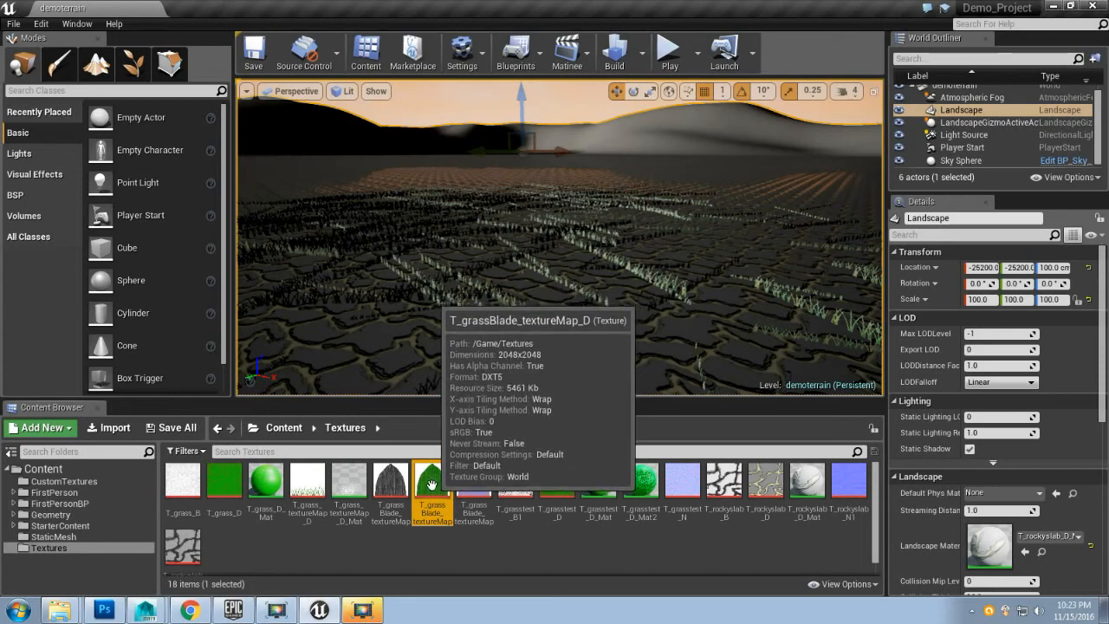
pyautogui.rightClick(432, 483)
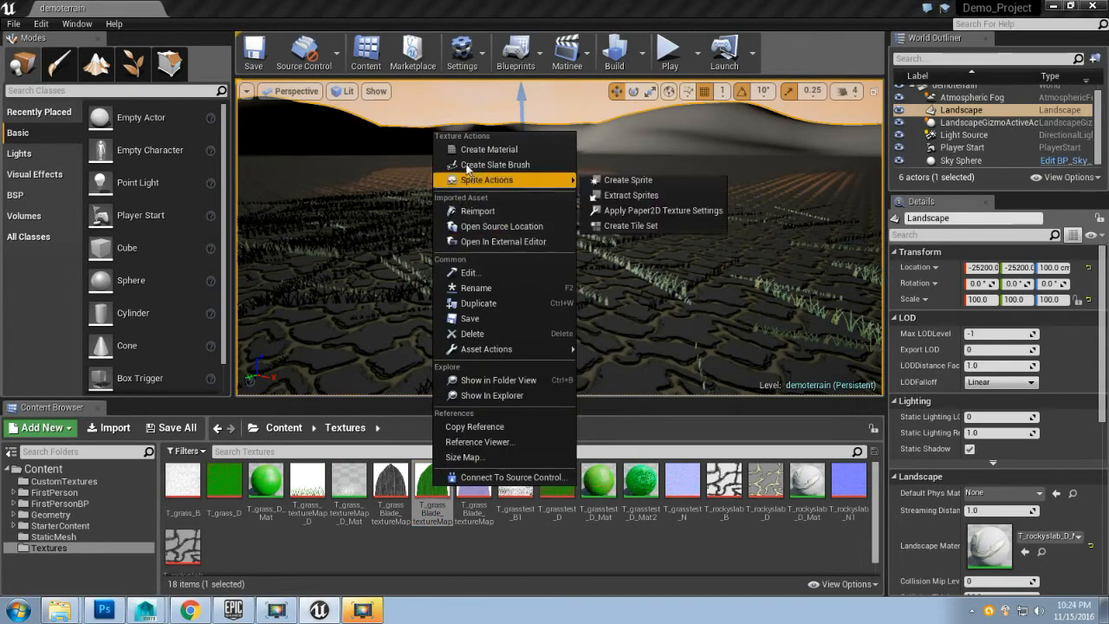
pyautogui.click(490, 149)
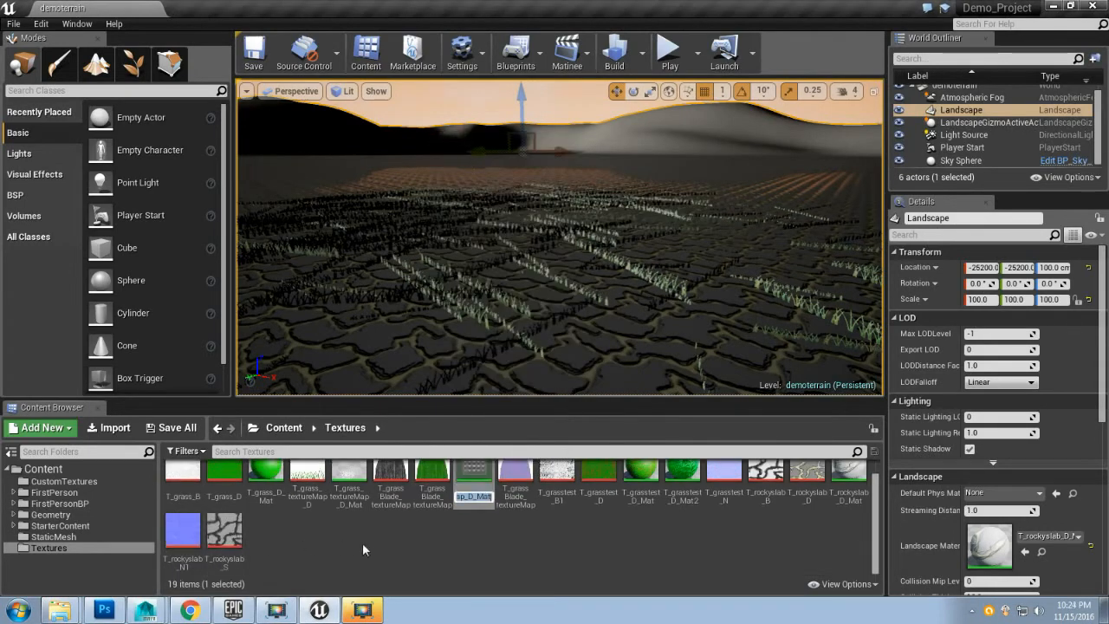
pyautogui.press('Return')
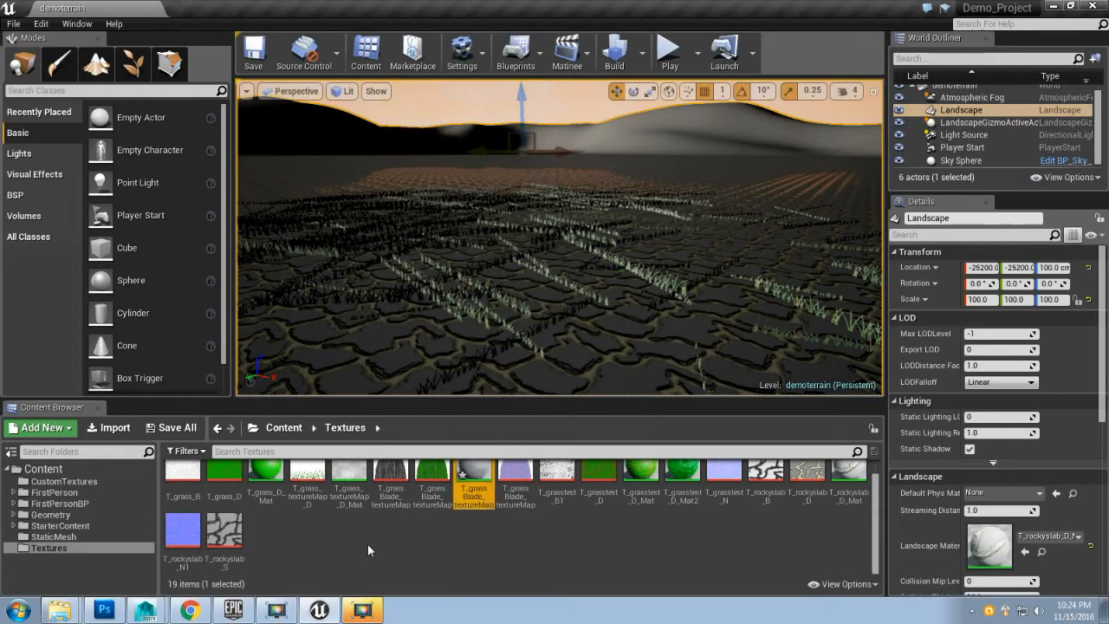
# - Open the T_grassBlade_textureMap_D_Mat material, set its blend mode to Masked and connect the texture's alpha to Opacity Mask
pyautogui.doubleClick(471, 473)
pyautogui.moveTo(429, 327); pyautogui.dragTo(506, 337, button='right')
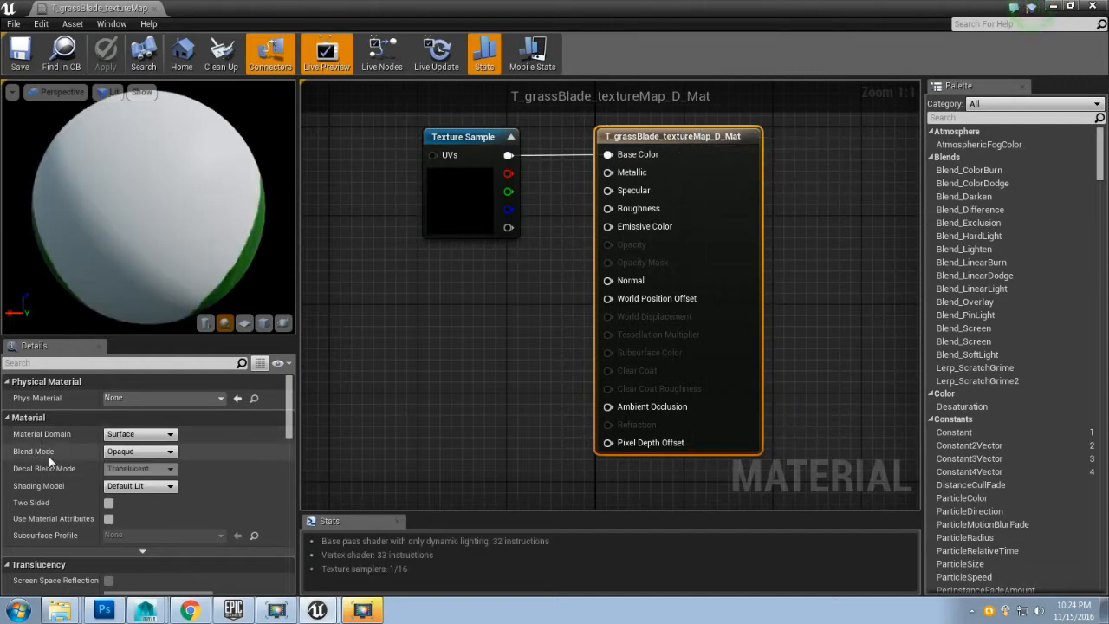
pyautogui.click(149, 454)
pyautogui.click(126, 479)
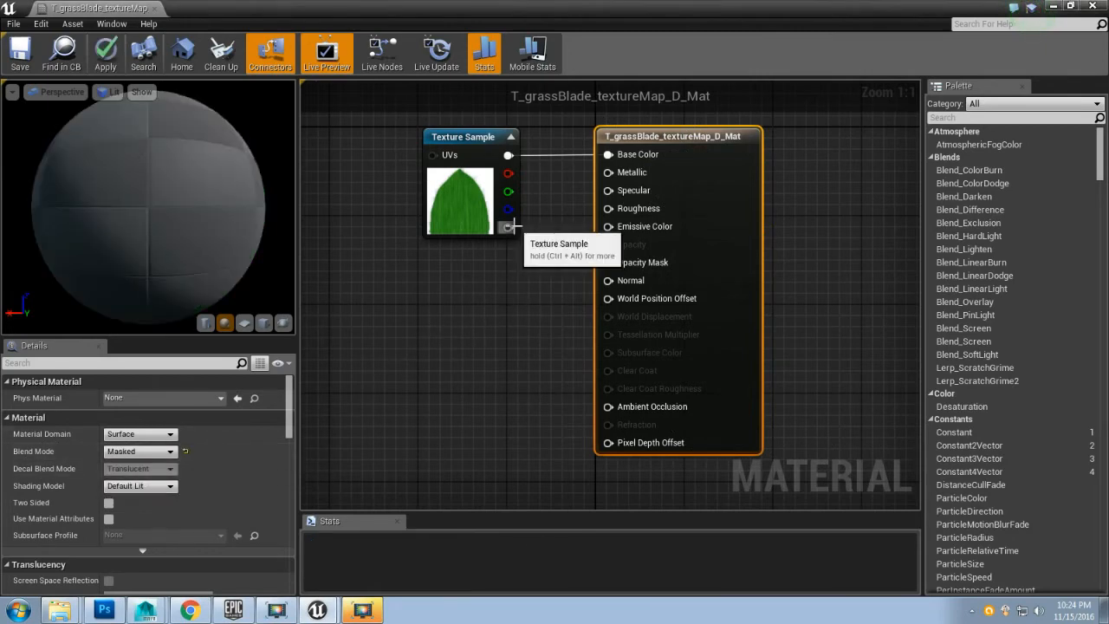
pyautogui.moveTo(518, 228); pyautogui.dragTo(608, 263)
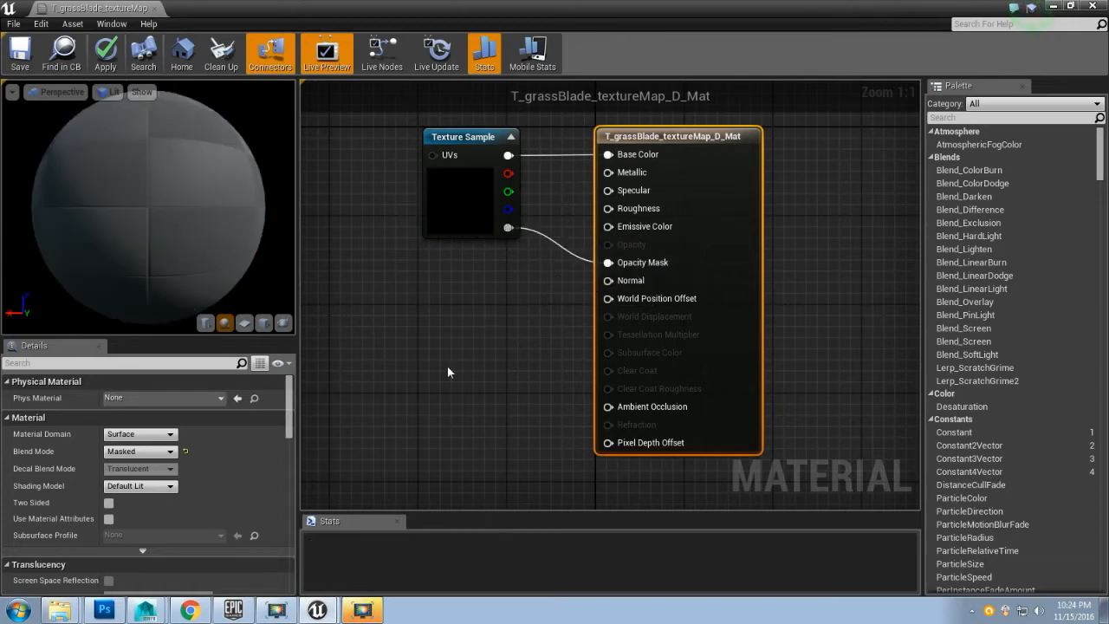
# - Show the material preview on a cube
pyautogui.click(265, 323)
pyautogui.moveTo(201, 227); pyautogui.dragTo(201, 260, button='right')
pyautogui.moveTo(156, 227); pyautogui.dragTo(248, 236)
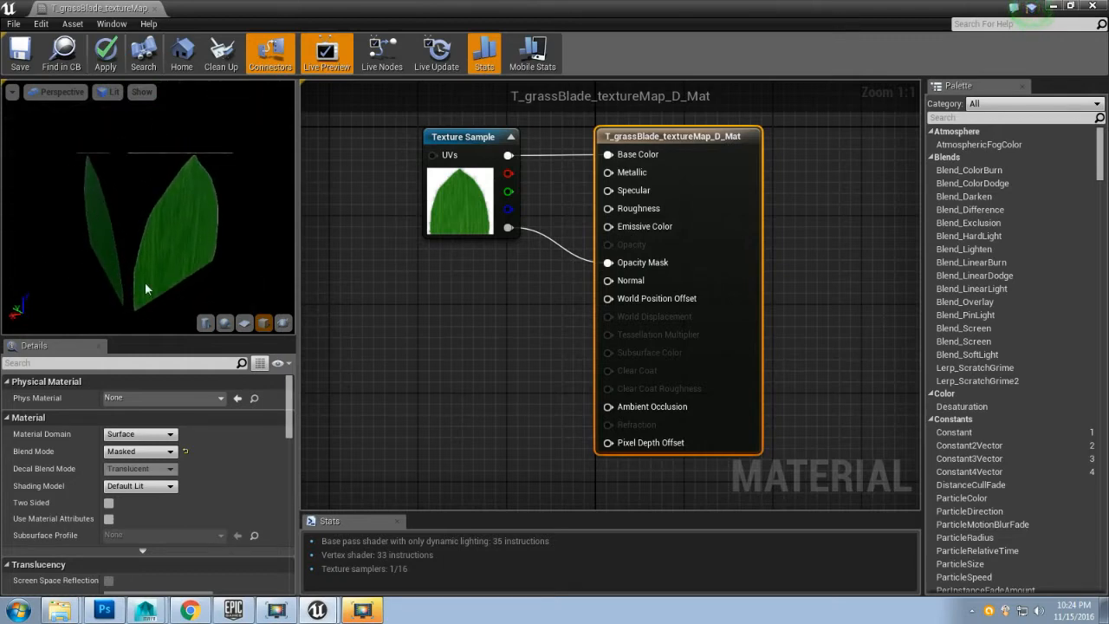
# - Add T_grassBlade_textureMap_B and T_grassBlade_textureMap_N to the material graph as texture samples
pyautogui.moveTo(464, 290); pyautogui.dragTo(560, 285, button='right')
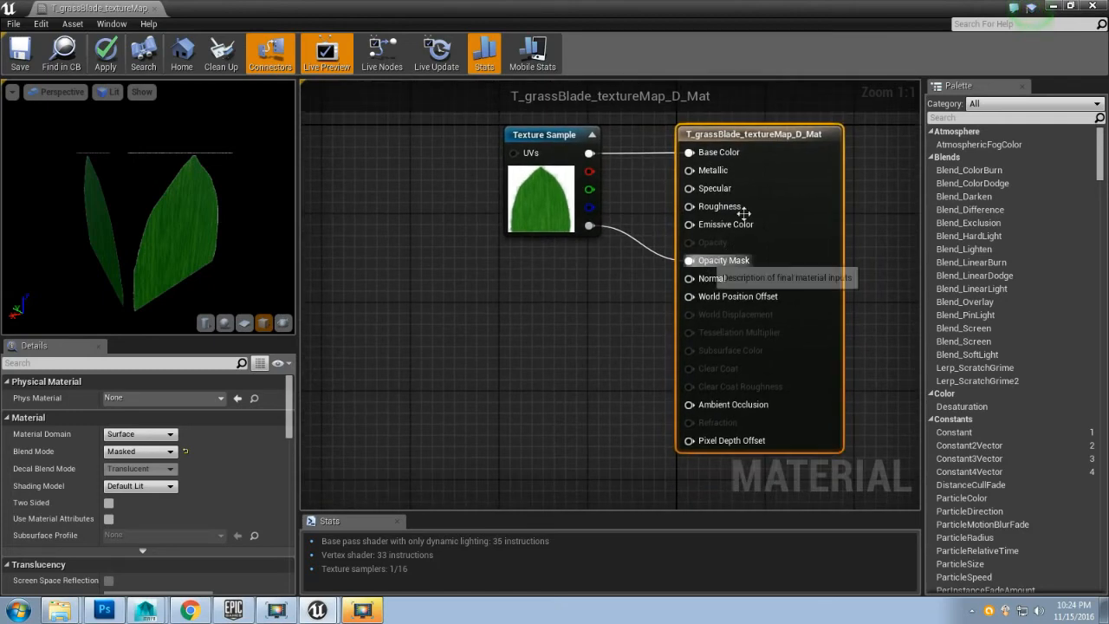
pyautogui.click(1071, 7)
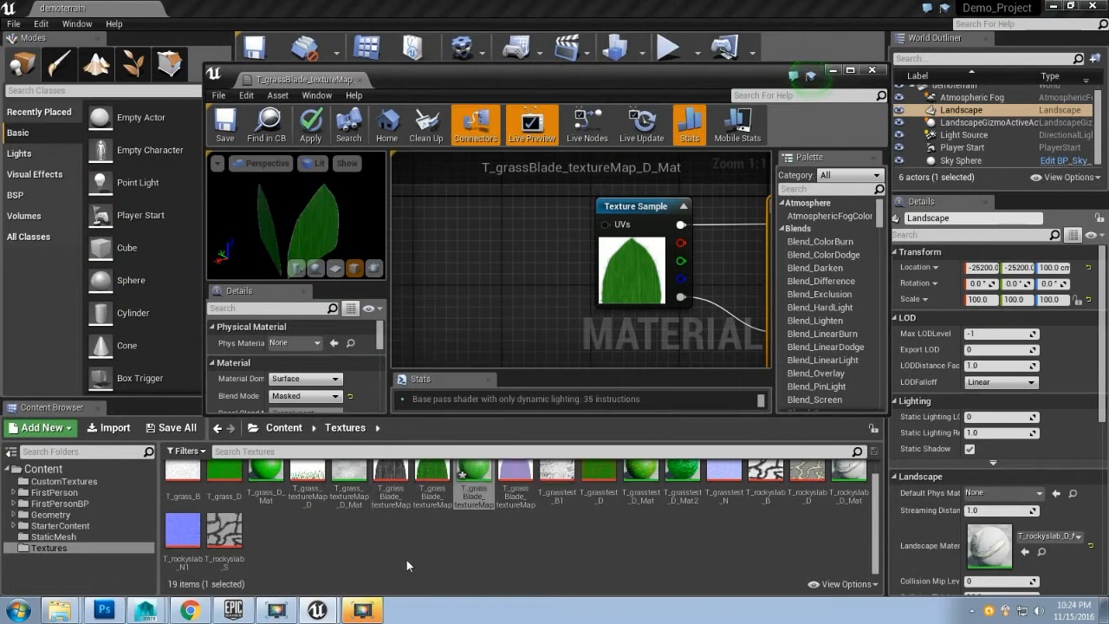
pyautogui.click(391, 487)
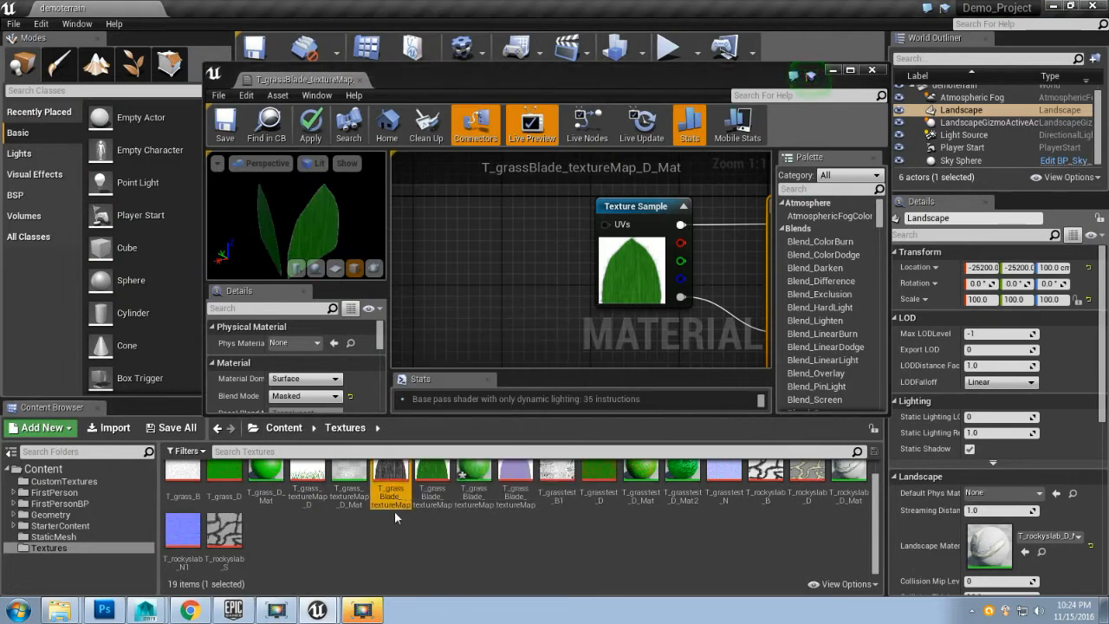
pyautogui.keyDown('ctrl'); pyautogui.click(515, 485); pyautogui.keyUp('ctrl')
pyautogui.moveTo(515, 485); pyautogui.dragTo(441, 311)
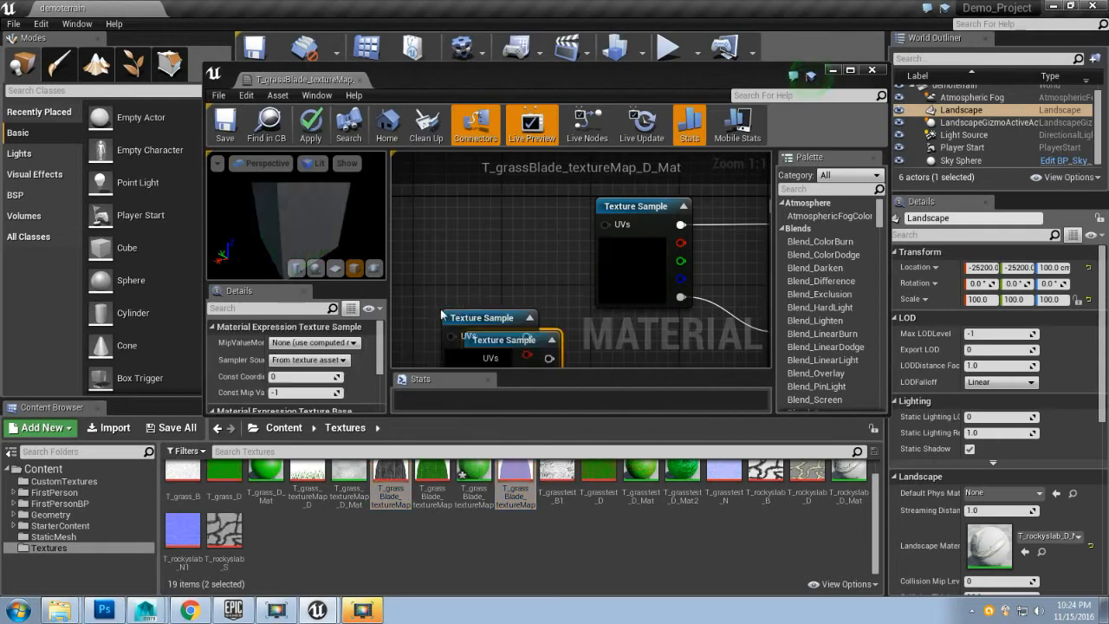
pyautogui.click(850, 70)
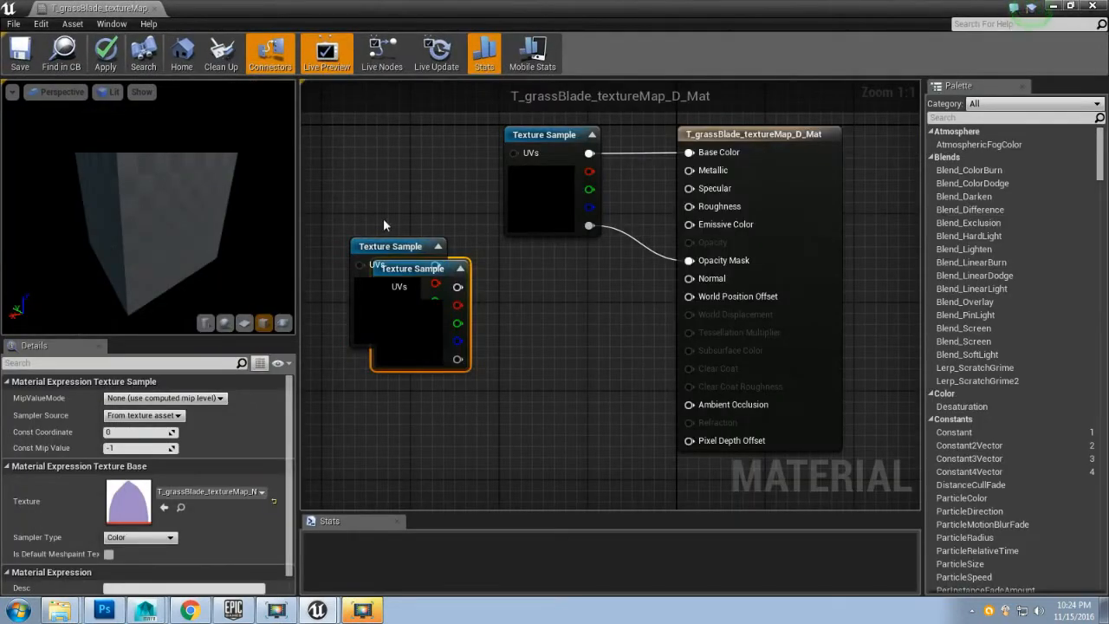
# - Separate the new texture samples, placing the bump sample to the far left and the normal sample below the diffuse one
pyautogui.moveTo(389, 246); pyautogui.dragTo(350, 157)
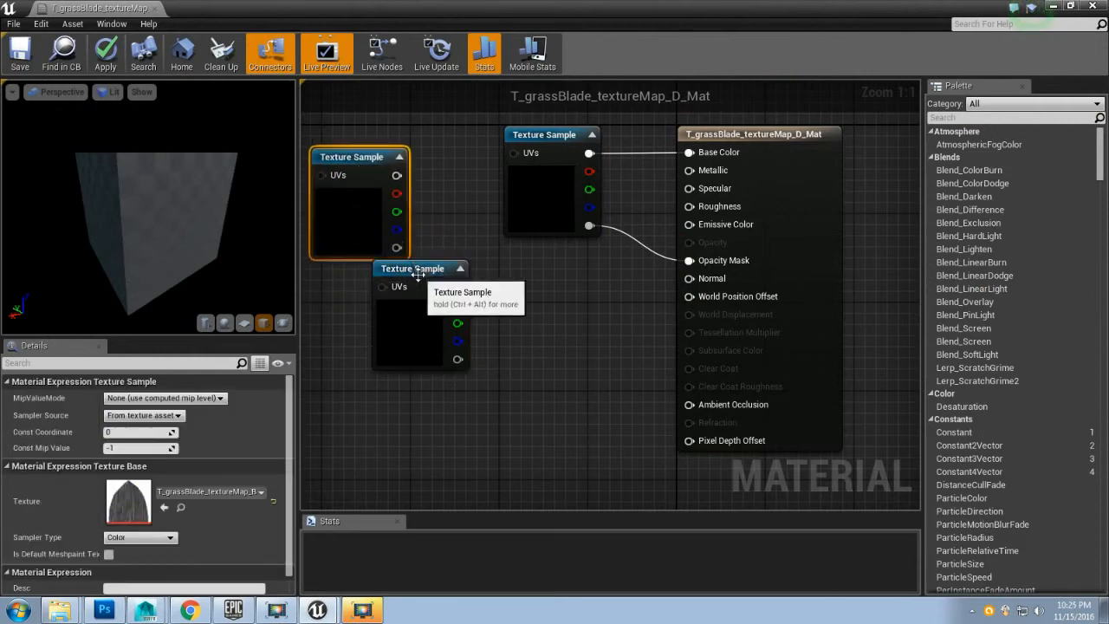
pyautogui.moveTo(418, 273); pyautogui.dragTo(456, 350)
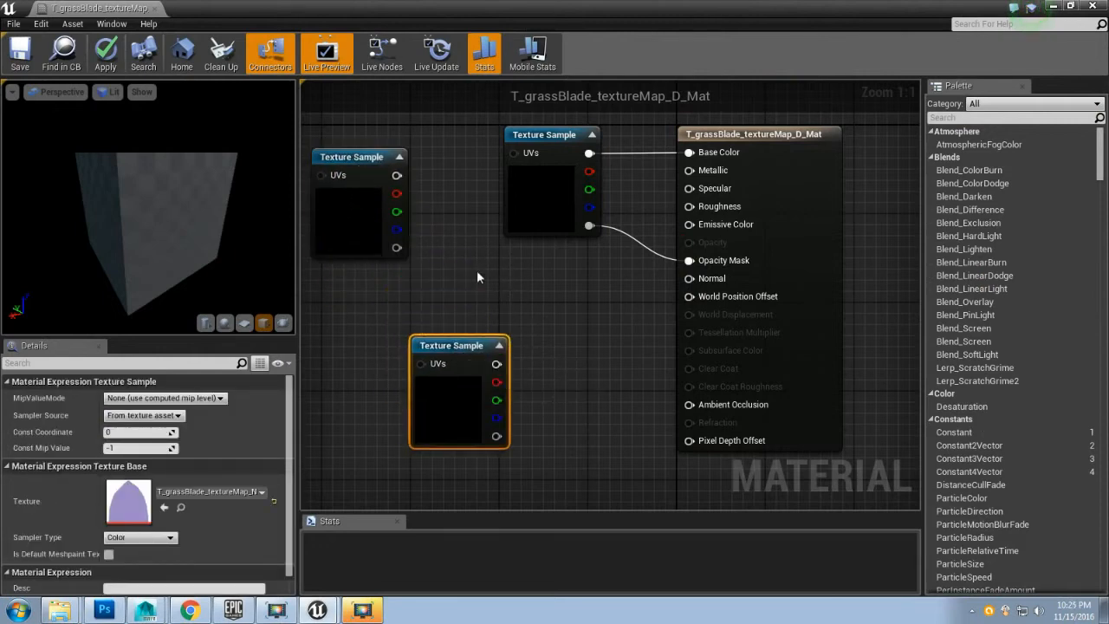
pyautogui.moveTo(477, 271); pyautogui.dragTo(557, 310, button='right')
pyautogui.moveTo(415, 188); pyautogui.dragTo(335, 155)
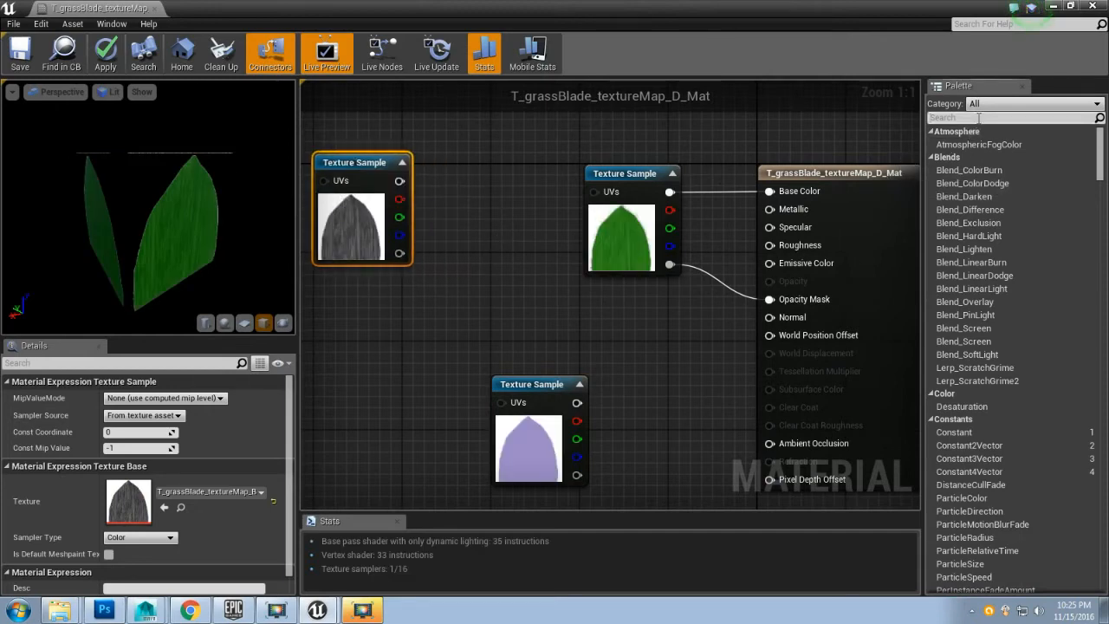
# - Add a BumpOffset node to the graph and place it between the bump and diffuse texture samples
pyautogui.write('bumpoffset')
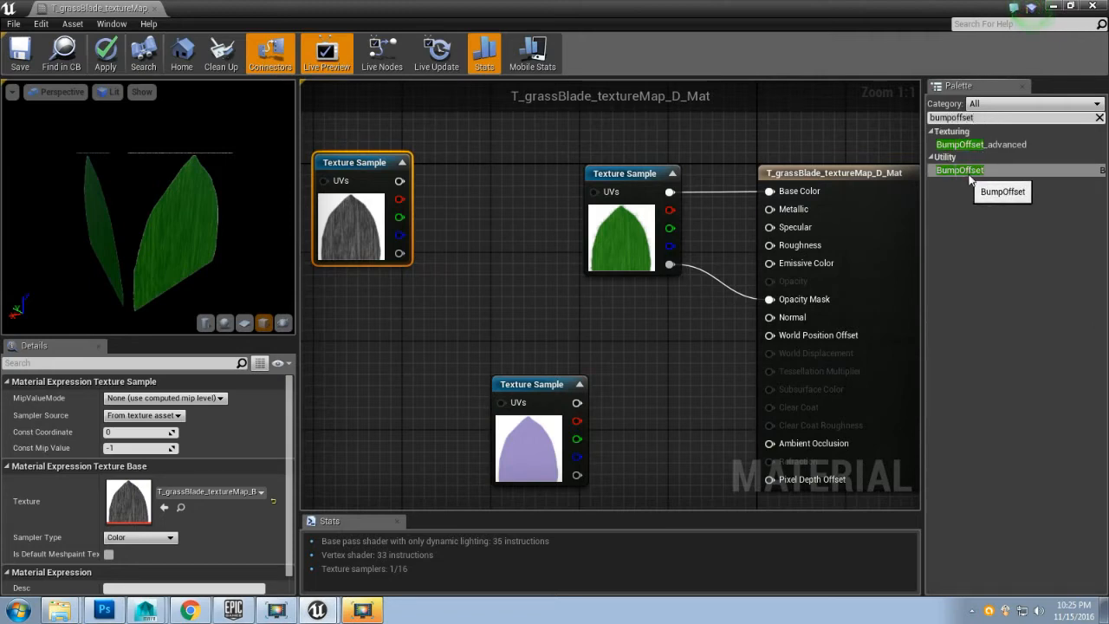
pyautogui.moveTo(966, 173); pyautogui.dragTo(457, 167)
pyautogui.moveTo(386, 151); pyautogui.dragTo(469, 151, button='right')
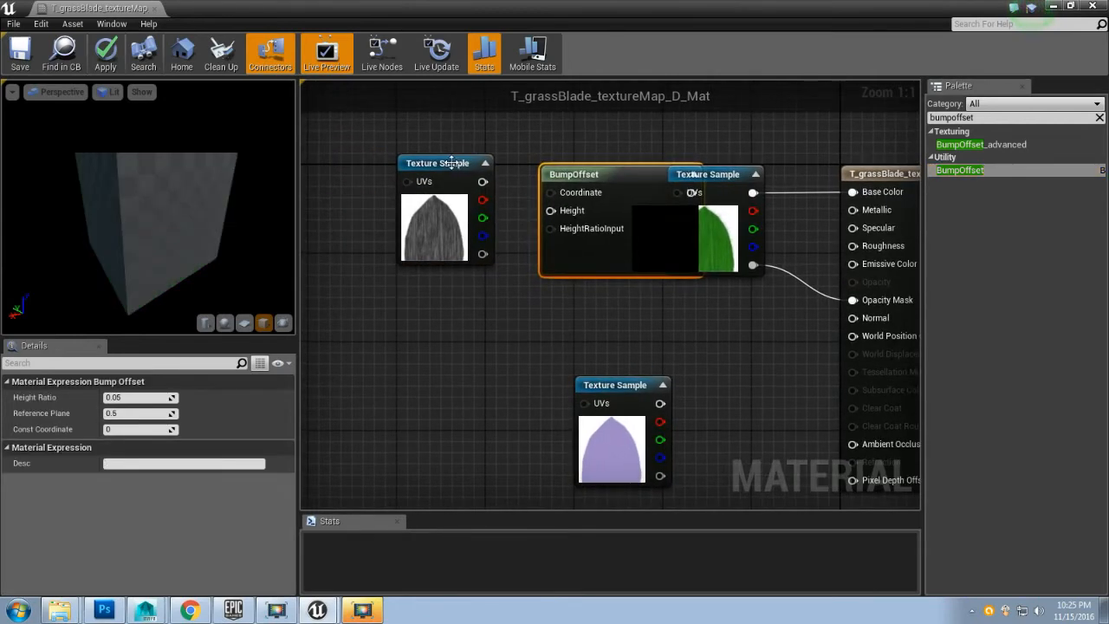
pyautogui.moveTo(458, 175); pyautogui.dragTo(364, 188)
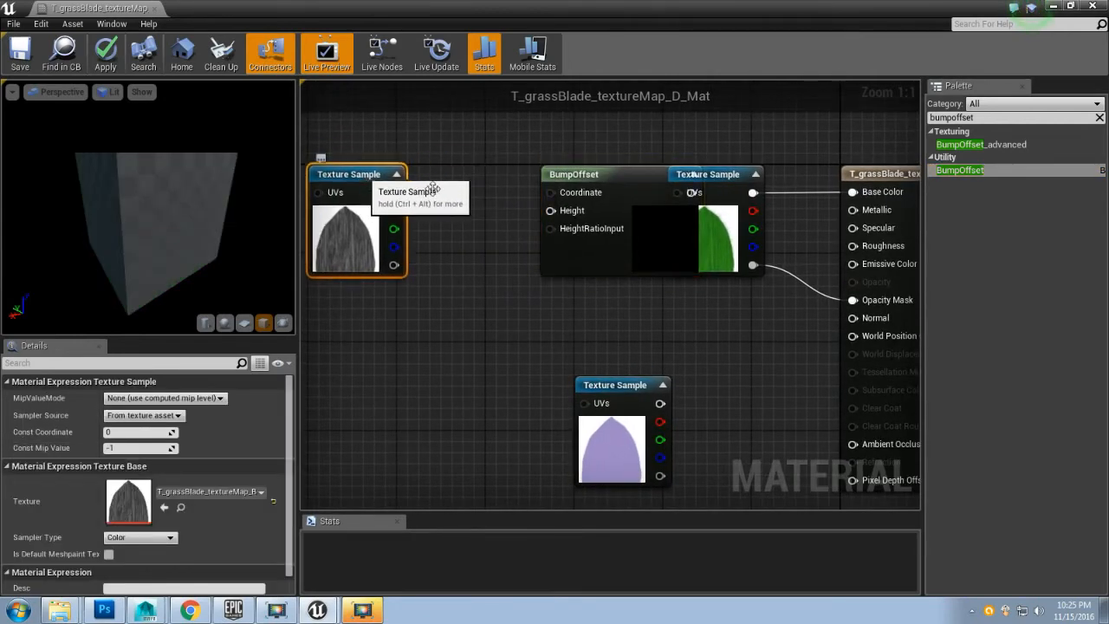
pyautogui.moveTo(601, 178); pyautogui.dragTo(516, 178)
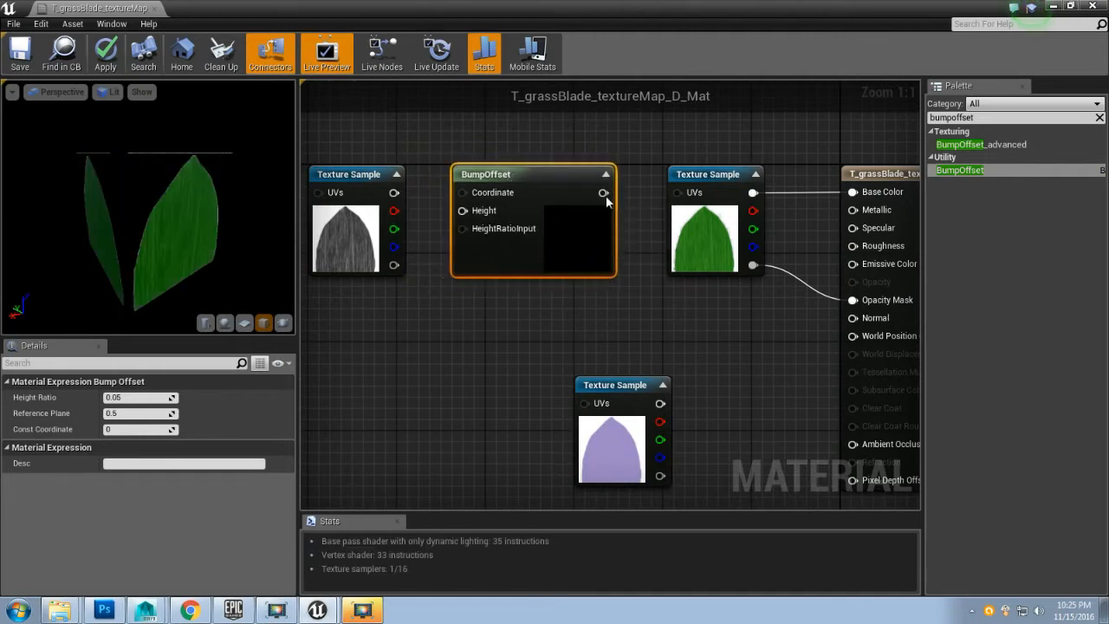
# - Connect the BumpOffset output to the UVs of the diffuse and normal samples, and the bump sample's red channel to its Height
pyautogui.moveTo(603, 193); pyautogui.dragTo(680, 199)
pyautogui.moveTo(603, 192); pyautogui.dragTo(715, 363)
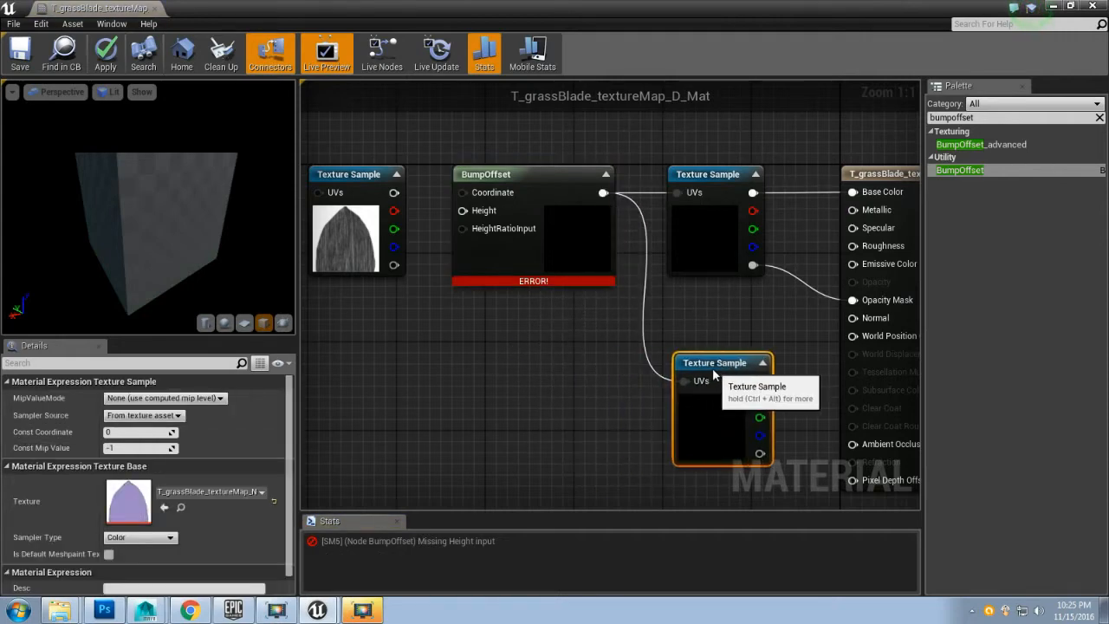
pyautogui.moveTo(475, 318); pyautogui.dragTo(597, 330, button='right')
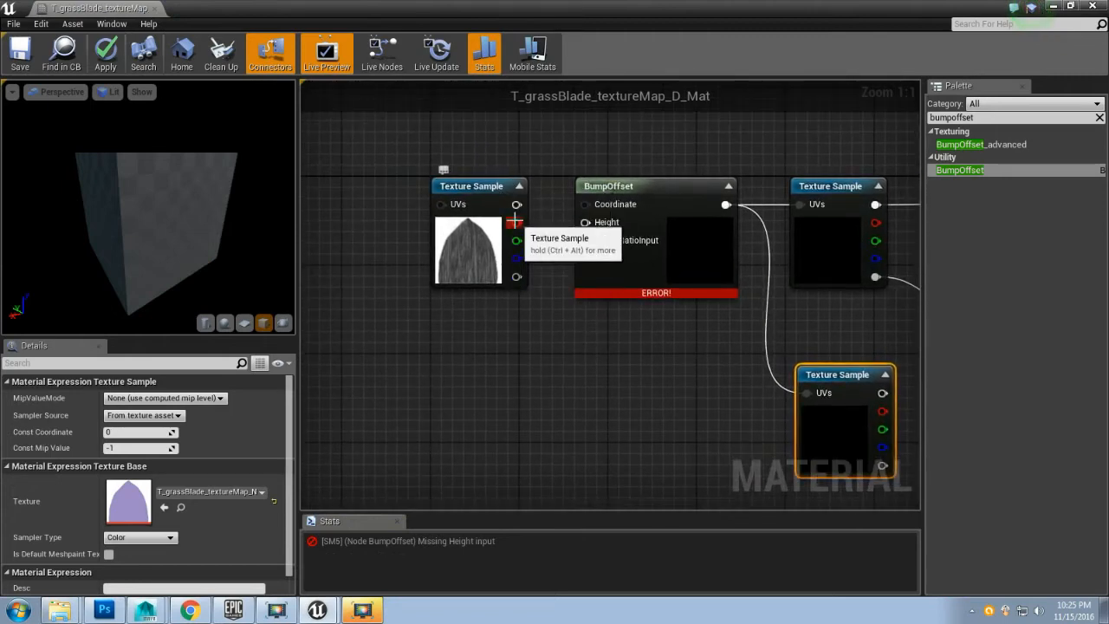
pyautogui.moveTo(514, 223); pyautogui.dragTo(586, 222)
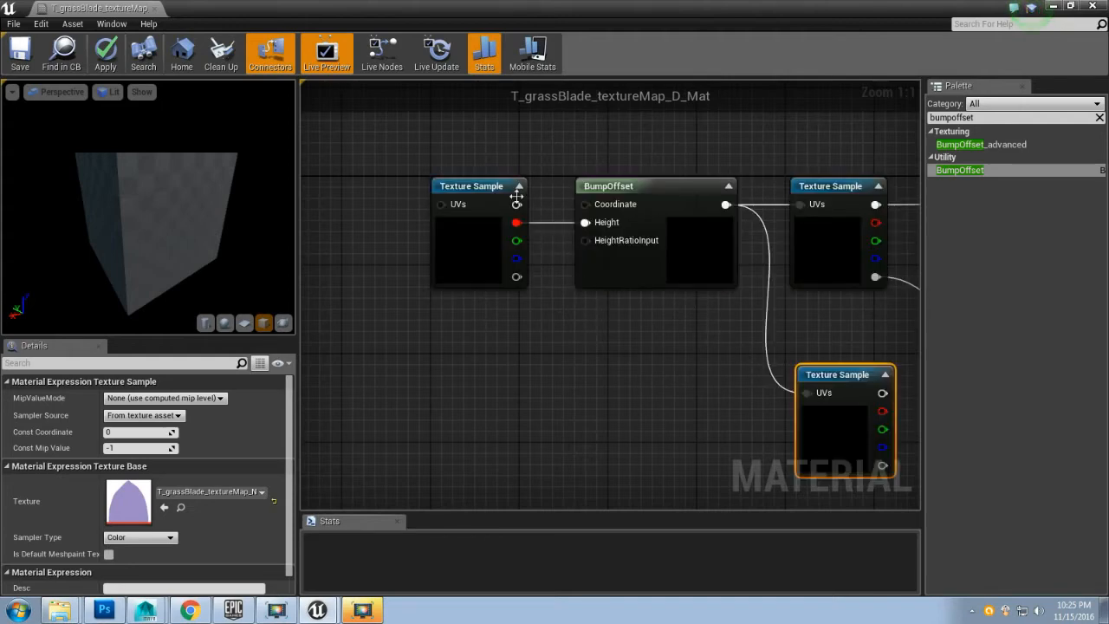
pyautogui.click(631, 187)
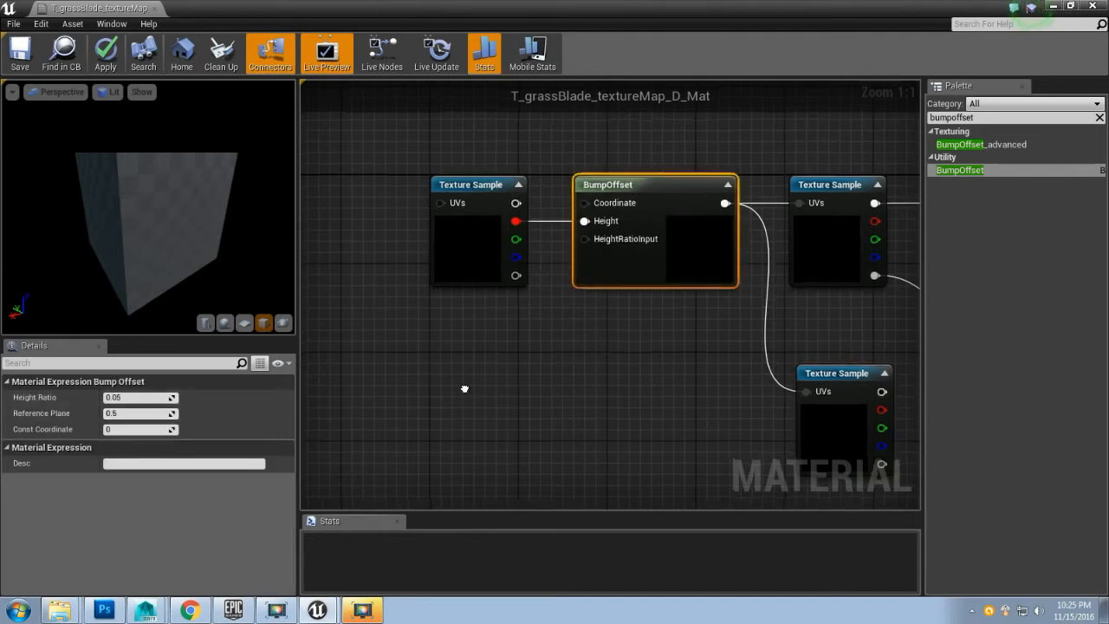
# - Set the BumpOffset node's Height Ratio to 0.035
pyautogui.moveTo(463, 387); pyautogui.dragTo(436, 373, button='right')
pyautogui.moveTo(192, 275); pyautogui.dragTo(206, 281)
pyautogui.moveTo(205, 280); pyautogui.dragTo(205, 252, button='right')
pyautogui.moveTo(205, 251); pyautogui.dragTo(148, 236)
pyautogui.moveTo(223, 188)
pyautogui.mouseDown()
pyautogui.moveTo(104, 183)
pyautogui.moveTo(178, 221)
pyautogui.moveTo(229, 207)
pyautogui.moveTo(222, 186)
pyautogui.mouseUp()
pyautogui.click(143, 398)
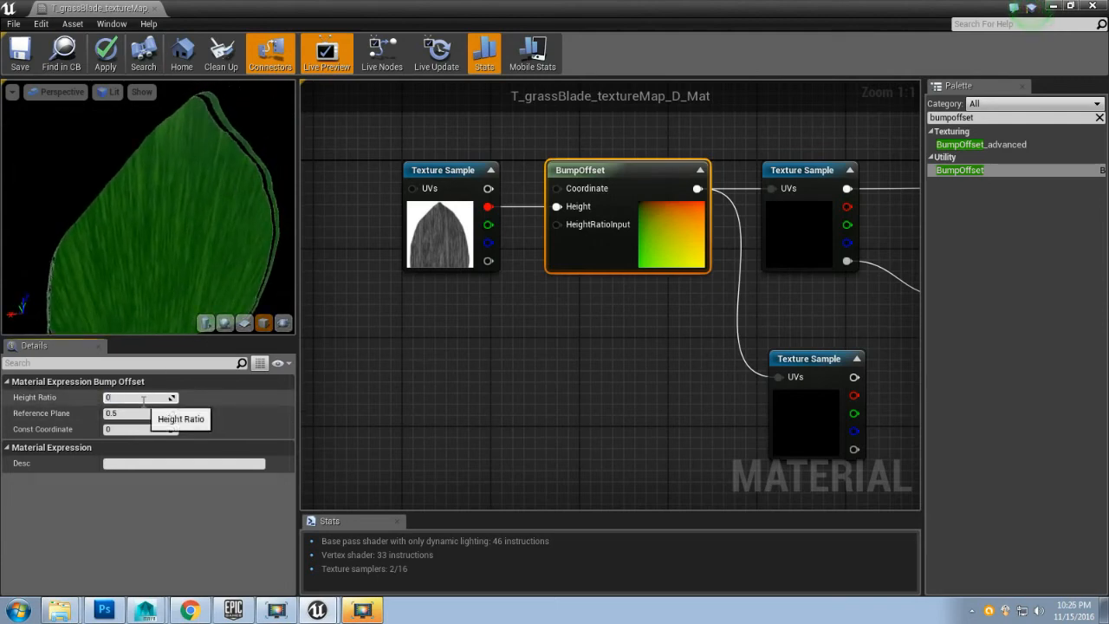
pyautogui.write('0.035')
pyautogui.press('Return')
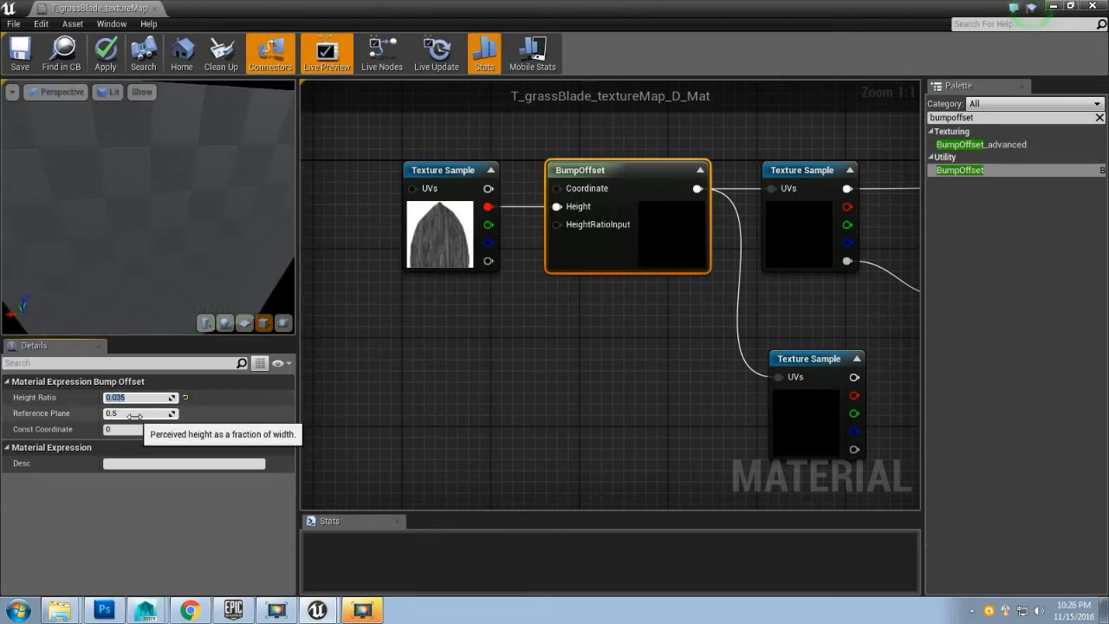
# - Set the BumpOffset Reference Plane to 1.0 and inspect the grass blade preview from several angles
pyautogui.click(149, 416)
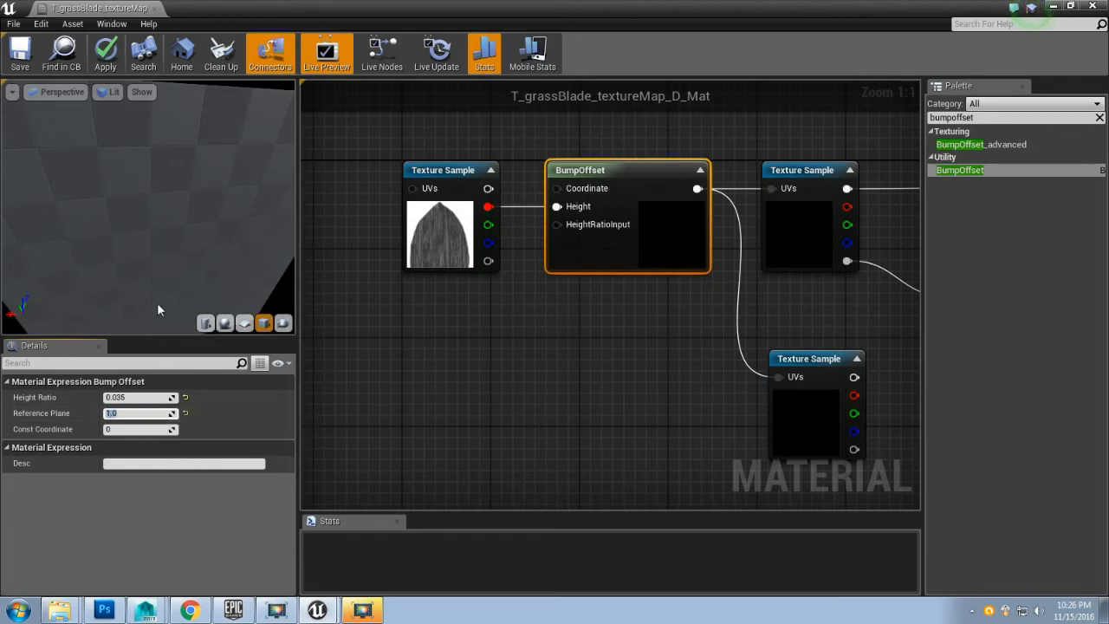
pyautogui.scroll(-4, 148, 247)
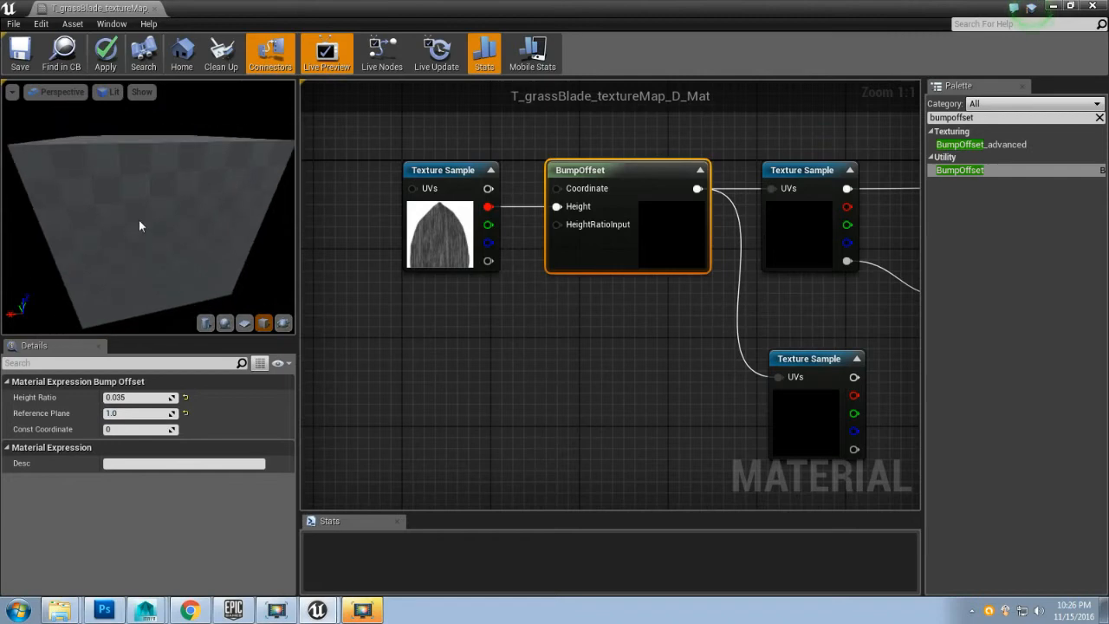
pyautogui.moveTo(138, 225); pyautogui.dragTo(151, 195)
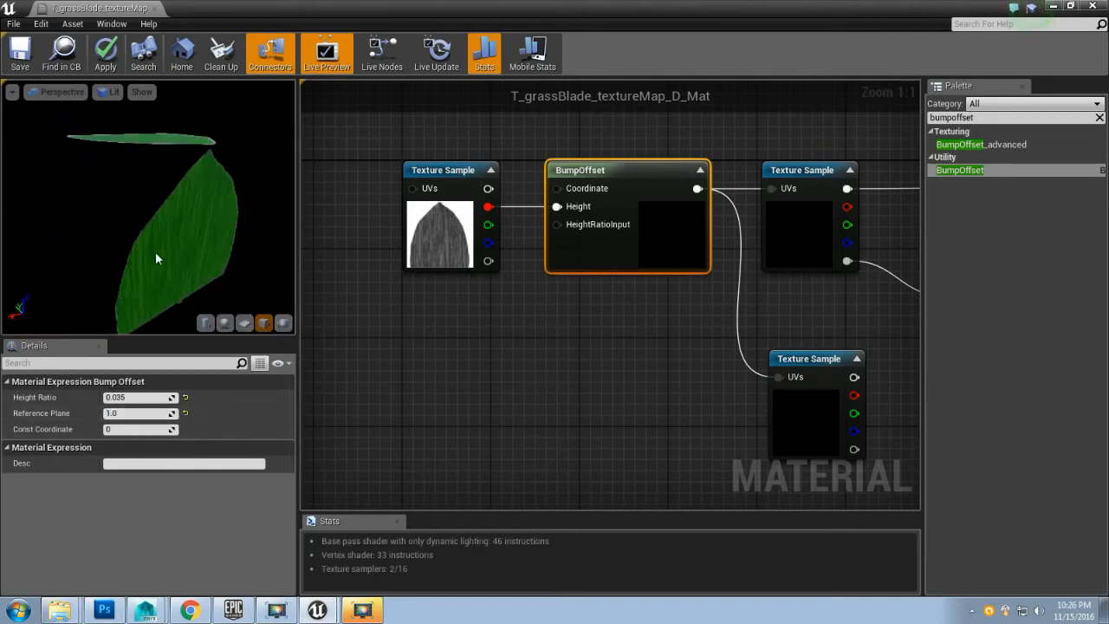
pyautogui.moveTo(196, 251); pyautogui.dragTo(251, 222)
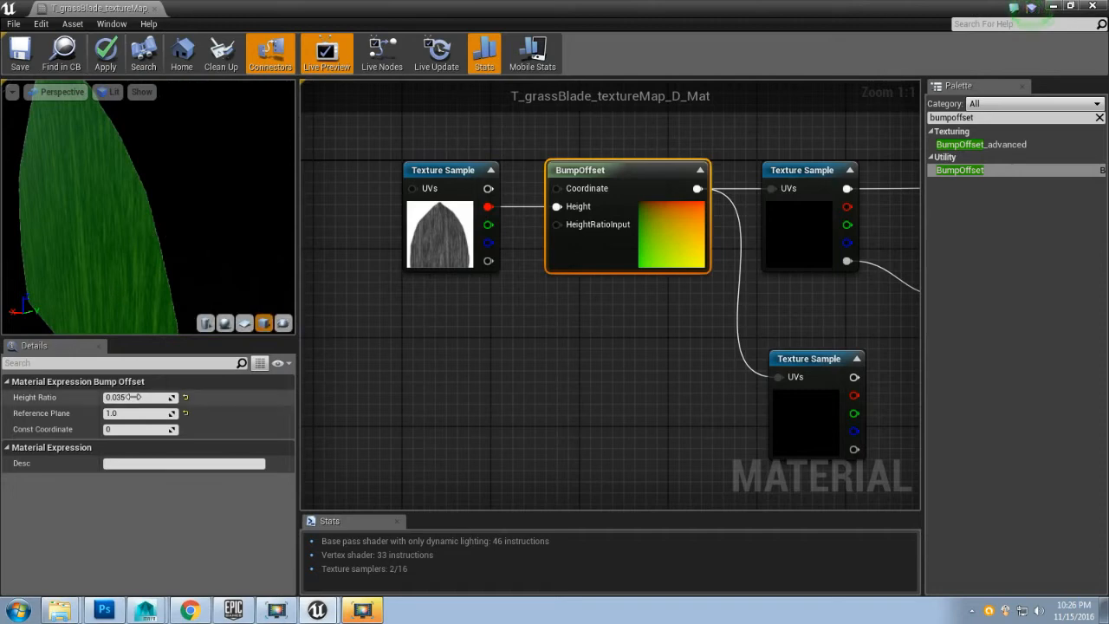
pyautogui.moveTo(84, 281); pyautogui.dragTo(92, 228)
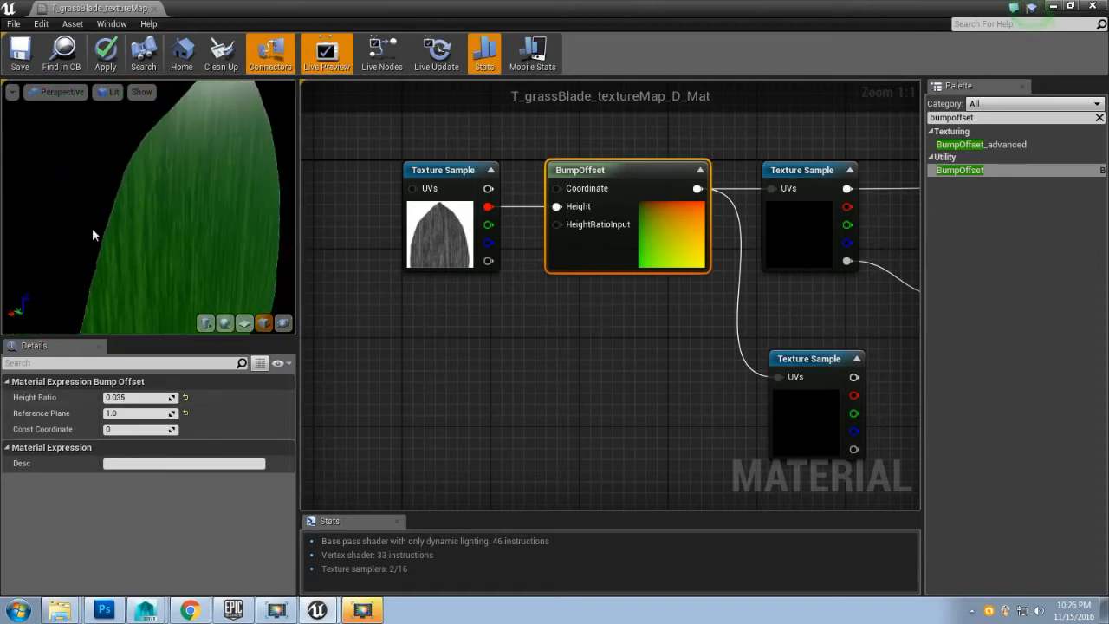
pyautogui.moveTo(180, 230)
pyautogui.mouseDown()
pyautogui.moveTo(130, 232)
pyautogui.moveTo(216, 230)
pyautogui.moveTo(174, 234)
pyautogui.mouseUp()
# - Connect the normal map sample's main output to the material's Normal input and check the blade in the preview
pyautogui.moveTo(660, 419); pyautogui.dragTo(538, 388, button='right')
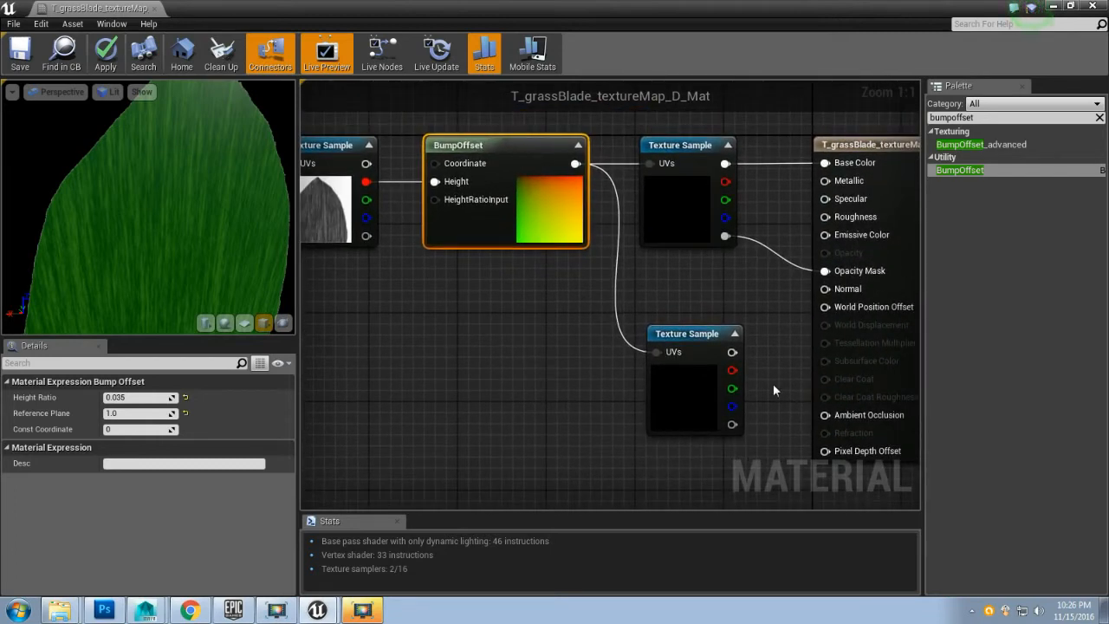
pyautogui.moveTo(732, 352); pyautogui.dragTo(841, 295)
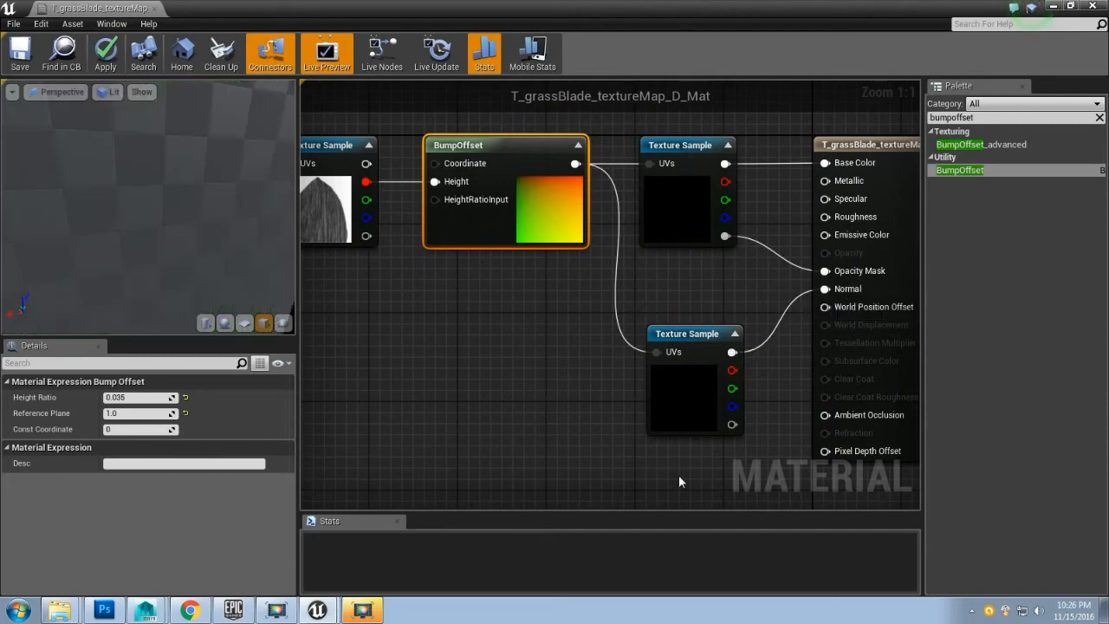
pyautogui.moveTo(274, 214); pyautogui.dragTo(225, 204)
pyautogui.moveTo(225, 204)
pyautogui.mouseDown(button='right')
pyautogui.moveTo(223, 227)
pyautogui.moveTo(227, 201)
pyautogui.mouseUp(button='right')
pyautogui.moveTo(227, 201); pyautogui.dragTo(154, 213)
pyautogui.moveTo(572, 392); pyautogui.dragTo(507, 407, button='right')
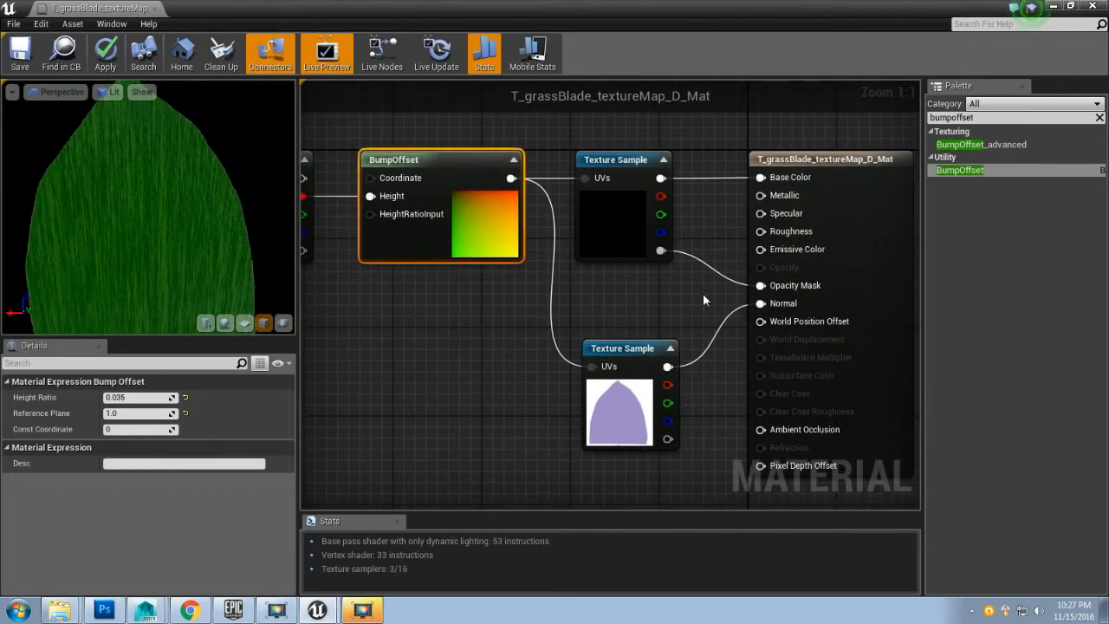
# - Move the normal sample further down and duplicate the bump texture sample, placing the copy below the BumpOffset node
pyautogui.moveTo(528, 347); pyautogui.dragTo(616, 317, button='right')
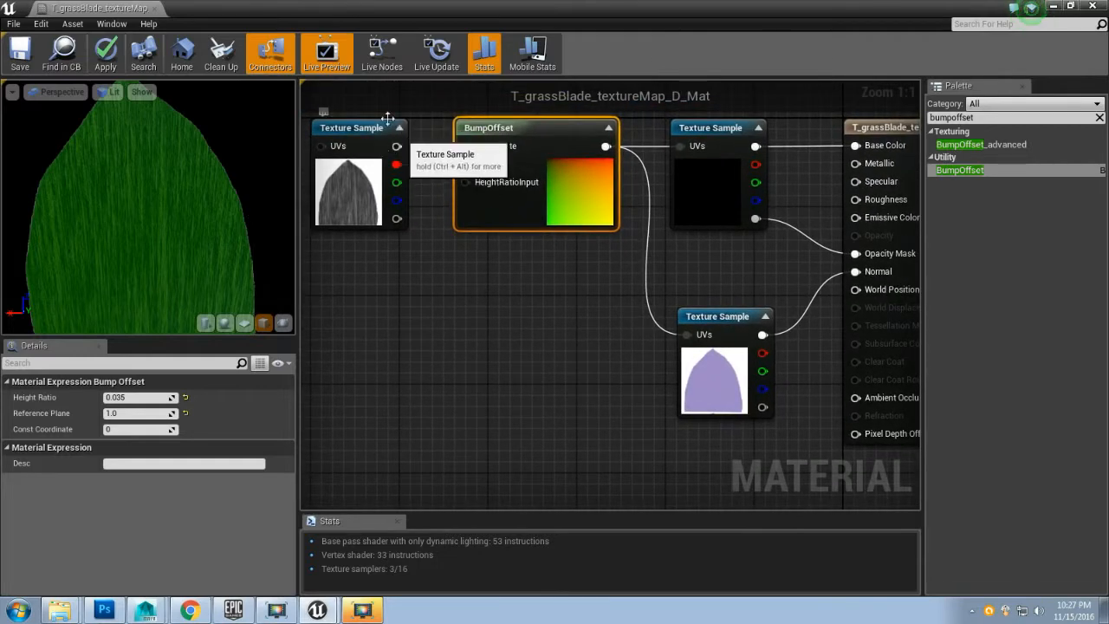
pyautogui.moveTo(794, 206); pyautogui.dragTo(759, 208, button='right')
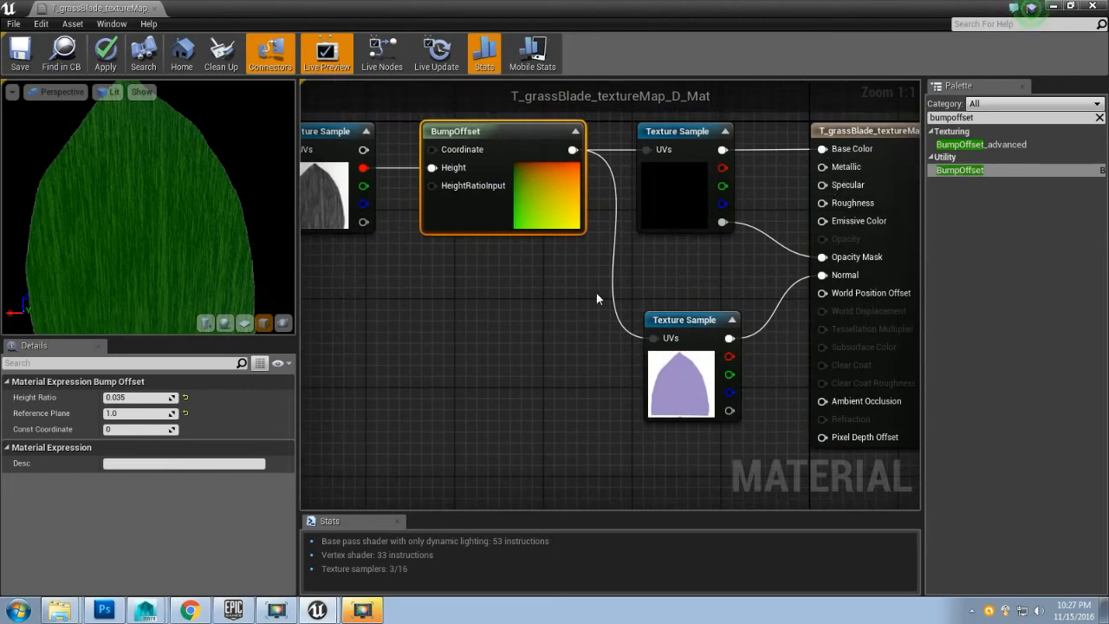
pyautogui.moveTo(683, 319); pyautogui.dragTo(694, 377)
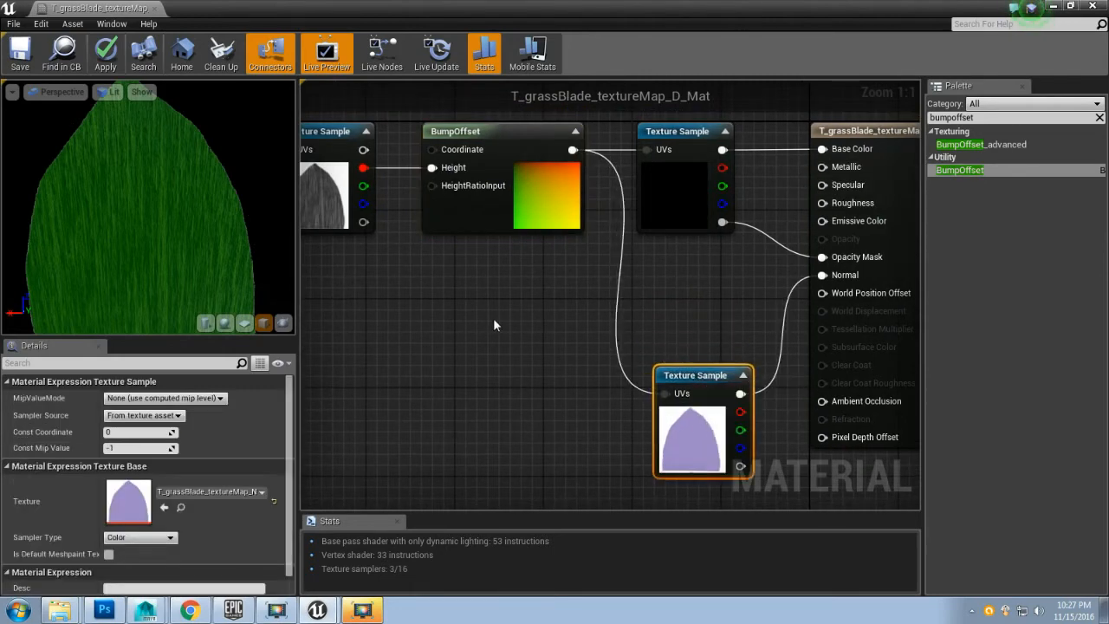
pyautogui.moveTo(493, 317); pyautogui.dragTo(534, 326)
pyautogui.click(336, 131)
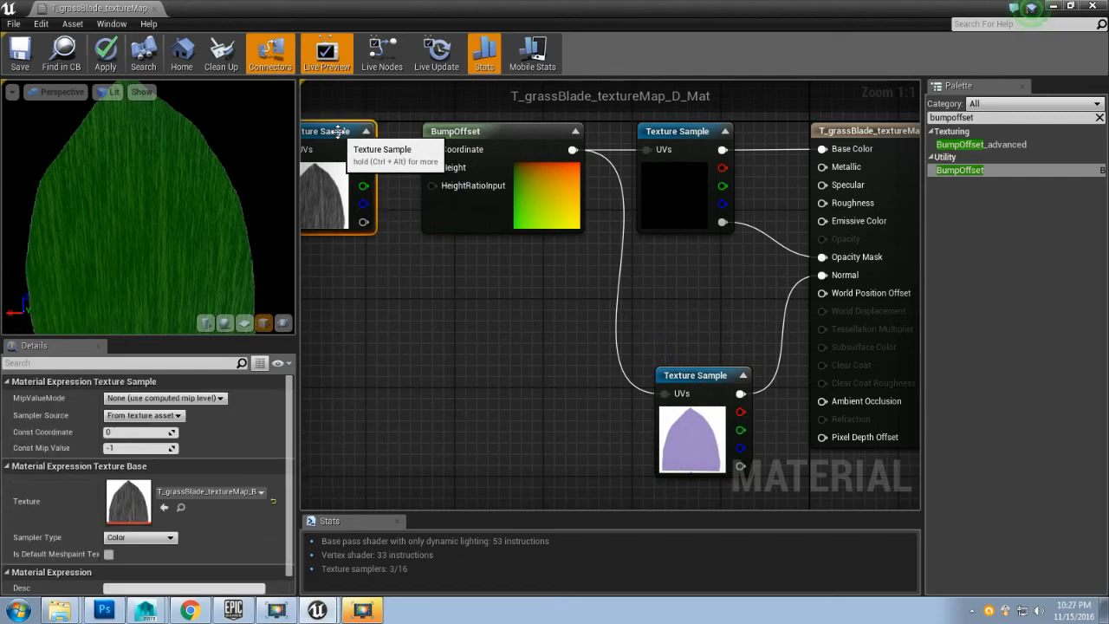
pyautogui.hotkey('ctrl', 'w')
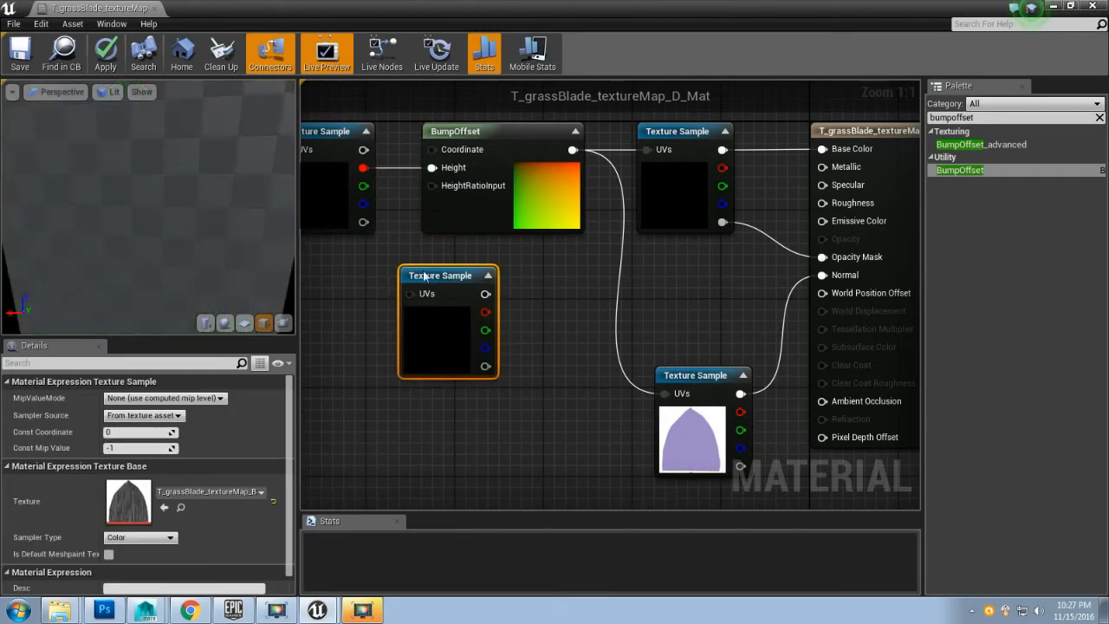
pyautogui.moveTo(478, 284); pyautogui.dragTo(500, 284)
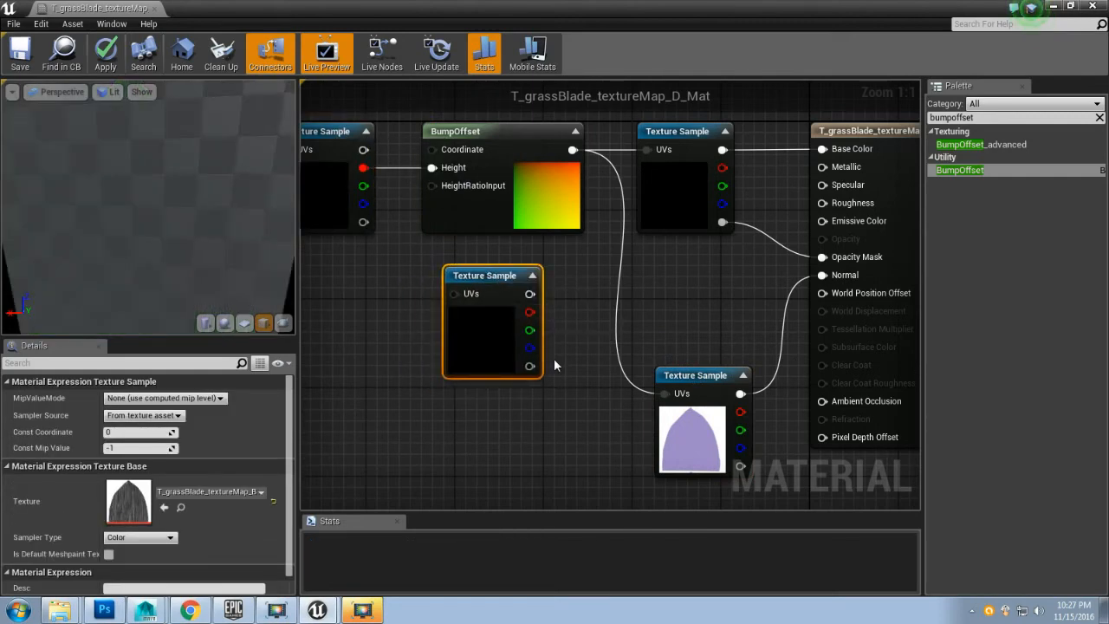
# - Add a Multiply node and line it up just after the duplicated bump sample, below the BumpOffset node
pyautogui.click(590, 284)
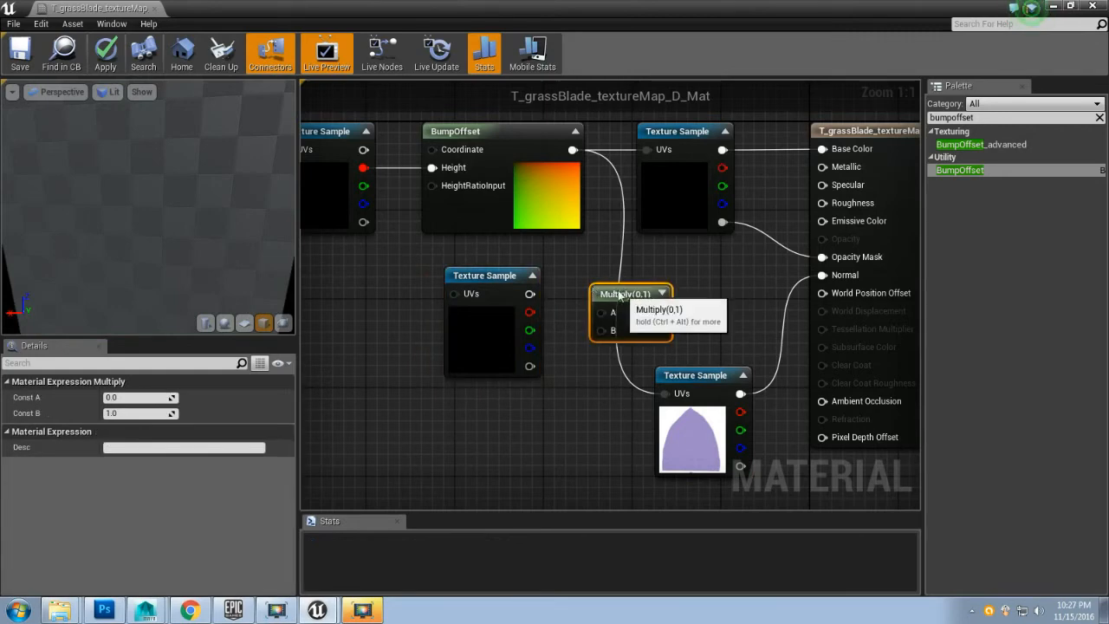
pyautogui.moveTo(626, 299)
pyautogui.mouseDown()
pyautogui.moveTo(613, 290)
pyautogui.moveTo(621, 279)
pyautogui.mouseUp()
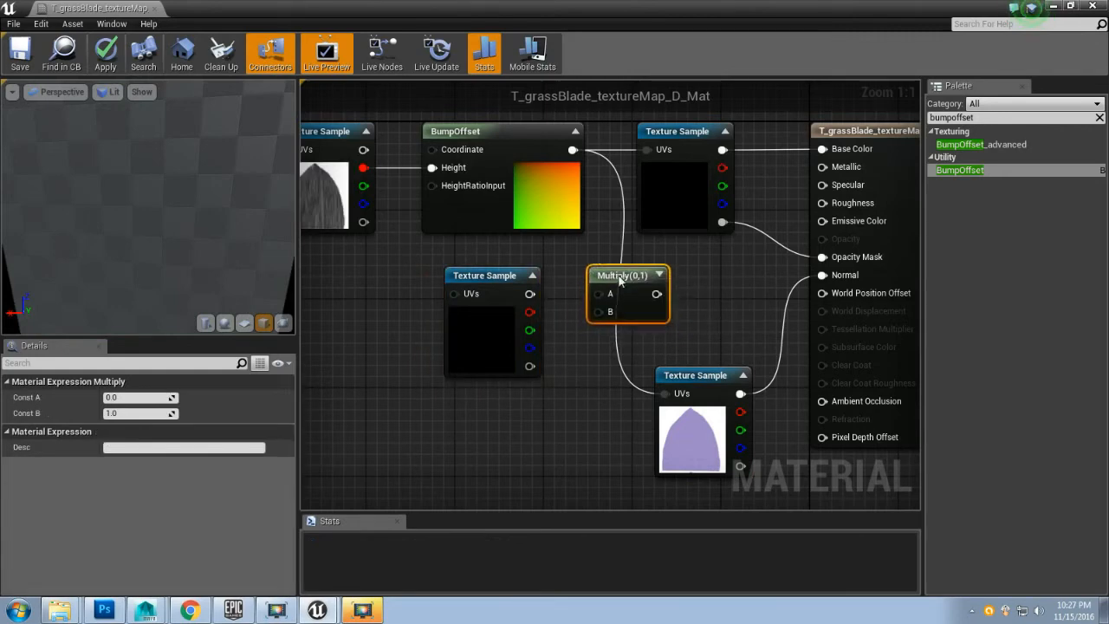
pyautogui.moveTo(490, 275); pyautogui.dragTo(399, 275)
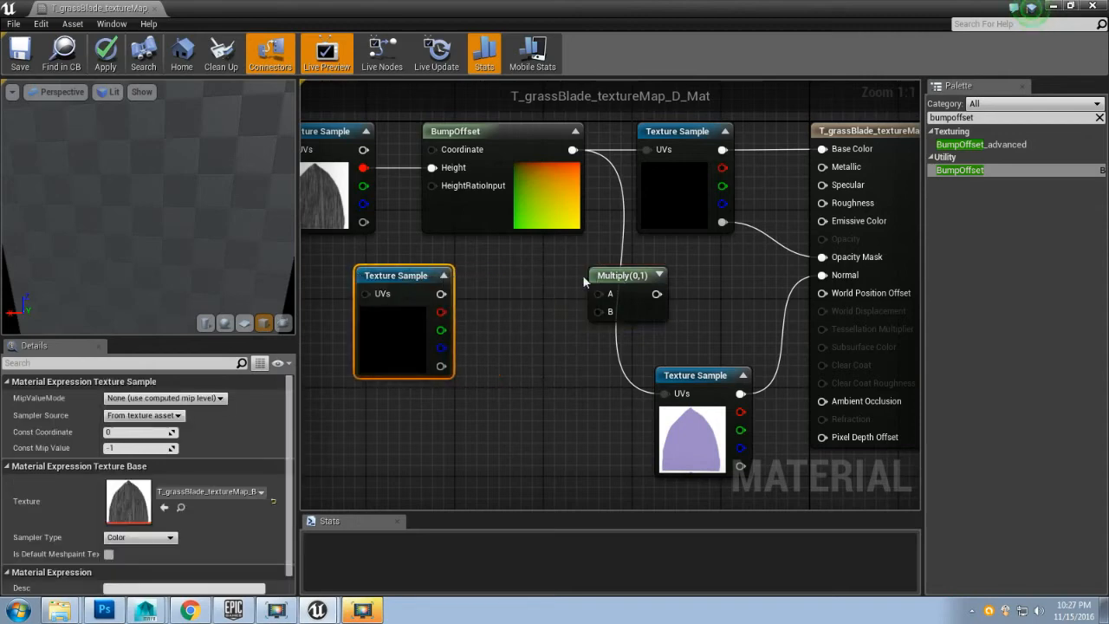
pyautogui.moveTo(598, 277); pyautogui.dragTo(491, 277)
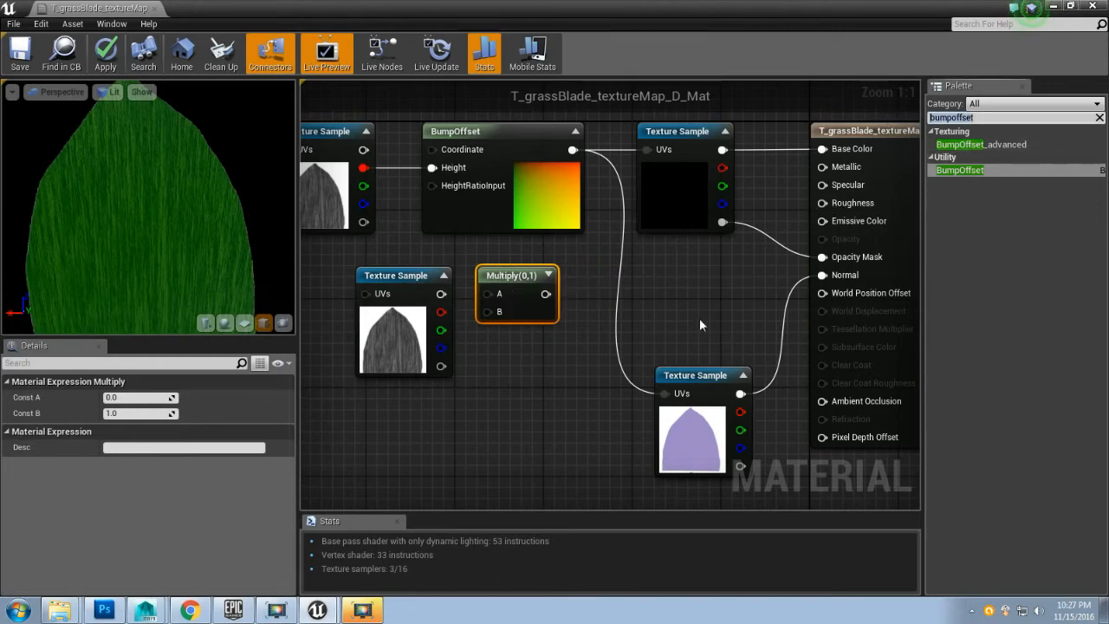
# - Multiply the duplicated bump sample by a Constant of 3 and connect the result to the material's Roughness input
pyautogui.write('constant')
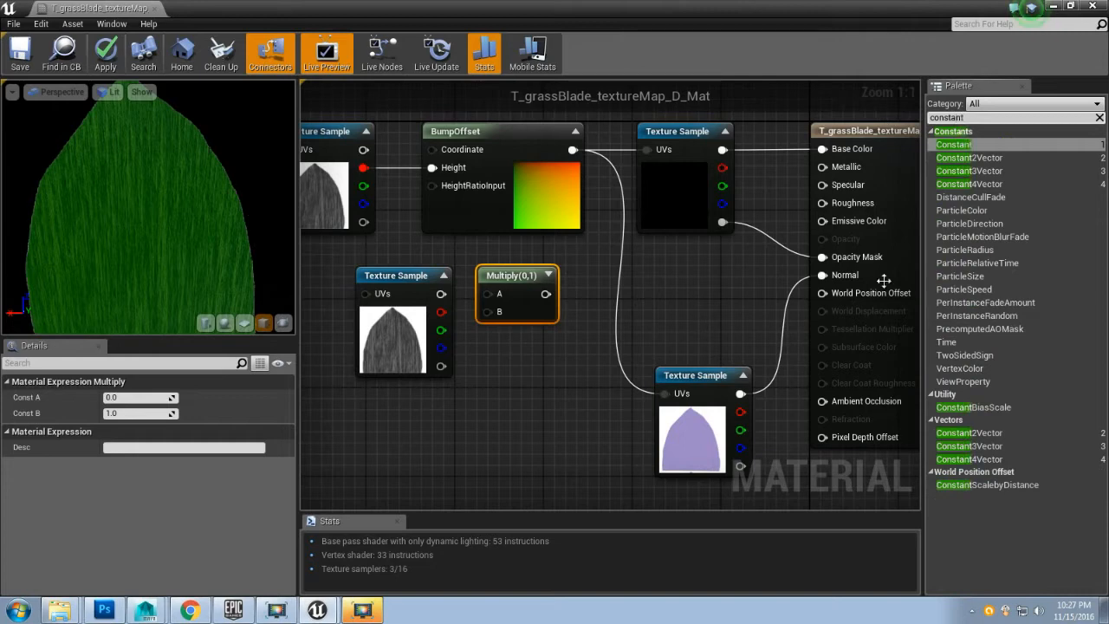
pyautogui.moveTo(953, 144); pyautogui.dragTo(496, 296)
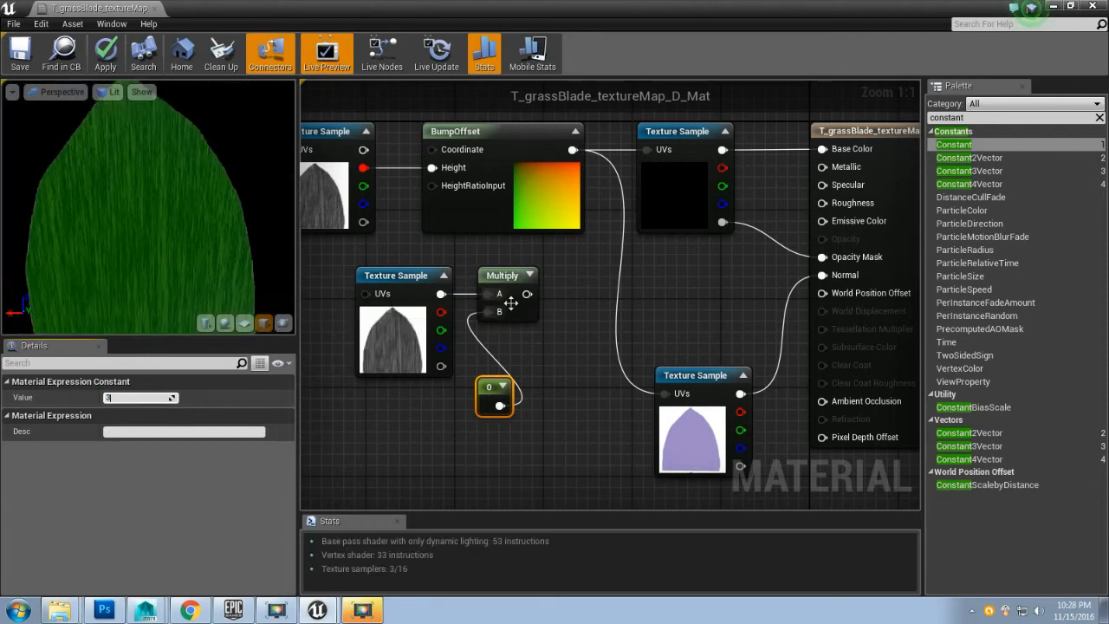
pyautogui.moveTo(527, 293); pyautogui.dragTo(822, 203)
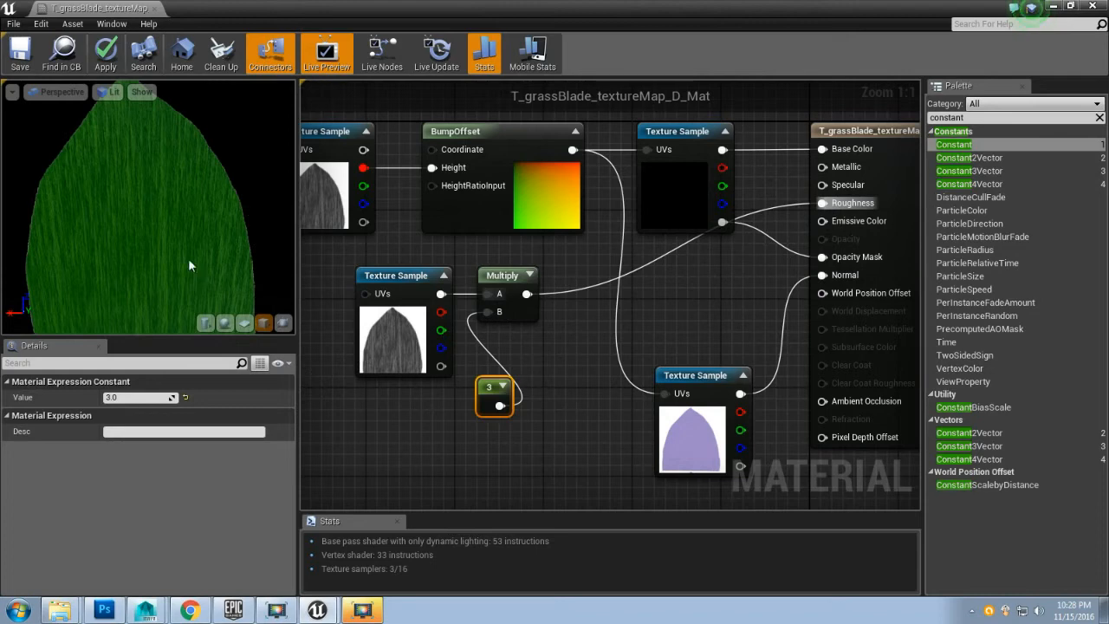
pyautogui.moveTo(148, 233)
pyautogui.mouseDown()
pyautogui.moveTo(122, 233)
pyautogui.moveTo(154, 231)
pyautogui.mouseUp()
pyautogui.moveTo(154, 232); pyautogui.dragTo(208, 203, button='right')
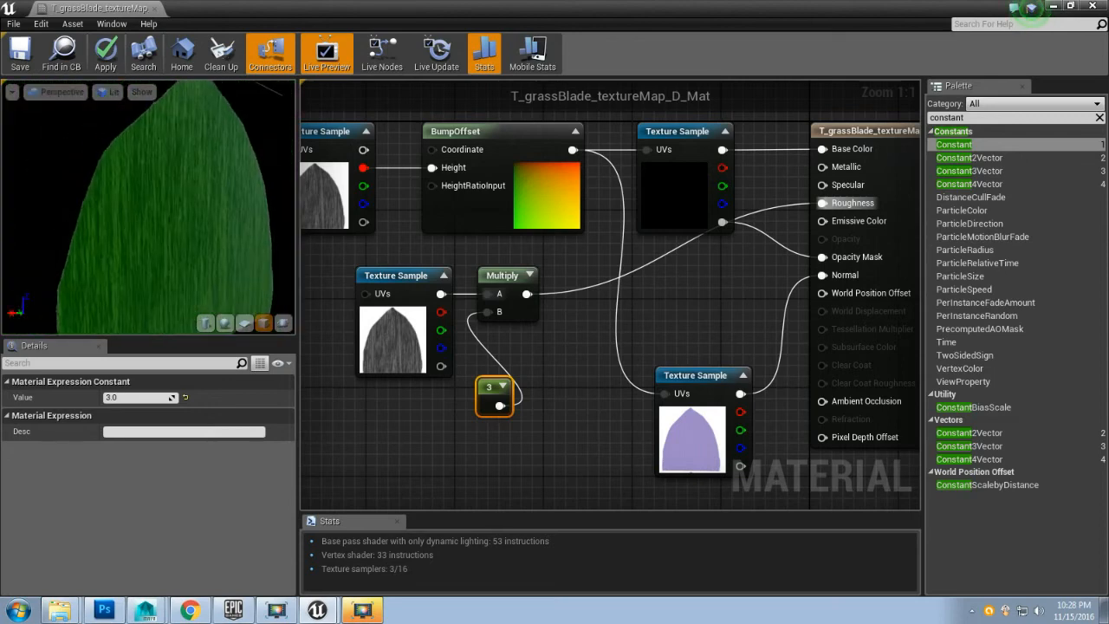
pyautogui.moveTo(226, 236)
pyautogui.mouseDown()
pyautogui.moveTo(203, 235)
pyautogui.moveTo(227, 236)
pyautogui.mouseUp()
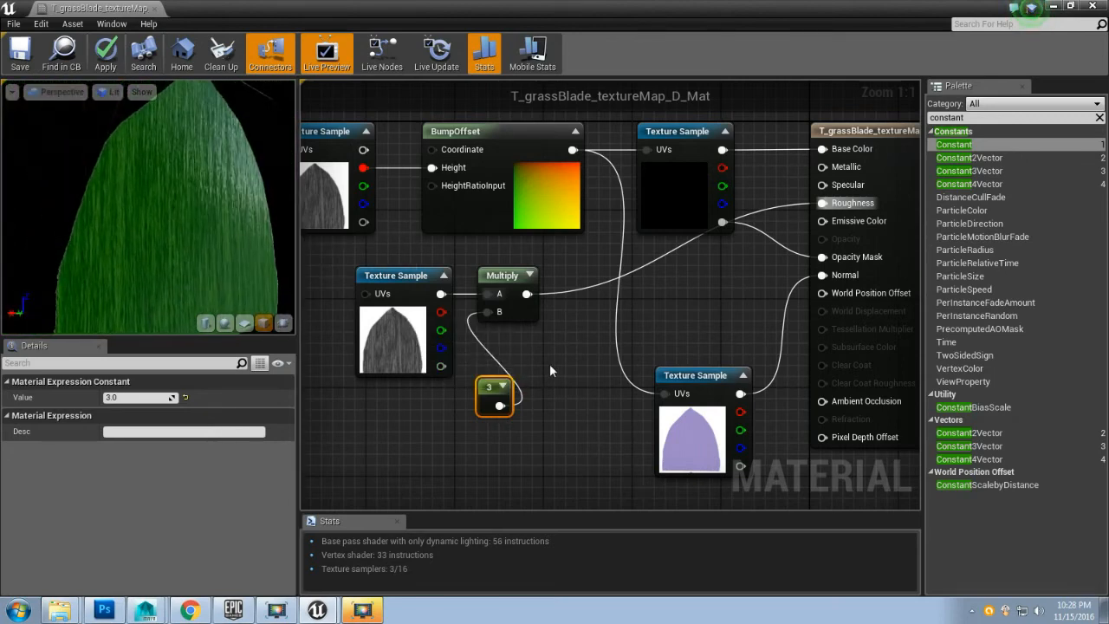
# - Duplicate the roughness group of bump sample, Multiply and Constant nodes, placing the copy directly below the original
pyautogui.click(403, 276)
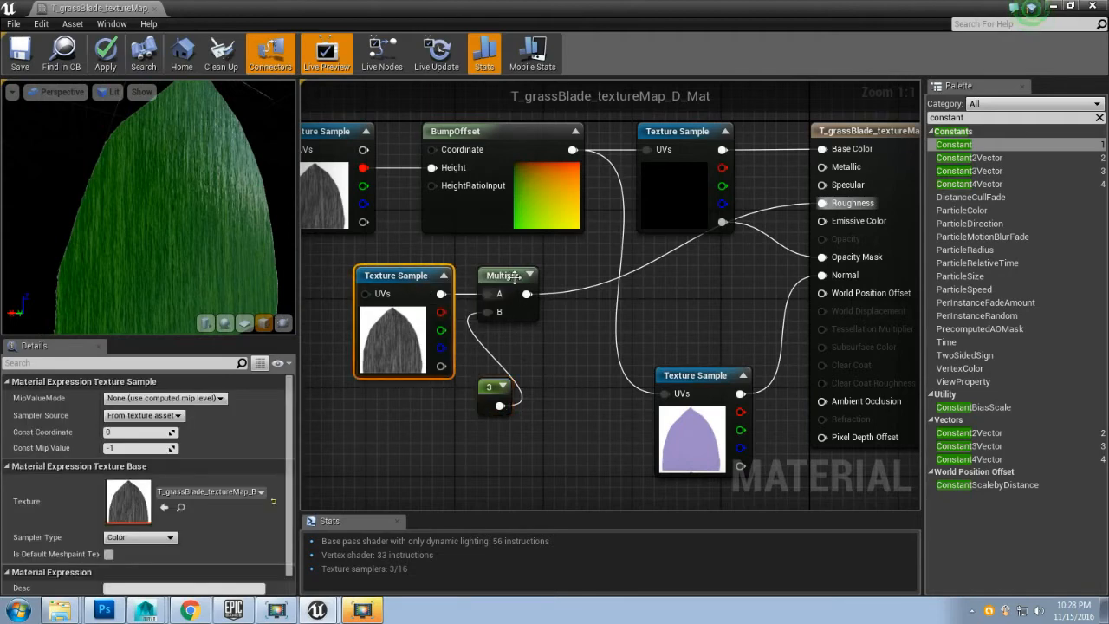
pyautogui.keyDown('ctrl'); pyautogui.click(510, 275); pyautogui.keyUp('ctrl')
pyautogui.keyDown('ctrl'); pyautogui.click(491, 387); pyautogui.keyUp('ctrl')
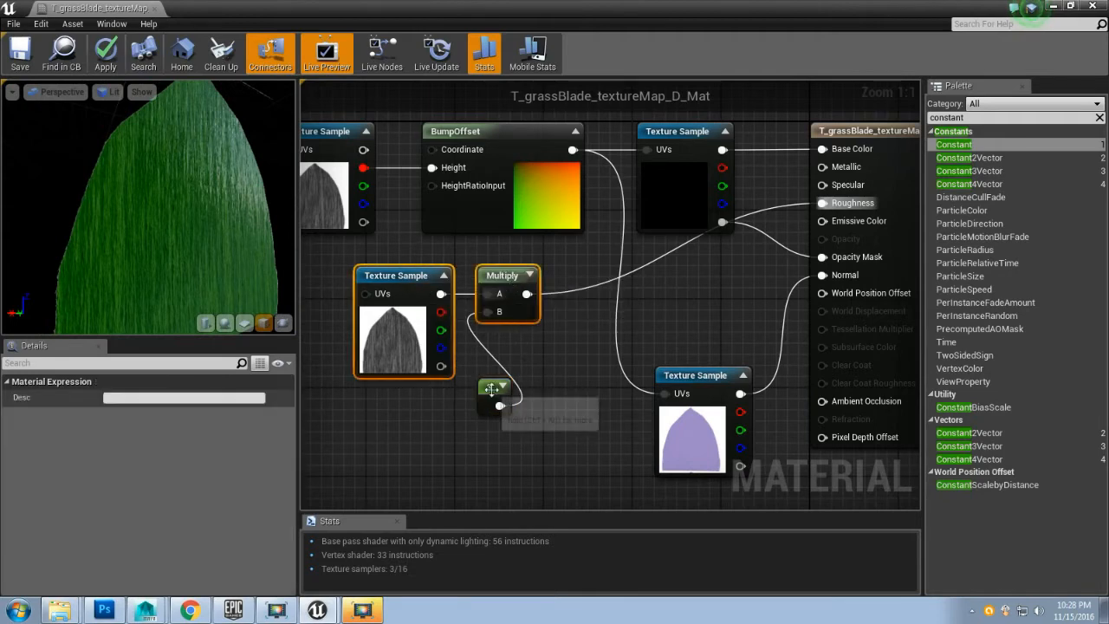
pyautogui.moveTo(561, 389); pyautogui.dragTo(599, 302, button='right')
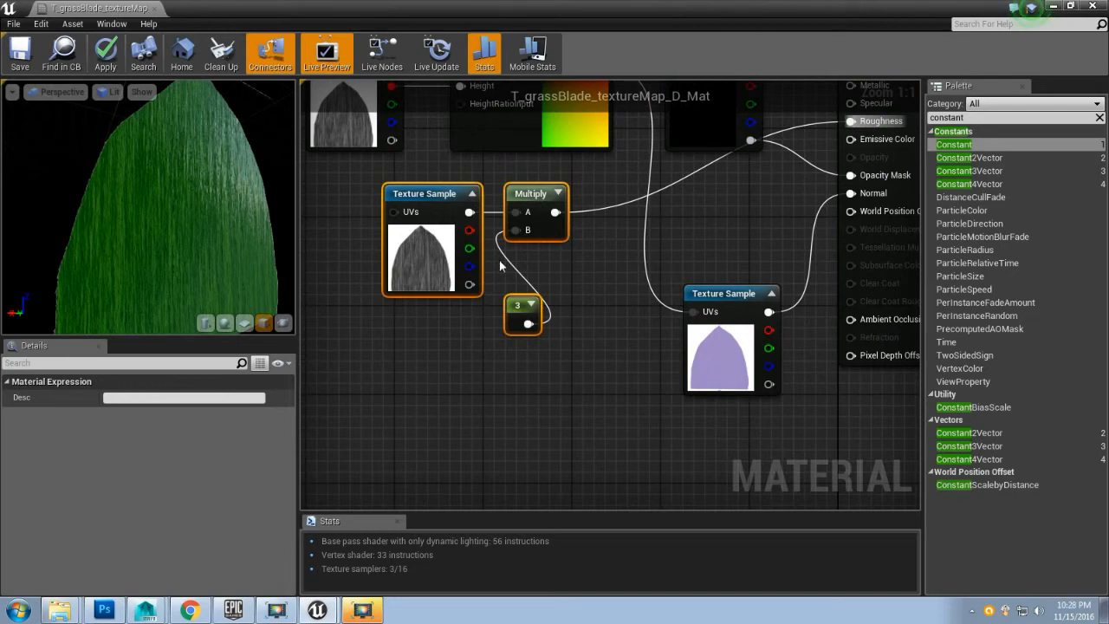
pyautogui.hotkey('ctrl', 'w')
pyautogui.moveTo(485, 262); pyautogui.dragTo(435, 401)
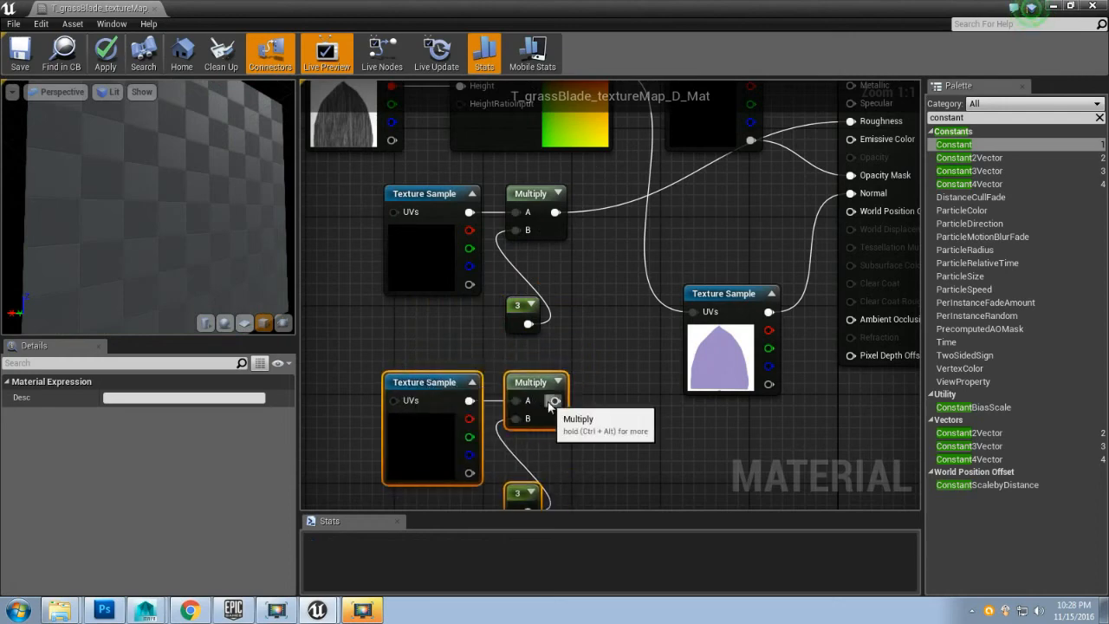
# - Connect the copied Multiply to the material's Specular input and set the copied Constant to 0.5
pyautogui.moveTo(553, 390); pyautogui.dragTo(851, 107)
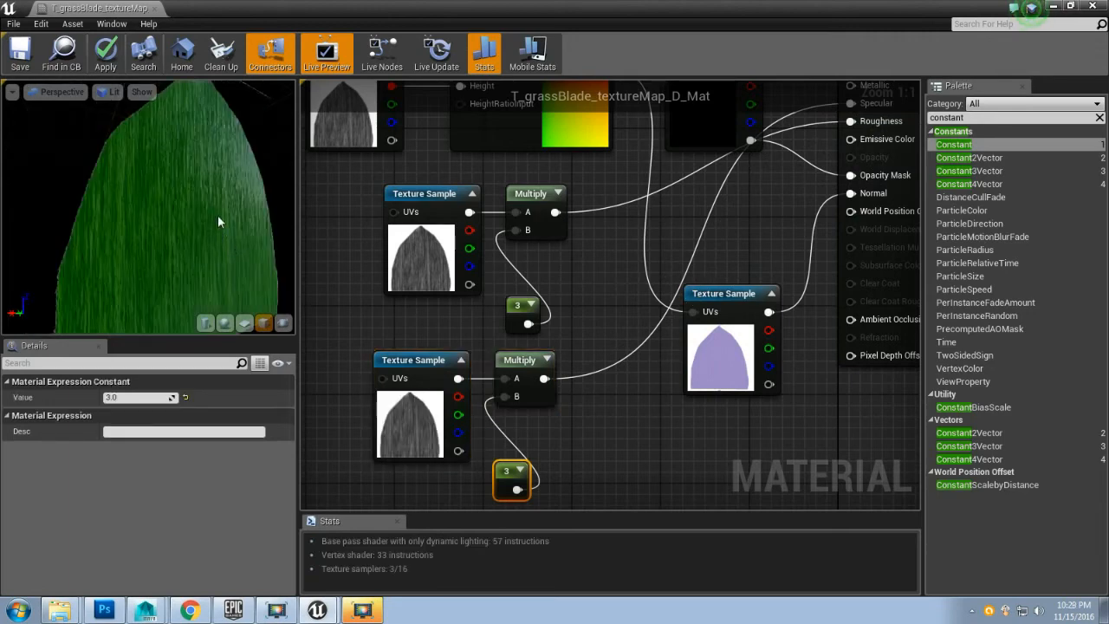
pyautogui.moveTo(217, 215); pyautogui.dragTo(138, 220)
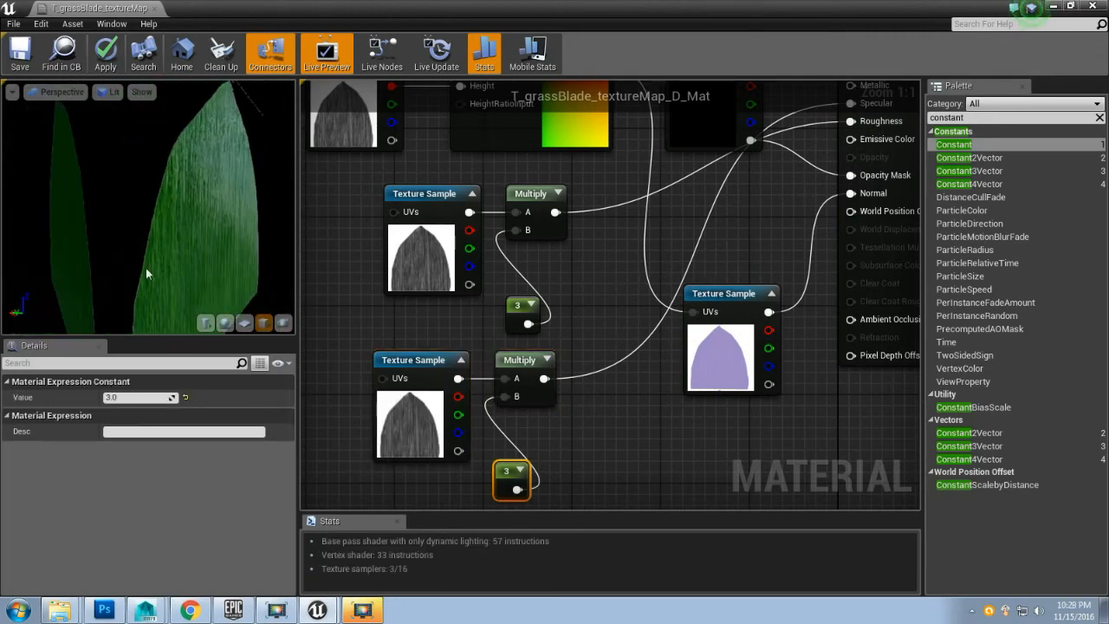
pyautogui.click(135, 397)
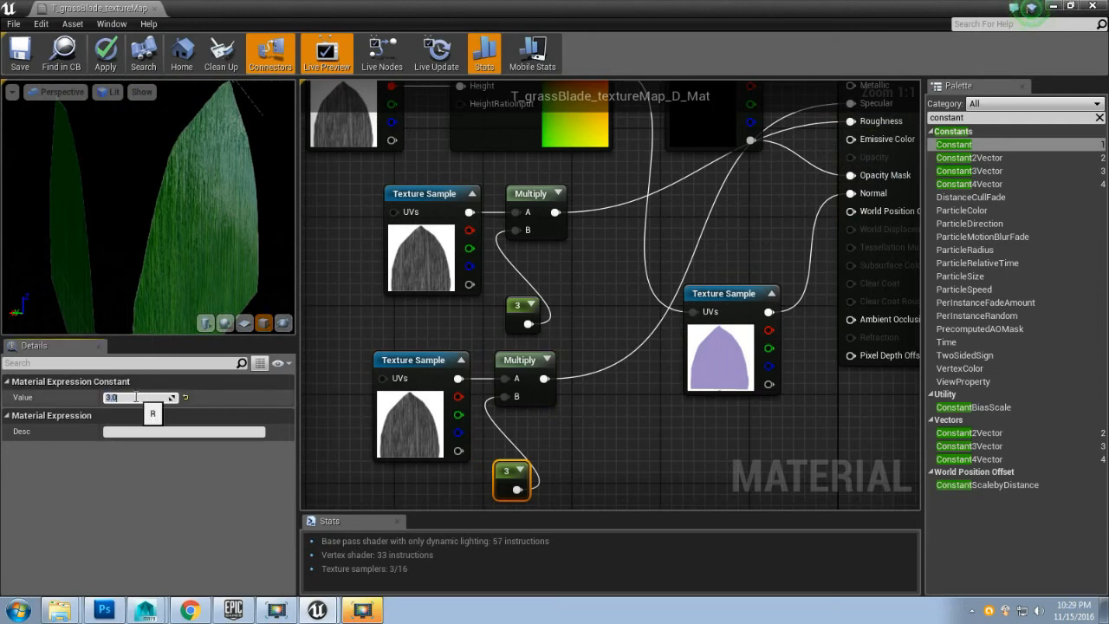
pyautogui.write('0.5')
pyautogui.press('Return')
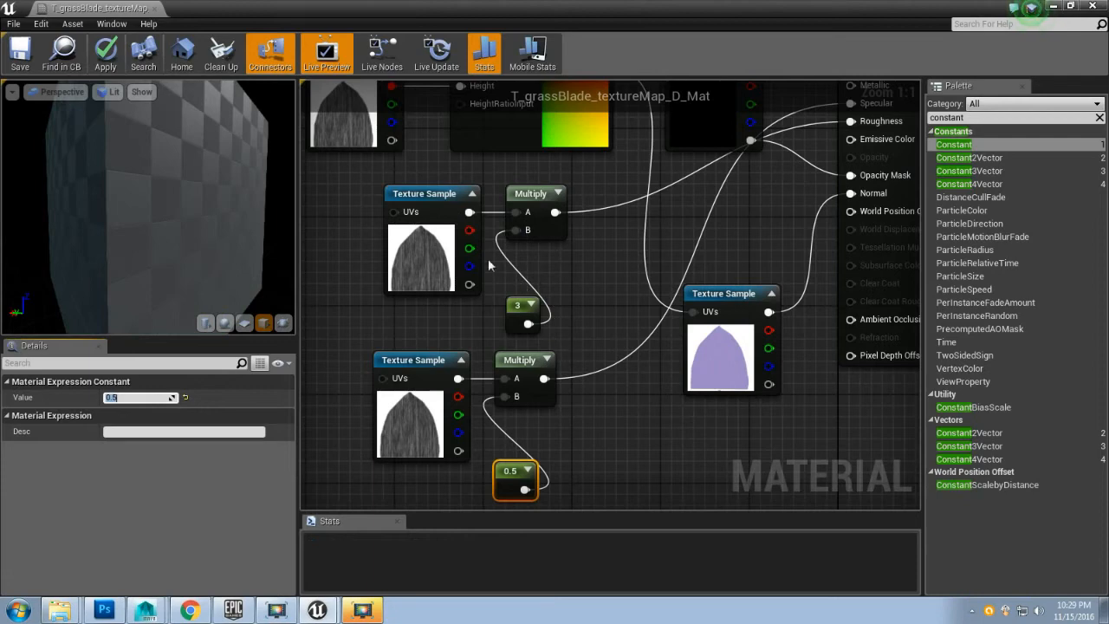
# - Move the specular texture sample, Multiply and 0.5 Constant nodes down together so they align beneath the roughness nodes
pyautogui.moveTo(595, 296)
pyautogui.mouseDown(button='right')
pyautogui.moveTo(587, 278)
pyautogui.moveTo(591, 292)
pyautogui.mouseUp(button='right')
pyautogui.scroll(-2, 587, 278)
pyautogui.click(479, 345)
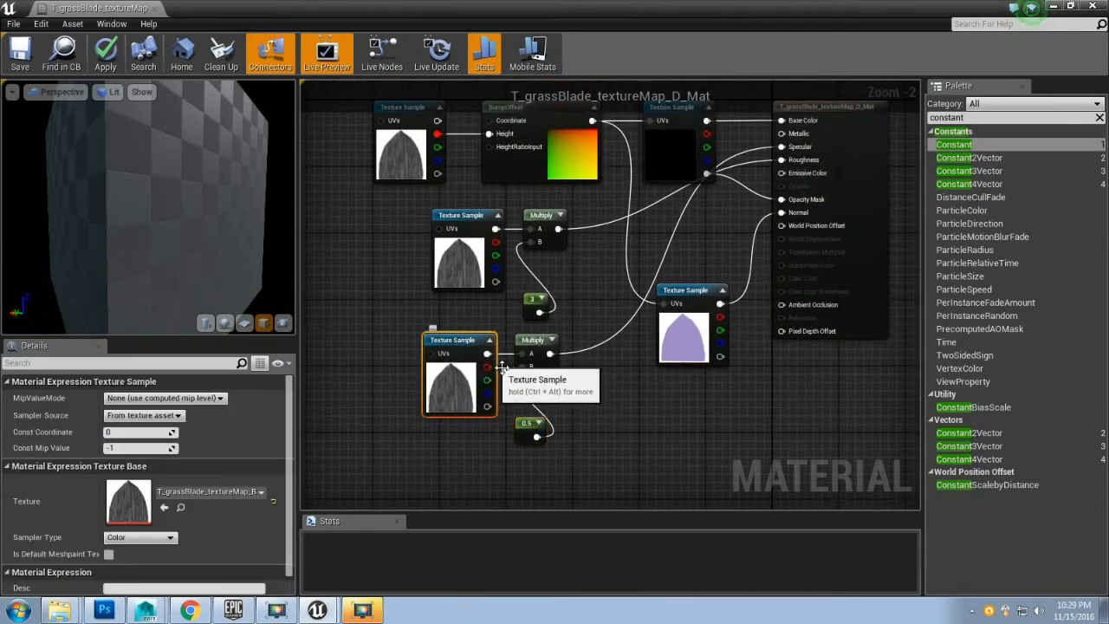
pyautogui.keyDown('ctrl'); pyautogui.click(528, 424); pyautogui.keyUp('ctrl')
pyautogui.keyDown('ctrl'); pyautogui.click(525, 343); pyautogui.keyUp('ctrl')
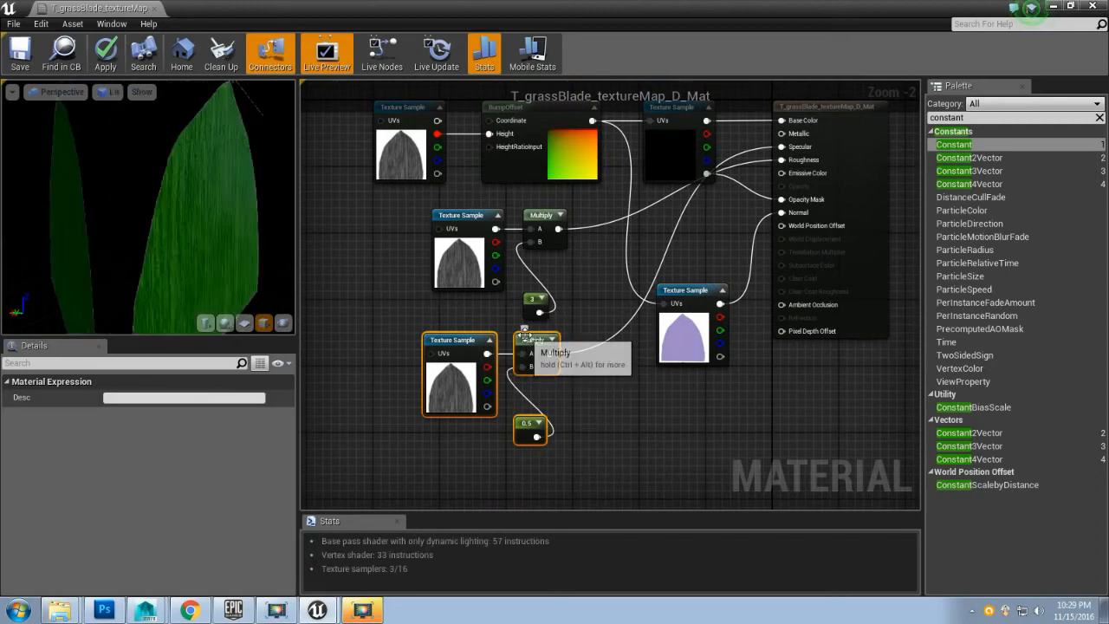
pyautogui.moveTo(527, 345); pyautogui.dragTo(538, 391)
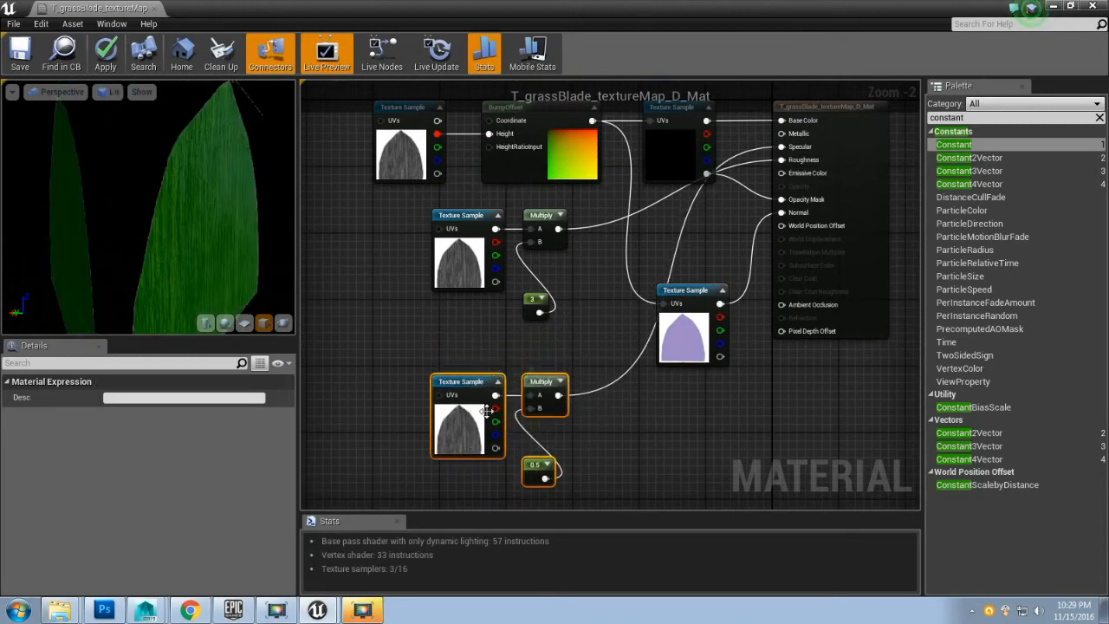
# - Wrap the selected specular nodes in a comment box titled "specular control"
pyautogui.press('c')
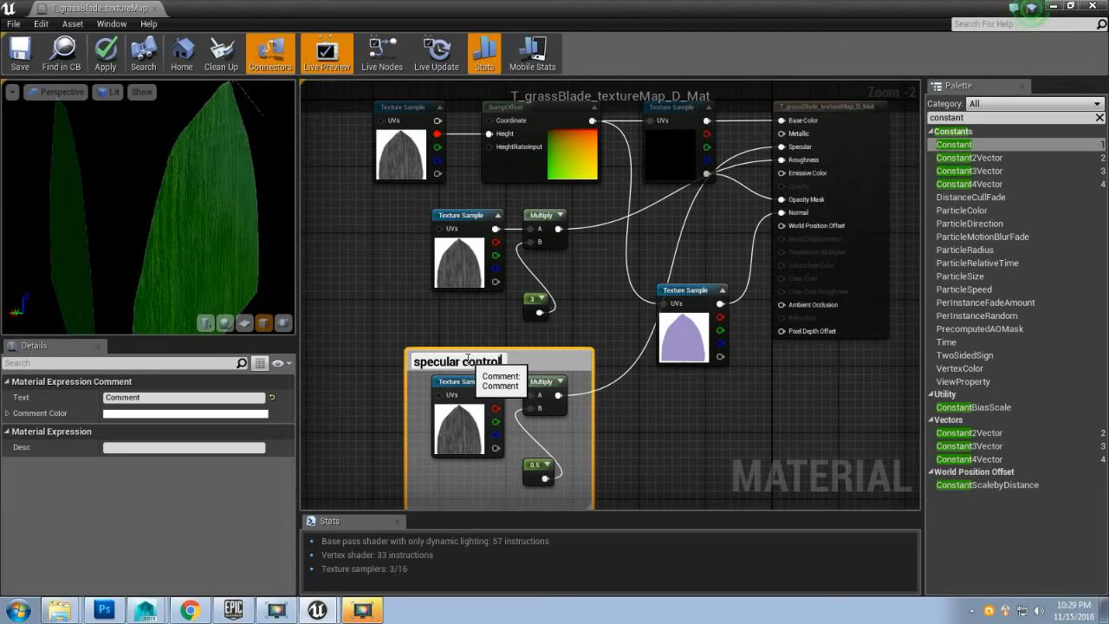
pyautogui.write('specular control')
pyautogui.press('Return')
# - Group the roughness texture sample, Multiply and 3 Constant nodes in a comment box titled "roughness controll"
pyautogui.click(462, 216)
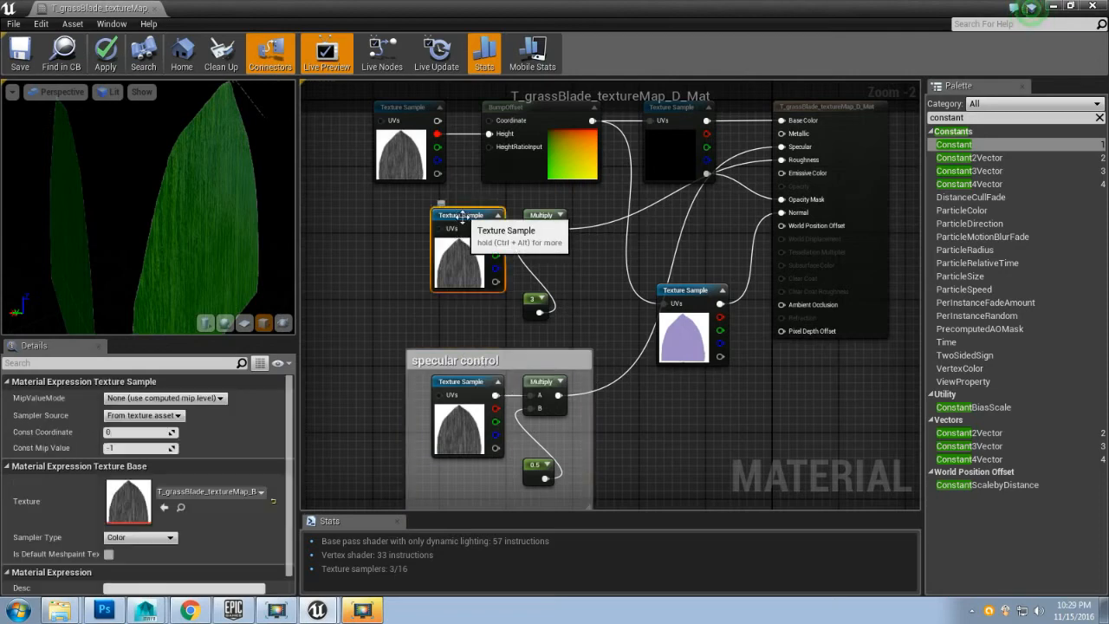
pyautogui.keyDown('shift'); pyautogui.click(539, 217); pyautogui.keyUp('shift')
pyautogui.keyDown('shift'); pyautogui.click(531, 302); pyautogui.keyUp('shift')
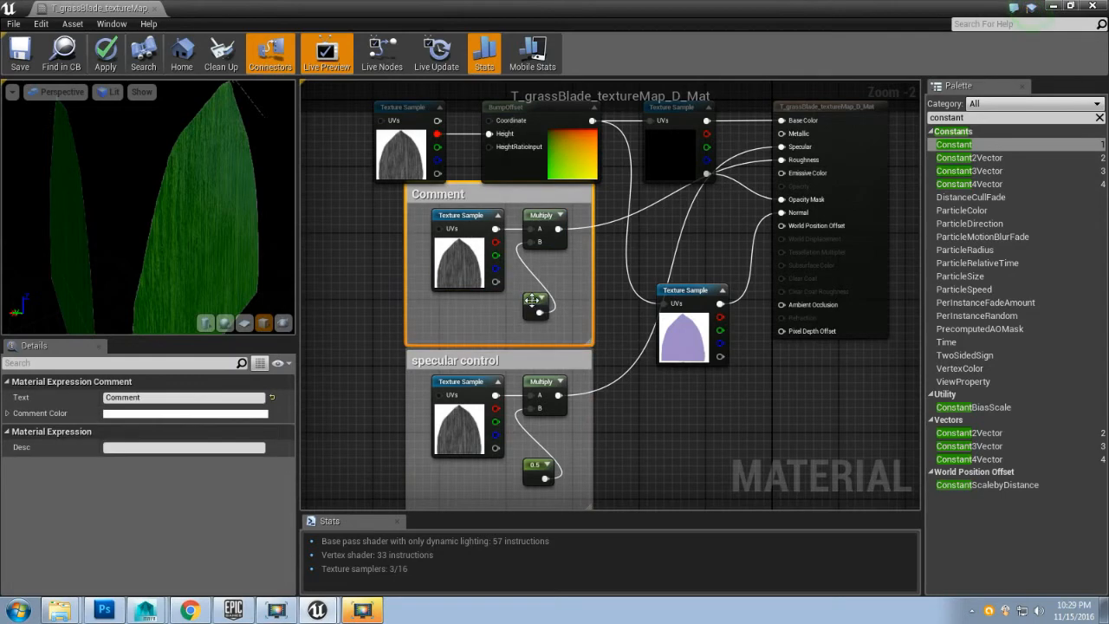
pyautogui.doubleClick(441, 195)
pyautogui.write('ro')
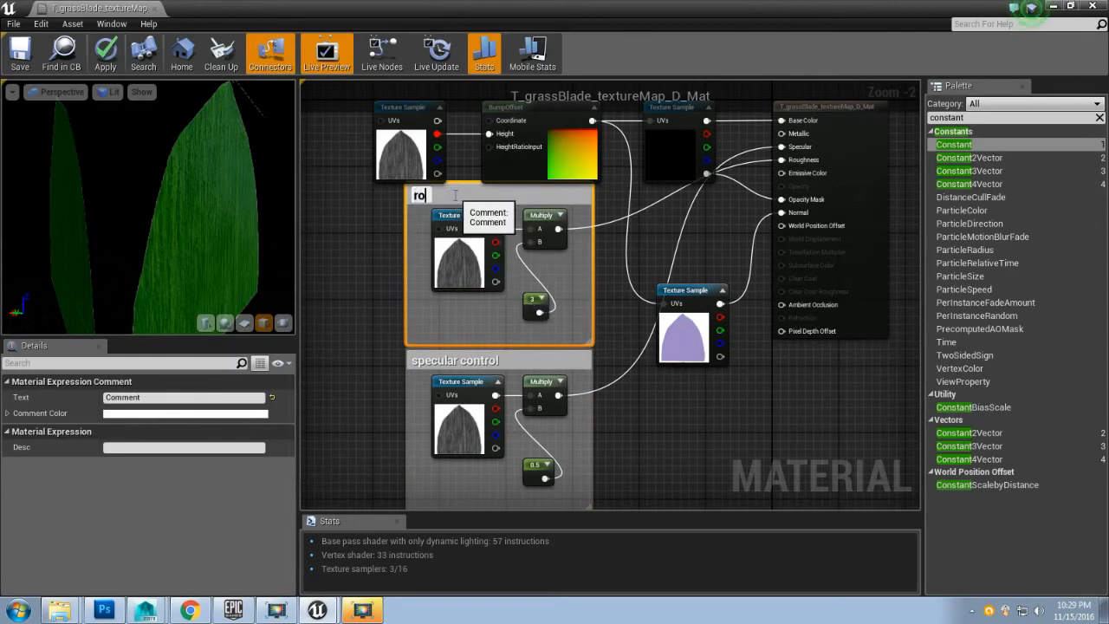
pyautogui.write('ughness control')
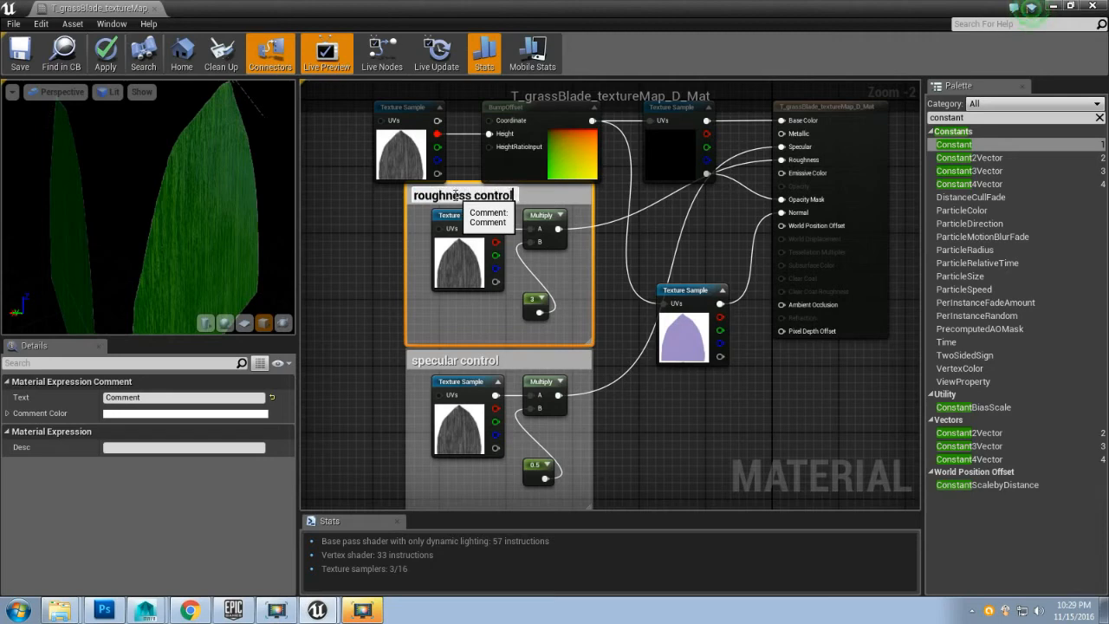
pyautogui.write('l')
pyautogui.press('Return')
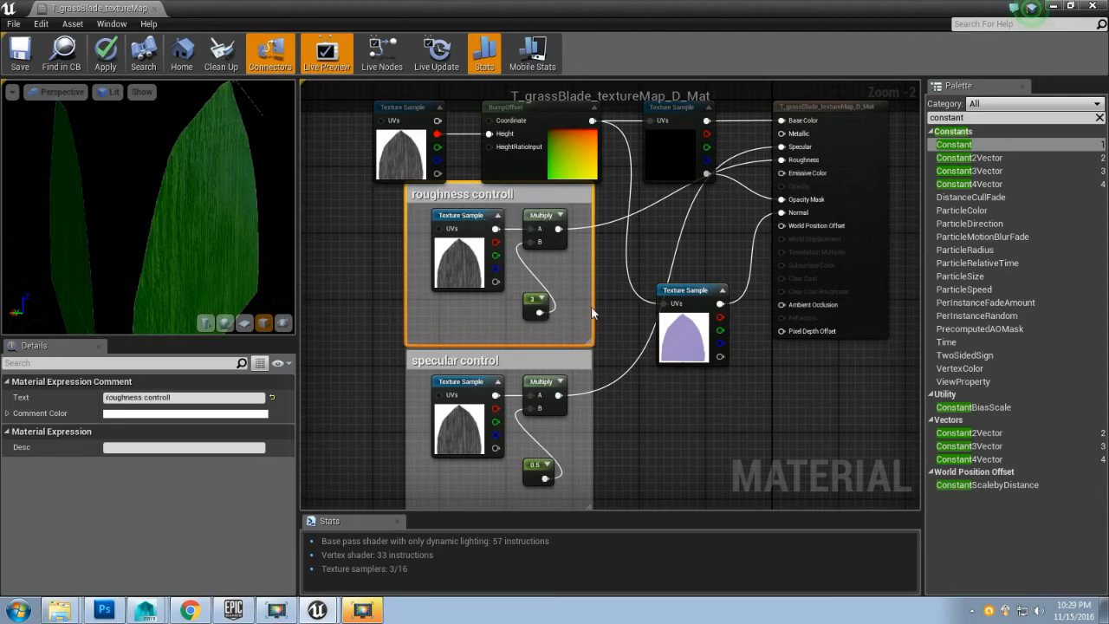
# - Move the bump sample and BumpOffset nodes clear above the roughness comment and align the diffuse texture sample with them
pyautogui.moveTo(608, 300); pyautogui.dragTo(601, 329, button='right')
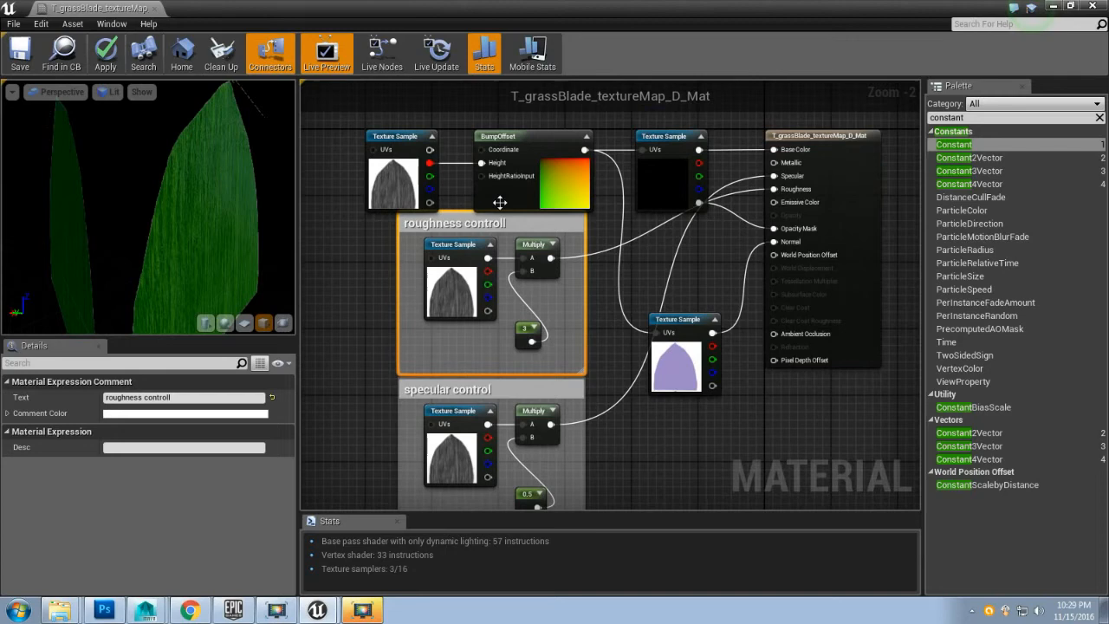
pyautogui.click(387, 137)
pyautogui.keyDown('ctrl'); pyautogui.click(507, 139); pyautogui.keyUp('ctrl')
pyautogui.moveTo(529, 135); pyautogui.dragTo(509, 178, button='right')
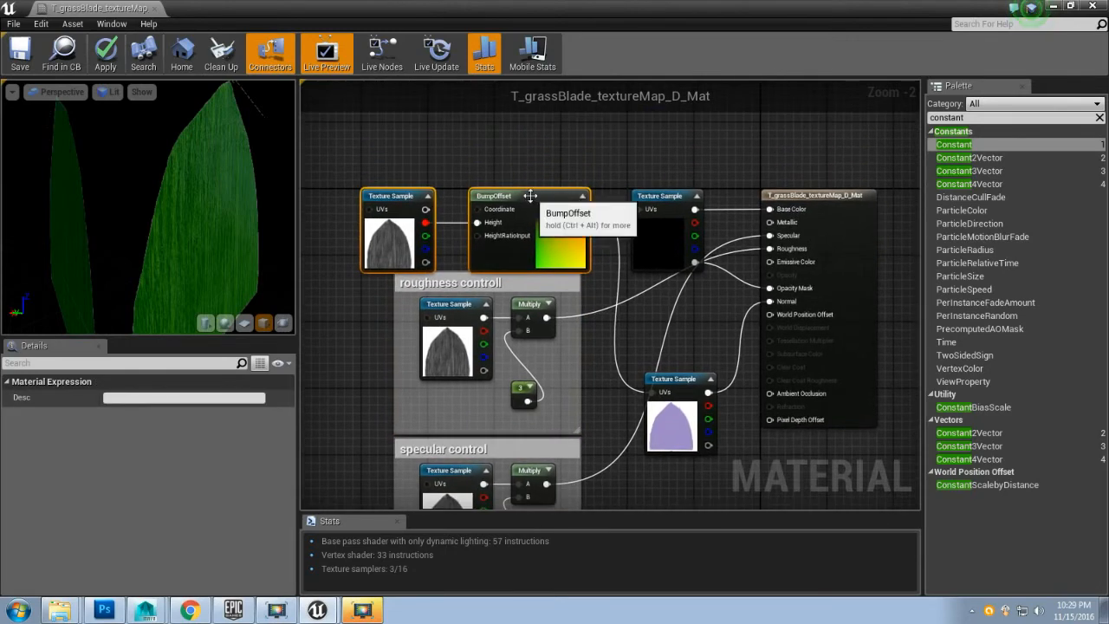
pyautogui.moveTo(509, 177); pyautogui.dragTo(509, 154)
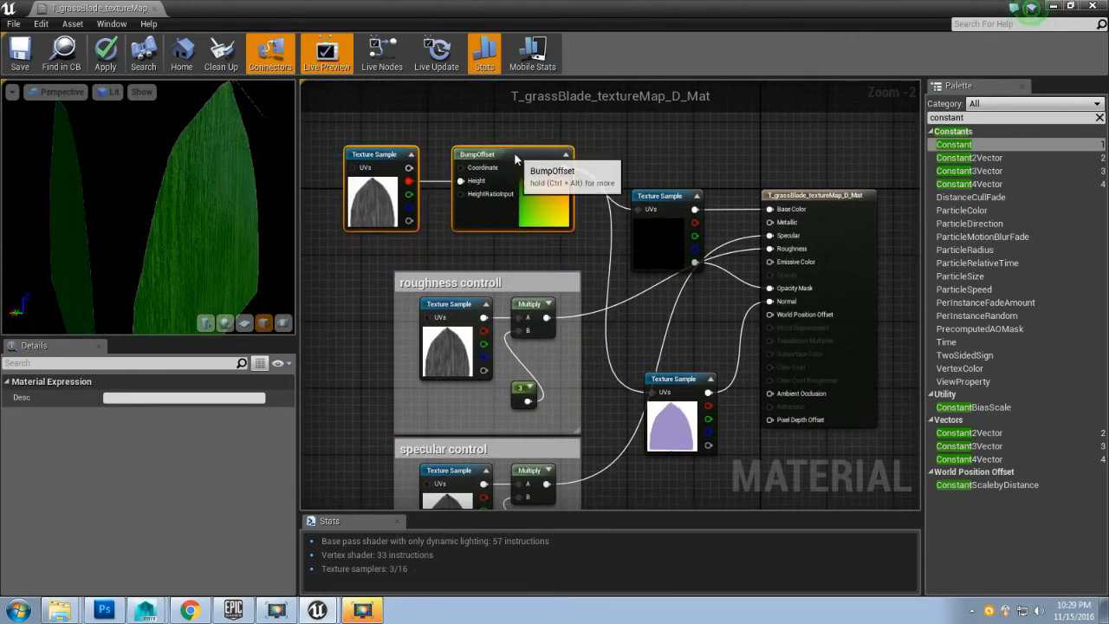
pyautogui.click(645, 162)
pyautogui.moveTo(666, 190); pyautogui.dragTo(655, 149)
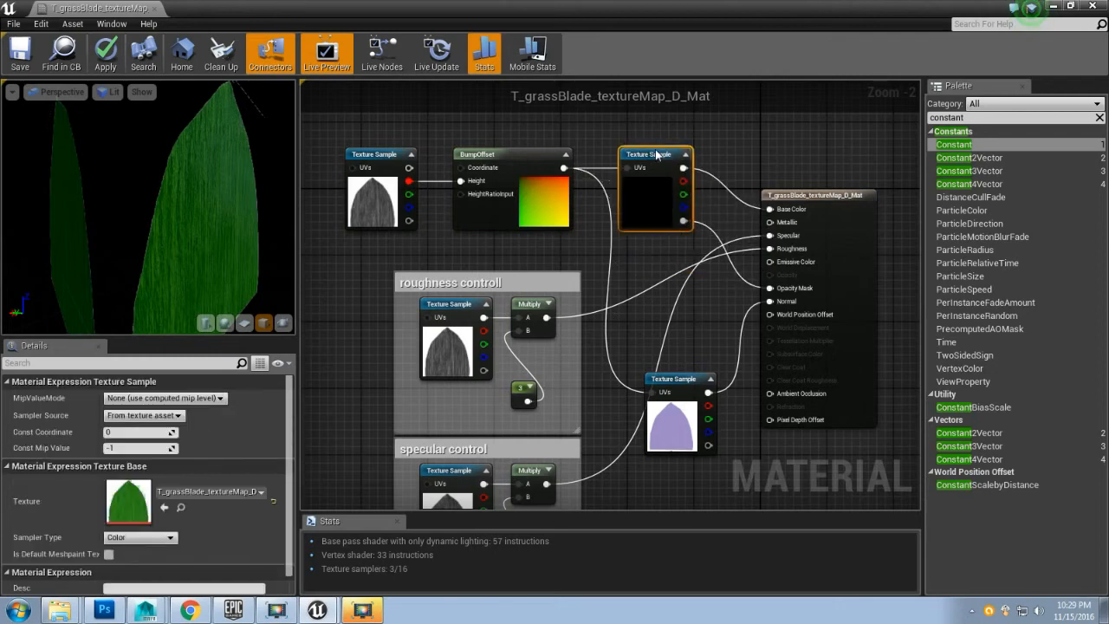
pyautogui.click(653, 276)
pyautogui.moveTo(652, 276); pyautogui.dragTo(648, 199, button='right')
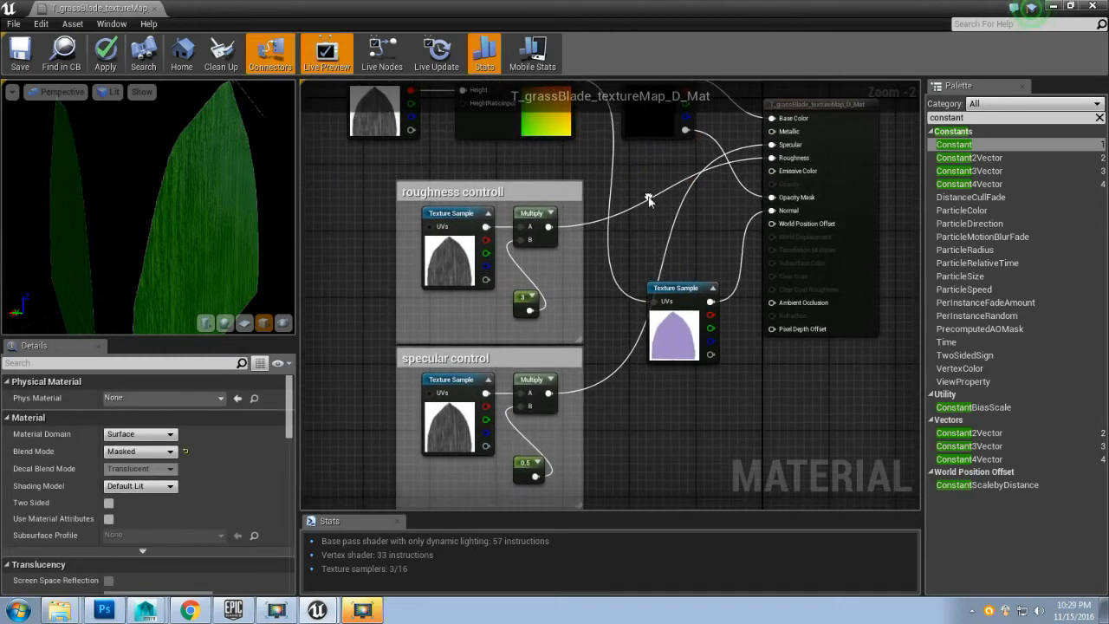
# - Close the grass blade material editor and save all unsaved changes in the project
pyautogui.moveTo(260, 235); pyautogui.dragTo(243, 167)
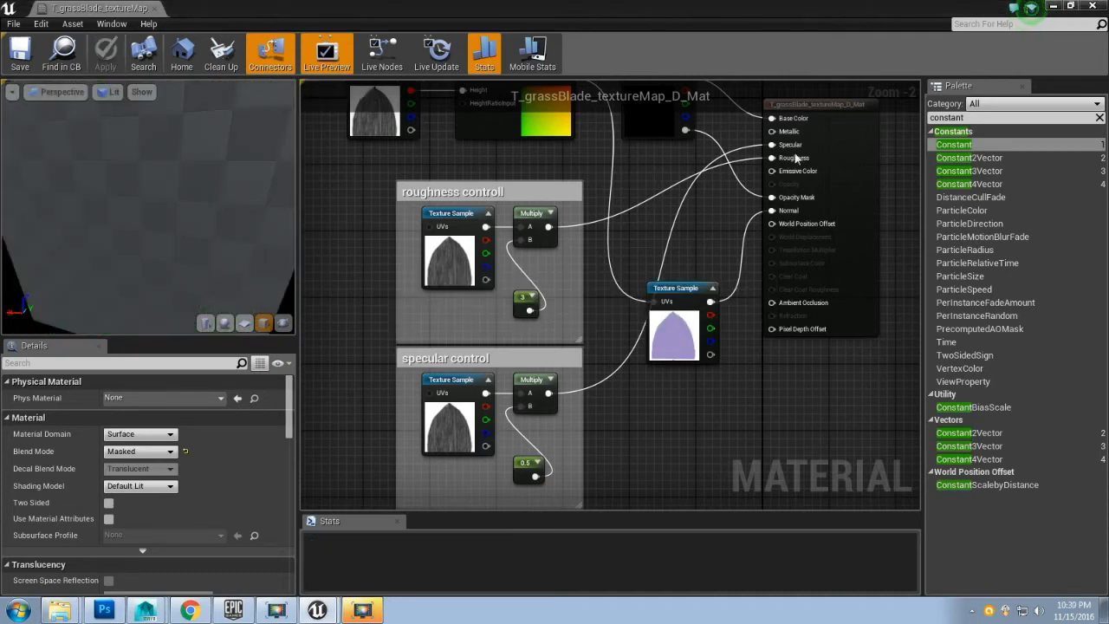
pyautogui.click(1098, 6)
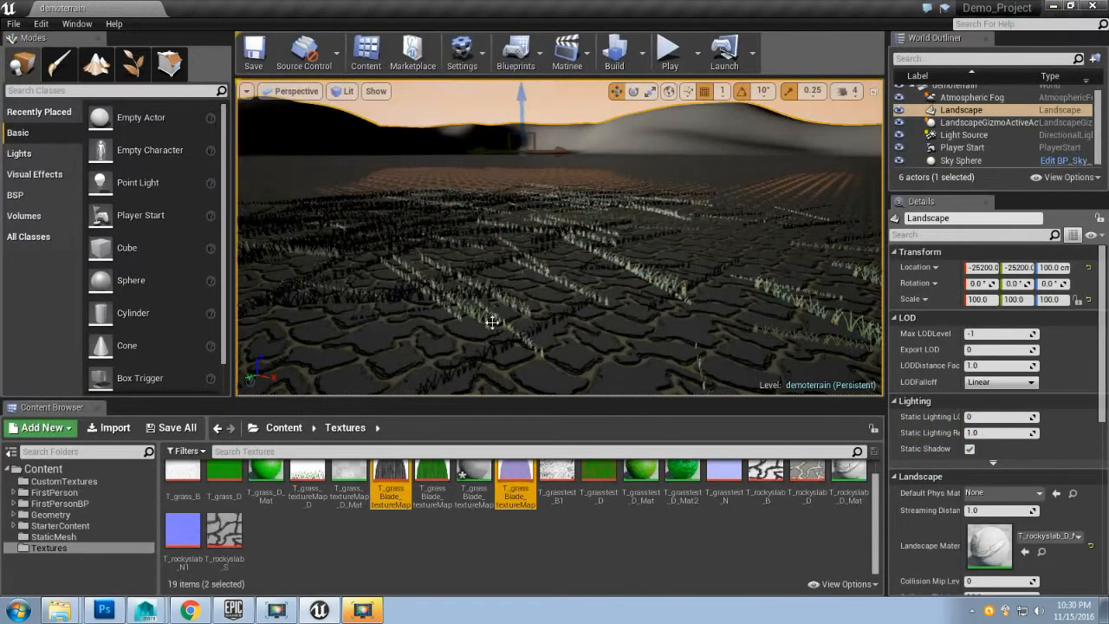
pyautogui.click(14, 23)
pyautogui.click(43, 142)
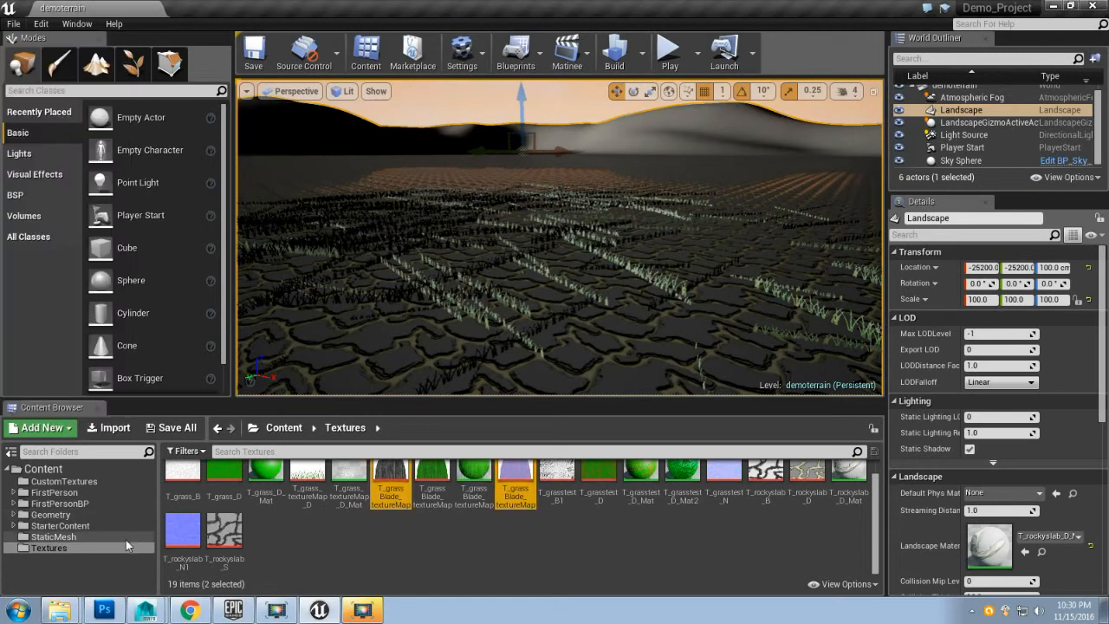
# - Open the sm_grassPatch mesh from the StaticMesh folder and remove its collision
pyautogui.click(54, 536)
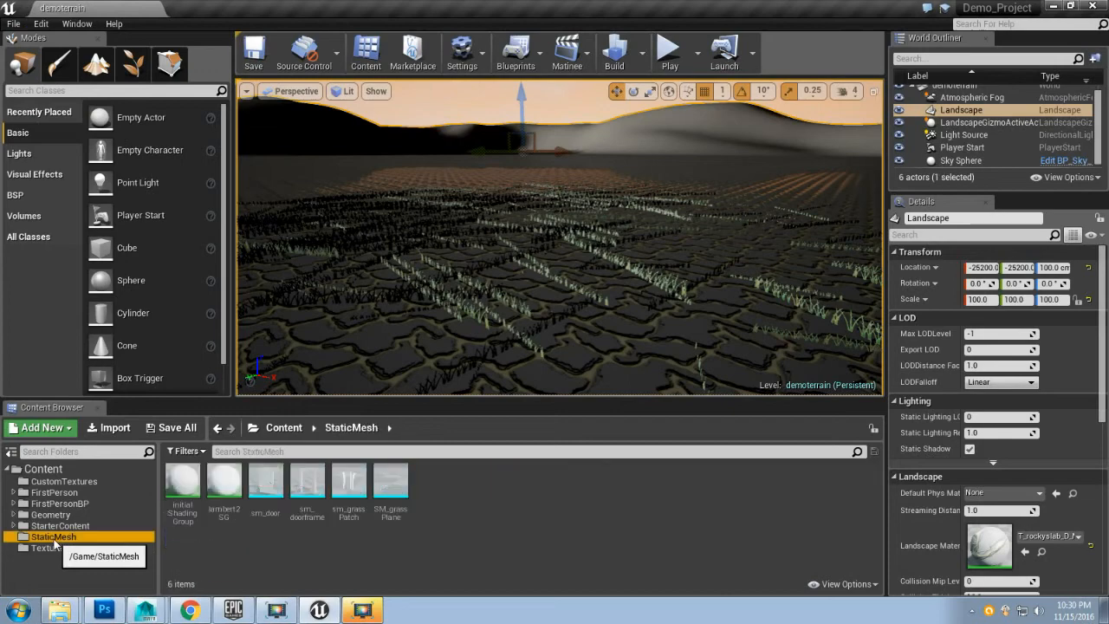
pyautogui.doubleClick(347, 505)
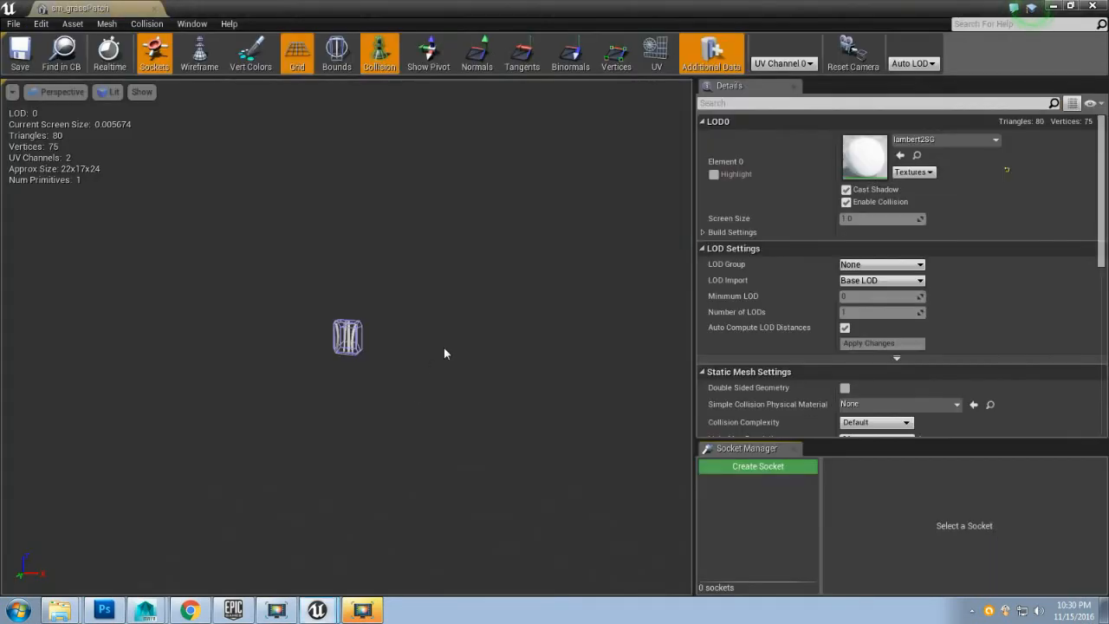
pyautogui.moveTo(444, 348); pyautogui.dragTo(407, 388, button='right')
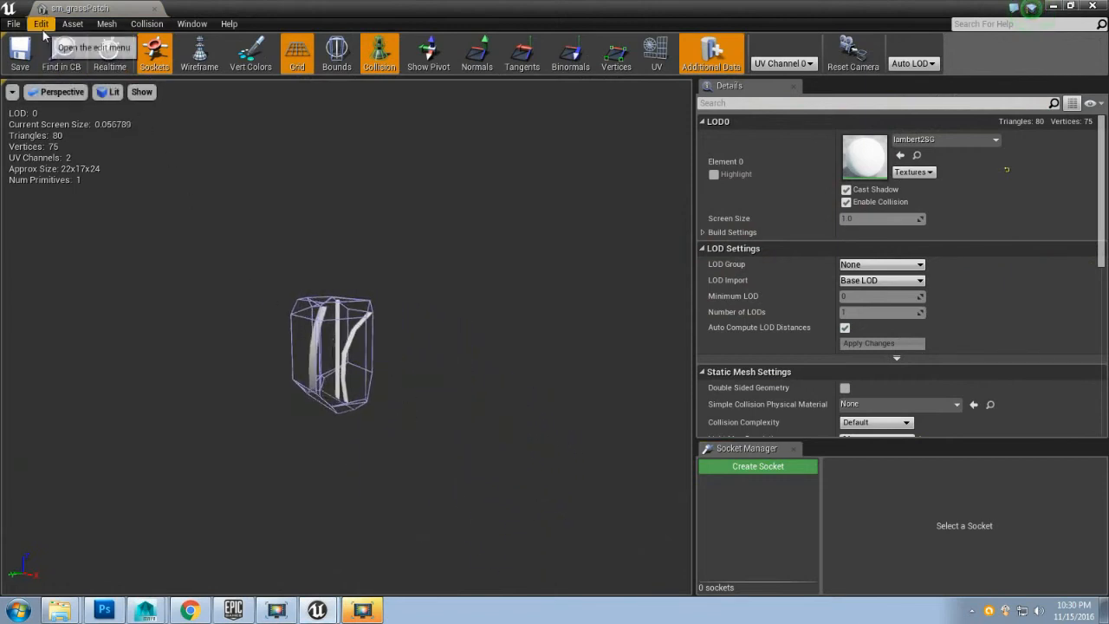
pyautogui.click(147, 24)
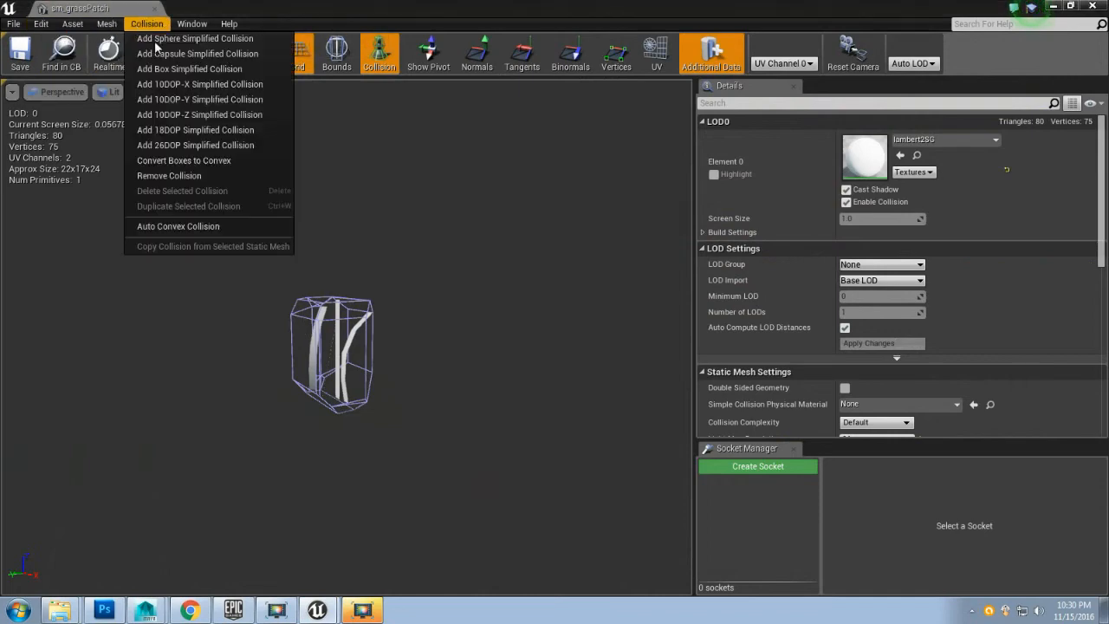
pyautogui.click(169, 175)
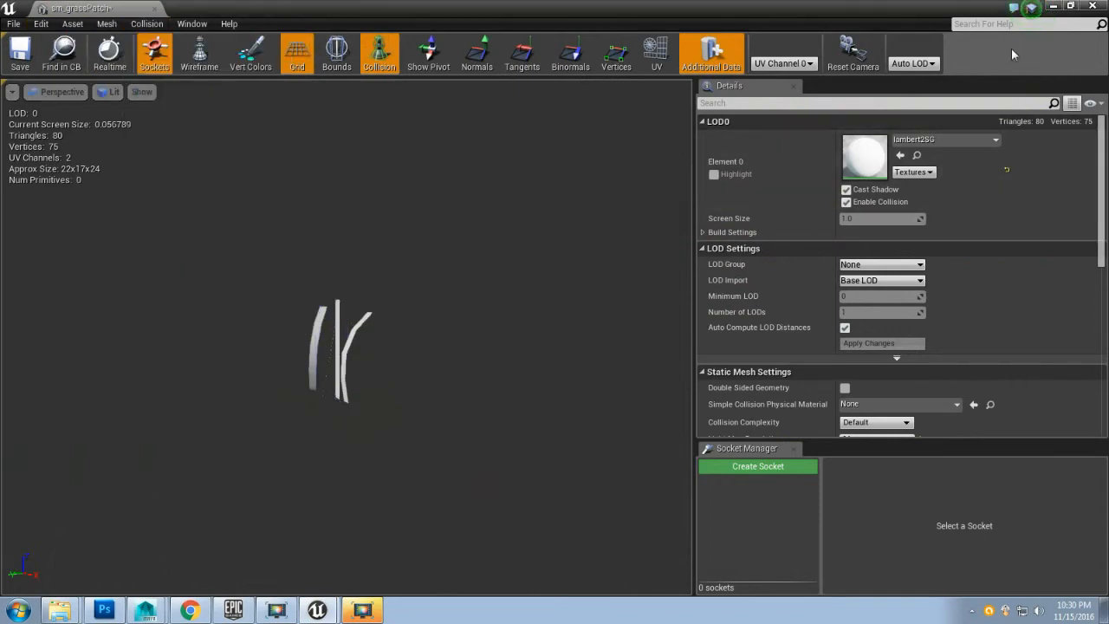
# - Assign T_grassBlade_textureMap_D_Mat from the Textures folder to Element 0 of the grass patch mesh, then maximize the mesh editor
pyautogui.click(1070, 7)
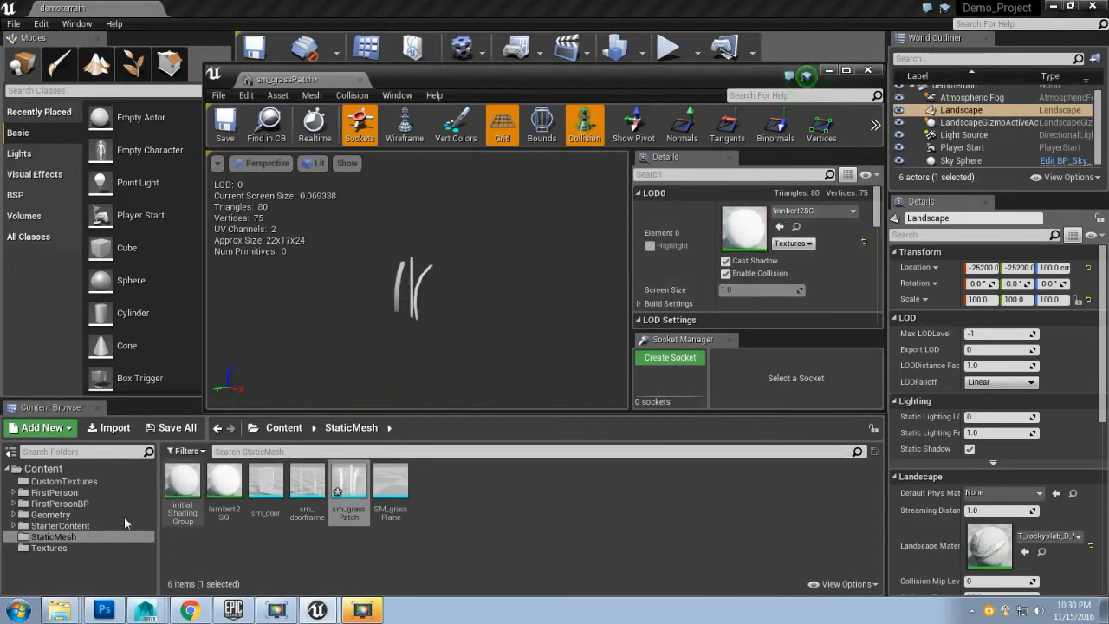
pyautogui.click(56, 547)
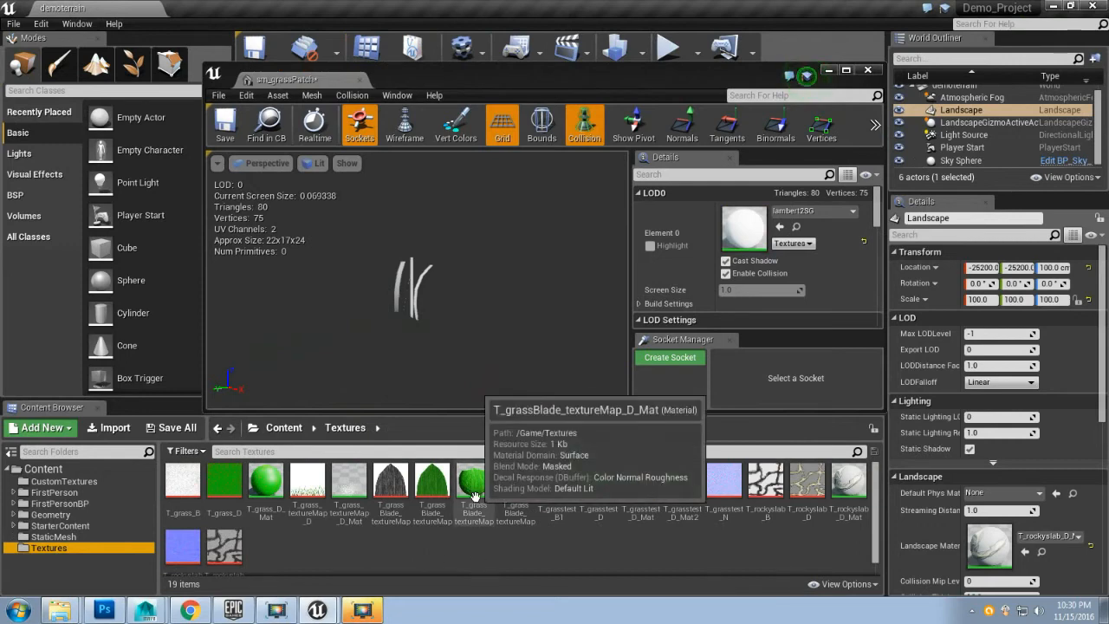
pyautogui.moveTo(474, 485); pyautogui.dragTo(719, 239)
pyautogui.moveTo(719, 239); pyautogui.dragTo(745, 229)
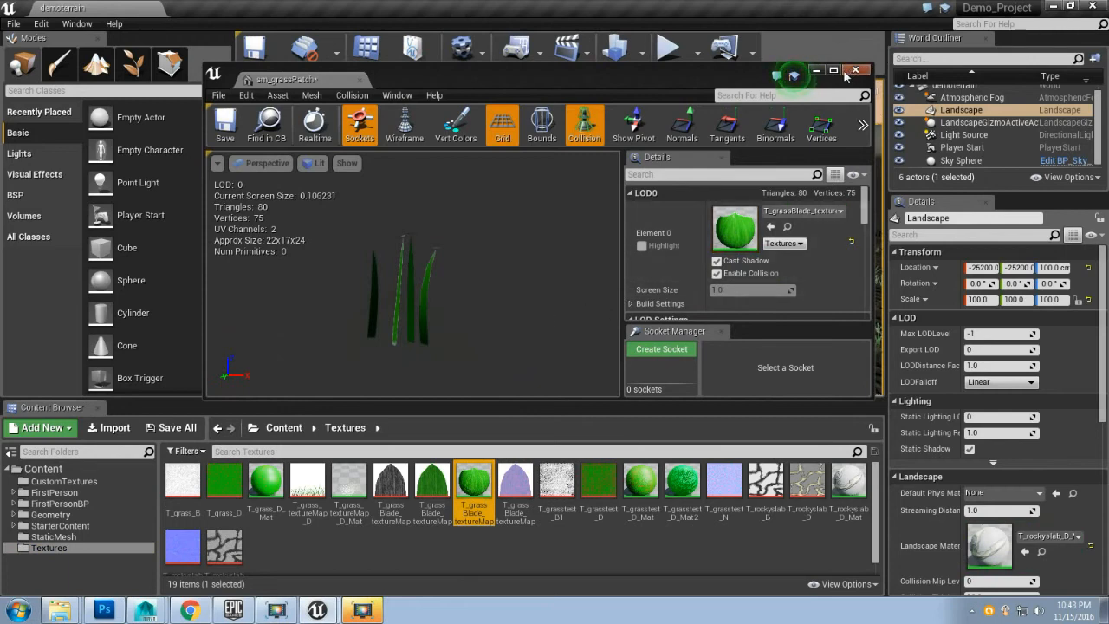
pyautogui.click(833, 70)
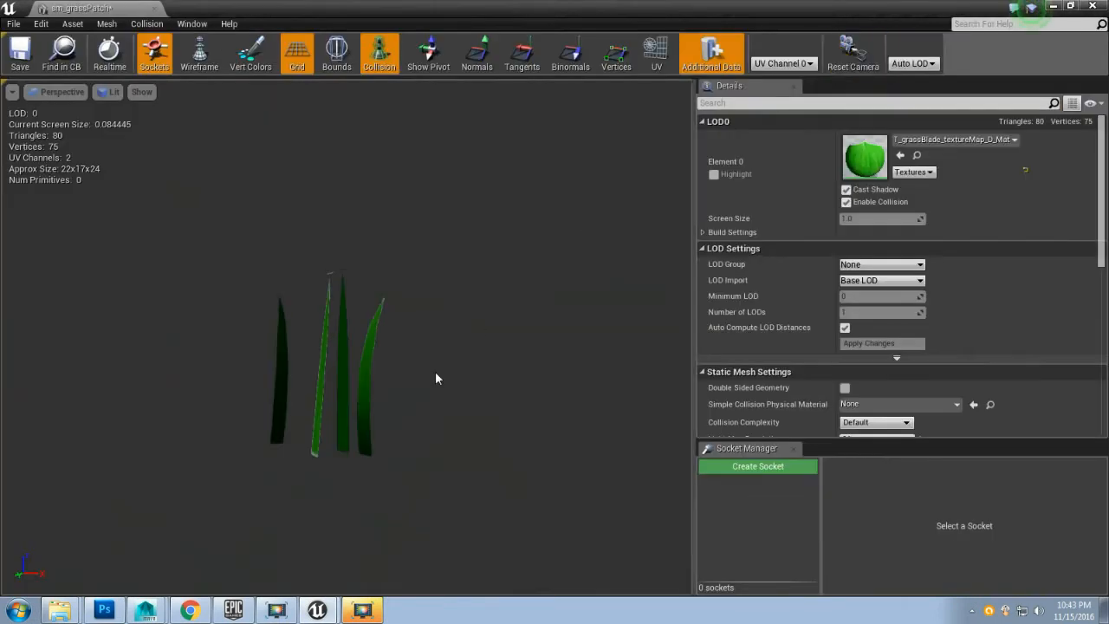
# - Examine the textured grass blades and their tips up close in the mesh preview
pyautogui.moveTo(411, 395); pyautogui.dragTo(438, 333, button='right')
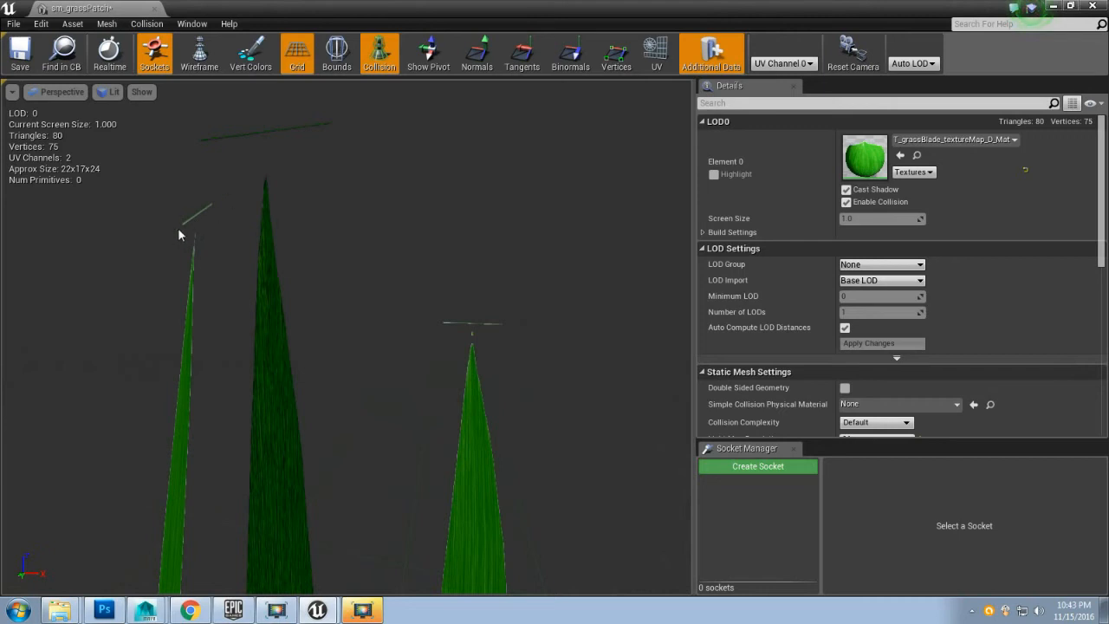
pyautogui.moveTo(229, 223); pyautogui.dragTo(230, 224)
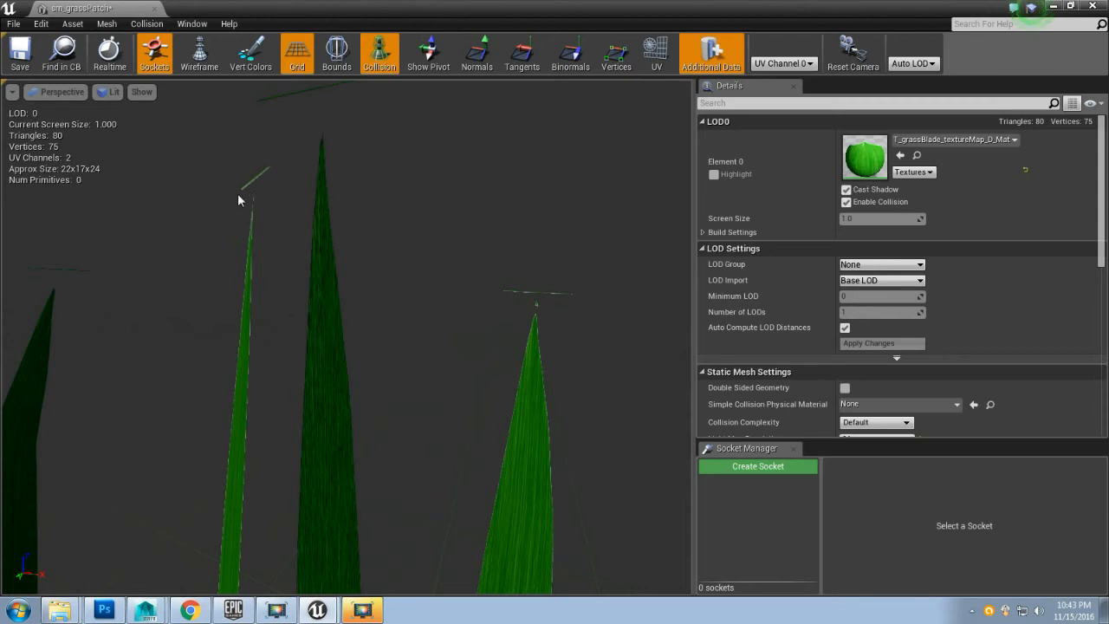
pyautogui.moveTo(359, 217); pyautogui.dragTo(359, 218)
pyautogui.moveTo(437, 287); pyautogui.dragTo(442, 279)
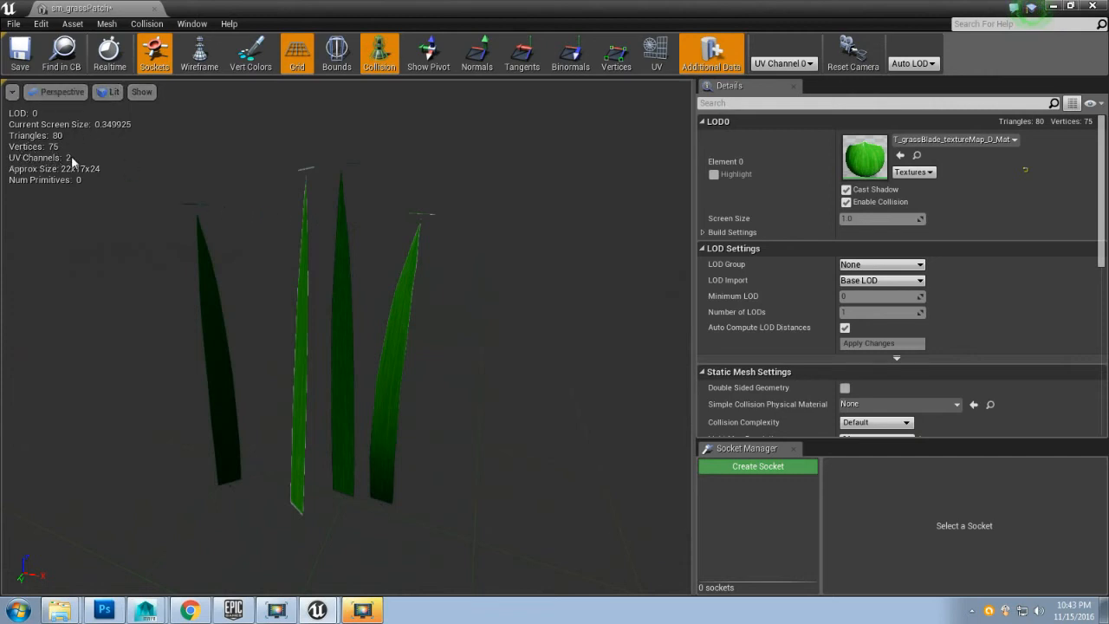
# - Display the grass patch mesh's UV layout and compare UV channel 1 with UV channel 0
pyautogui.click(657, 61)
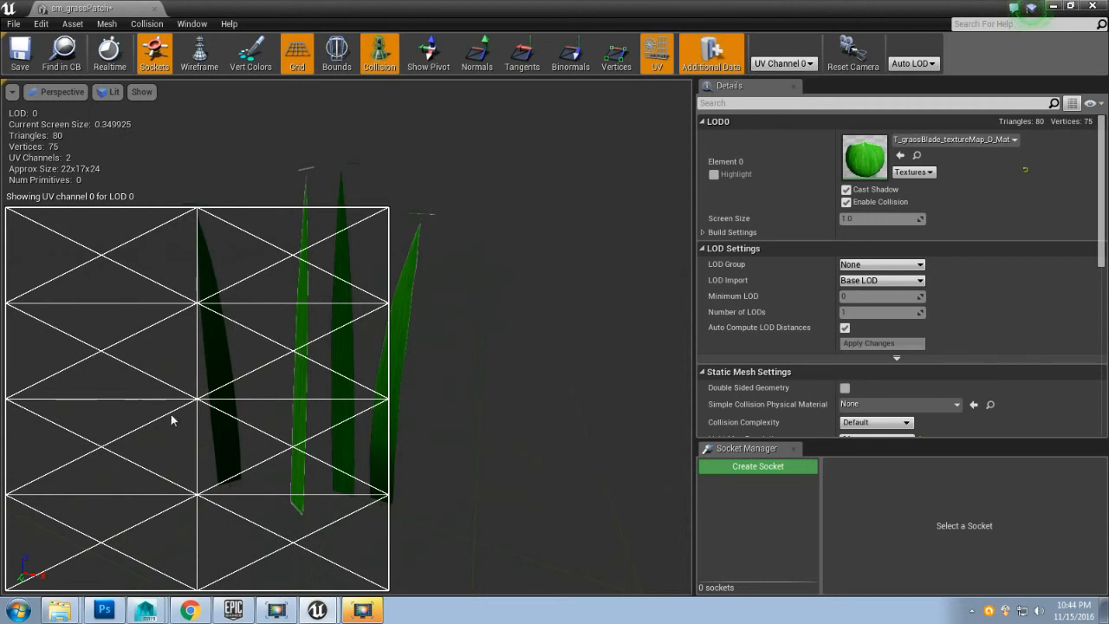
pyautogui.click(795, 65)
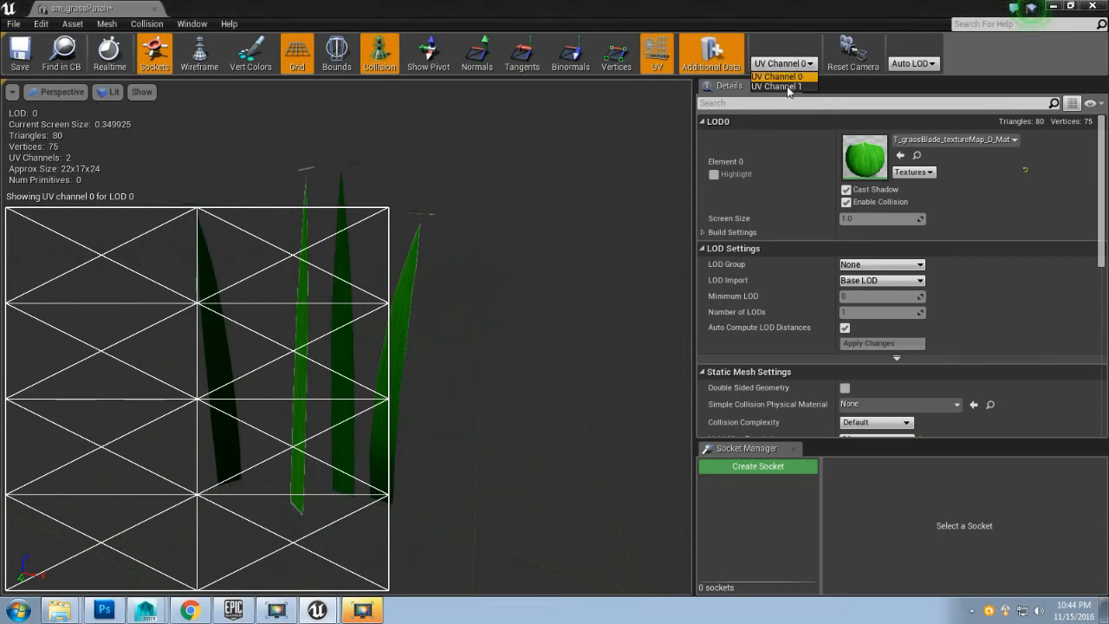
pyautogui.click(785, 87)
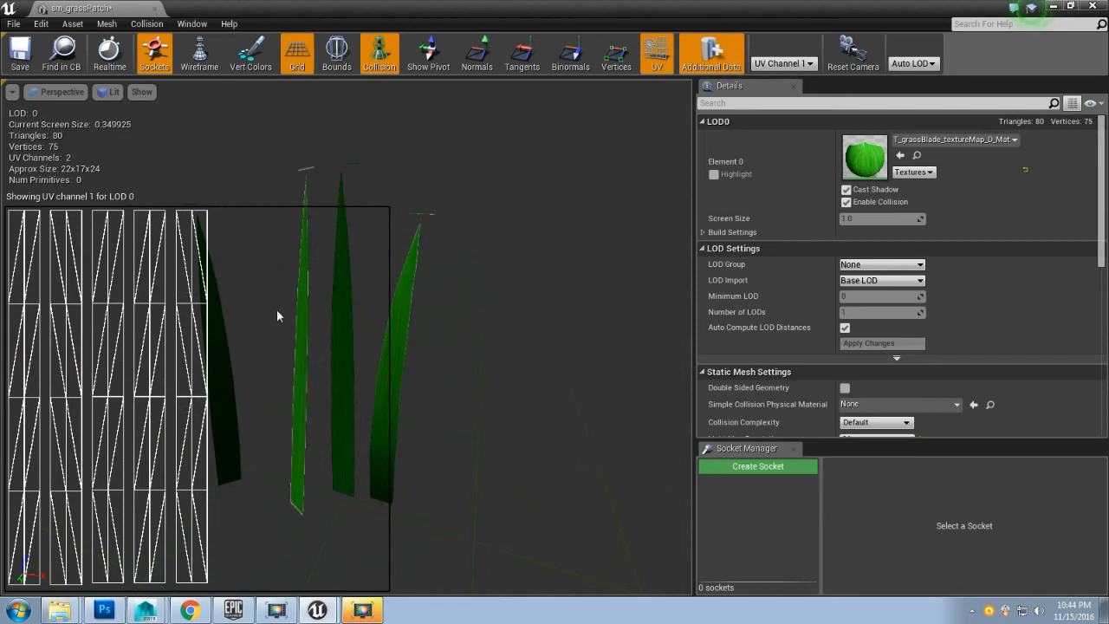
pyautogui.click(783, 63)
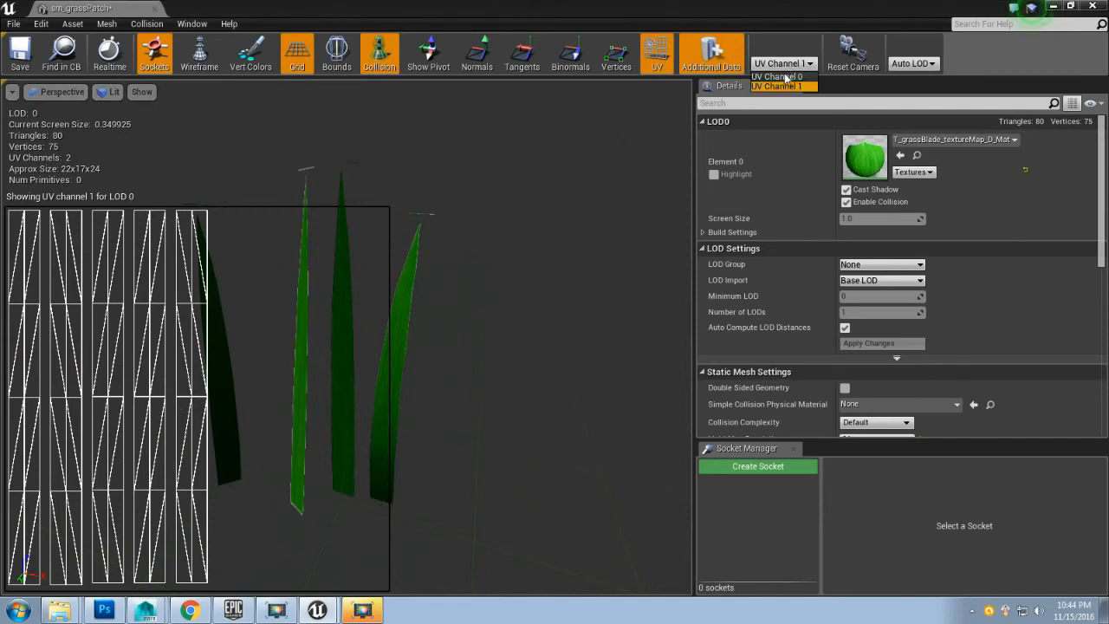
pyautogui.click(785, 77)
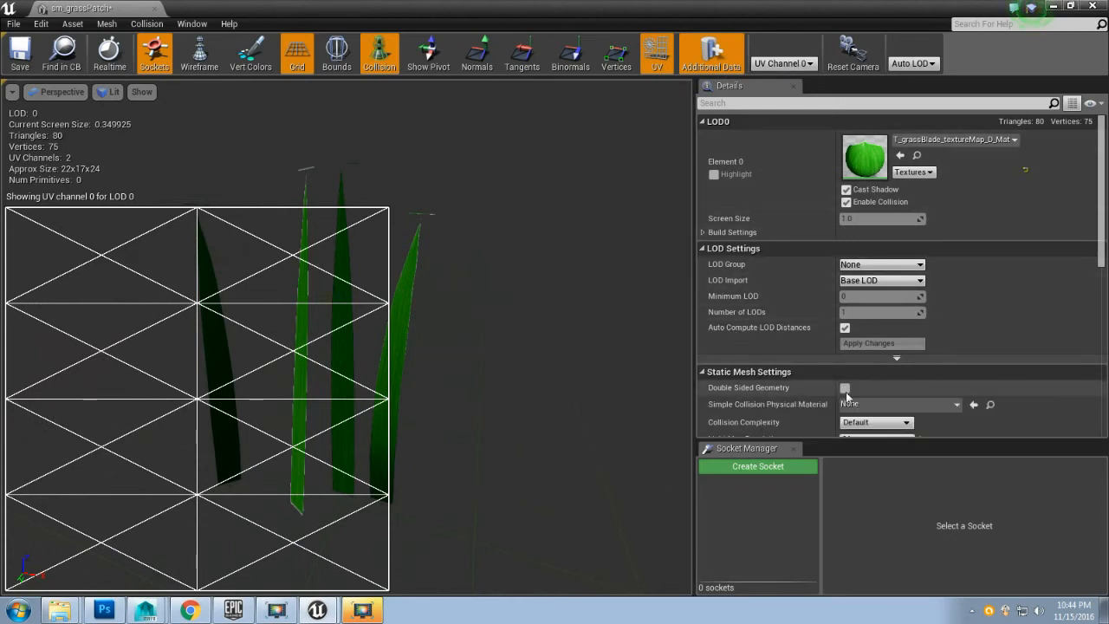
pyautogui.scroll(-2, 794, 394)
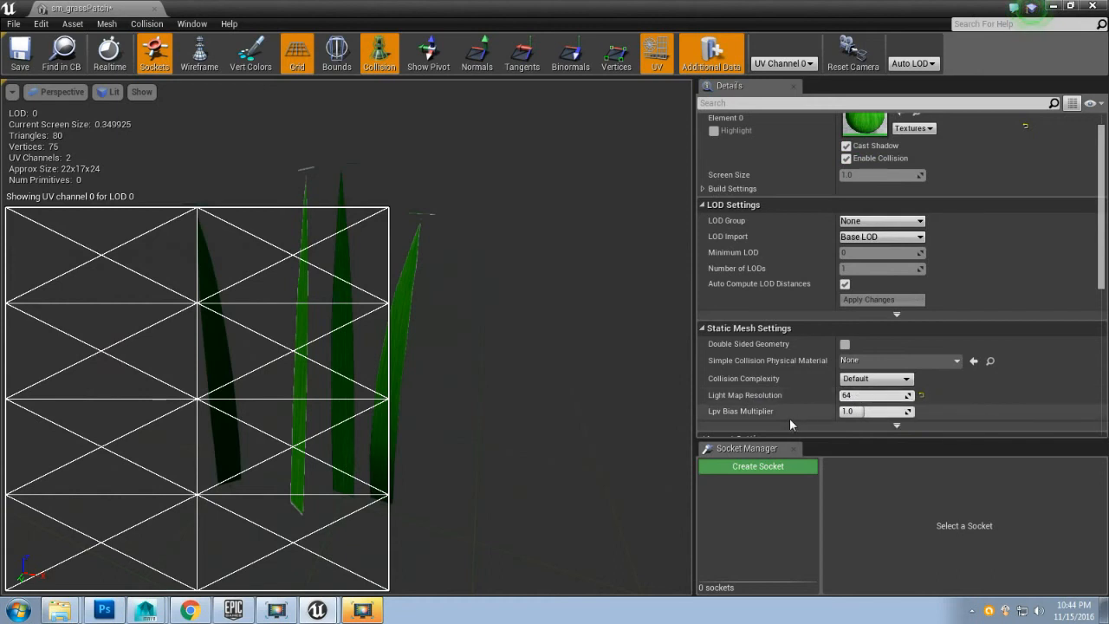
# - Hide the UV layout overlay, then save the grass patch mesh and close its editor
pyautogui.scroll(-1, 785, 392)
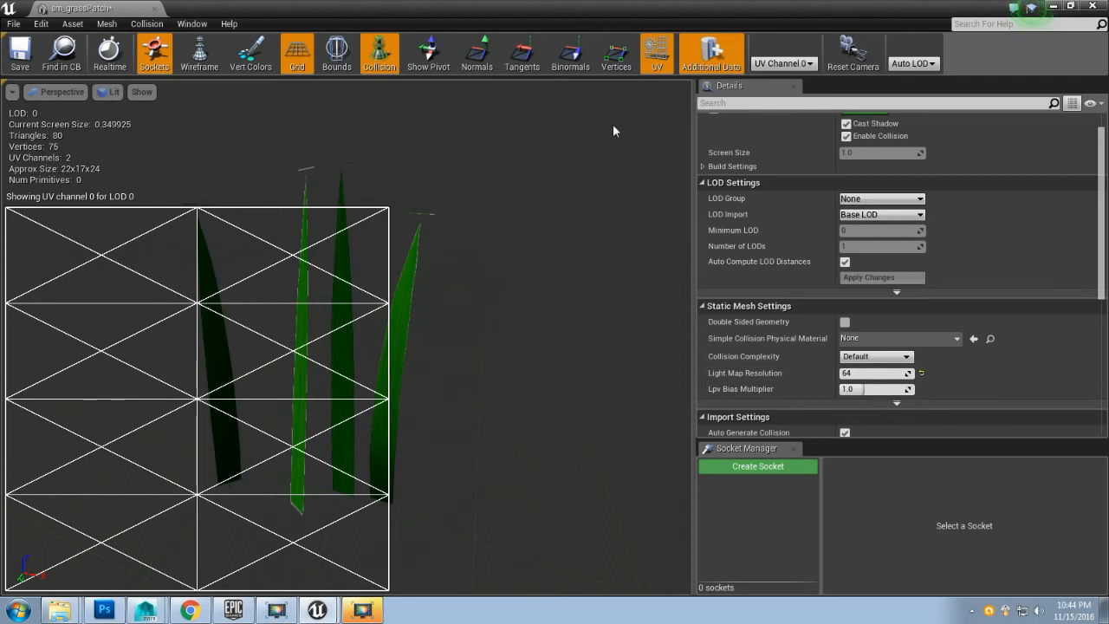
pyautogui.click(652, 57)
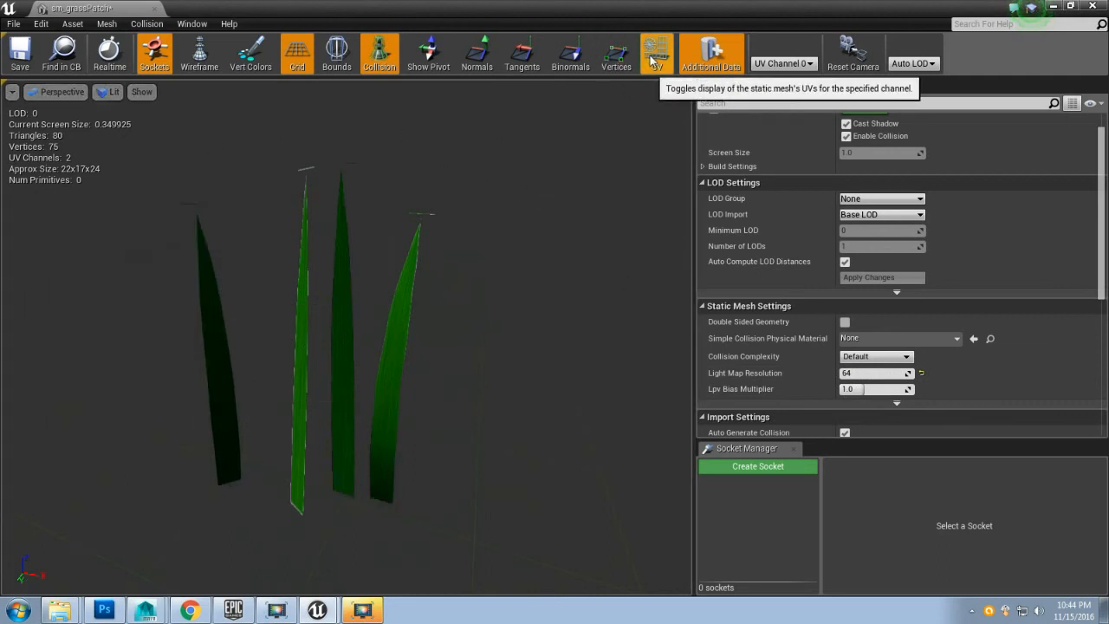
pyautogui.click(19, 54)
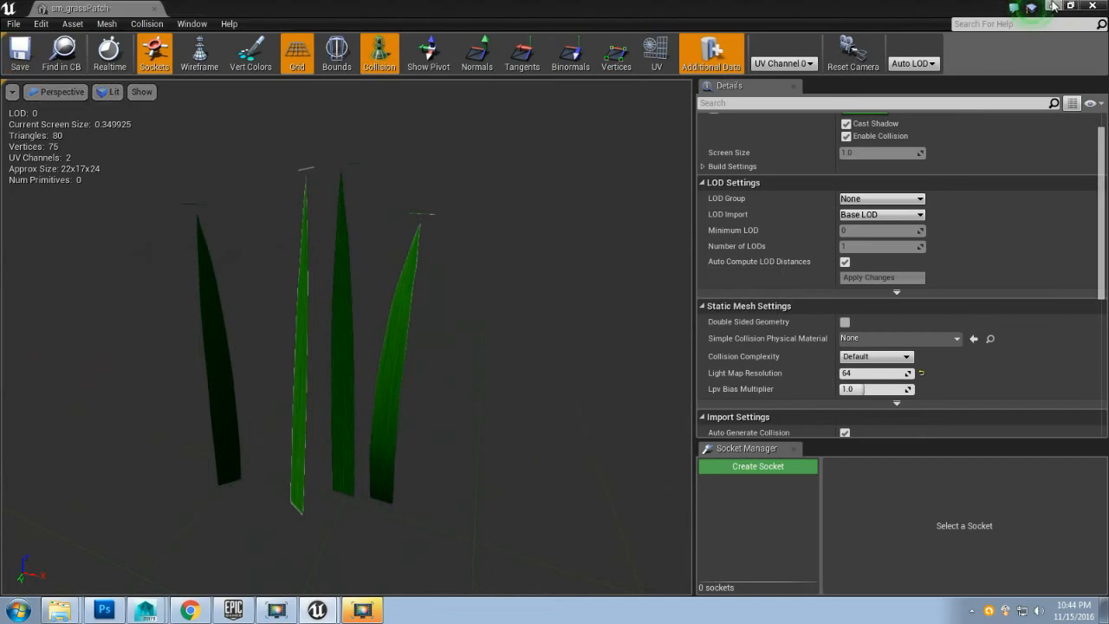
pyautogui.click(1091, 7)
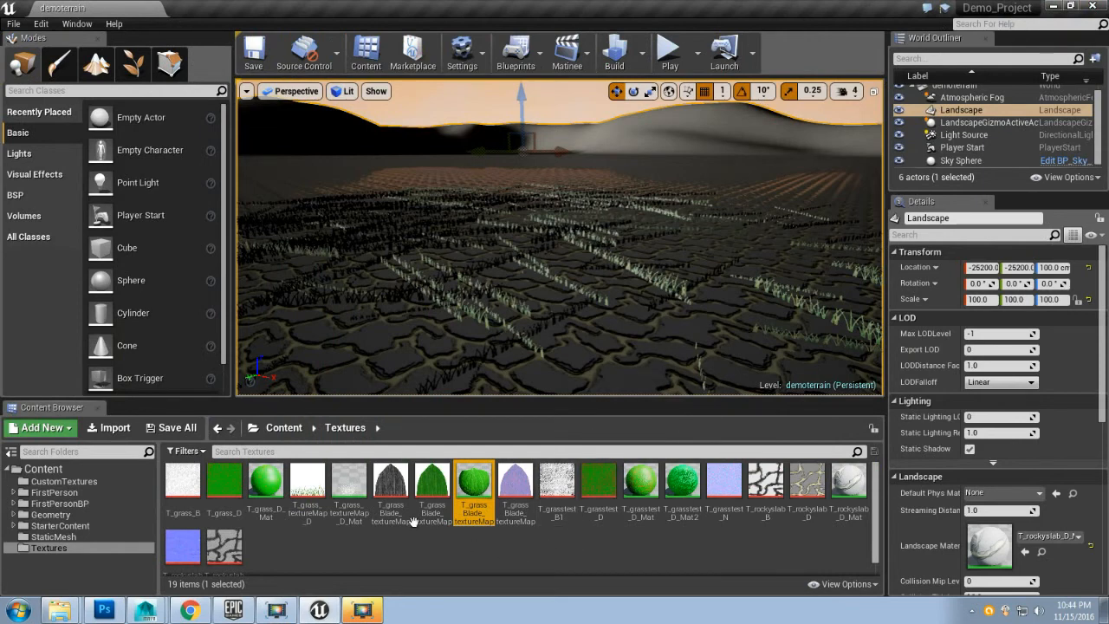
# - Show the StaticMesh folder's assets and save all unsaved levels and assets
pyautogui.click(54, 537)
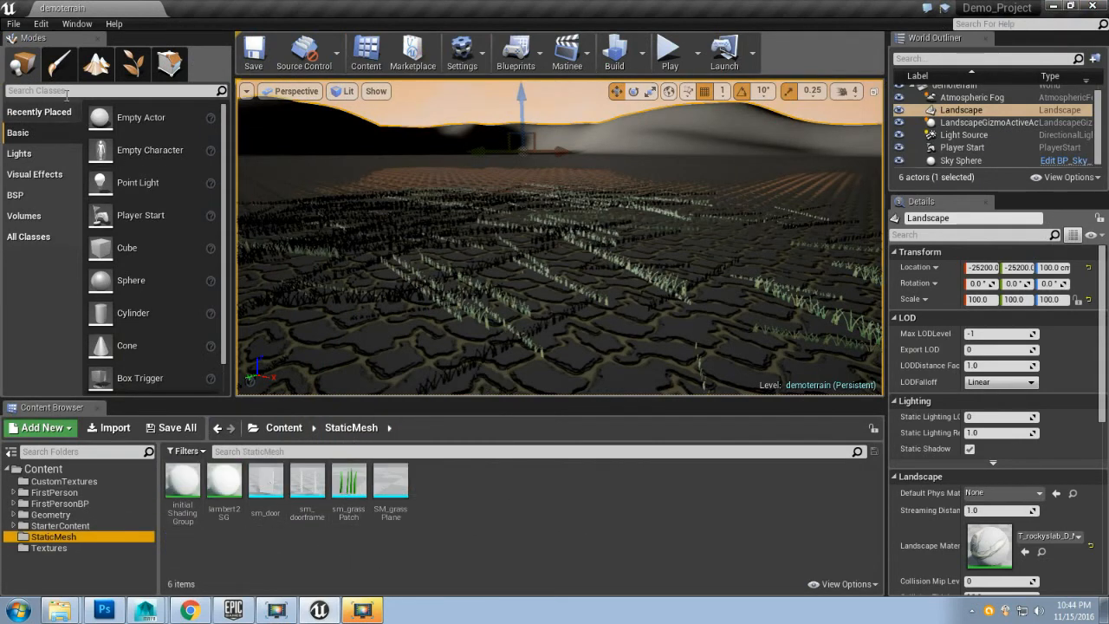
pyautogui.click(14, 25)
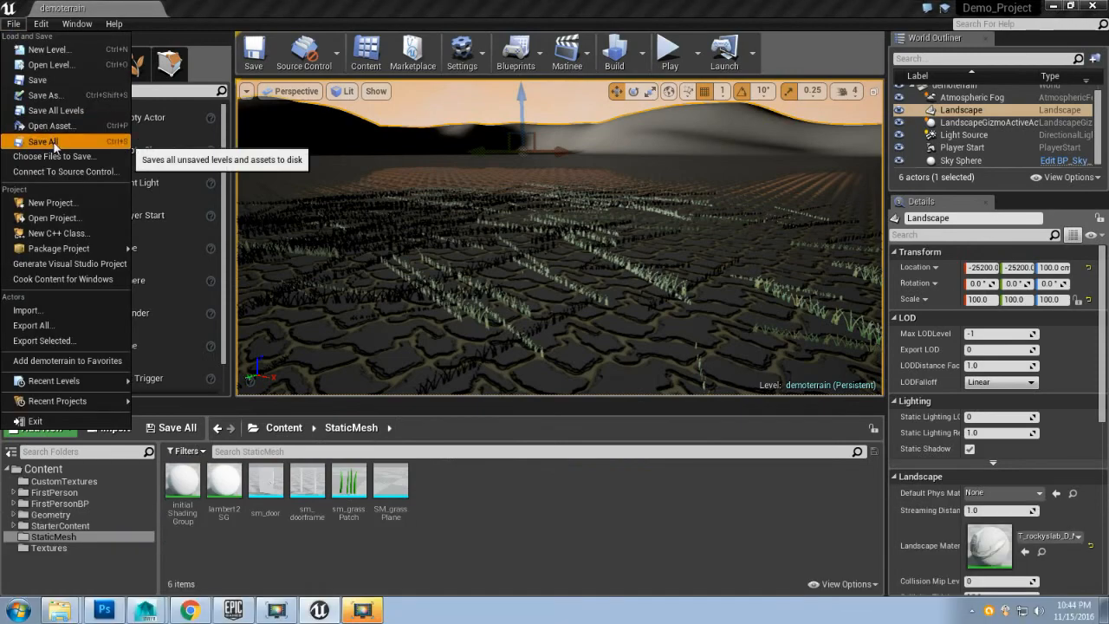
pyautogui.click(50, 144)
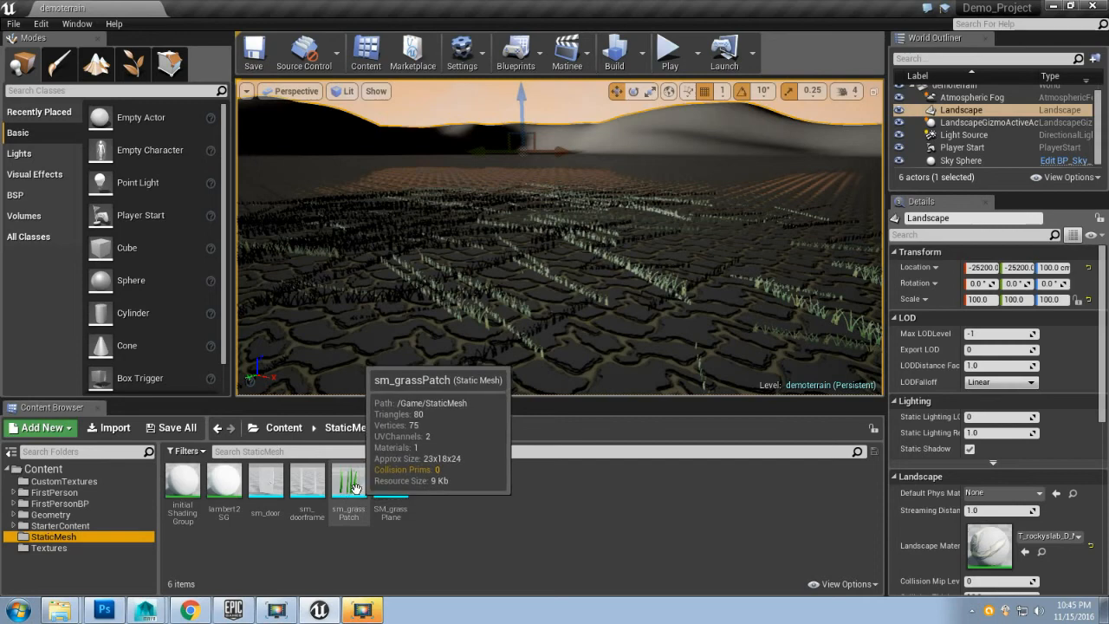
# - Switch to Foliage mode and add sm_grassPatch from the StaticMesh folder as a foliage type
pyautogui.click(131, 69)
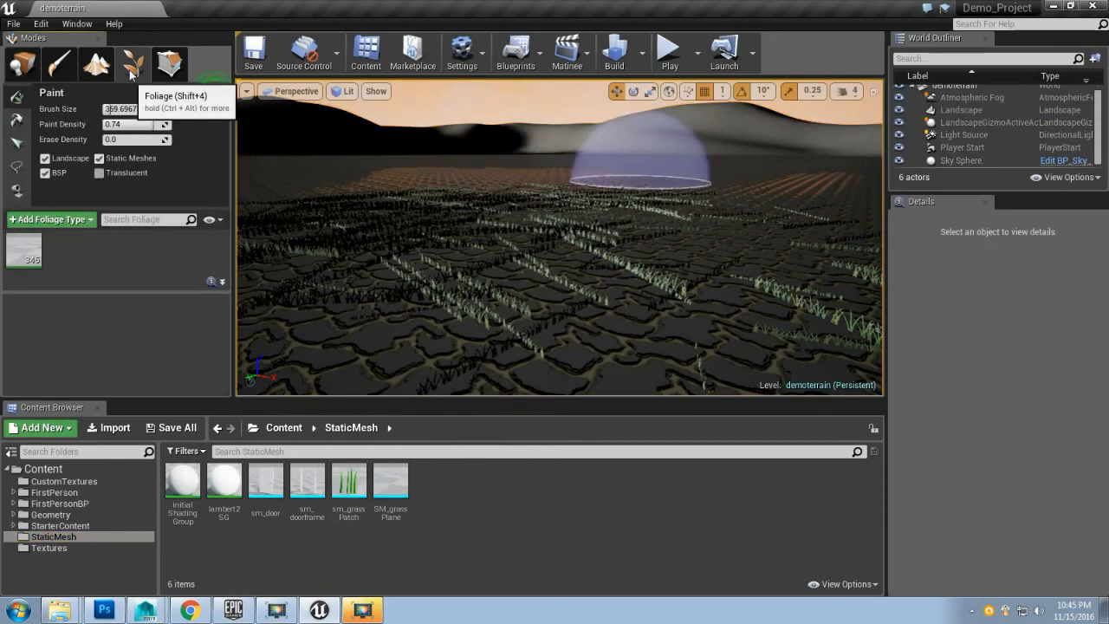
pyautogui.click(349, 483)
pyautogui.moveTo(349, 482); pyautogui.dragTo(107, 264)
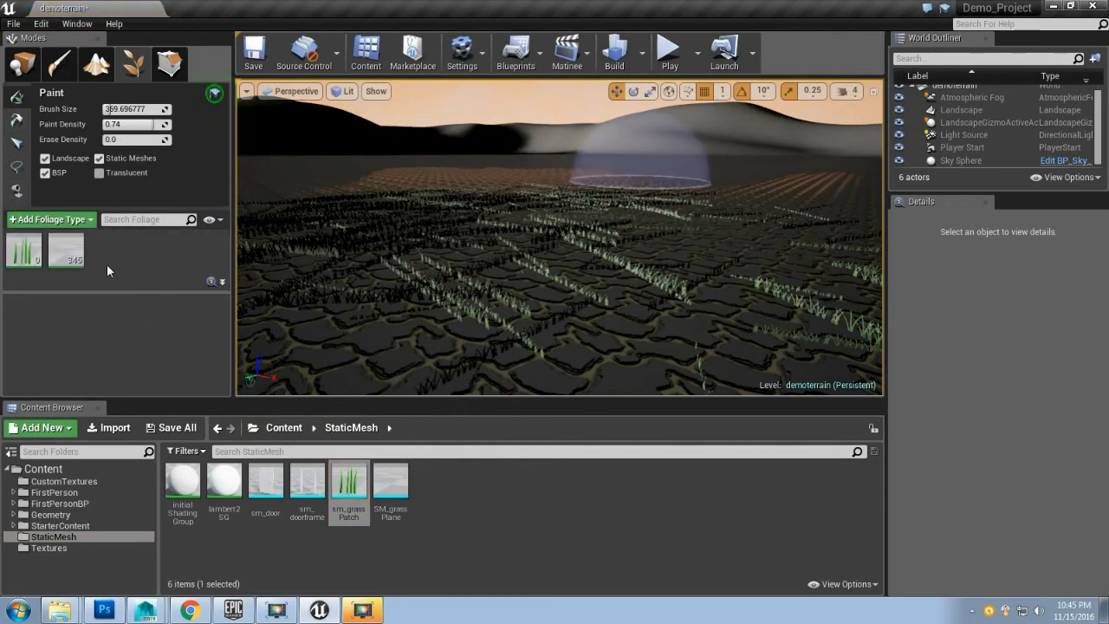
# - Set the sm_grassPatch foliage painting density to 300, radius to 2 and maximum Scale X to 5
pyautogui.click(25, 260)
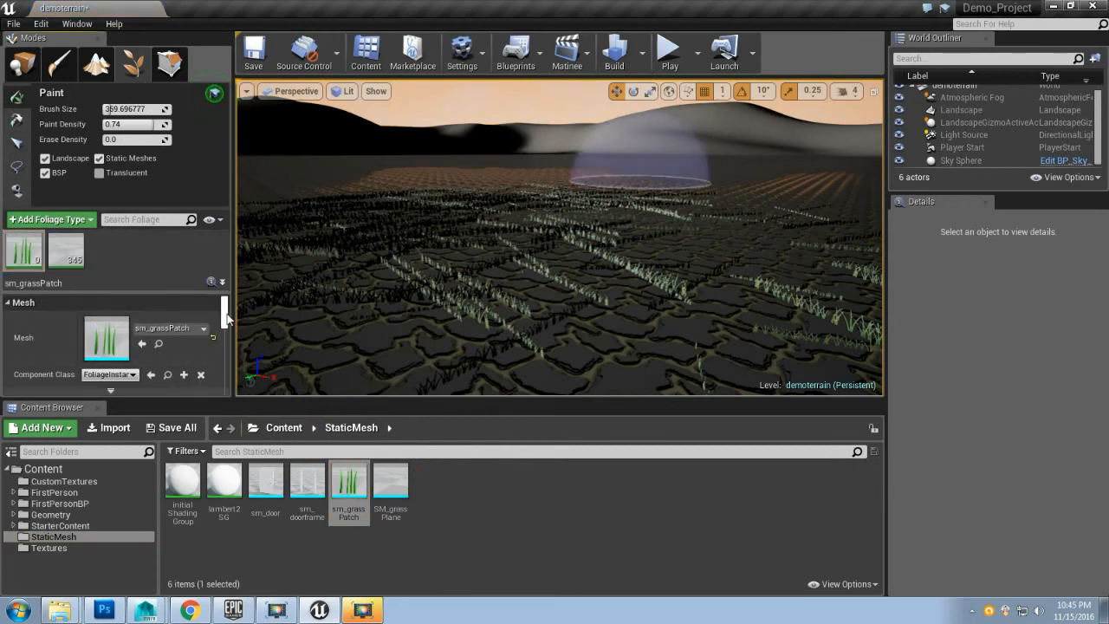
pyautogui.scroll(-3, 225, 322)
pyautogui.scroll(-1, 224, 323)
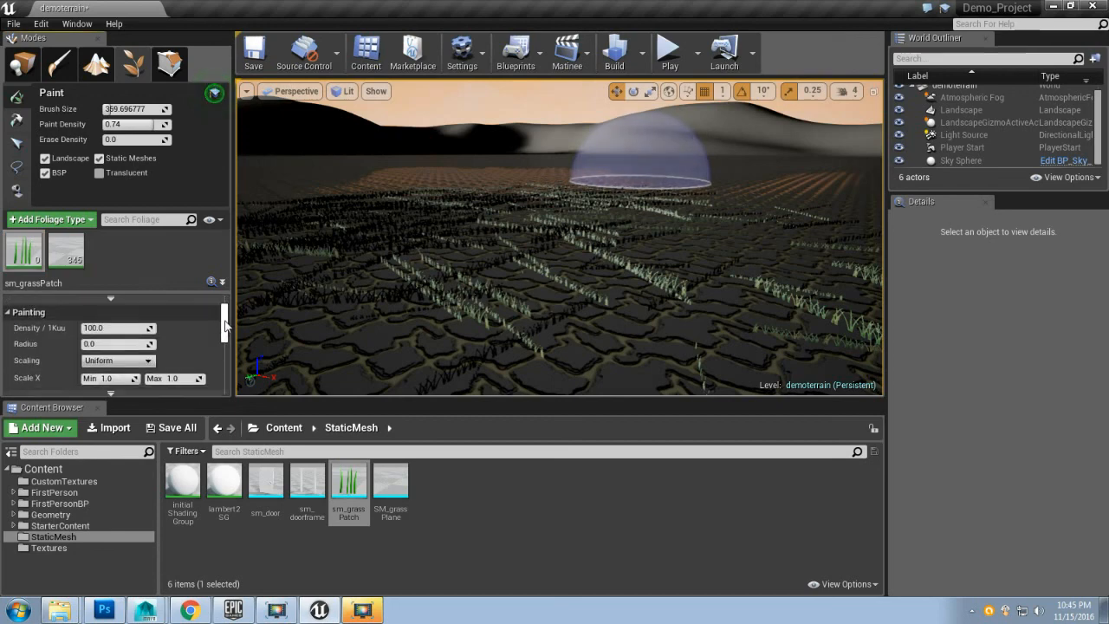
pyautogui.click(117, 322)
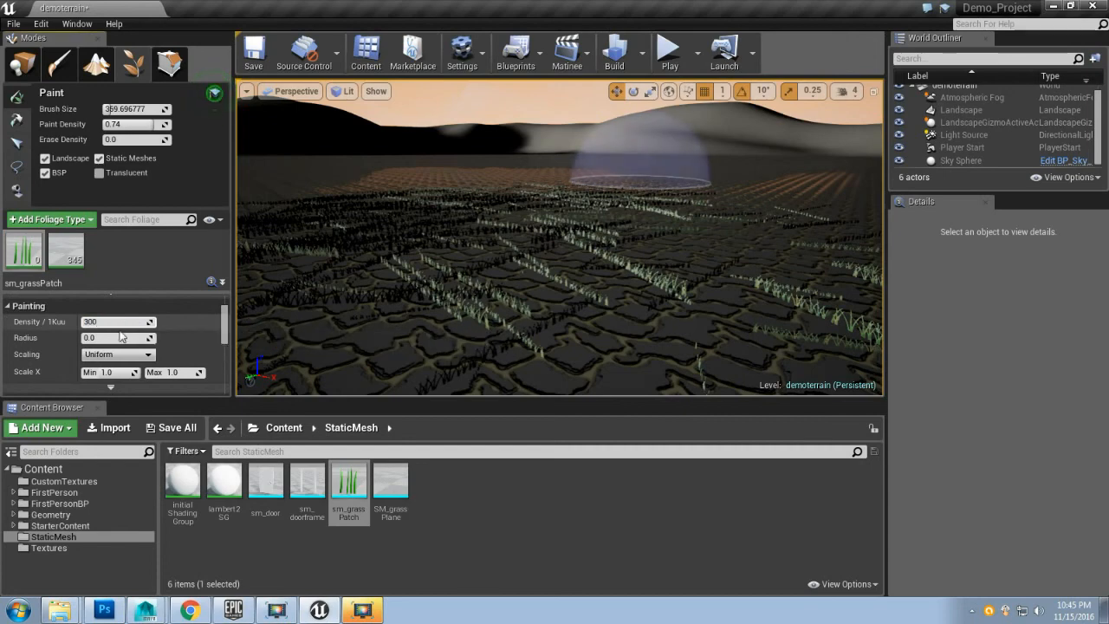
pyautogui.click(100, 339)
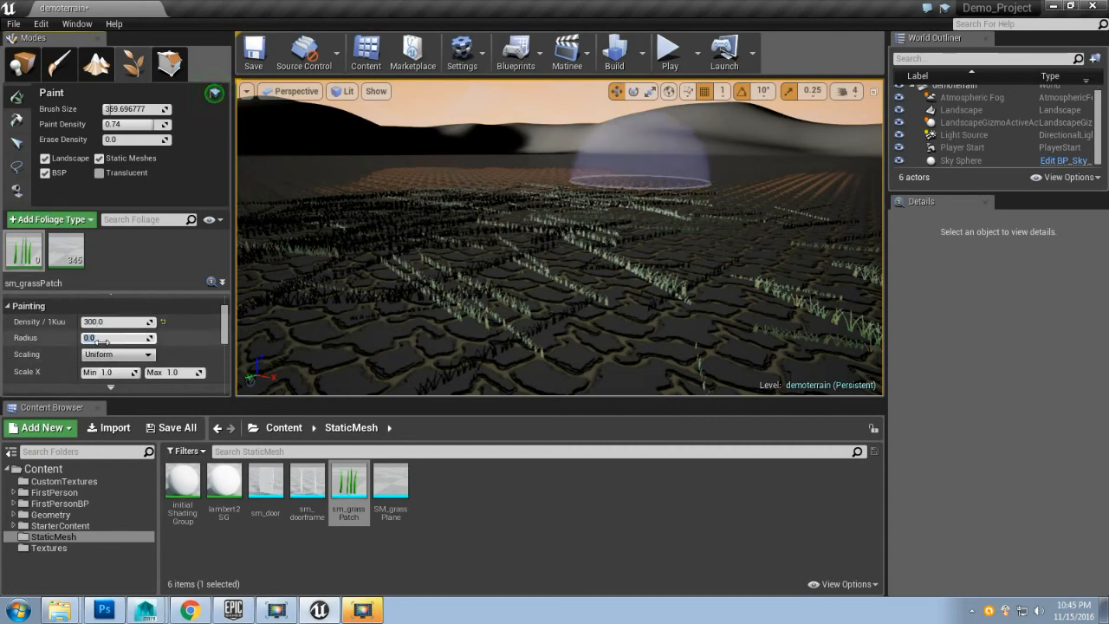
pyautogui.write('2')
pyautogui.press('Return')
pyautogui.click(165, 372)
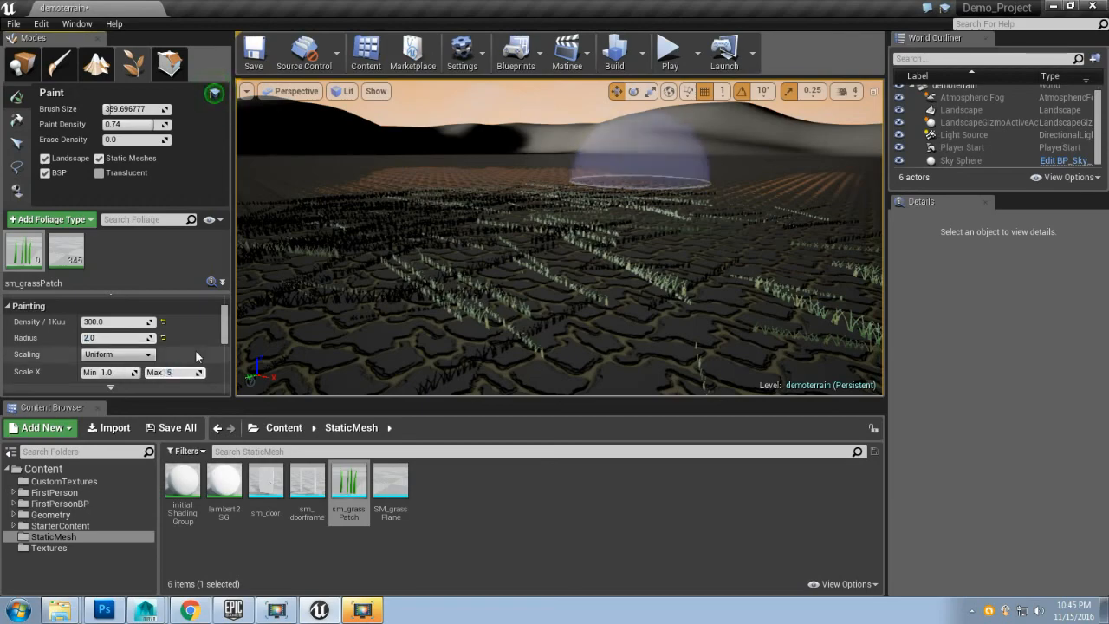
pyautogui.write('5')
pyautogui.press('Return')
# - Paint several overlapping areas of grass patch and grass plane foliage across the stone-slab landscape
pyautogui.moveTo(374, 297); pyautogui.dragTo(195, 302, button='right')
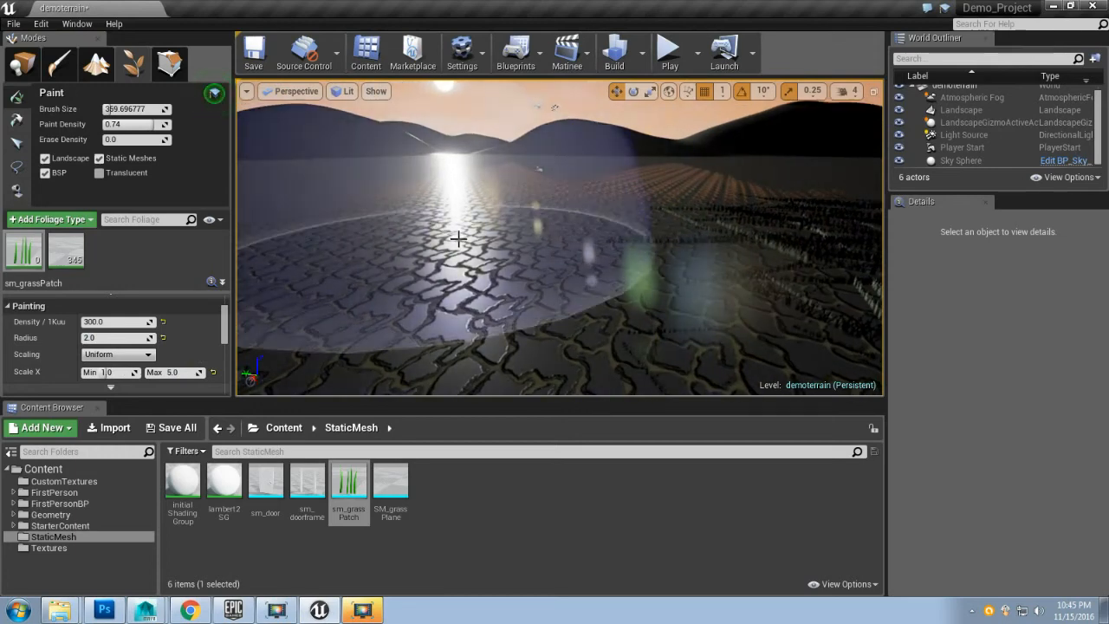
pyautogui.moveTo(485, 299)
pyautogui.mouseDown()
pyautogui.moveTo(459, 295)
pyautogui.moveTo(471, 322)
pyautogui.mouseUp()
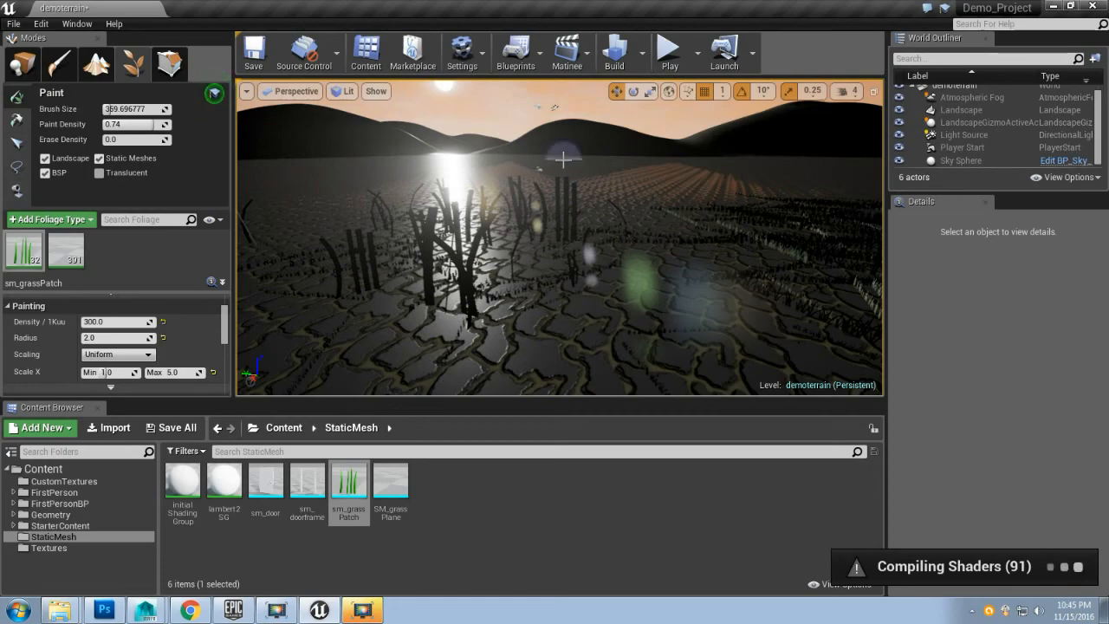
pyautogui.moveTo(563, 159); pyautogui.dragTo(641, 238, button='right')
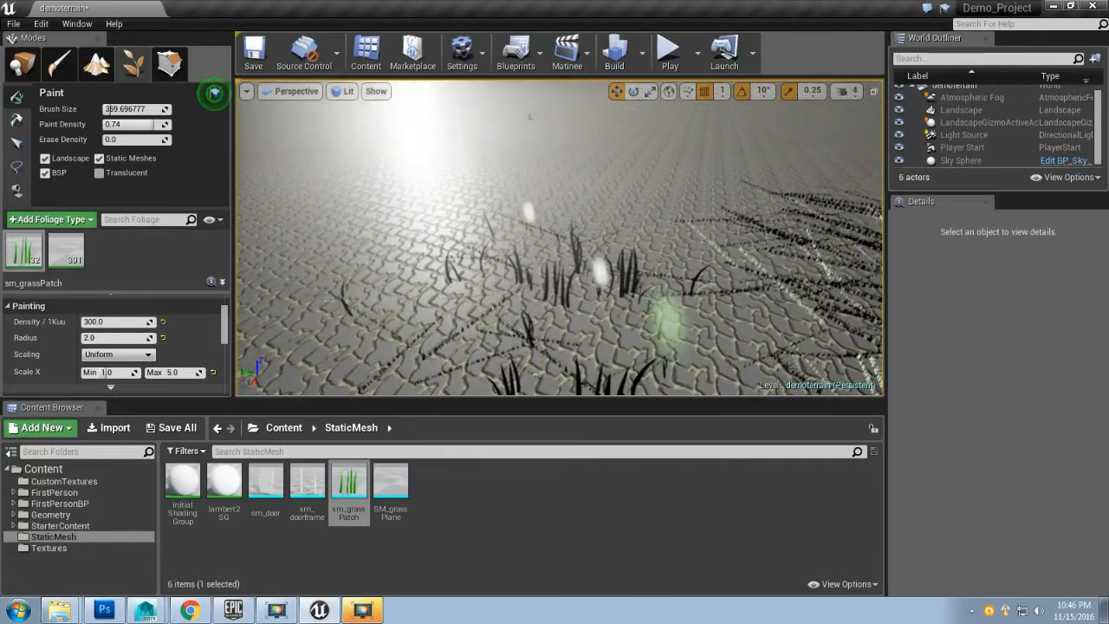
pyautogui.moveTo(498, 217)
pyautogui.mouseDown()
pyautogui.moveTo(495, 138)
pyautogui.moveTo(594, 272)
pyautogui.moveTo(642, 295)
pyautogui.mouseUp()
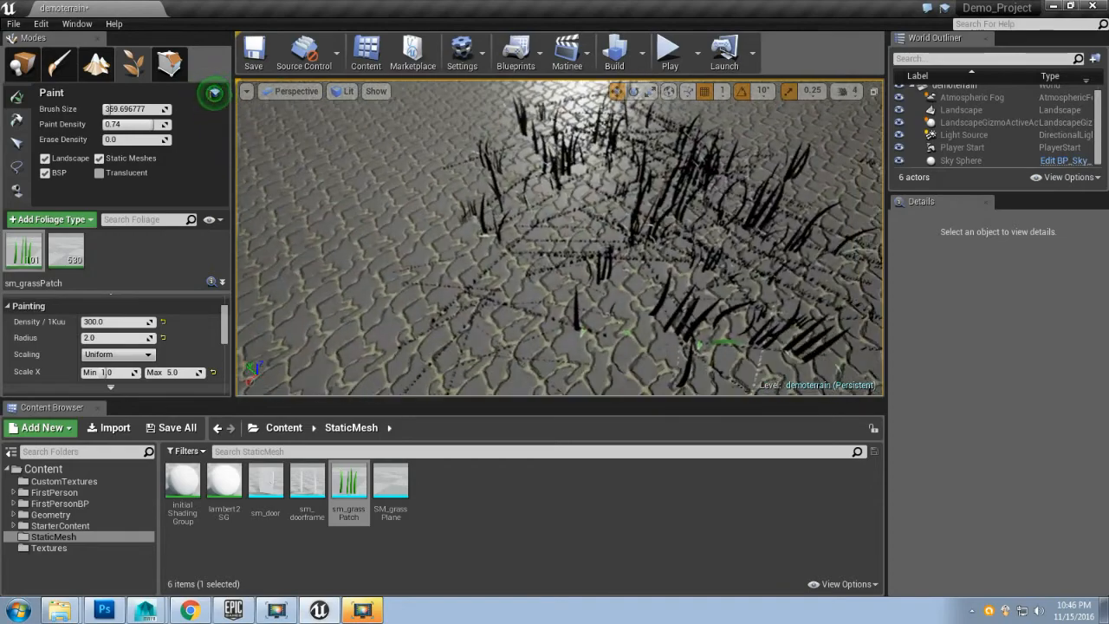
pyautogui.moveTo(555, 260)
pyautogui.mouseDown()
pyautogui.moveTo(494, 248)
pyautogui.moveTo(546, 286)
pyautogui.mouseUp()
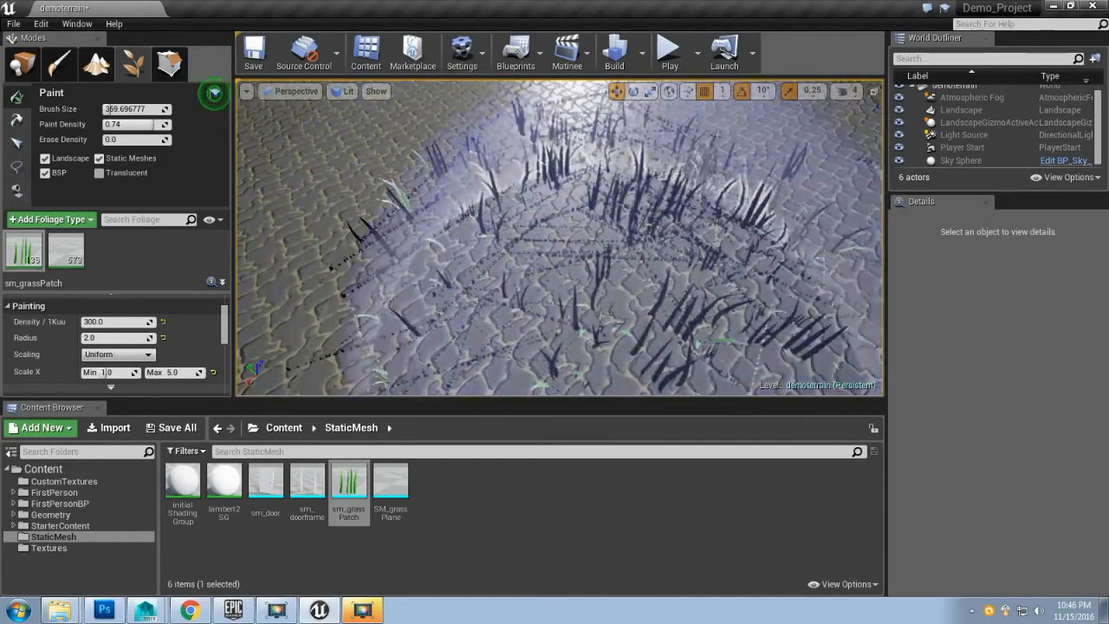
pyautogui.moveTo(598, 226)
pyautogui.mouseDown()
pyautogui.moveTo(672, 178)
pyautogui.moveTo(648, 132)
pyautogui.moveTo(622, 165)
pyautogui.moveTo(806, 169)
pyautogui.mouseUp()
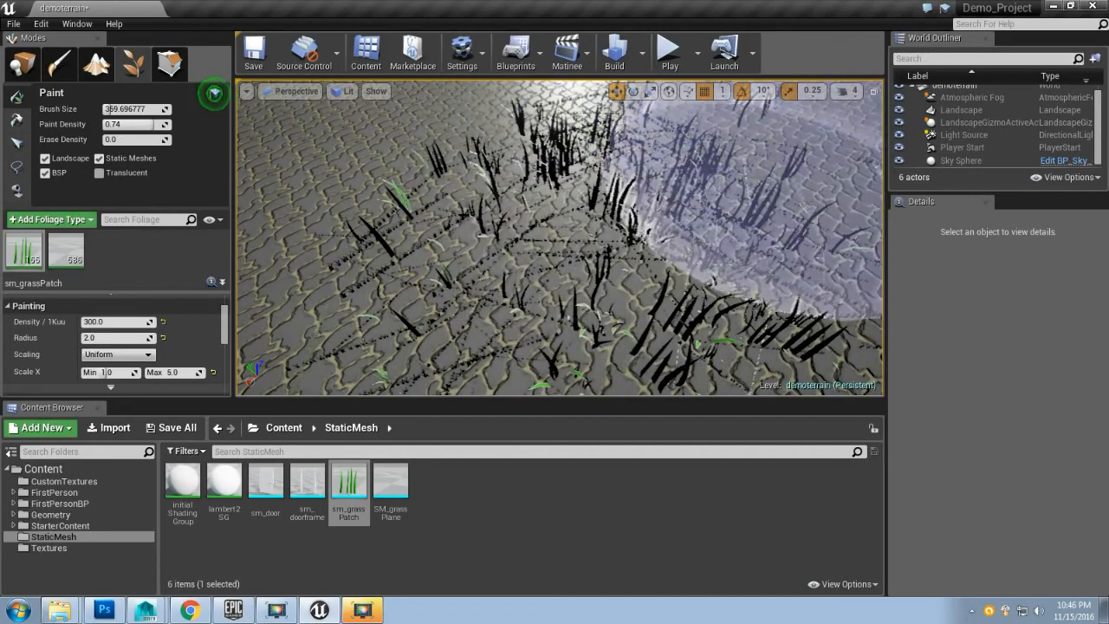
pyautogui.moveTo(486, 221)
pyautogui.mouseDown()
pyautogui.moveTo(520, 260)
pyautogui.moveTo(433, 251)
pyautogui.moveTo(525, 260)
pyautogui.mouseUp()
pyautogui.moveTo(591, 220); pyautogui.dragTo(585, 256)
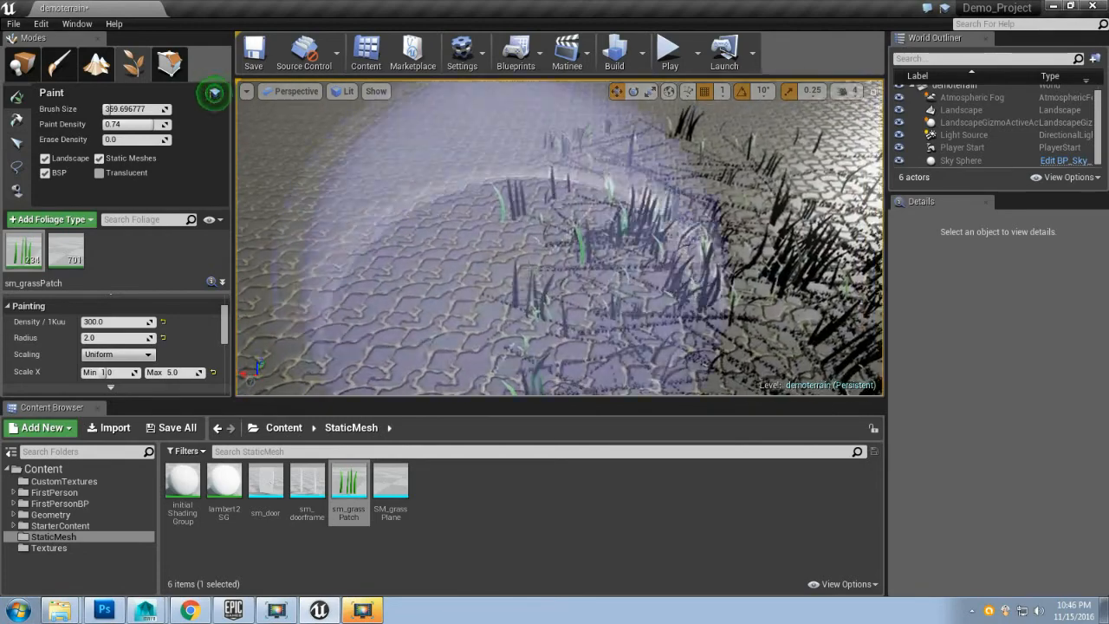
pyautogui.moveTo(541, 272)
pyautogui.mouseDown()
pyautogui.moveTo(564, 260)
pyautogui.moveTo(569, 232)
pyautogui.moveTo(572, 251)
pyautogui.mouseUp()
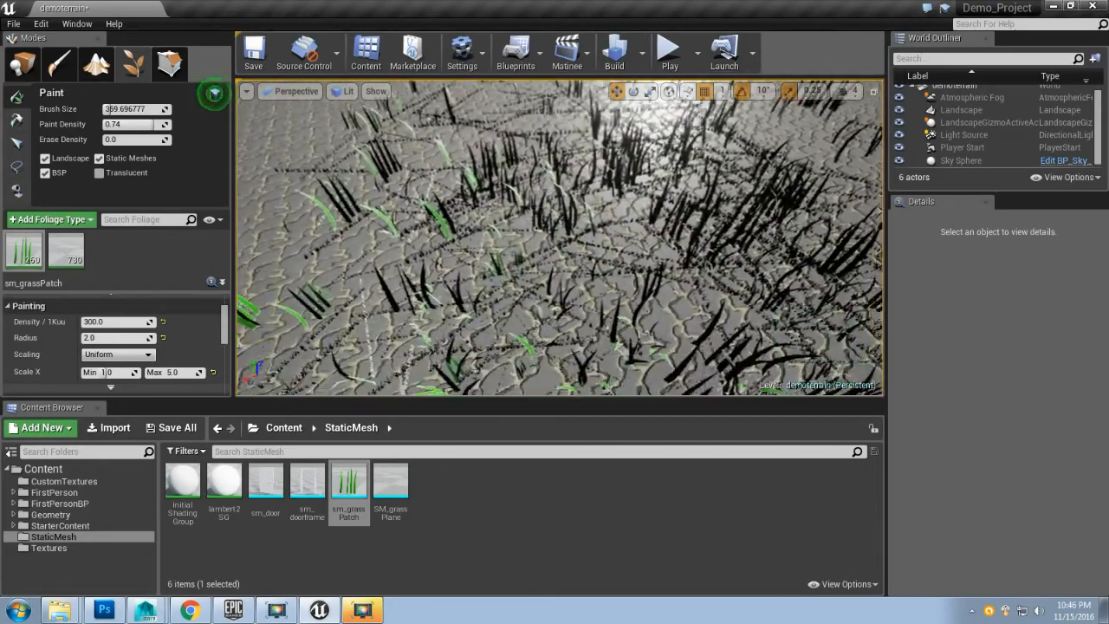
# - Make the T_grassBlade_textureMap_D_Mat material two-sided, apply the change and close the material editor
pyautogui.moveTo(571, 251); pyautogui.dragTo(426, 276, button='right')
pyautogui.press('w')
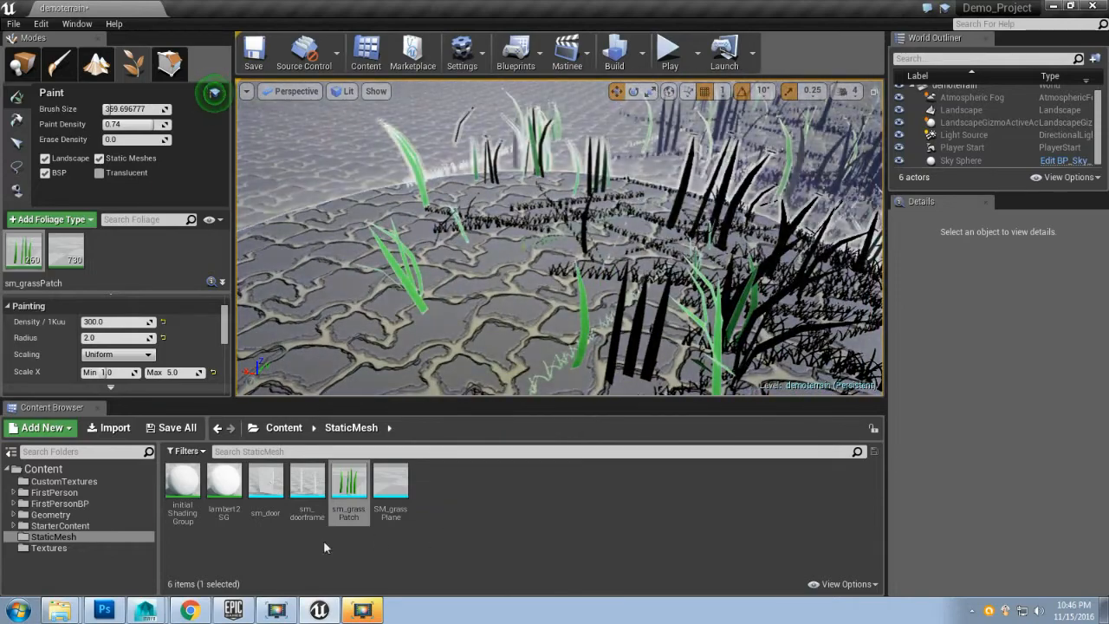
pyautogui.click(59, 554)
pyautogui.click(64, 550)
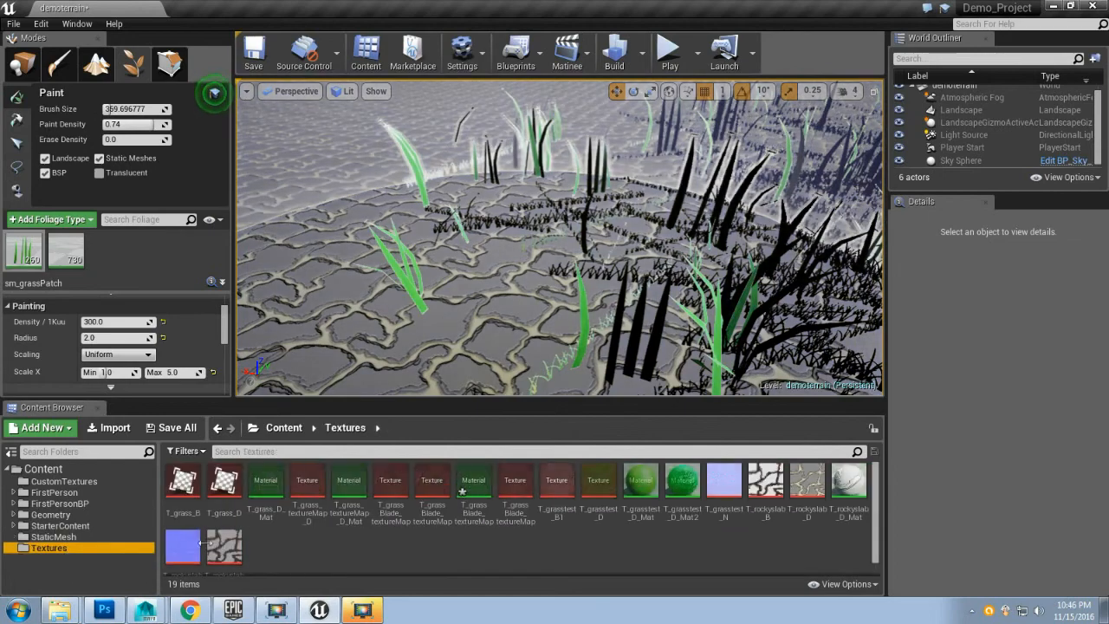
pyautogui.doubleClick(474, 482)
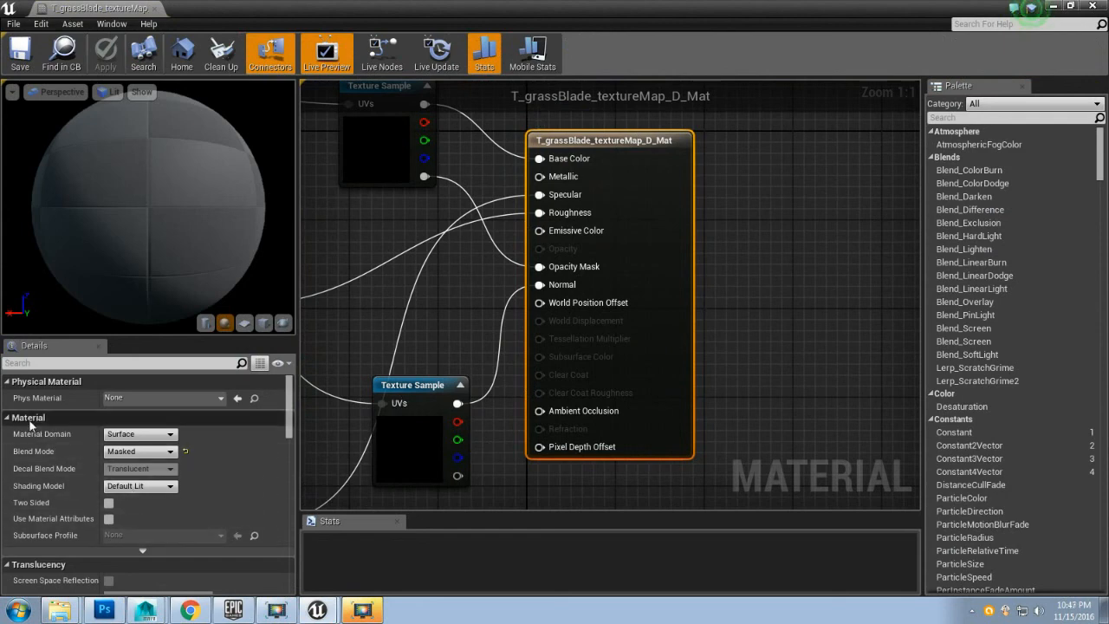
pyautogui.click(108, 502)
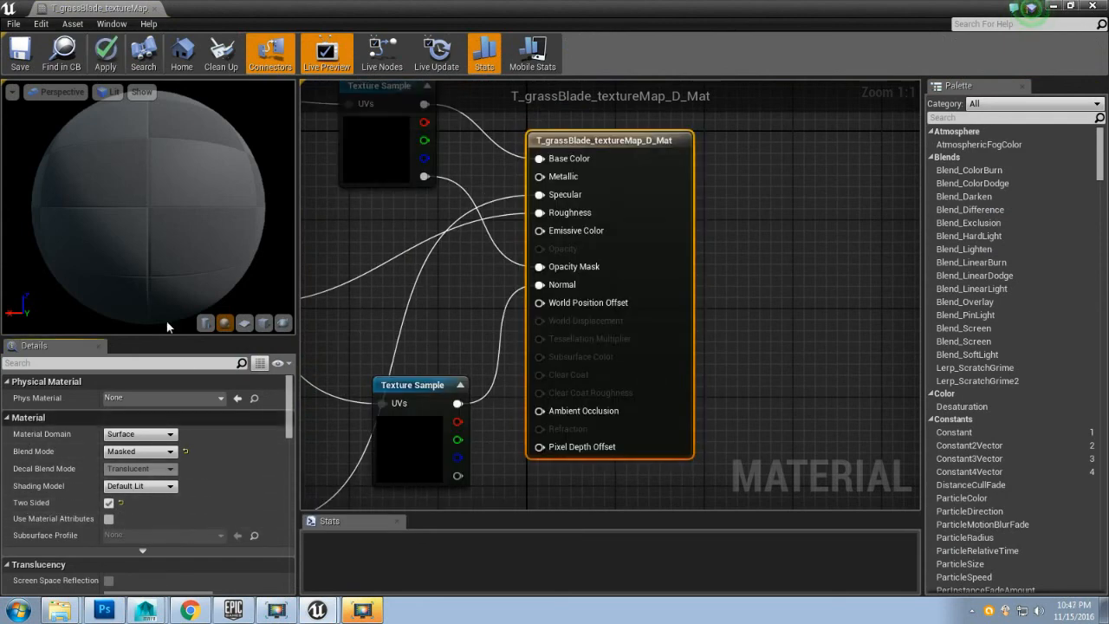
pyautogui.click(106, 54)
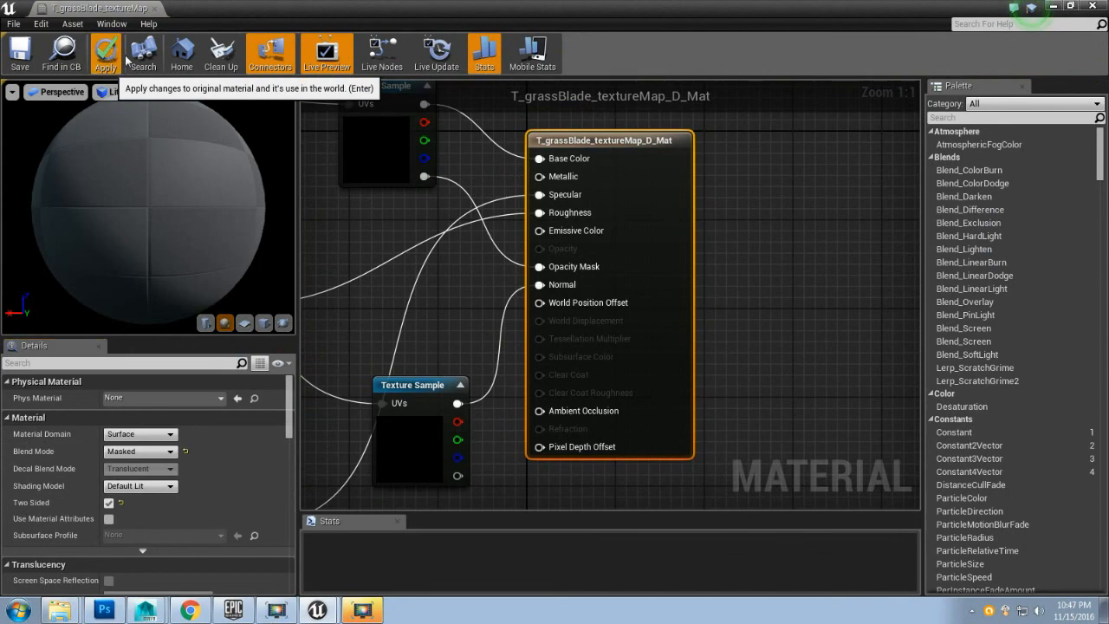
pyautogui.click(1090, 7)
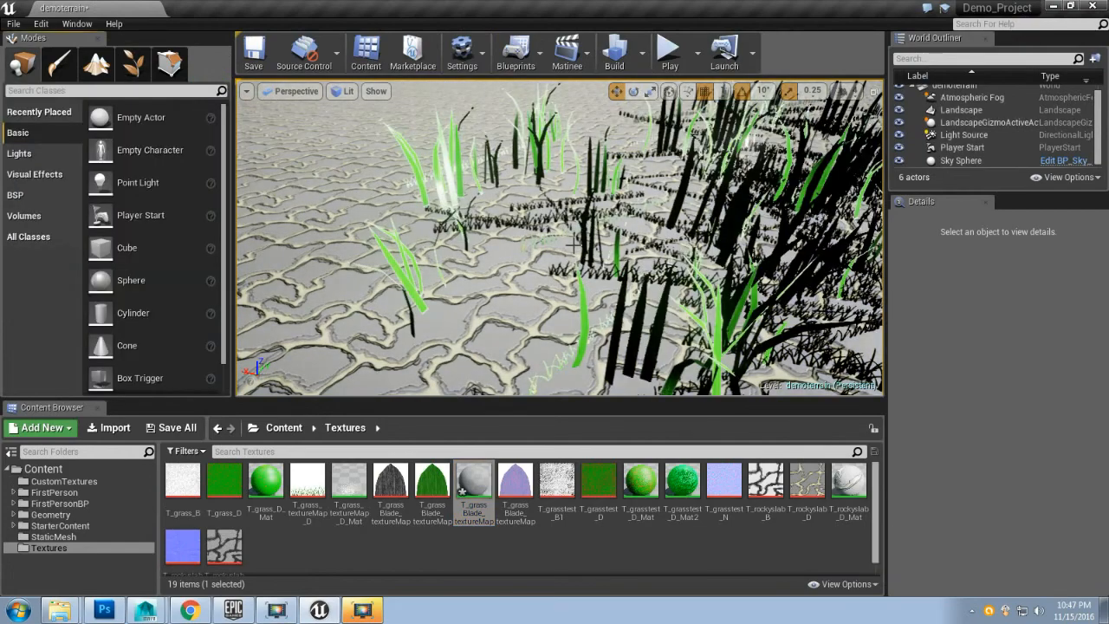
# - Play the level from a spot on the landscape near the grass and walk through it to inspect the two-sided blades
pyautogui.moveTo(570, 239); pyautogui.dragTo(559, 178, button='right')
pyautogui.press('s')
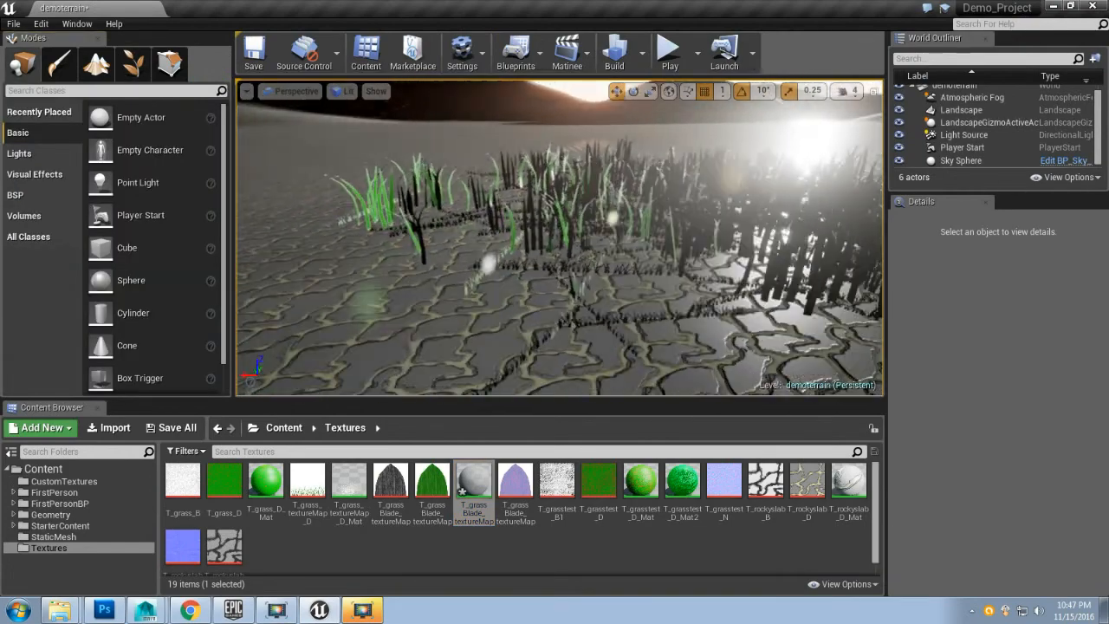
pyautogui.rightClick(466, 300)
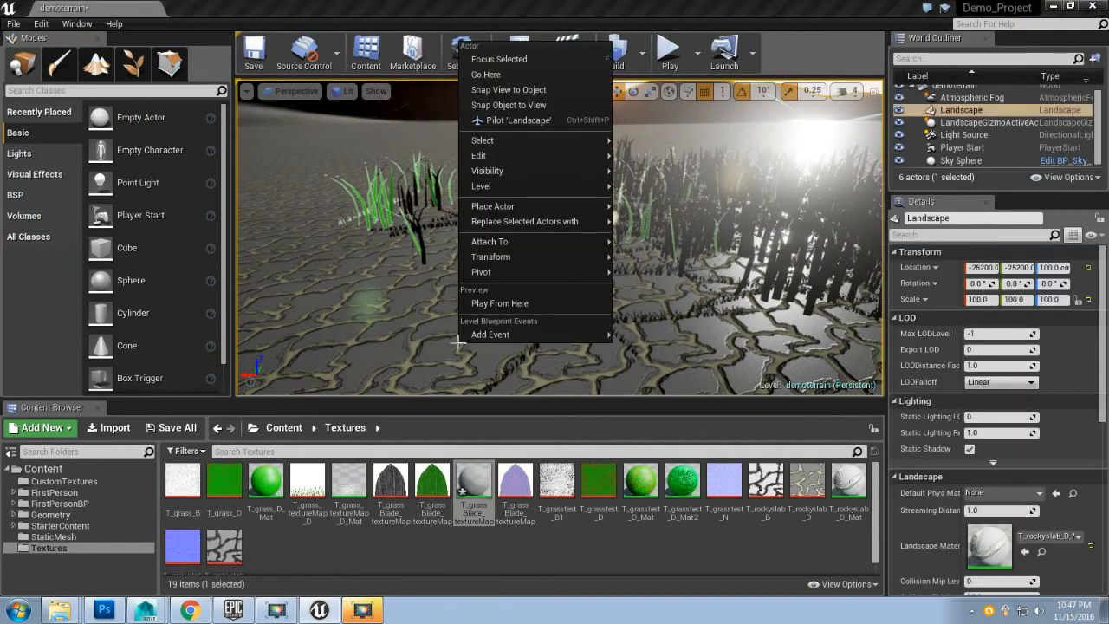
pyautogui.moveTo(524, 325)
pyautogui.click(507, 304)
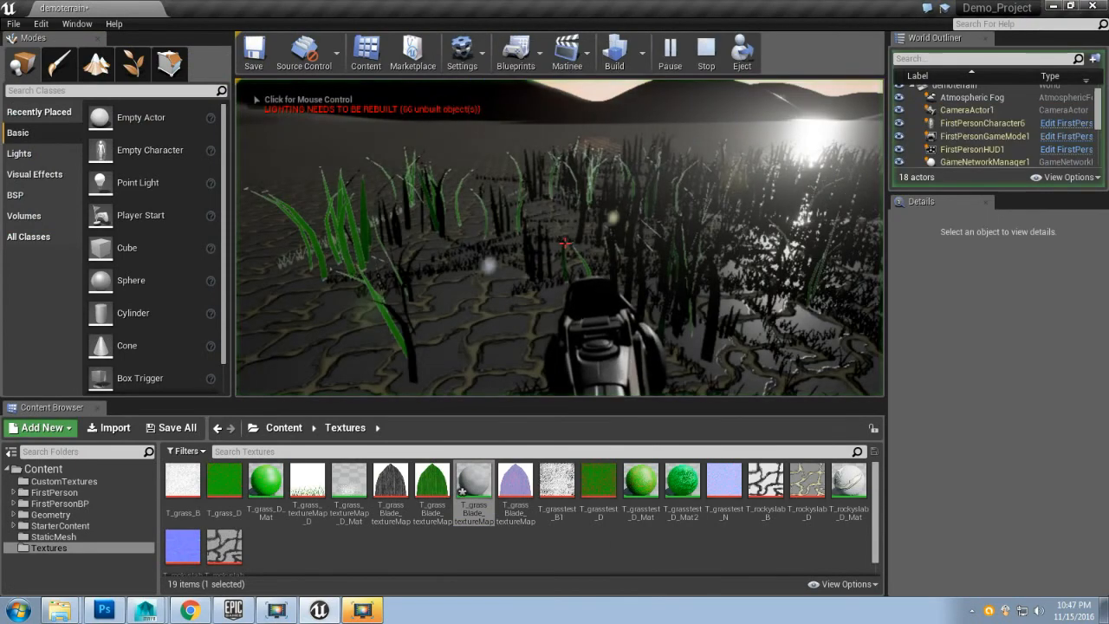
pyautogui.press('w')
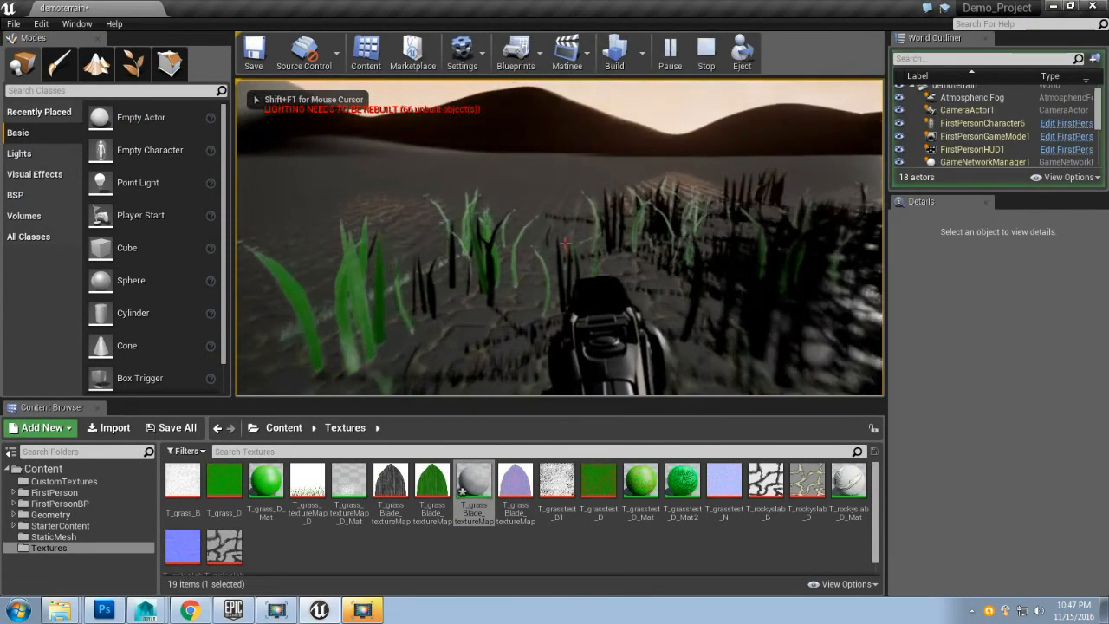
pyautogui.press('w')
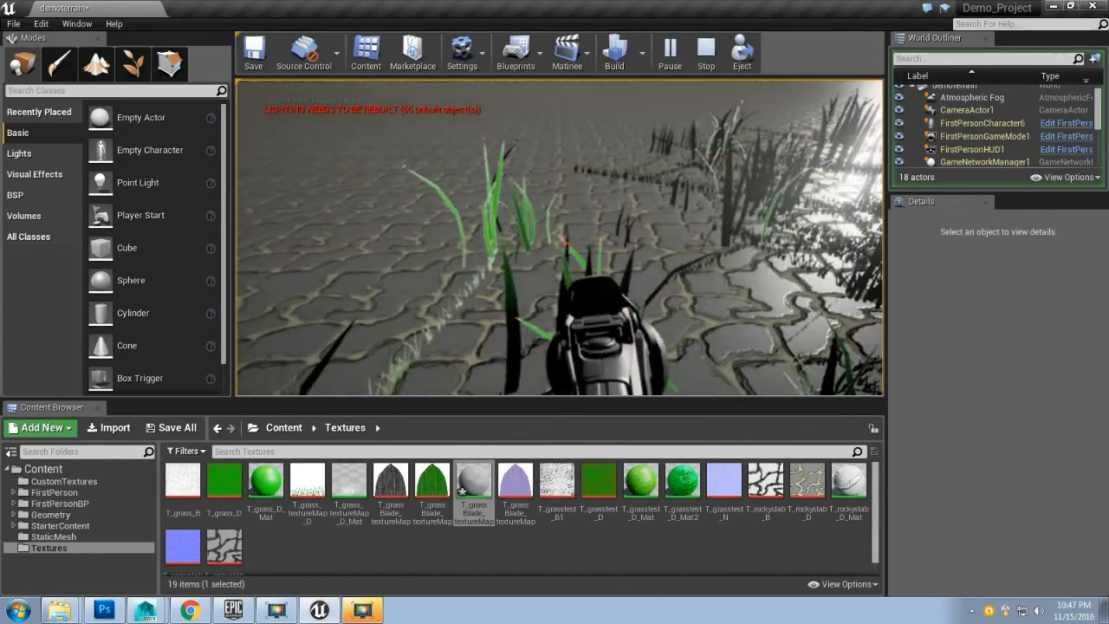
pyautogui.press('w')
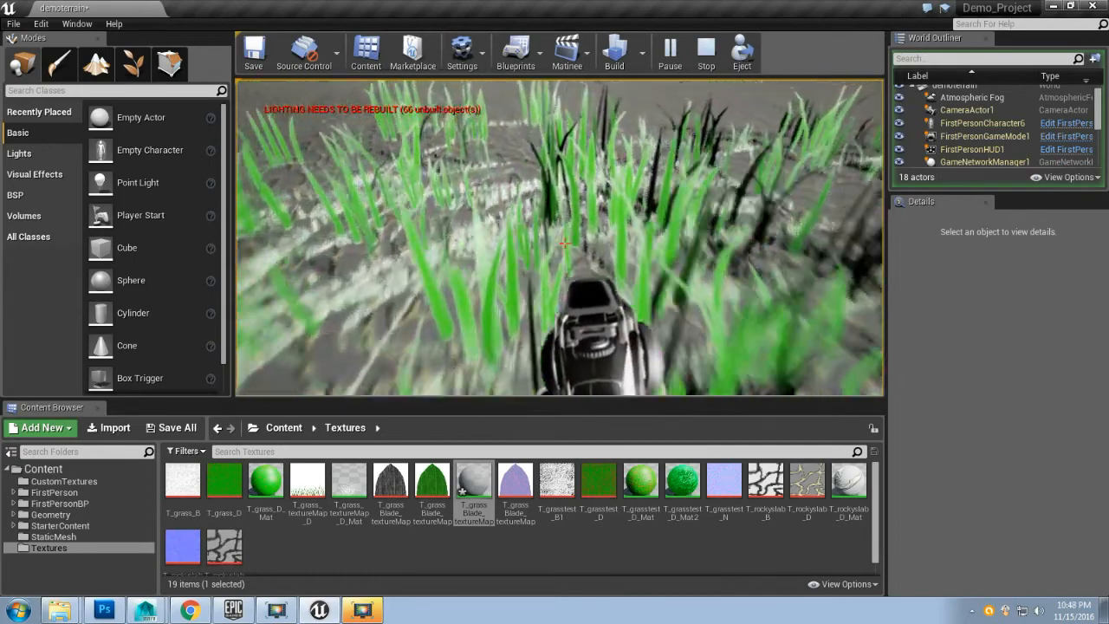
pyautogui.press('w')
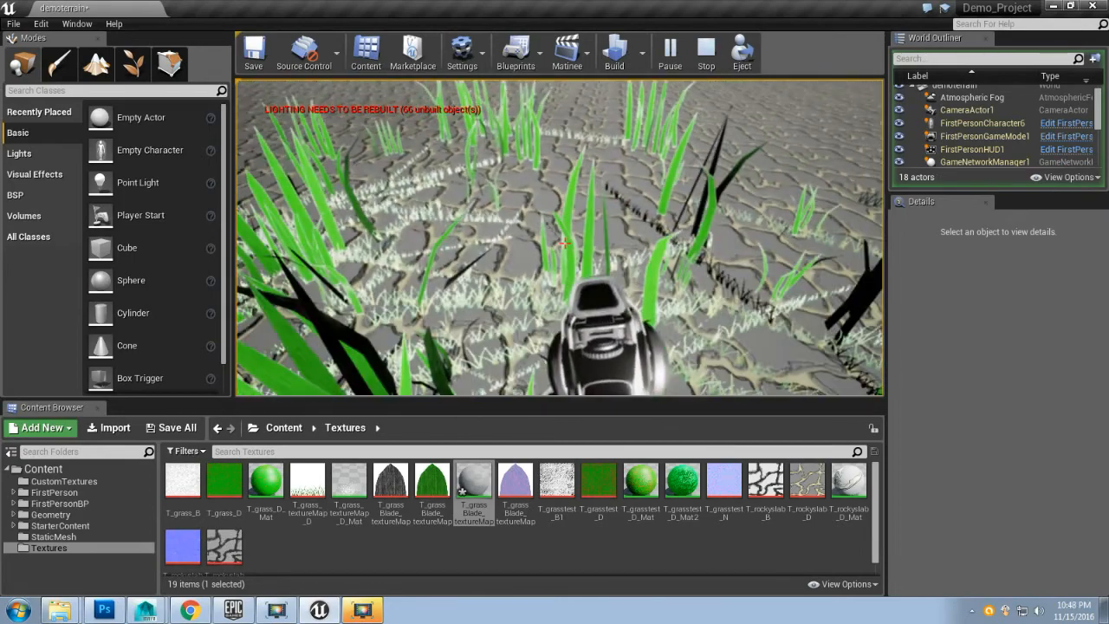
pyautogui.press('a')
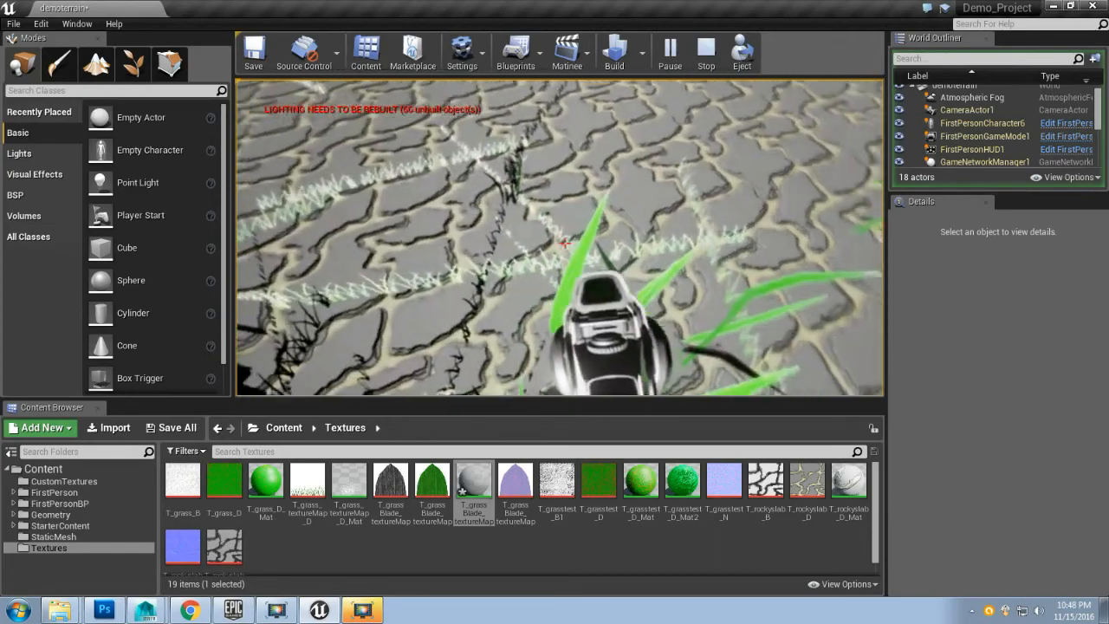
pyautogui.press('w')
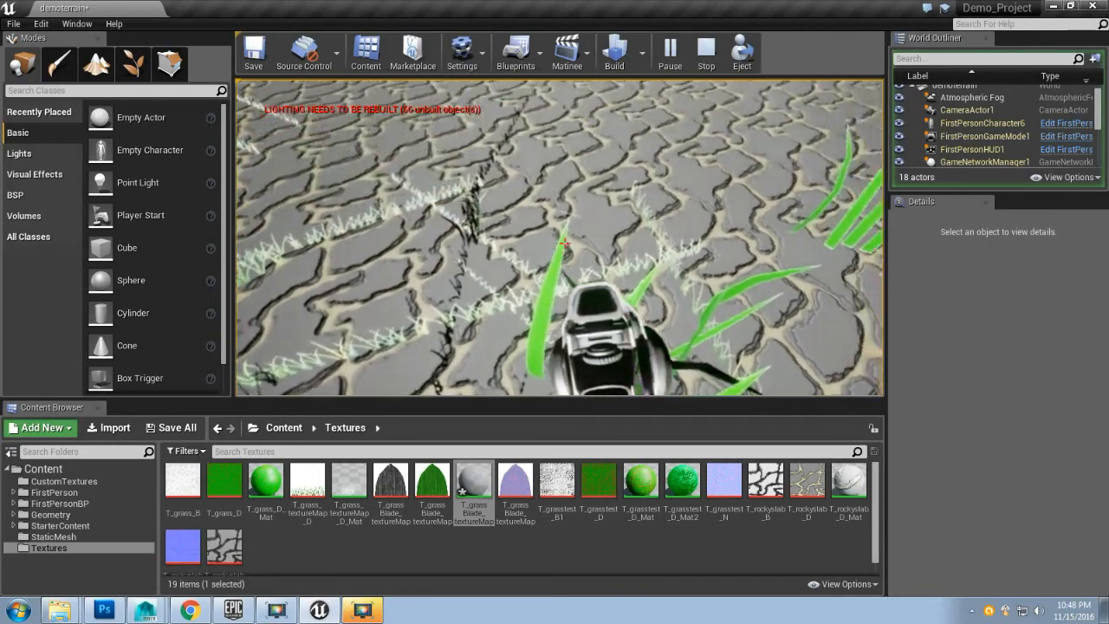